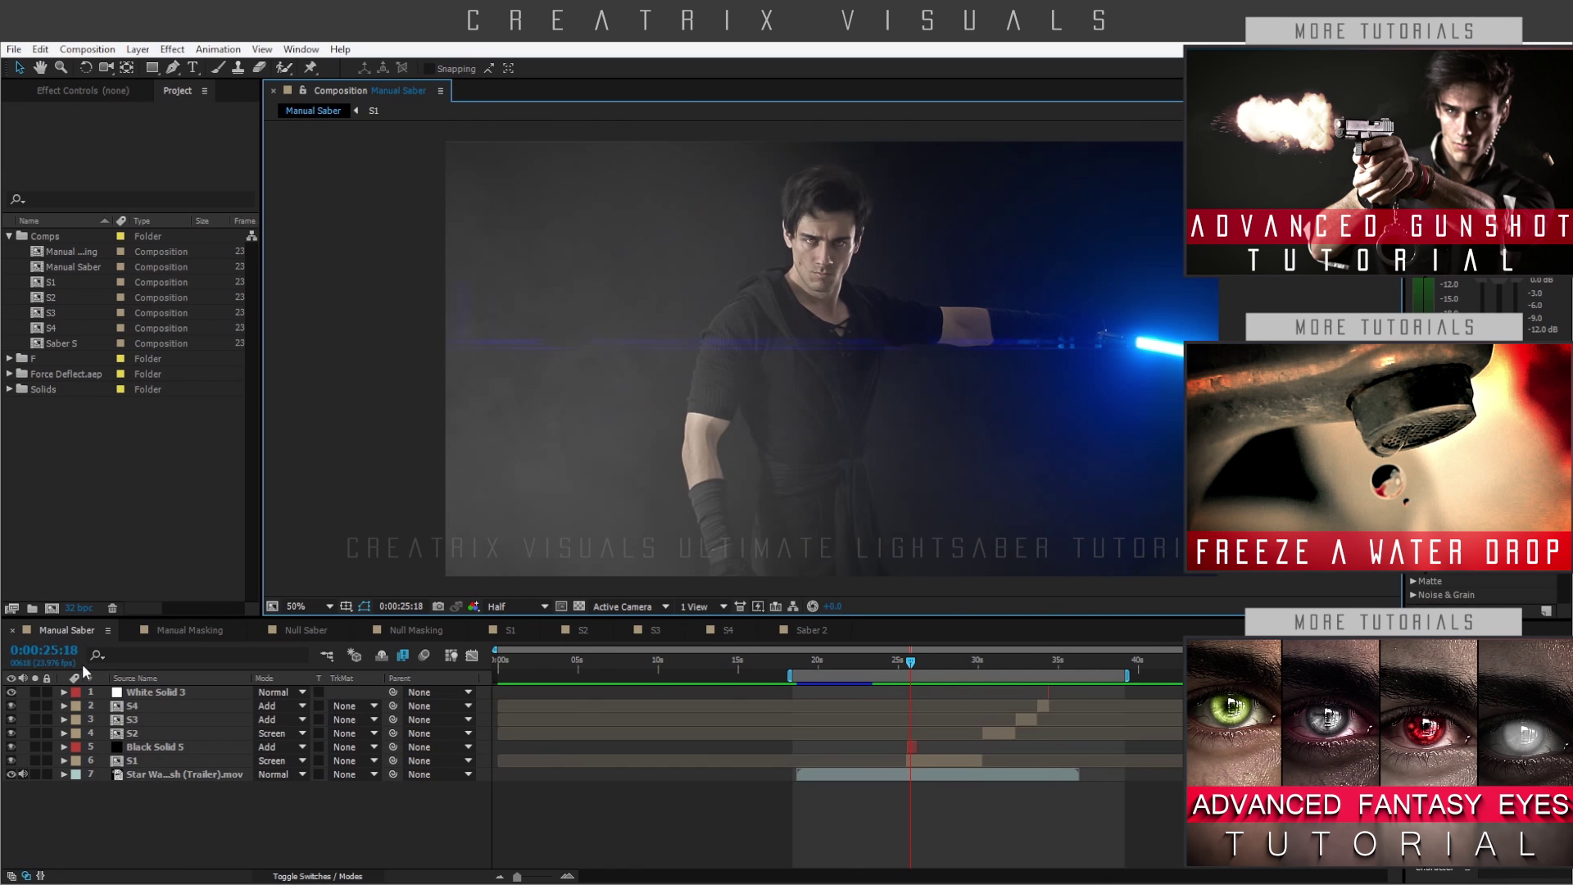
# - Review the Manual Saber and Manual Masking compositions, and scrub through the green lightsaber shot in Null Saber
pyautogui.moveTo(912, 665)
pyautogui.mouseDown()
pyautogui.moveTo(974, 669)
pyautogui.moveTo(914, 678)
pyautogui.mouseUp()
pyautogui.click(188, 632)
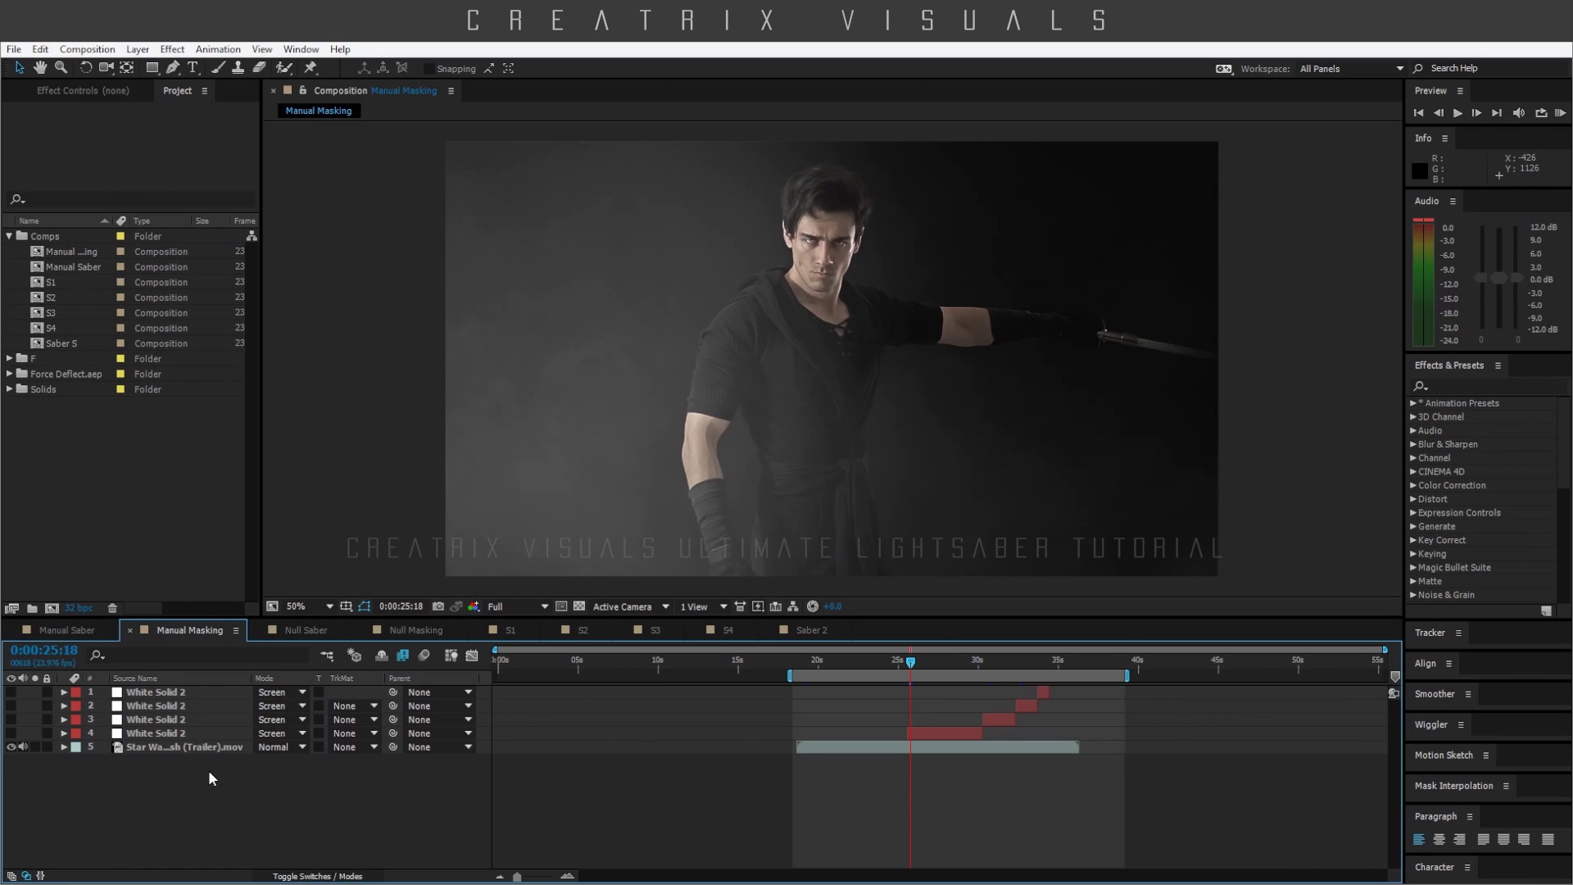
pyautogui.click(295, 634)
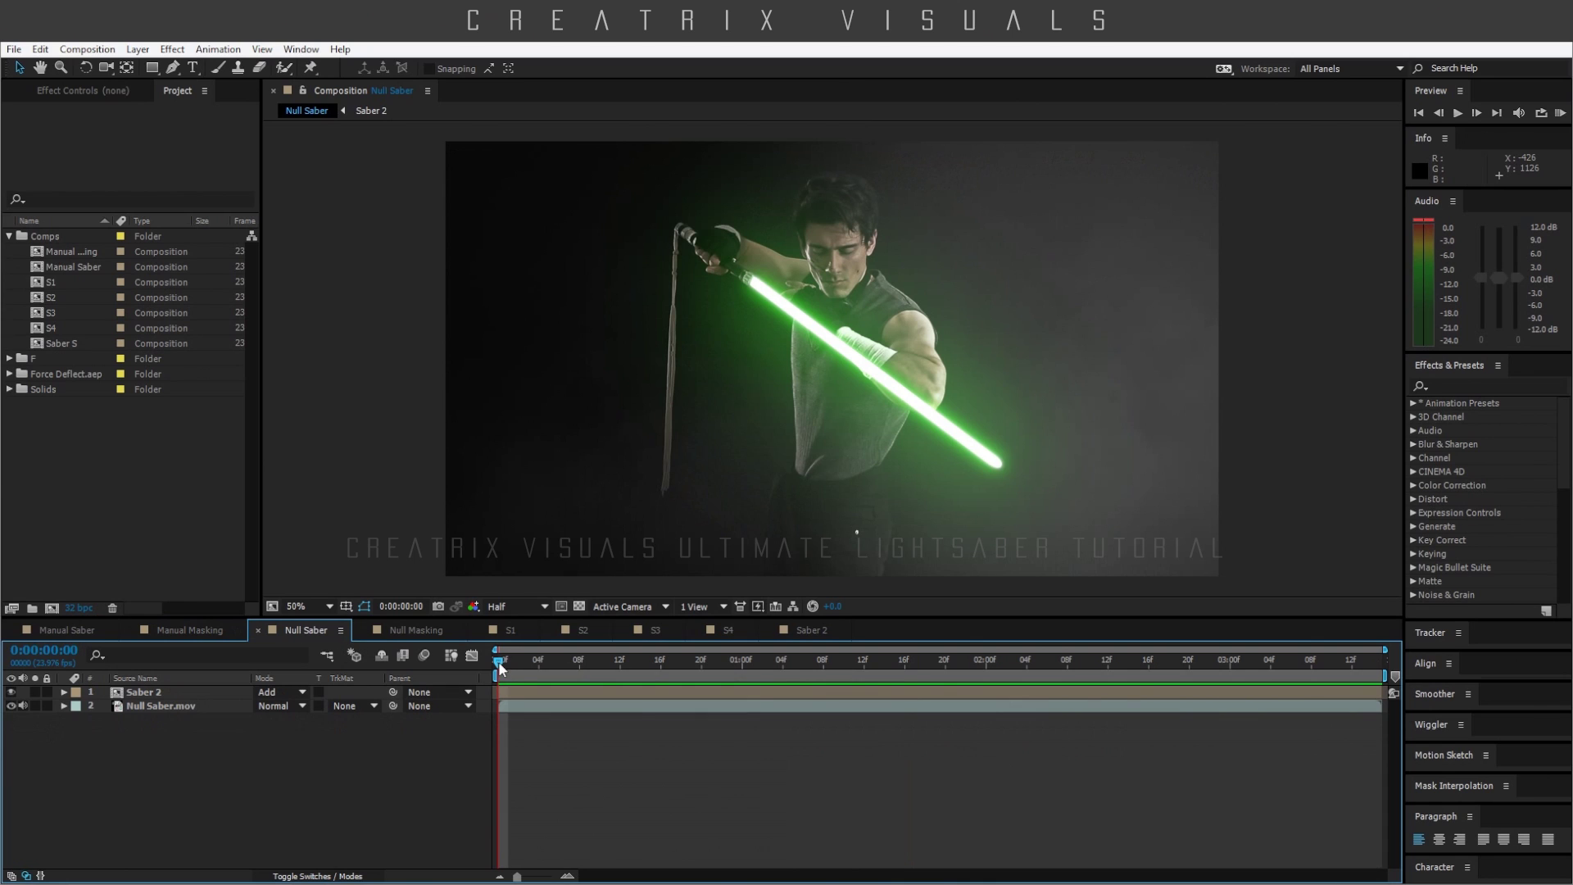
pyautogui.moveTo(504, 665); pyautogui.dragTo(620, 682)
pyautogui.click(569, 661)
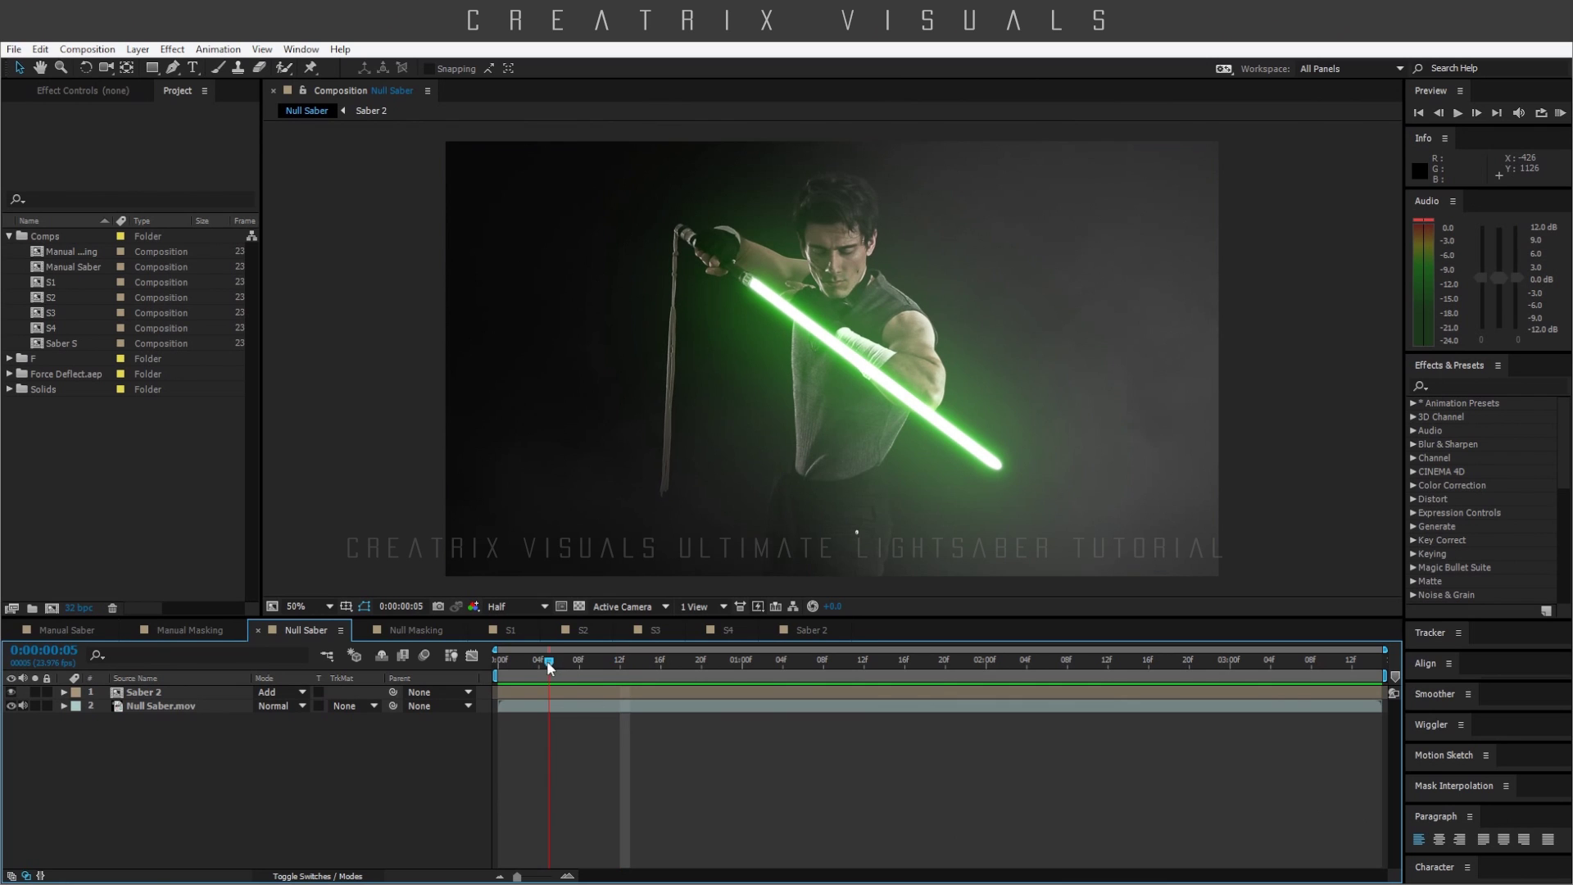
pyautogui.moveTo(580, 661); pyautogui.dragTo(1148, 662)
pyautogui.press('.')
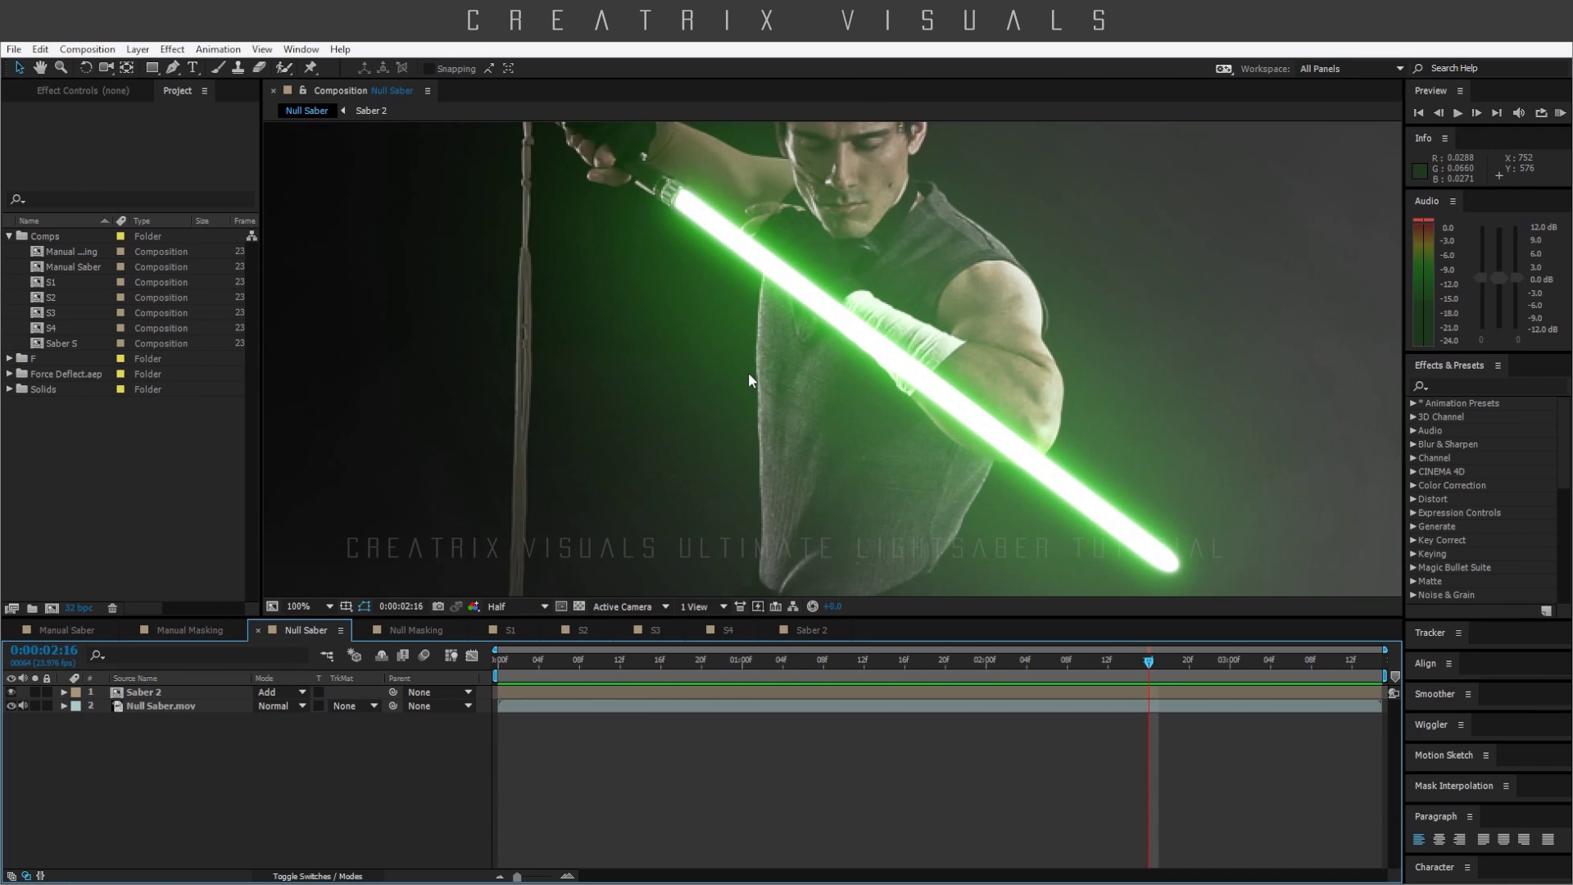
pyautogui.moveTo(557, 665)
pyautogui.mouseDown()
pyautogui.moveTo(527, 665)
pyautogui.moveTo(1081, 673)
pyautogui.moveTo(549, 660)
pyautogui.mouseUp()
pyautogui.scroll(-1, 762, 395)
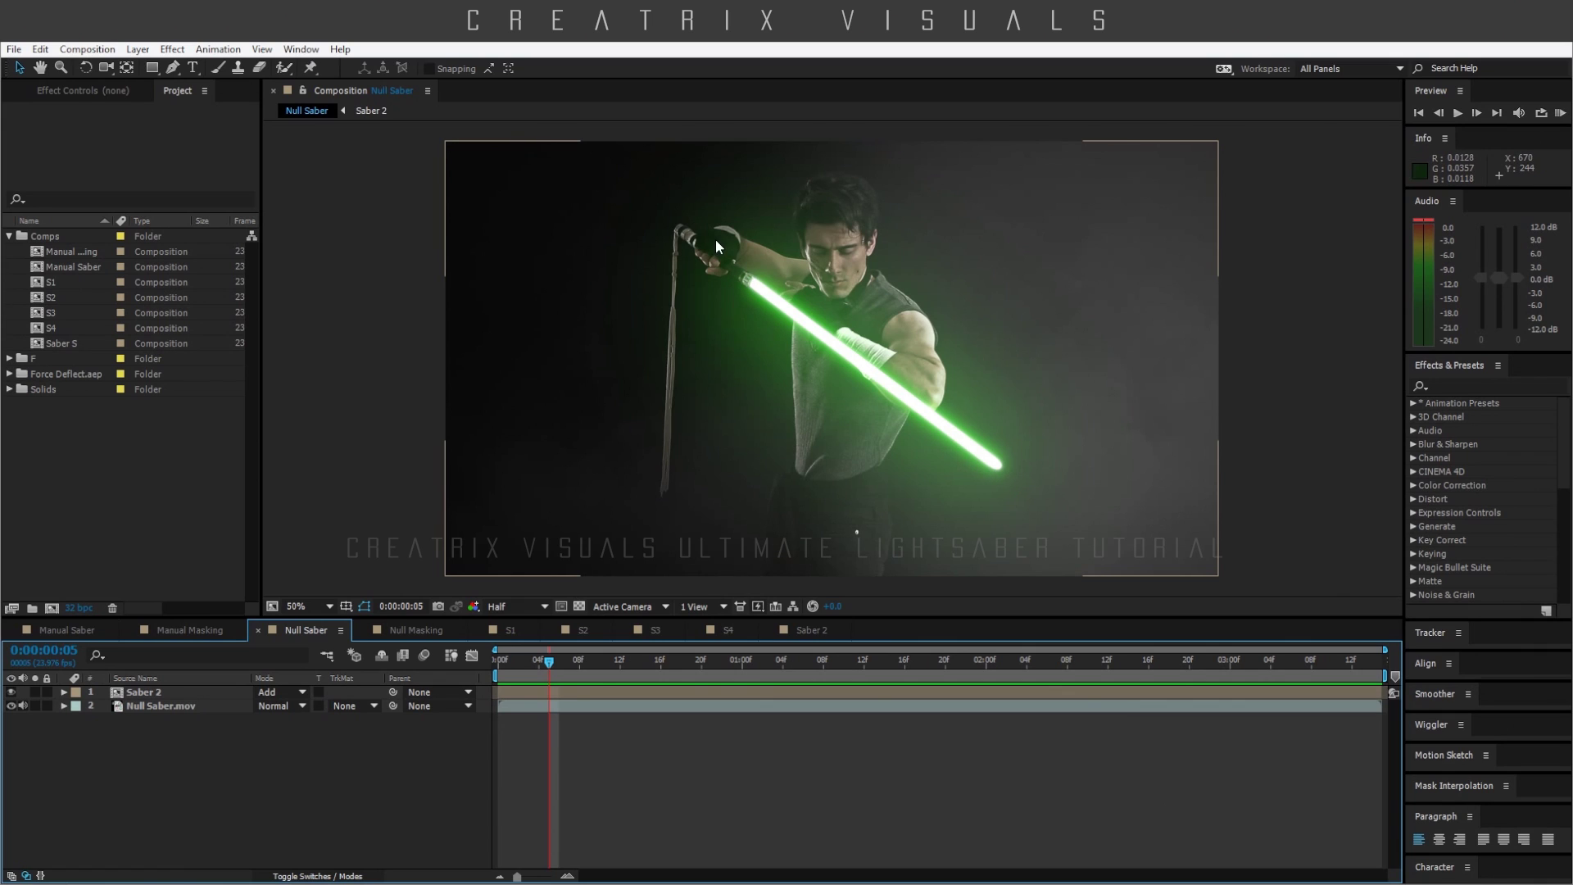
pyautogui.moveTo(508, 659)
pyautogui.mouseDown()
pyautogui.moveTo(1310, 745)
pyautogui.moveTo(498, 680)
pyautogui.mouseUp()
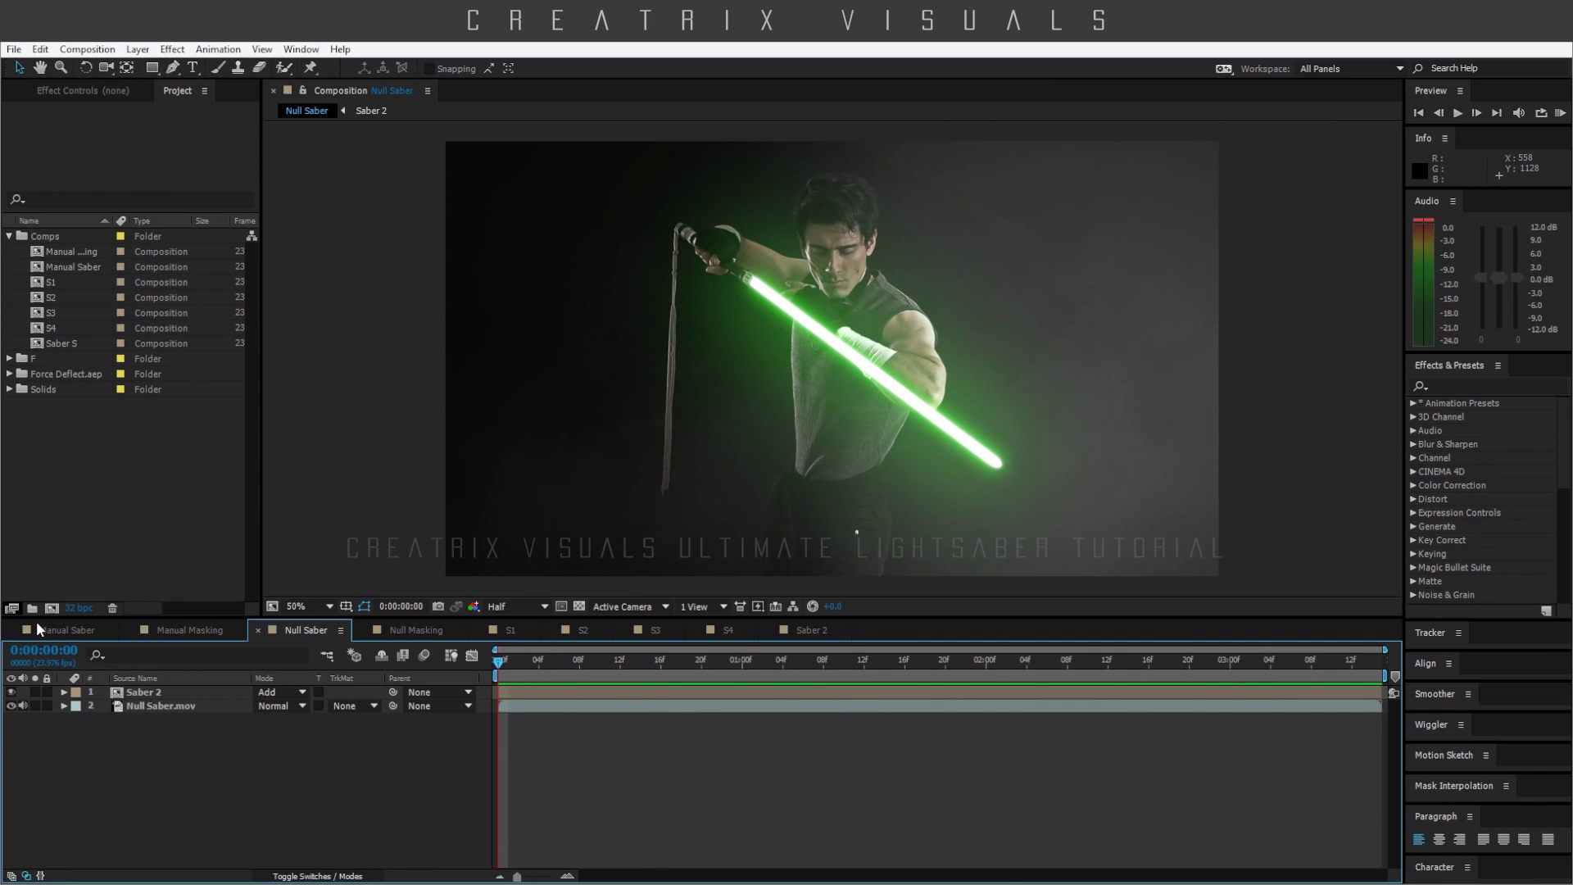
# - Return to the Manual Saber composition and examine the project's color depth and working space settings
pyautogui.click(73, 632)
pyautogui.moveTo(914, 664)
pyautogui.mouseDown()
pyautogui.moveTo(956, 667)
pyautogui.moveTo(908, 670)
pyautogui.mouseUp()
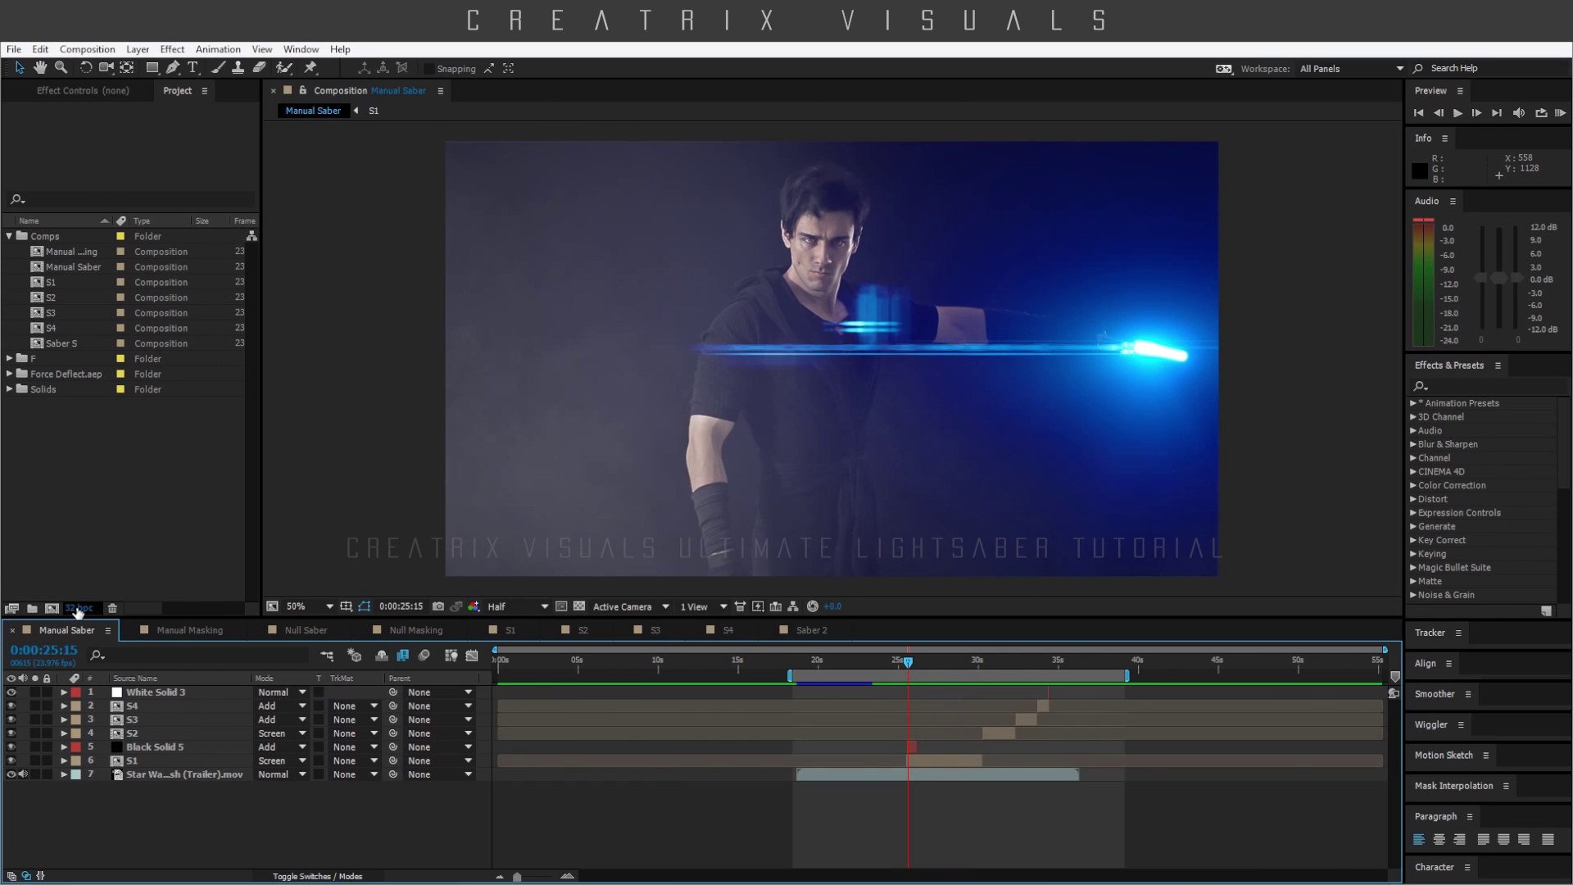
pyautogui.hotkey('ctrl', 'alt', 'shift', 'k')
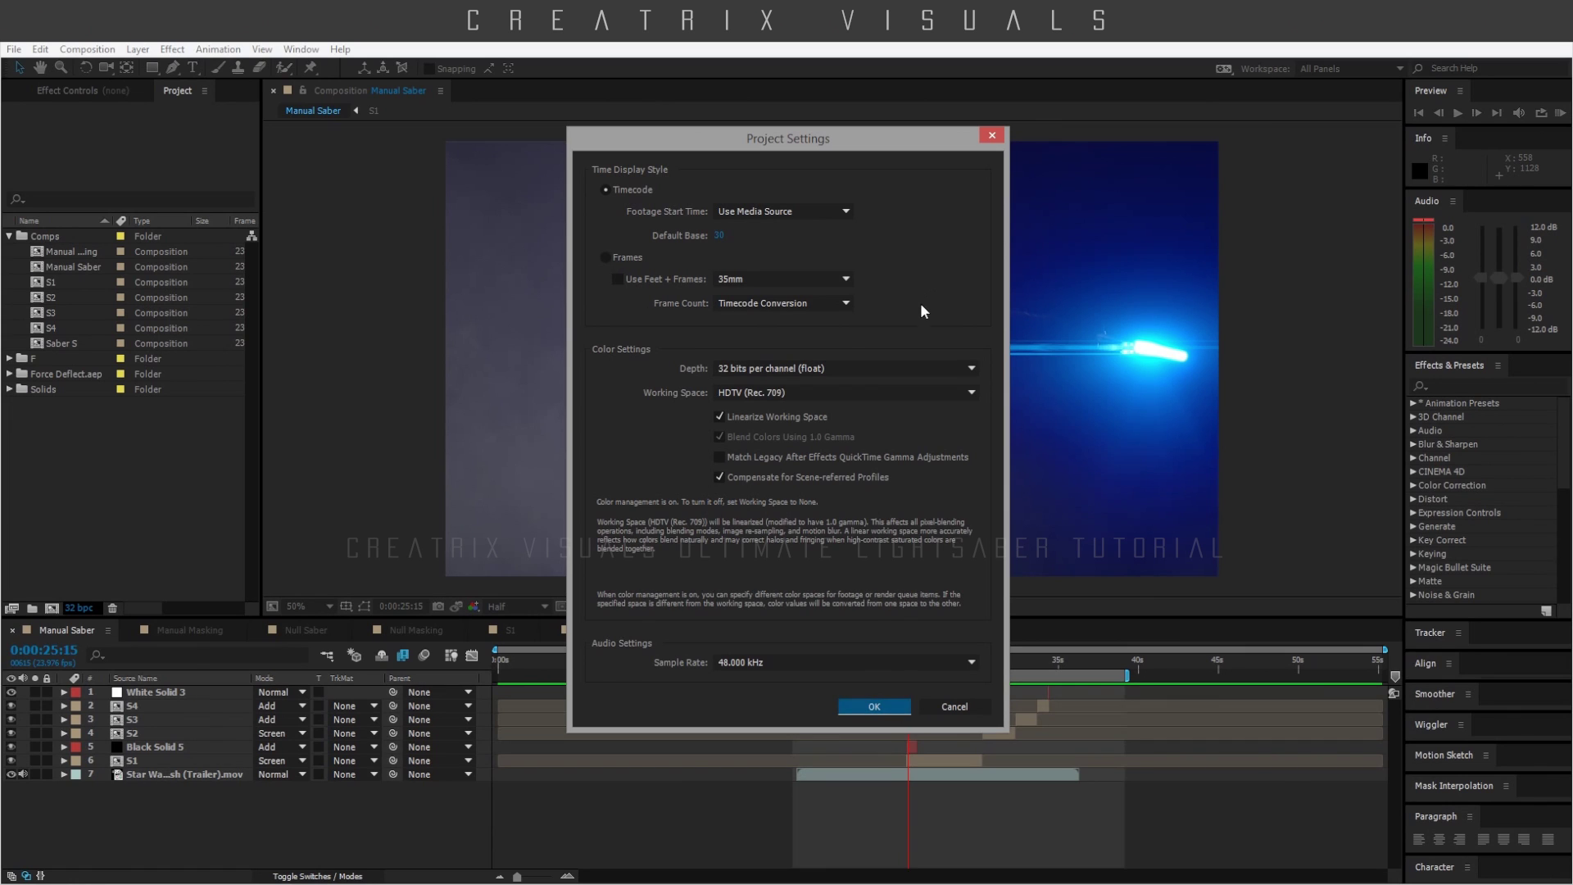
pyautogui.click(890, 708)
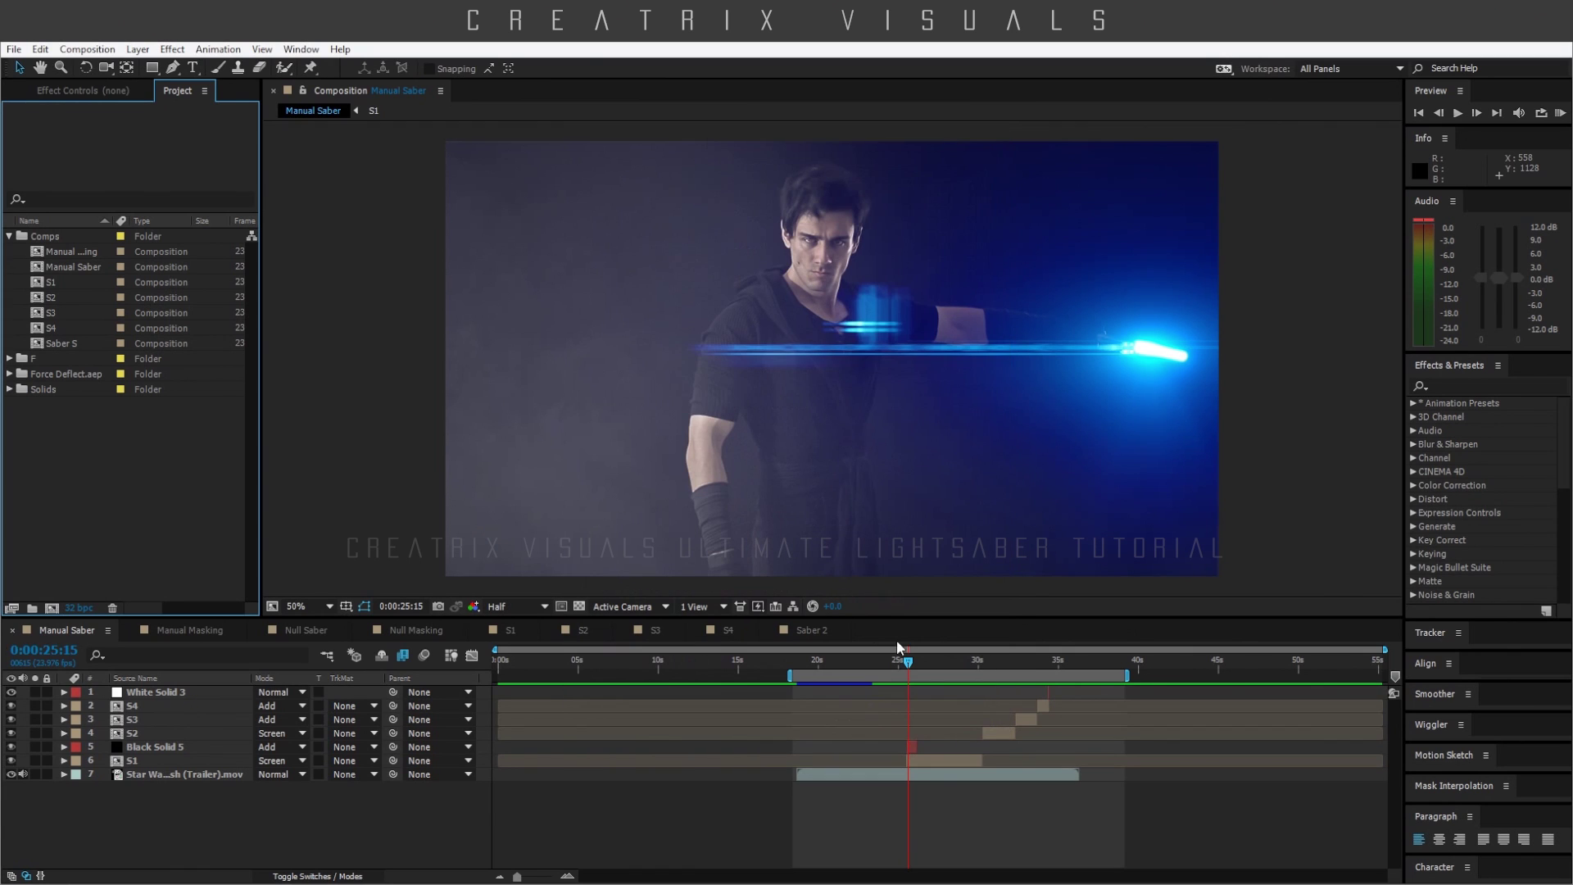
# - In the Null Saber composition, hide the Saber 2 layer to examine the bare stick from hilt to tip, and show the layer again
pyautogui.click(503, 767)
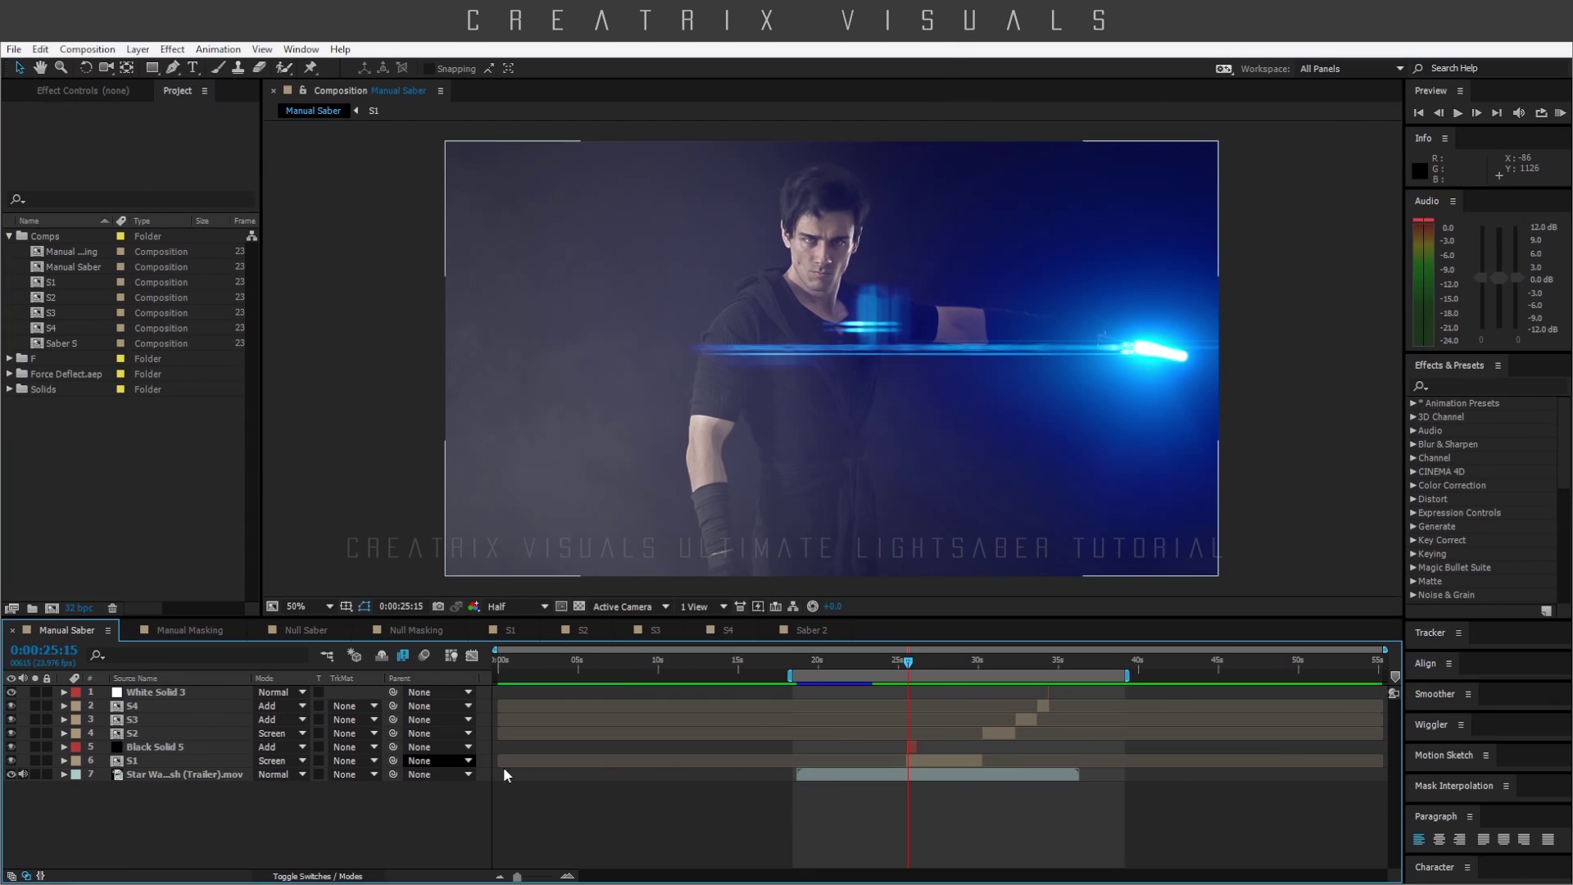
pyautogui.click(316, 632)
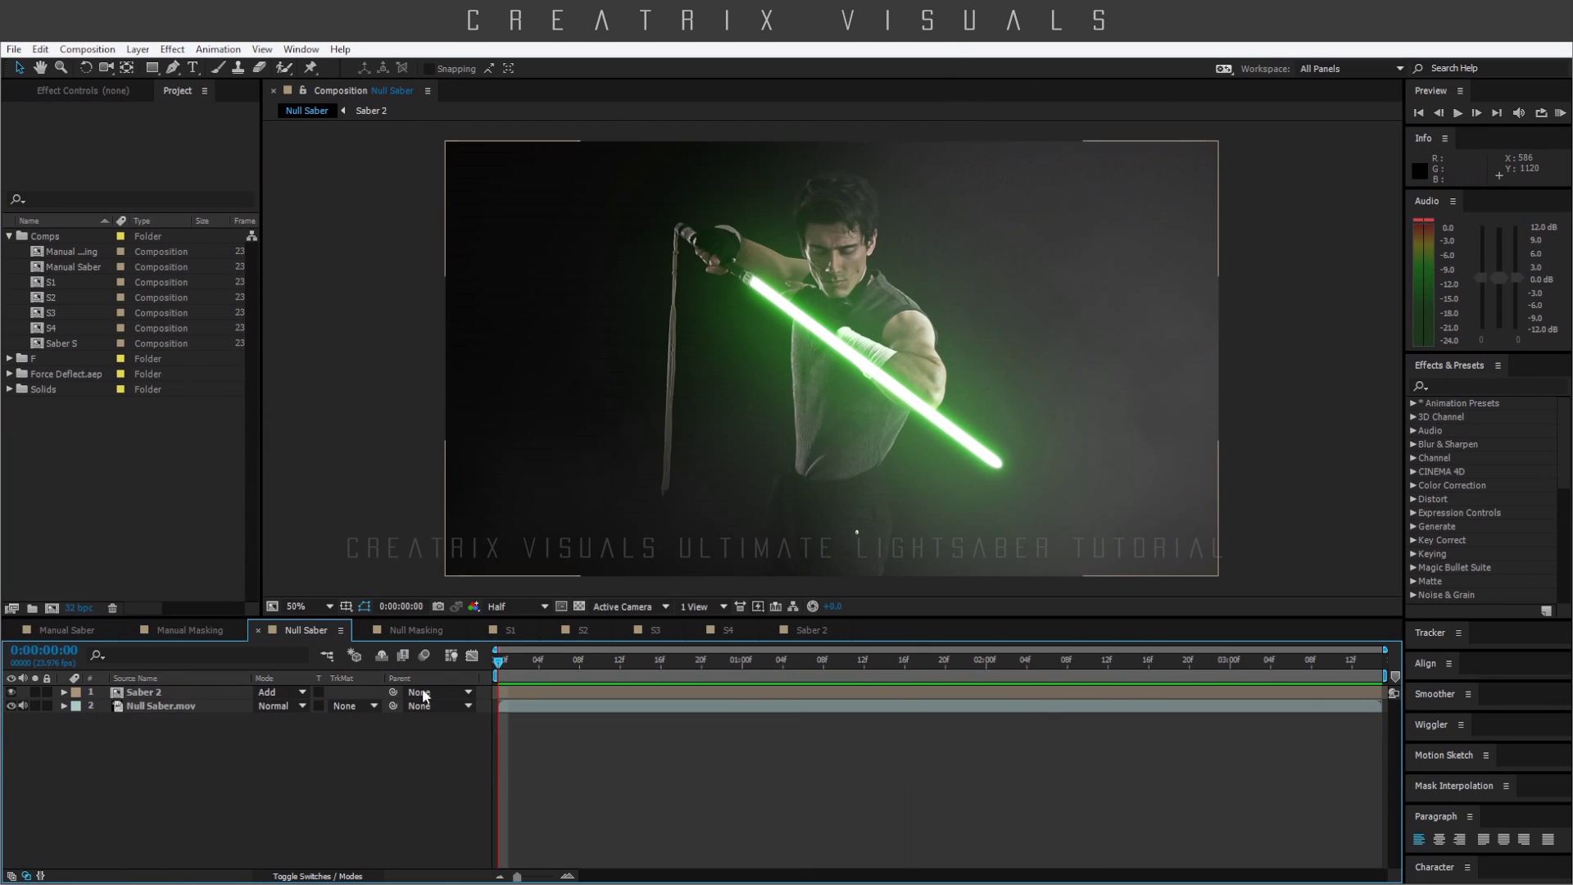
pyautogui.click(10, 692)
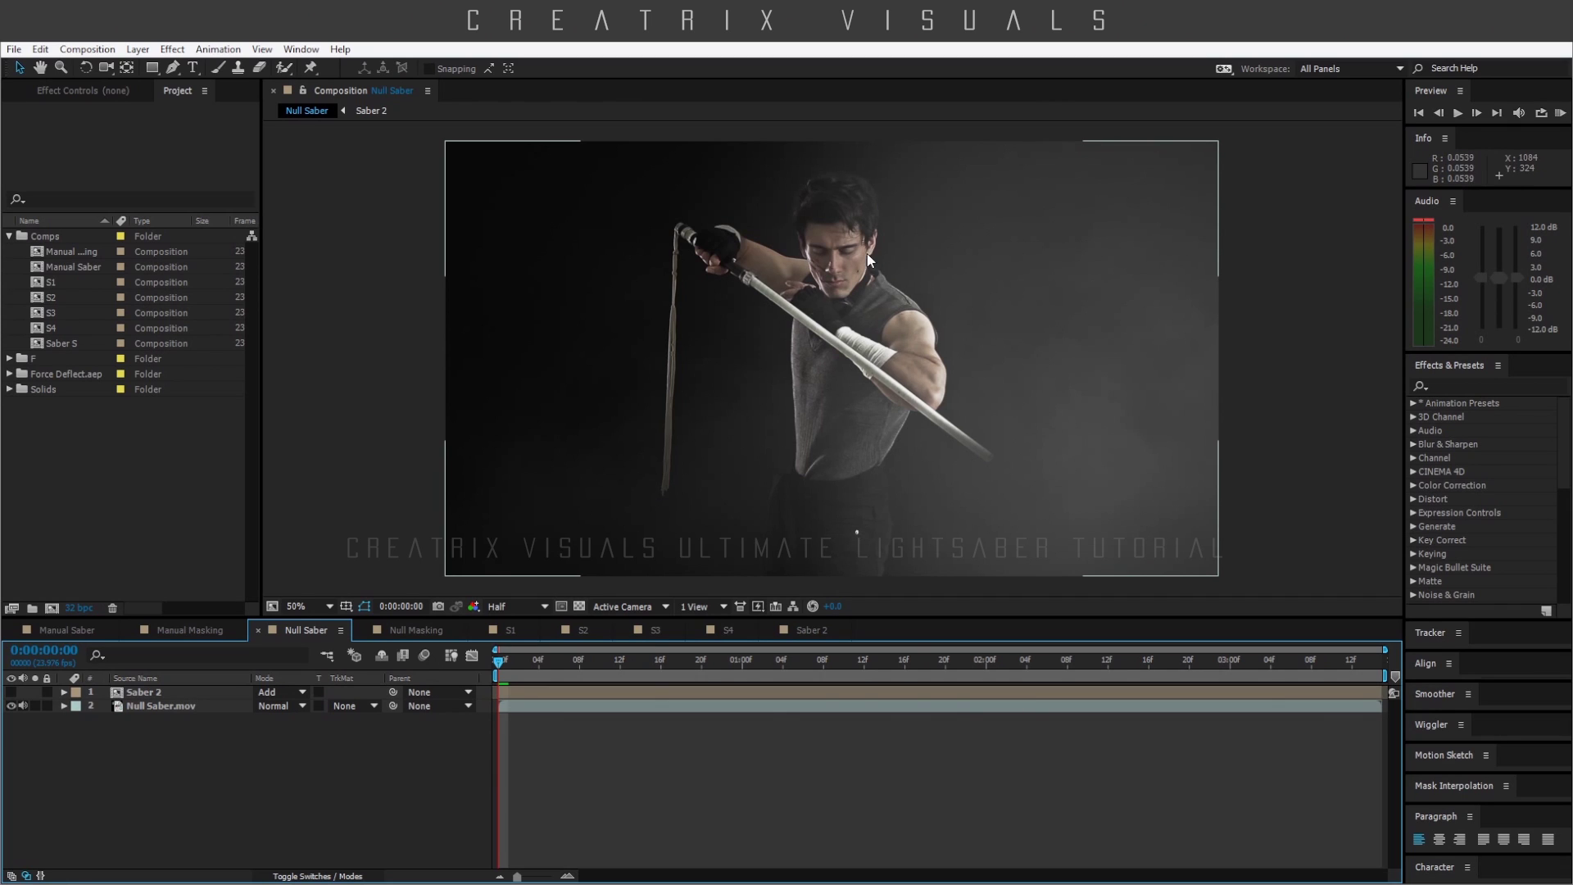
pyautogui.press('/')
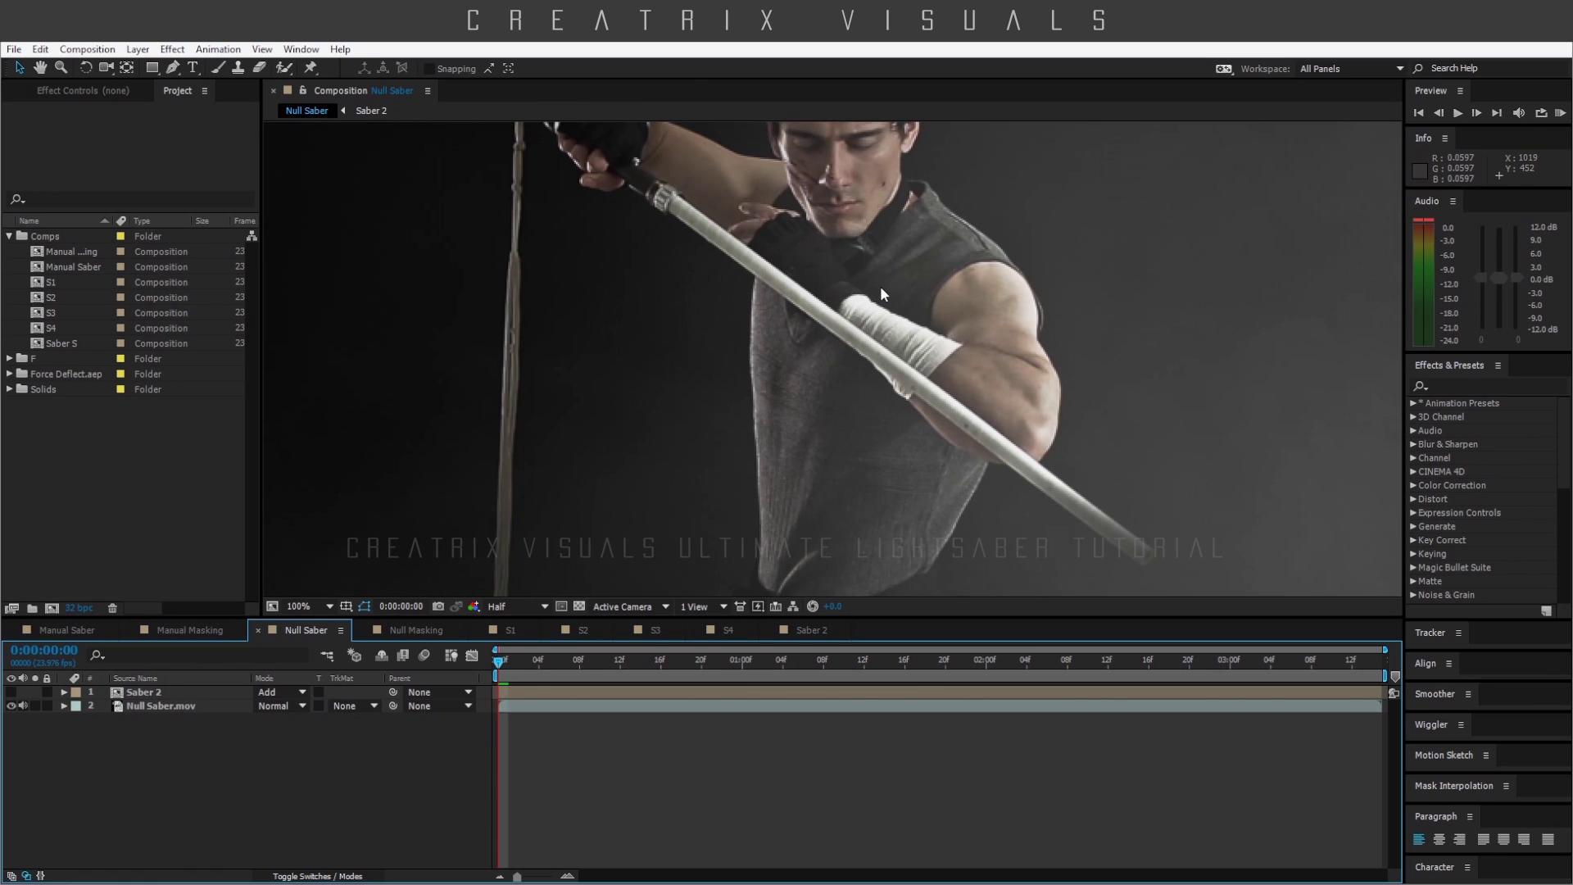
pyautogui.press(',')
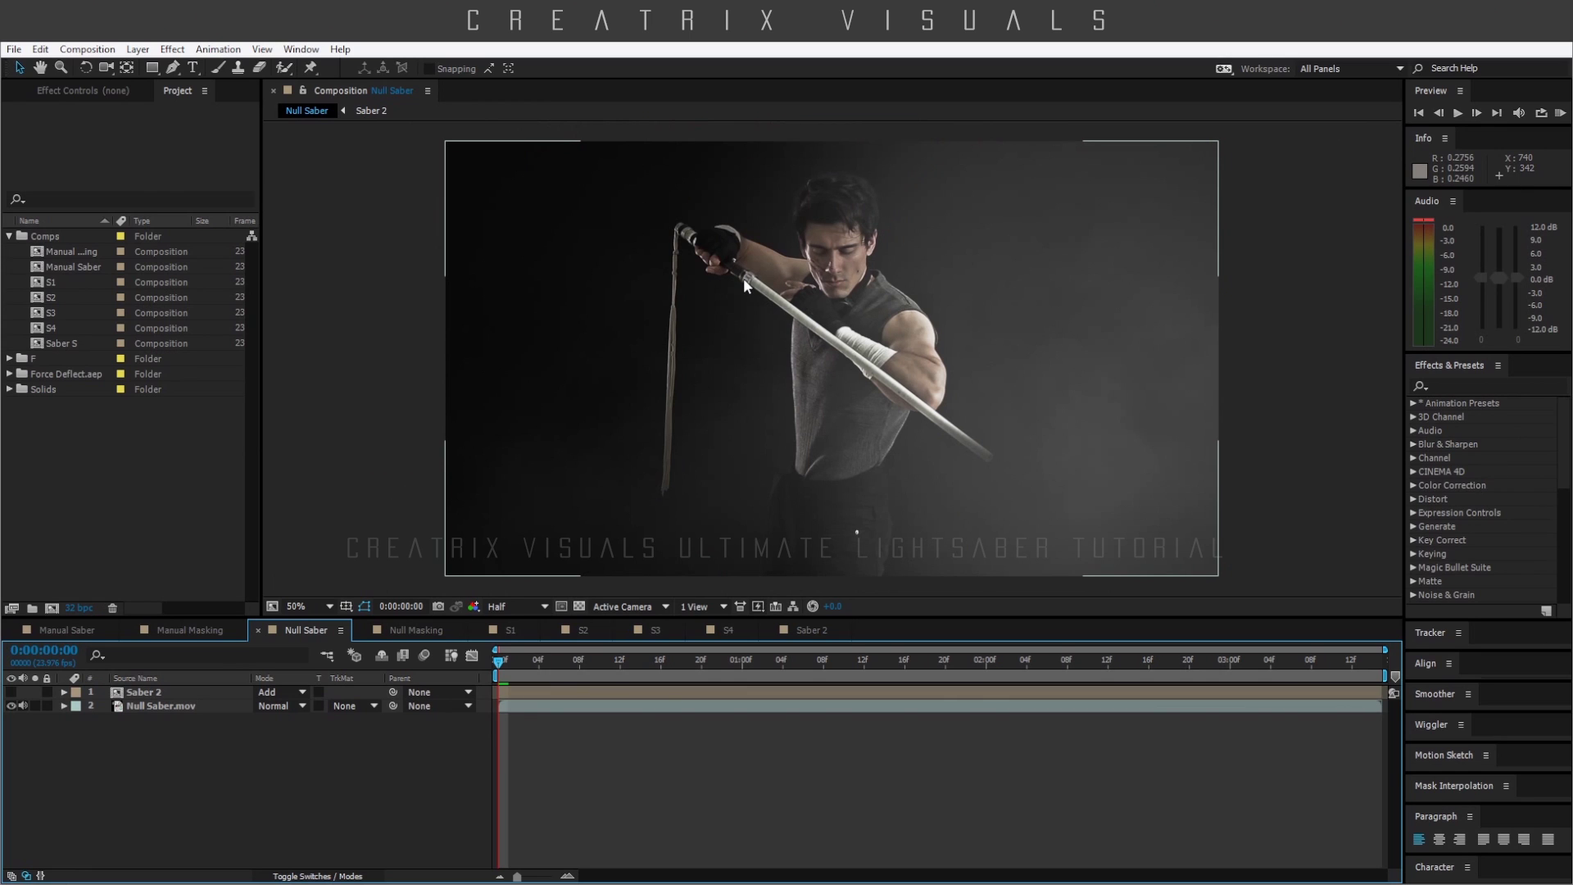
pyautogui.press('/')
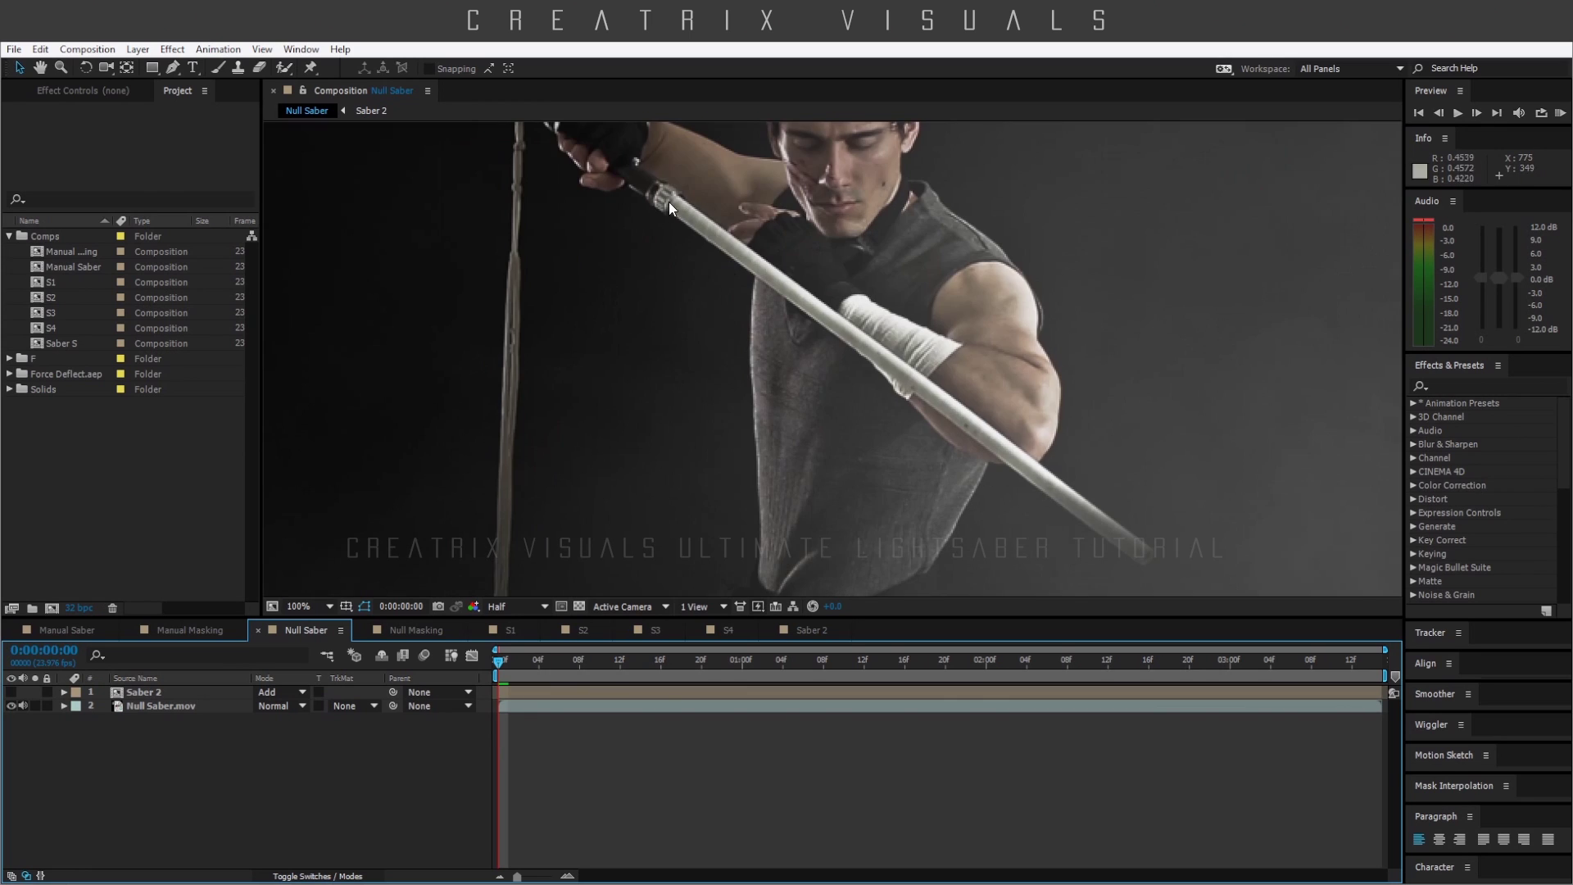
pyautogui.press(',')
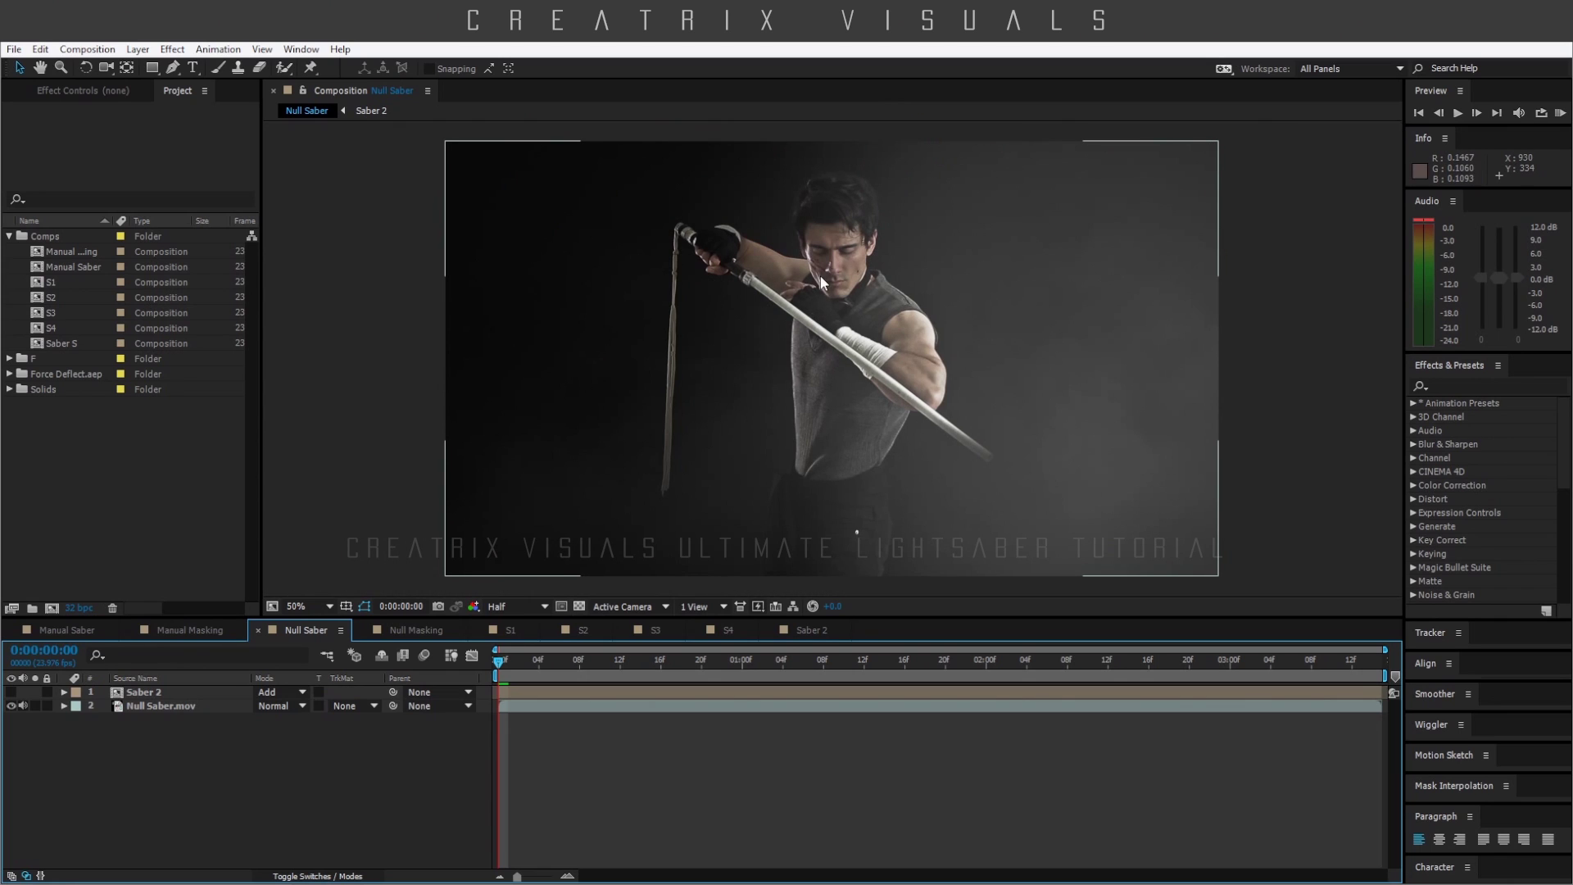
pyautogui.press('/')
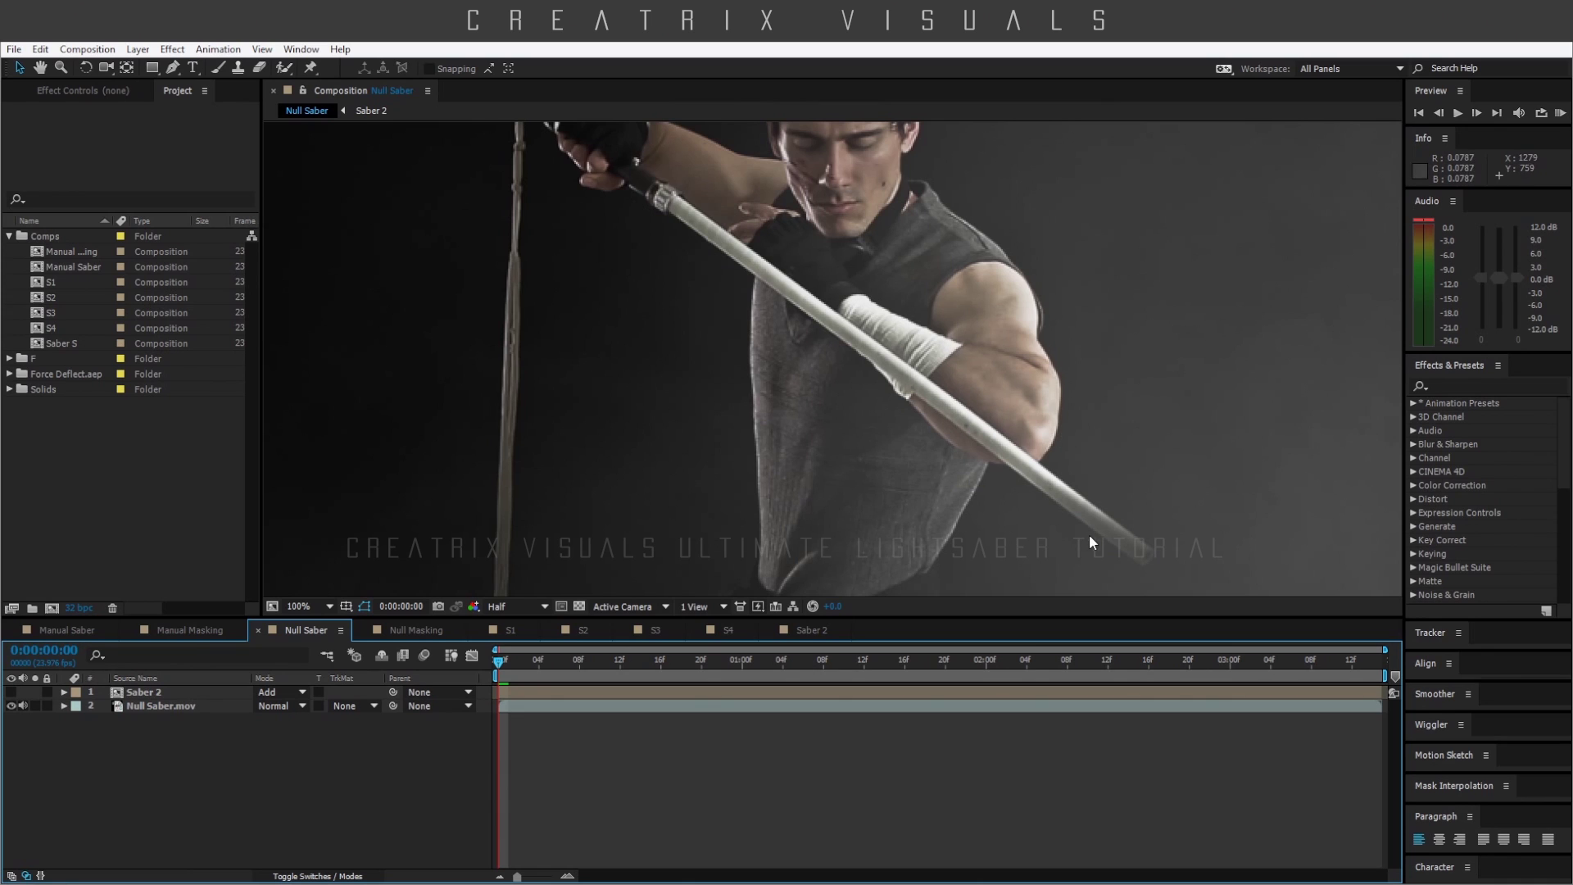
pyautogui.press(',')
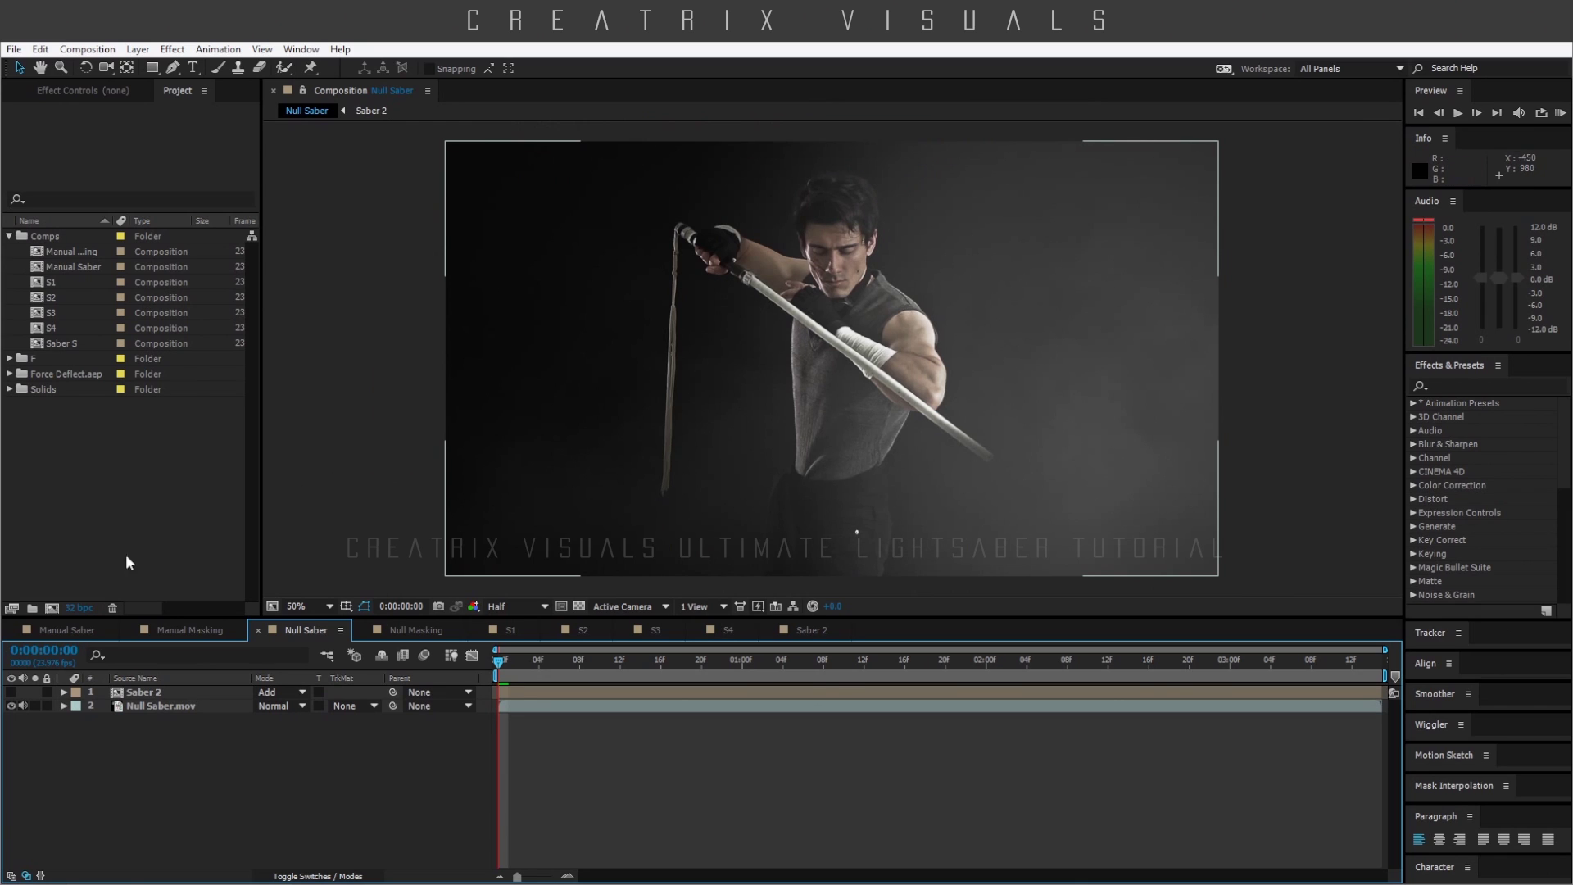
pyautogui.click(11, 692)
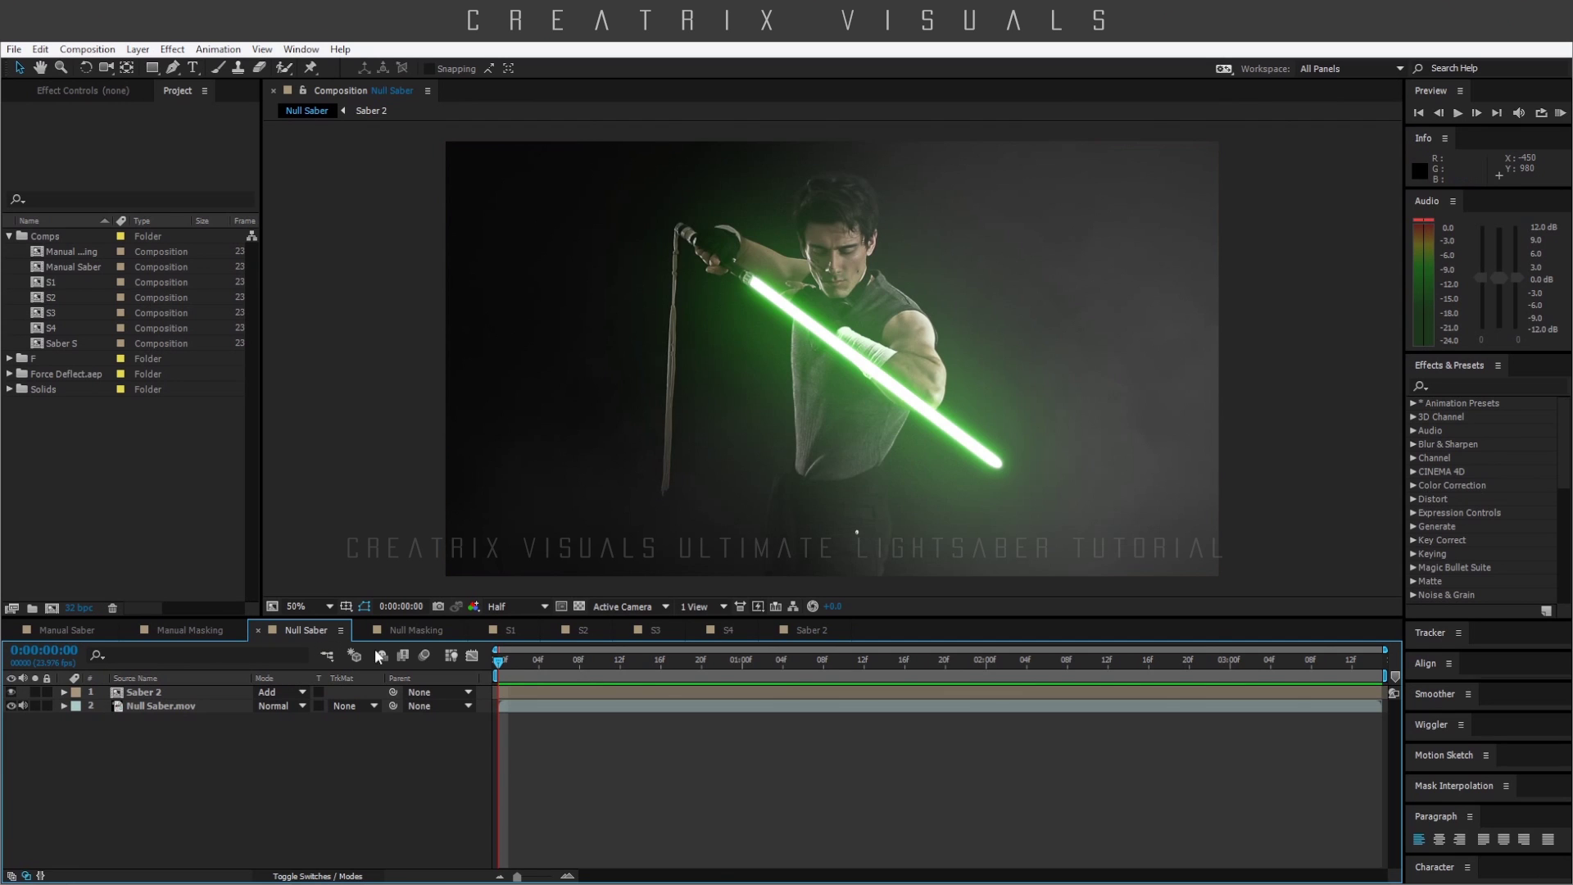
# - In the Null Masking composition, reveal the Position keyframes of Null 2 and scrub through its tracked motion
pyautogui.click(401, 633)
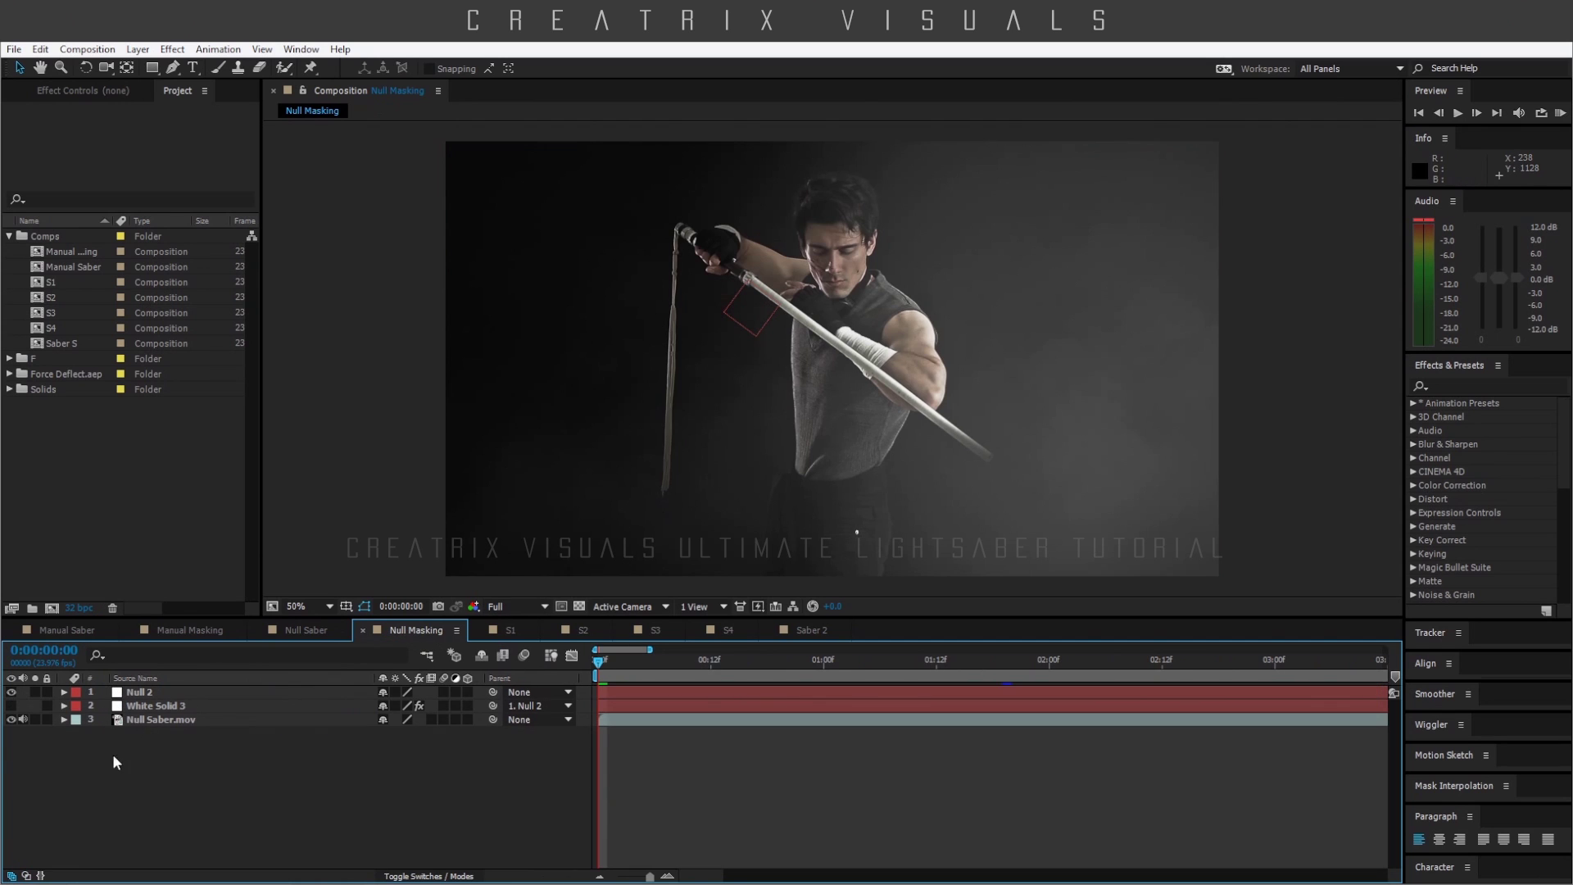
pyautogui.click(145, 697)
pyautogui.press('.')
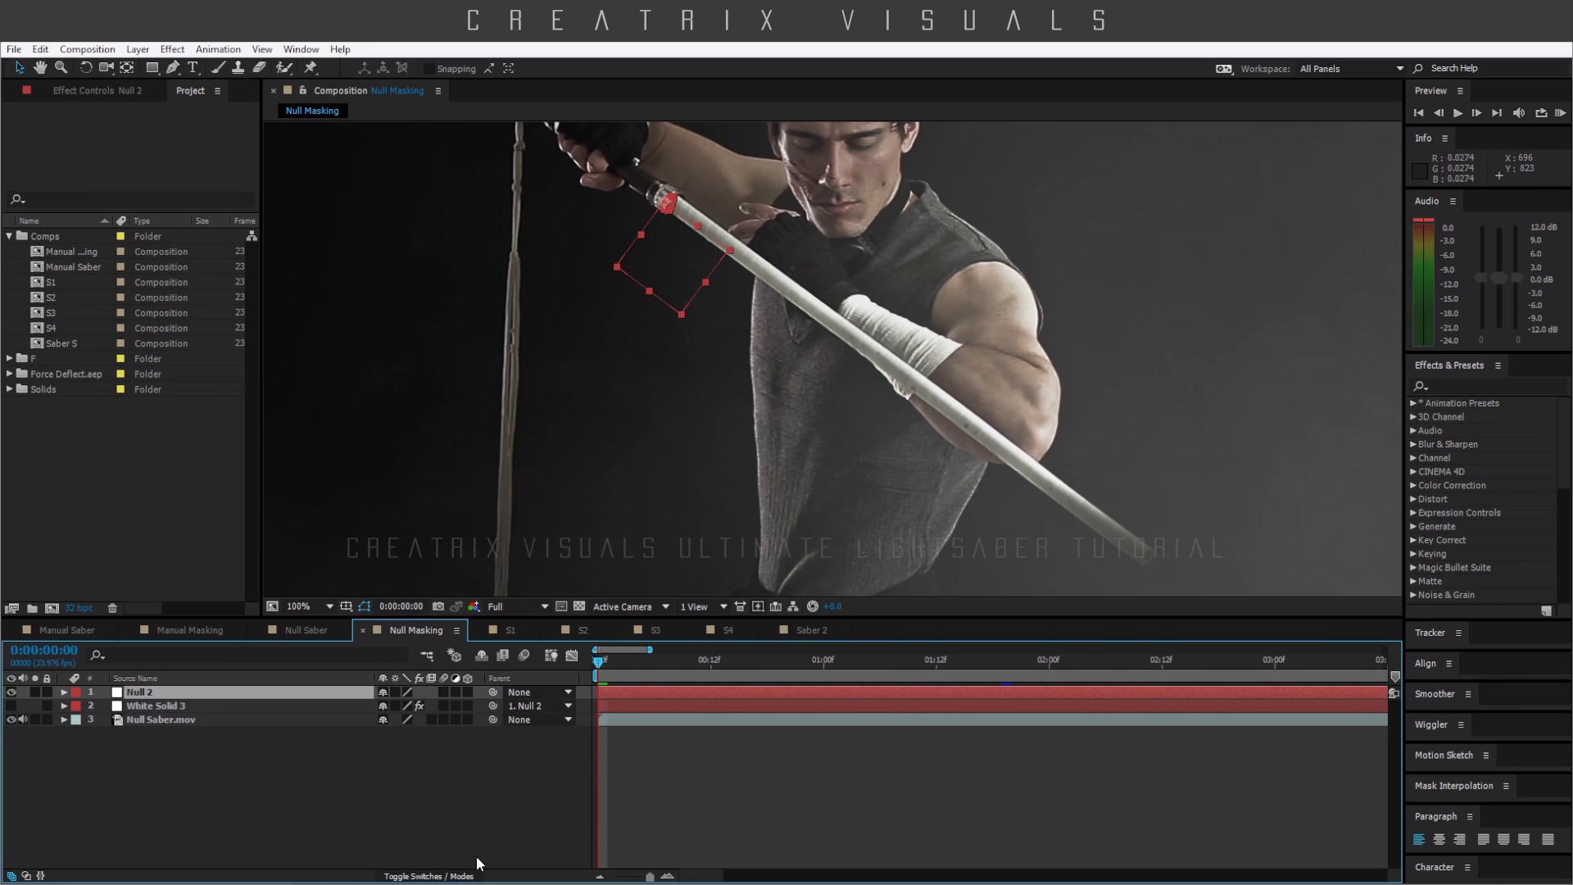
pyautogui.press('p')
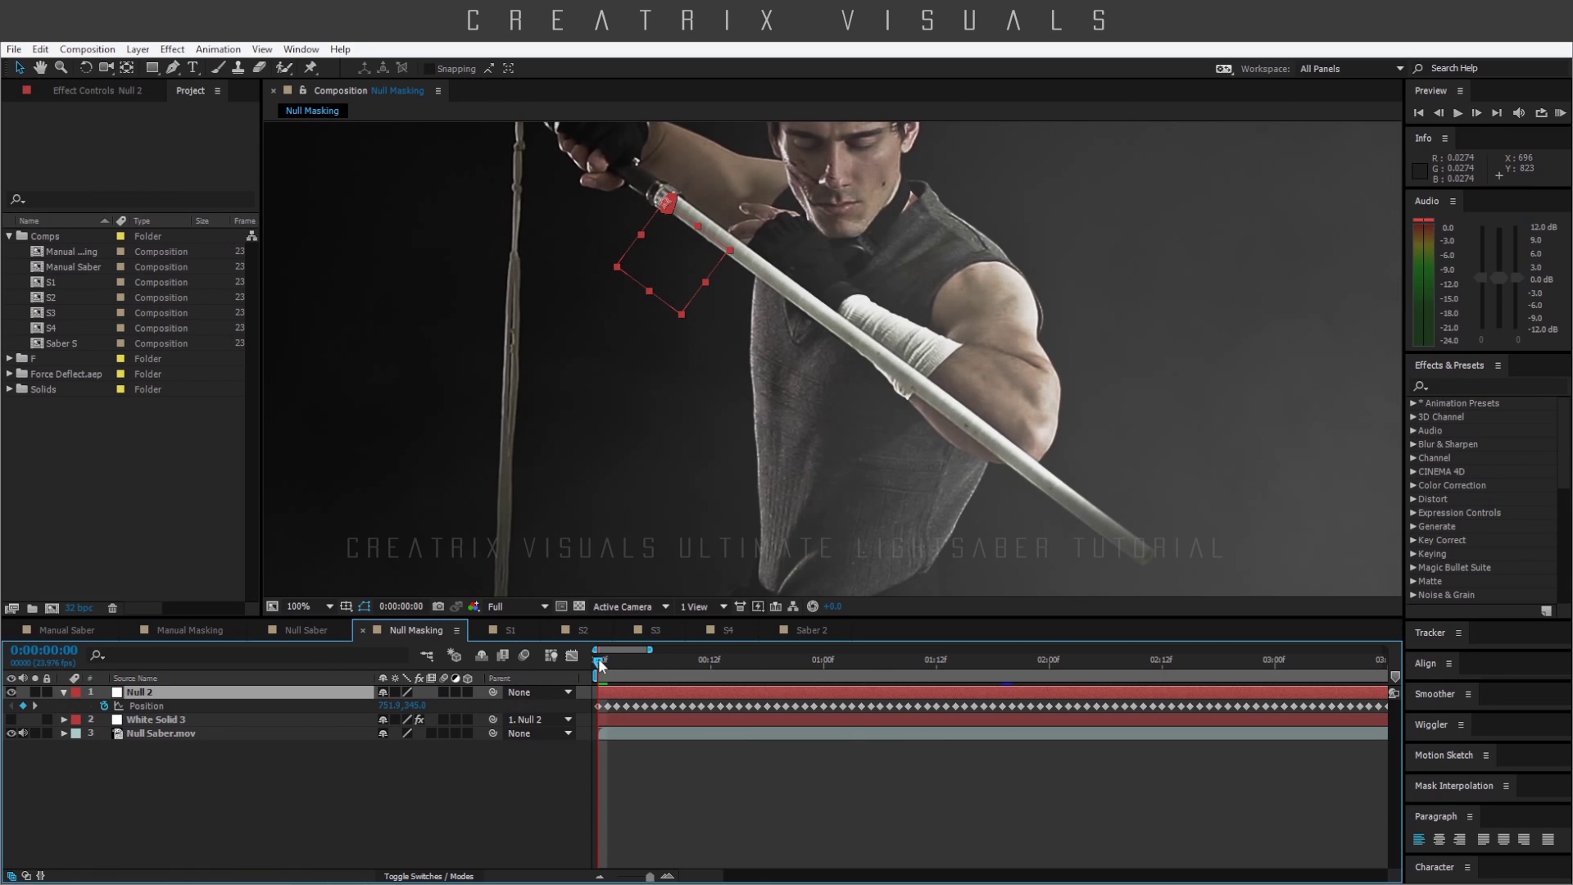
pyautogui.moveTo(612, 659); pyautogui.dragTo(884, 688)
pyautogui.press('Home')
pyautogui.click(63, 693)
# - Set up motion tracking on Null Saber.mov with position and rotation, placing Track Point 1 at the blade's hilt end and Track Point 2 at its tip
pyautogui.rightClick(170, 719)
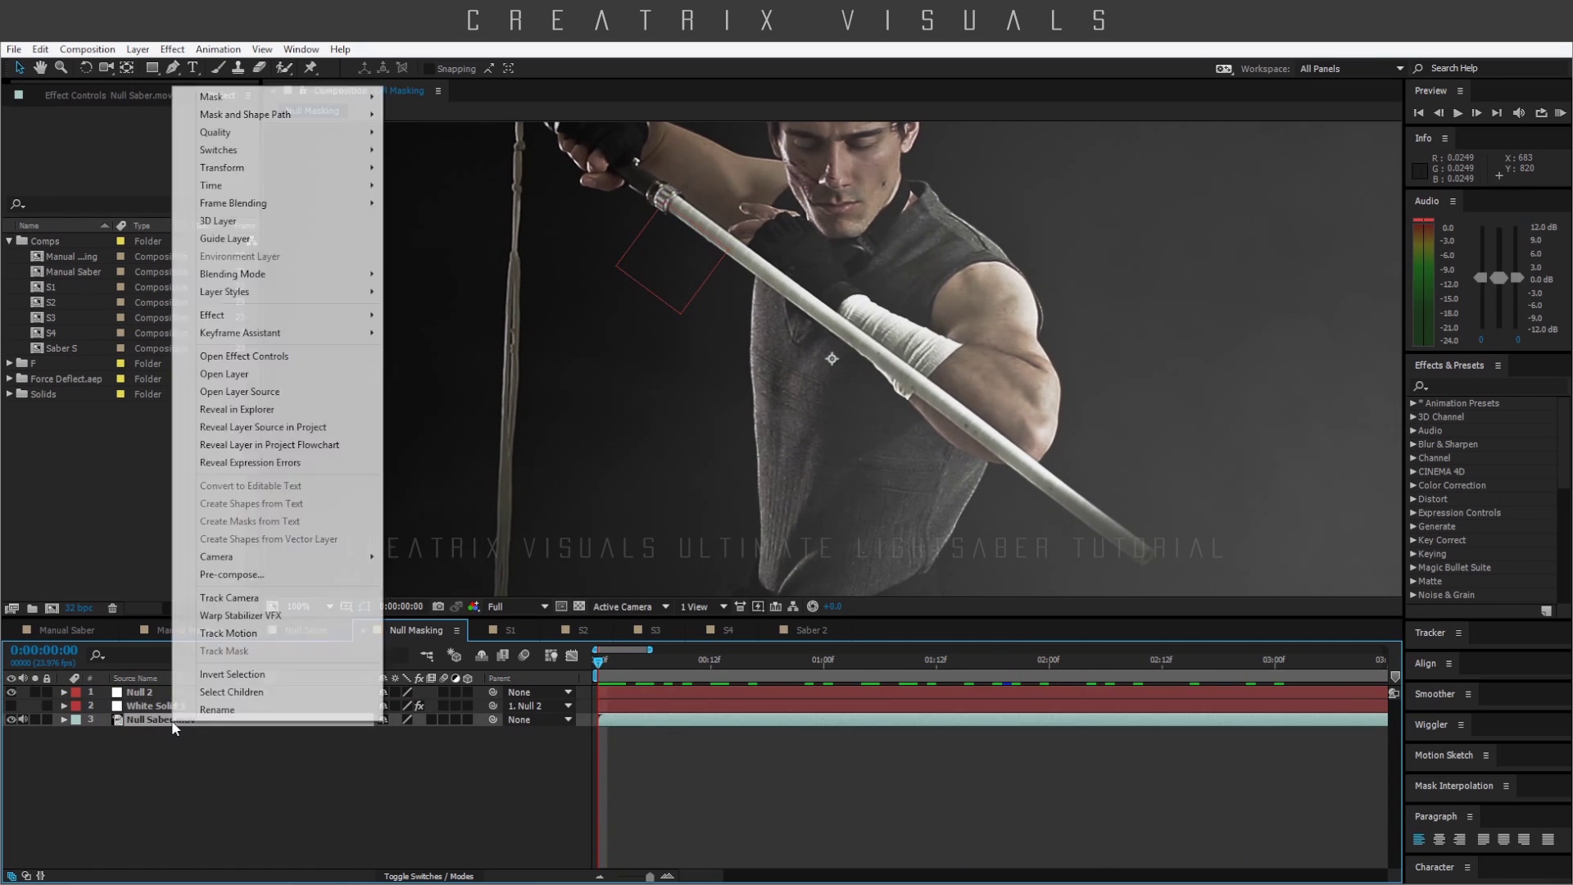
pyautogui.click(229, 632)
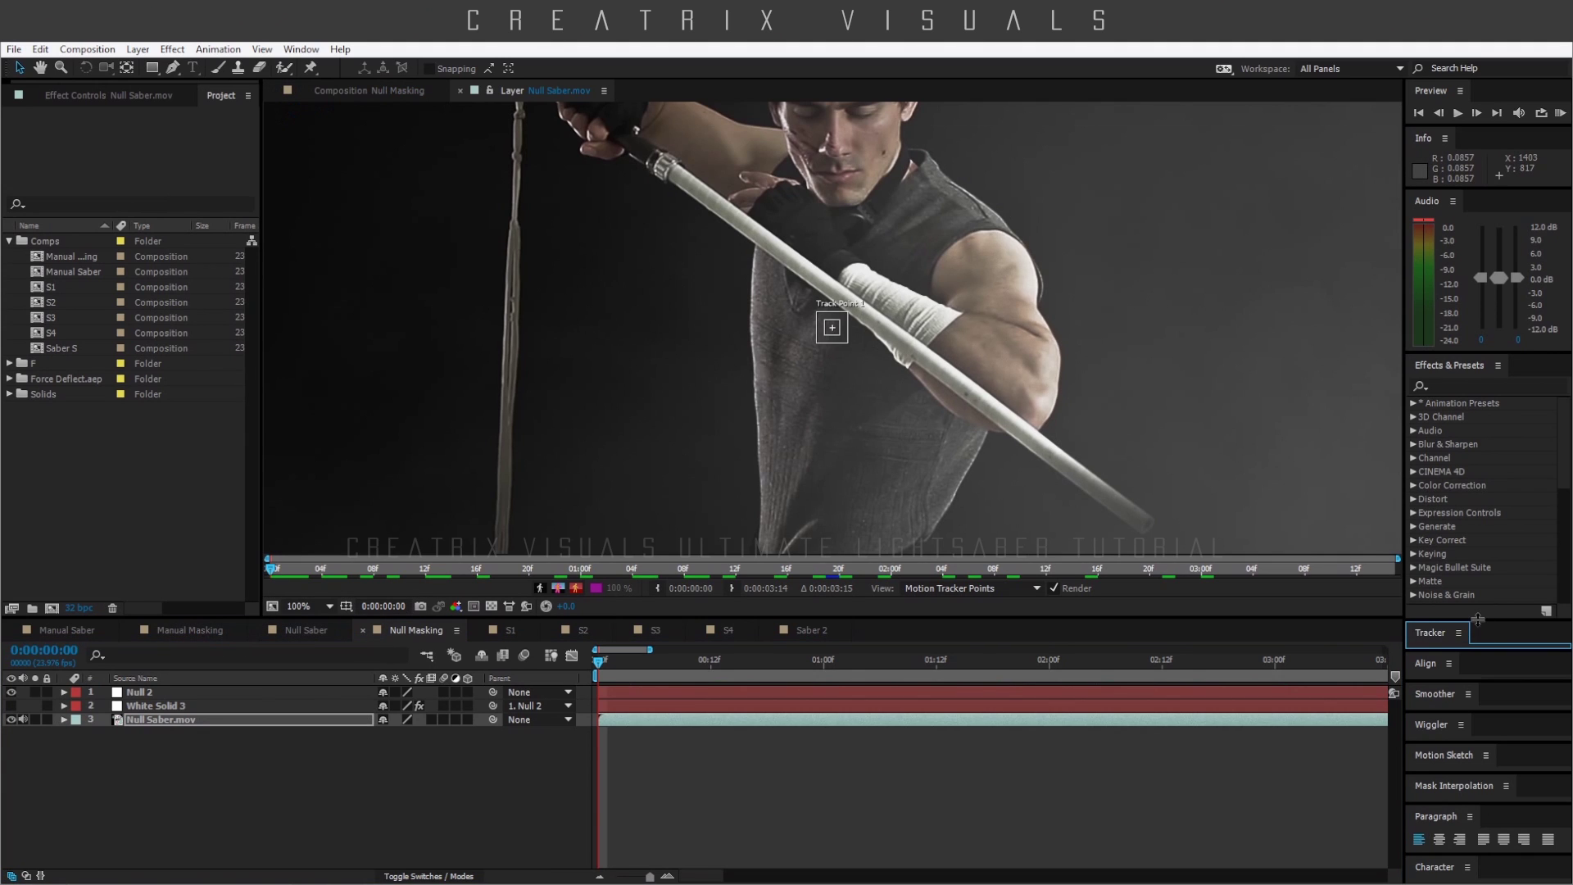
pyautogui.moveTo(1481, 618); pyautogui.dragTo(1491, 484)
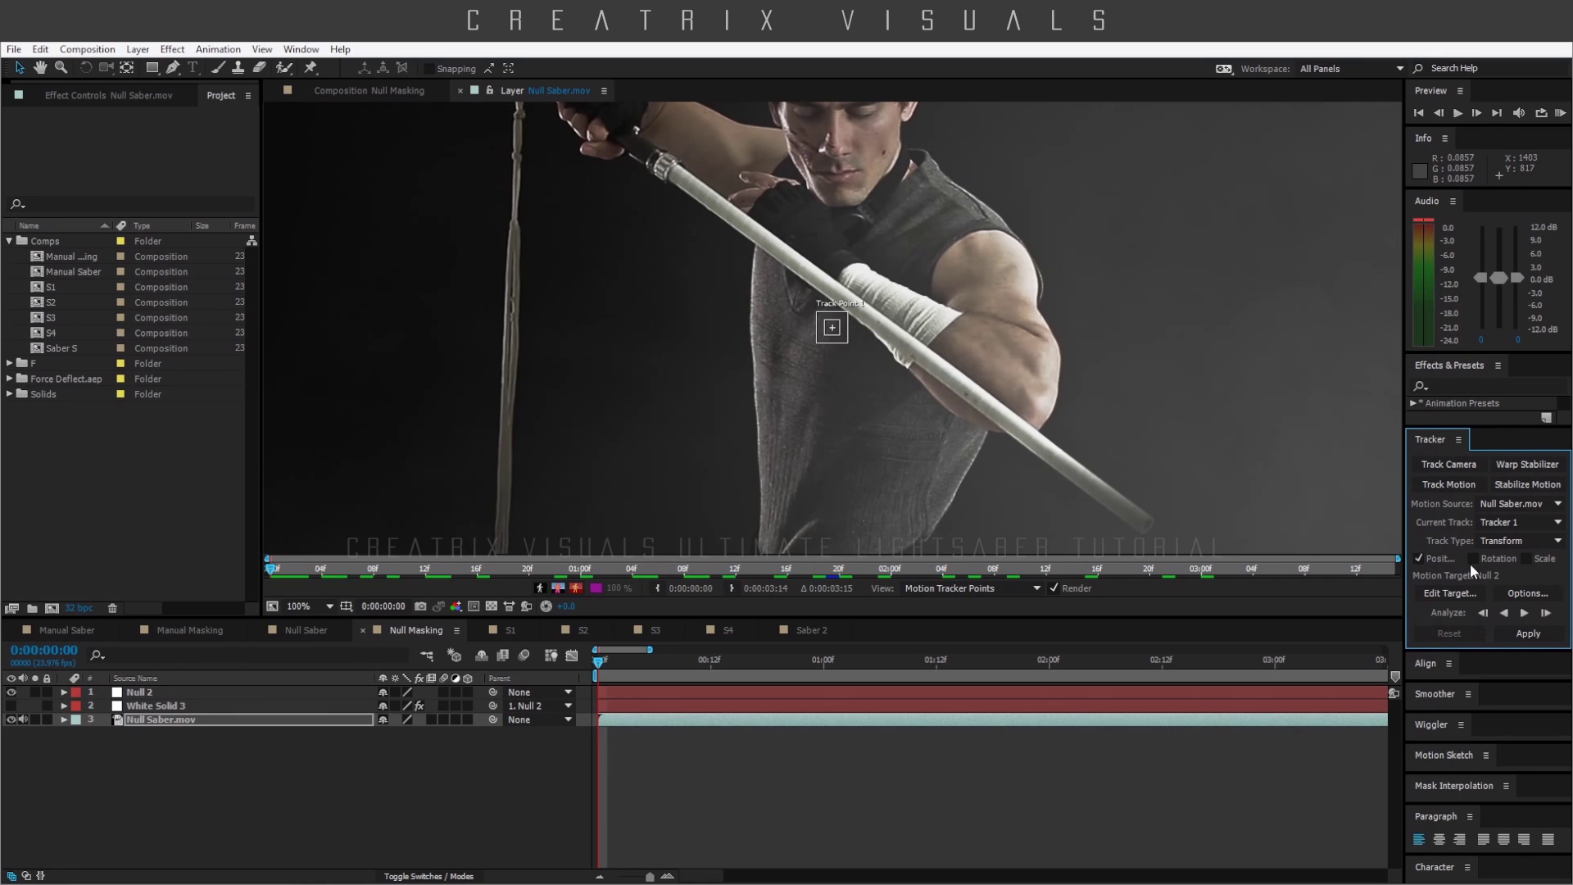
pyautogui.click(1472, 558)
pyautogui.moveTo(832, 333); pyautogui.dragTo(673, 165)
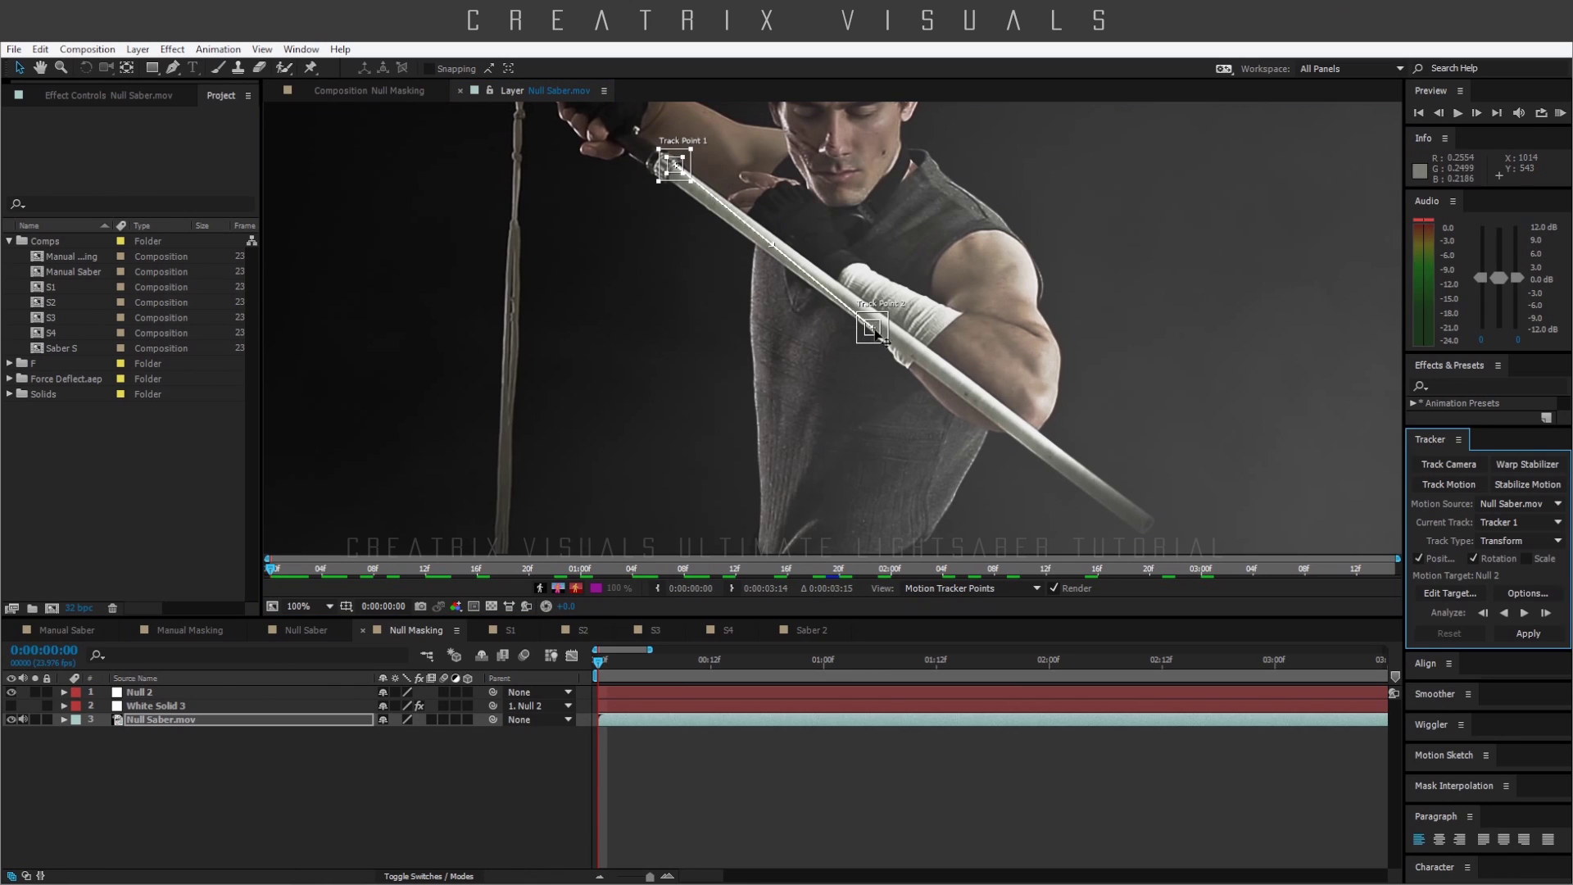
pyautogui.moveTo(871, 334); pyautogui.dragTo(1150, 529)
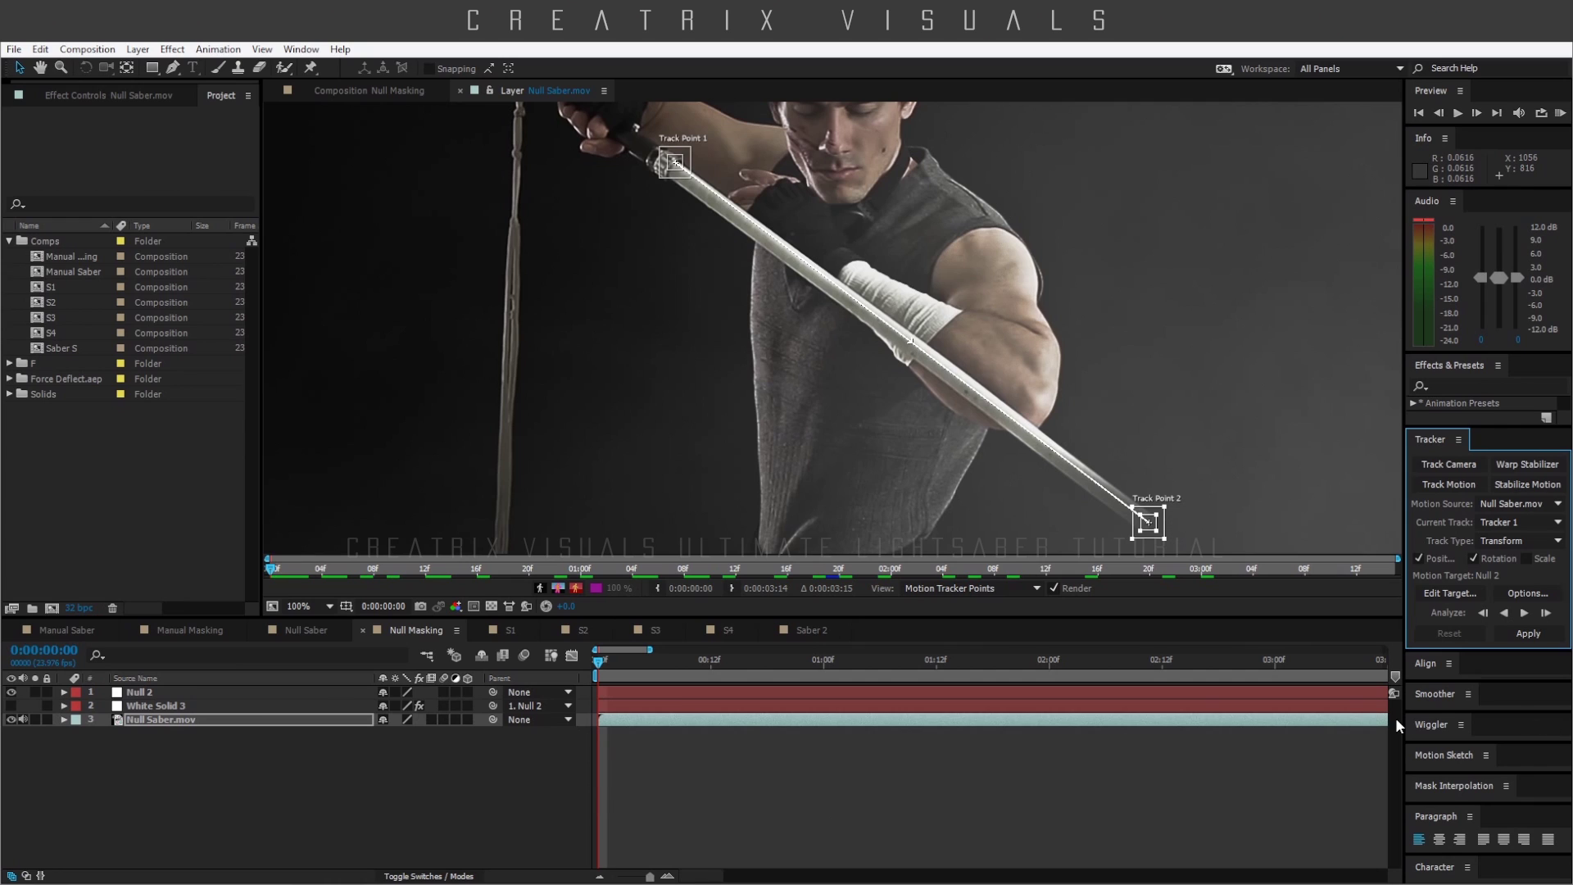
pyautogui.moveTo(650, 876); pyautogui.dragTo(616, 875)
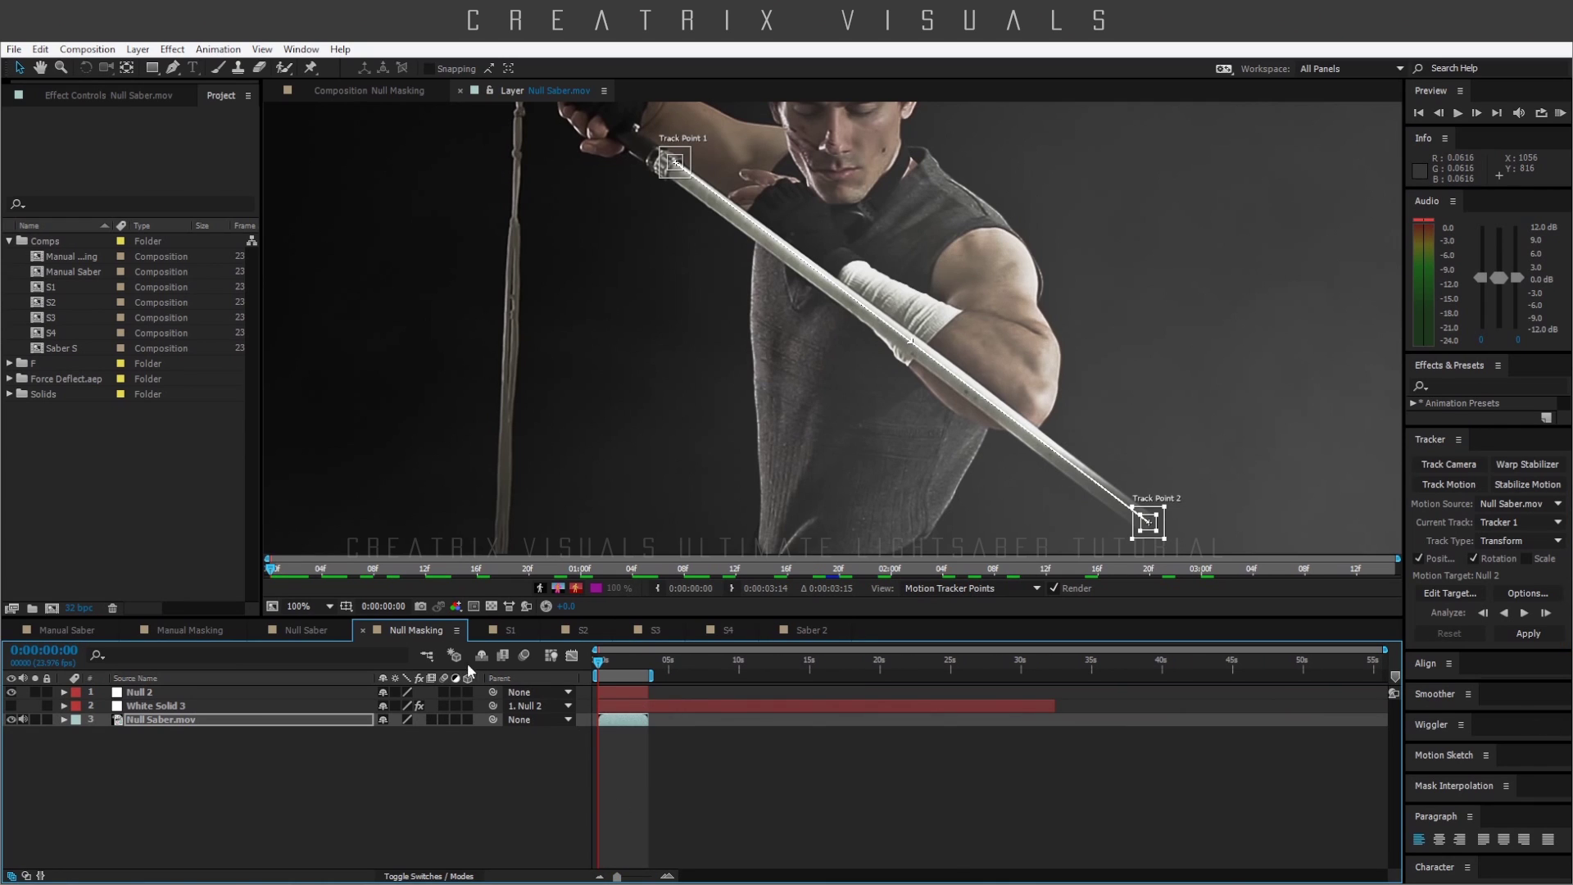
pyautogui.click(460, 90)
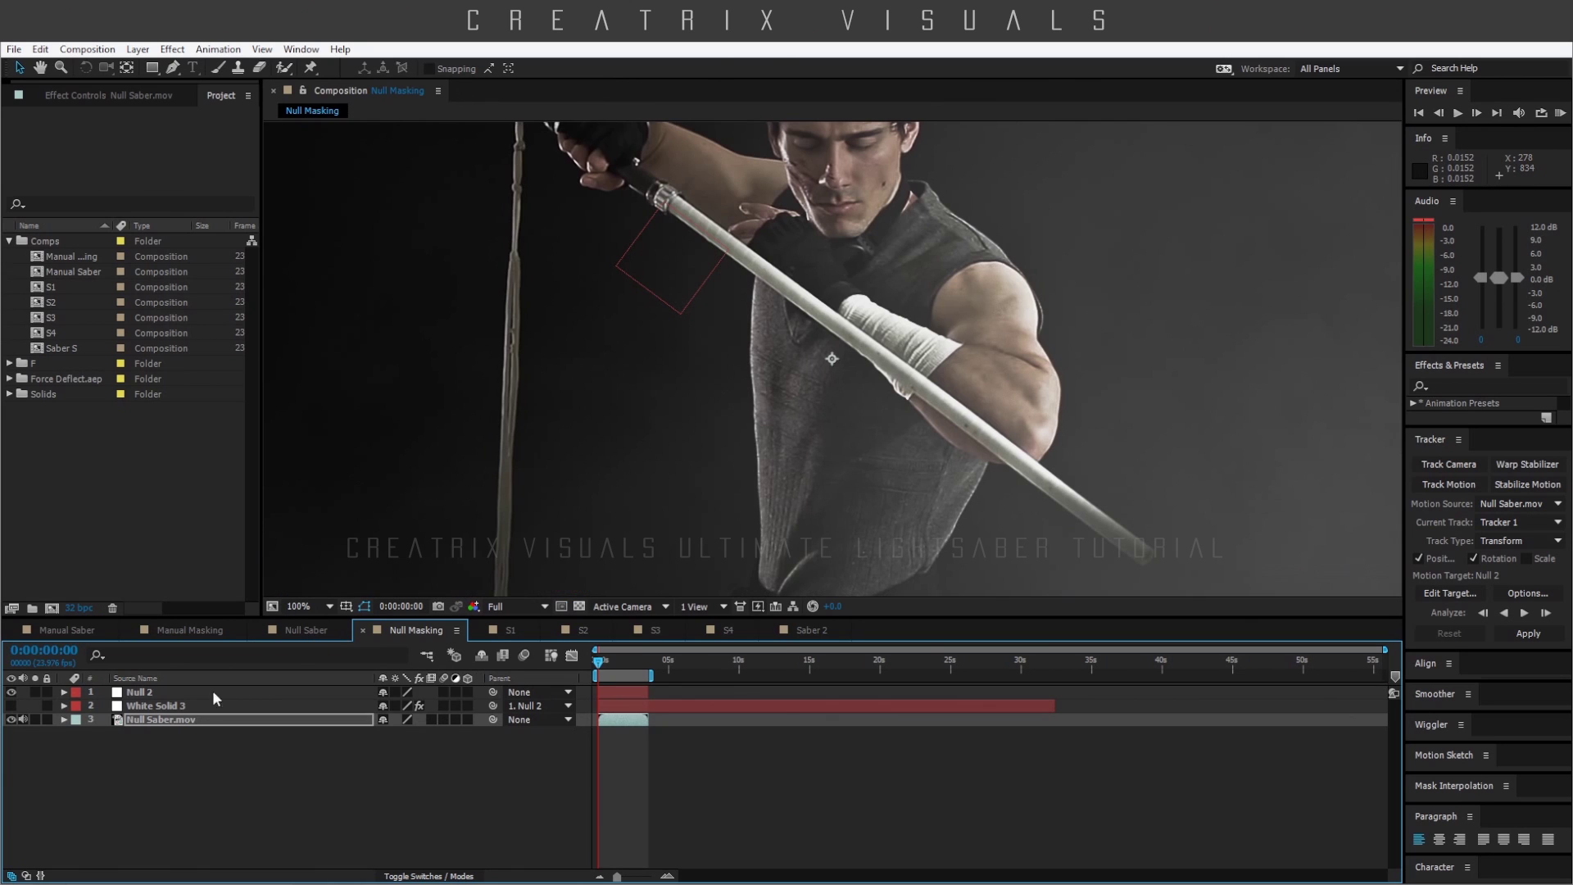
# - Examine how the mask on White Solid 3 follows the stick, up close at the hilt, with the layer shown and hidden
pyautogui.click(135, 692)
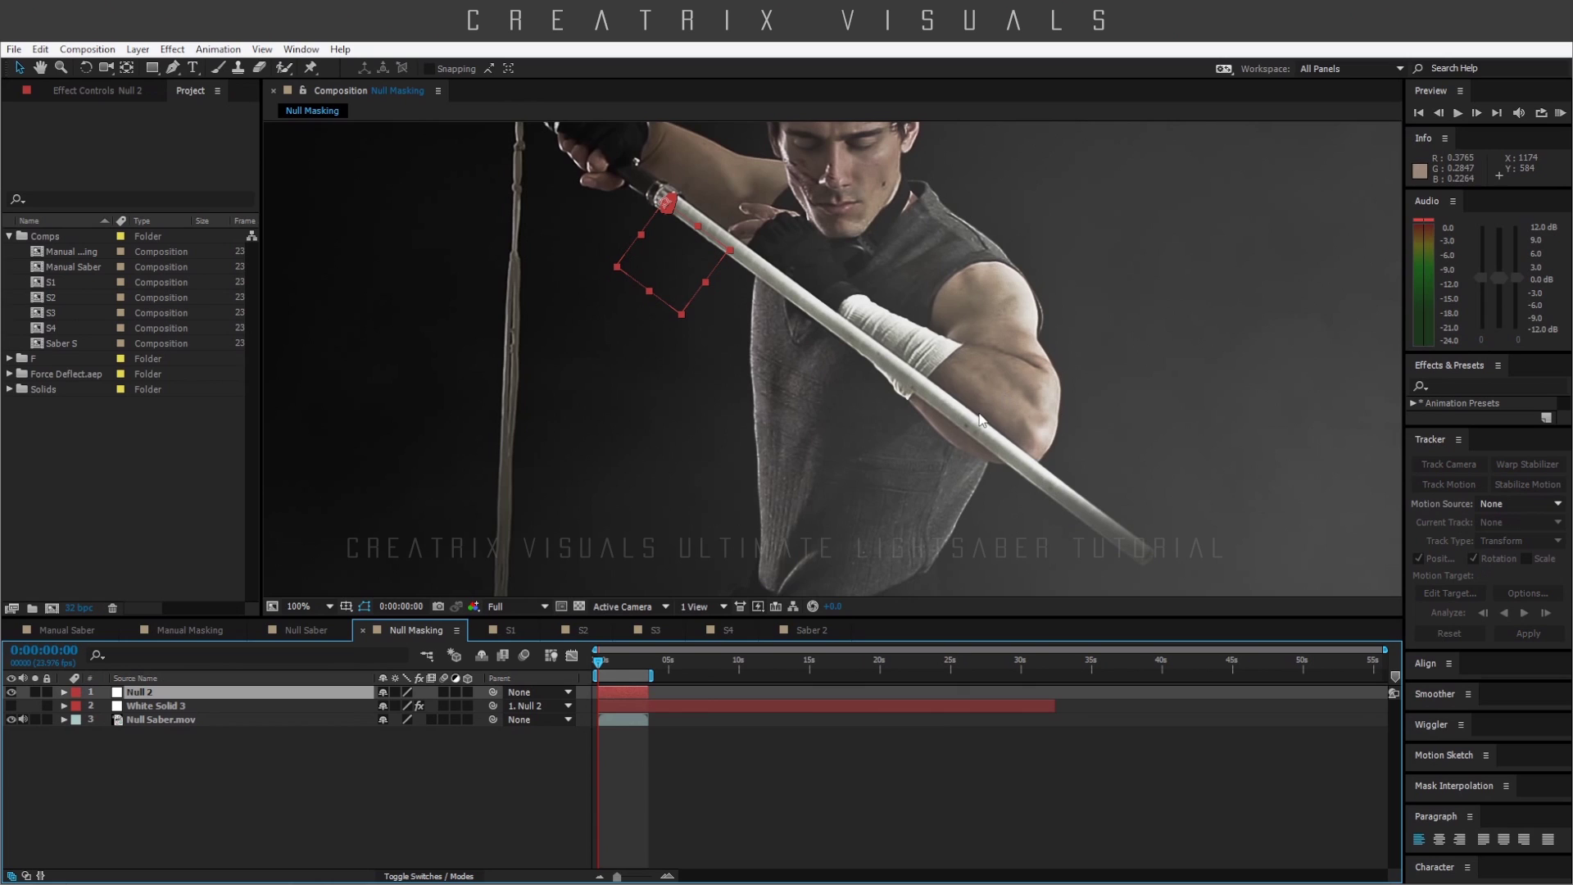
pyautogui.click(172, 705)
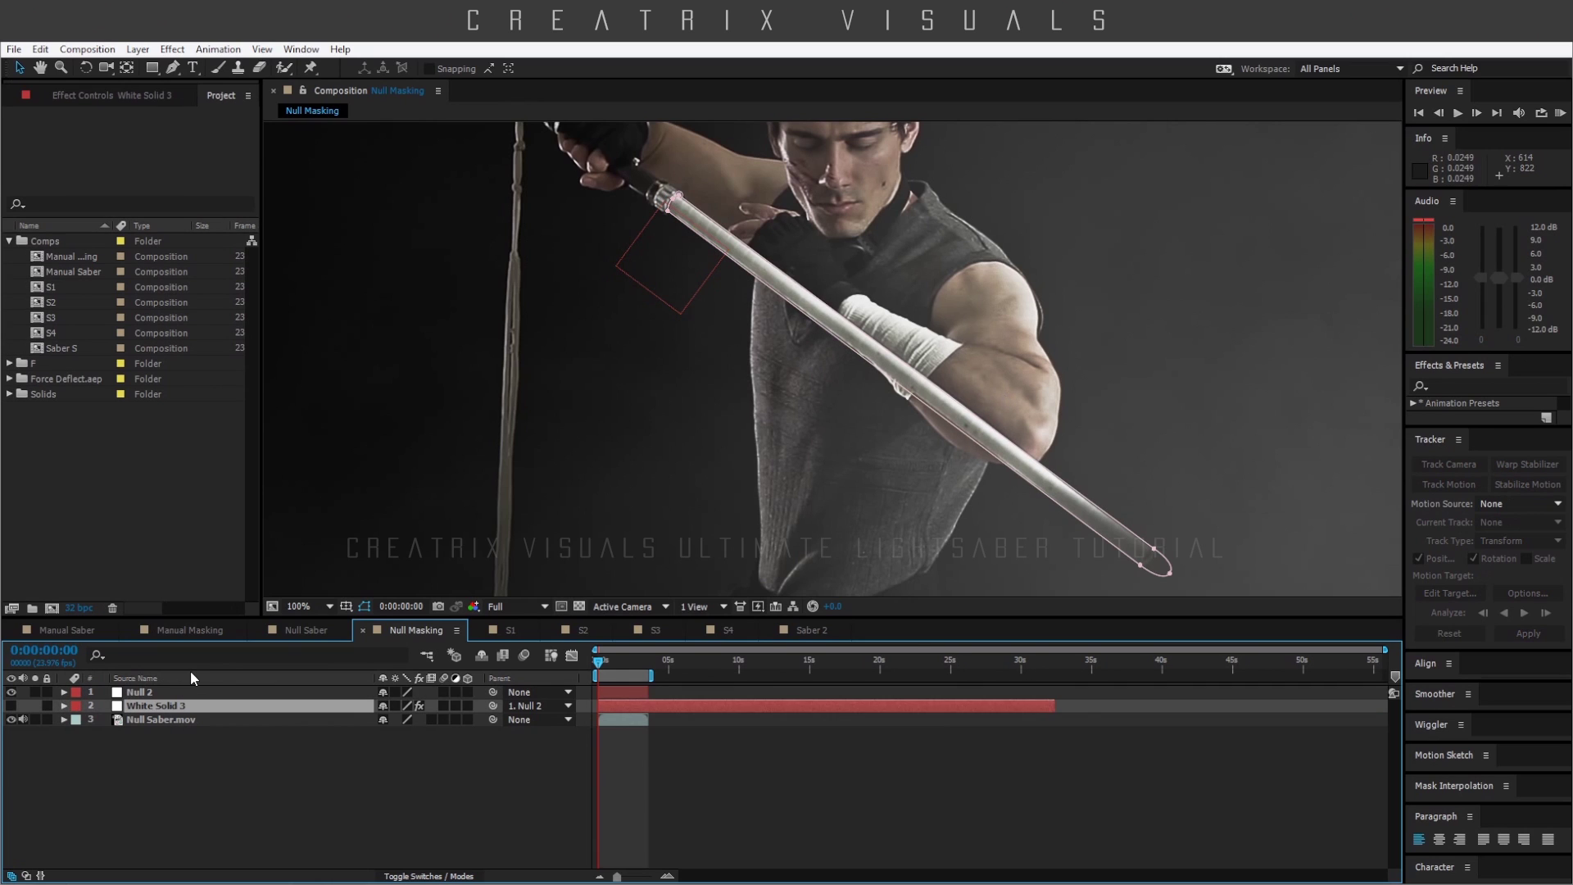
pyautogui.click(11, 706)
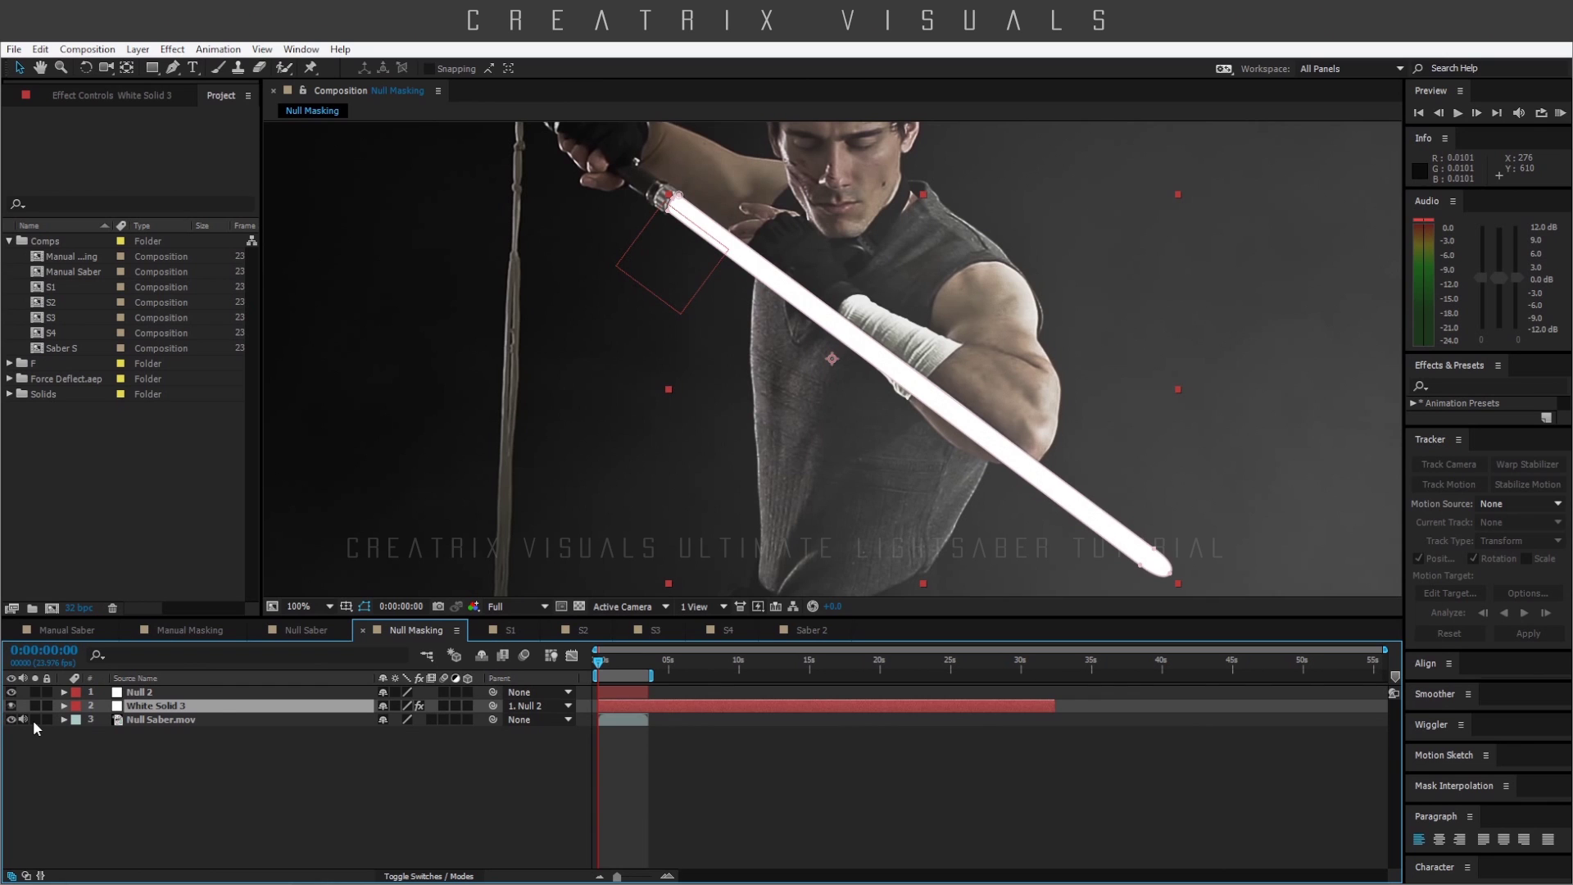
pyautogui.moveTo(889, 344); pyautogui.dragTo(845, 498)
pyautogui.scroll(1, 740, 423)
pyautogui.moveTo(450, 449); pyautogui.dragTo(585, 349)
pyautogui.click(11, 706)
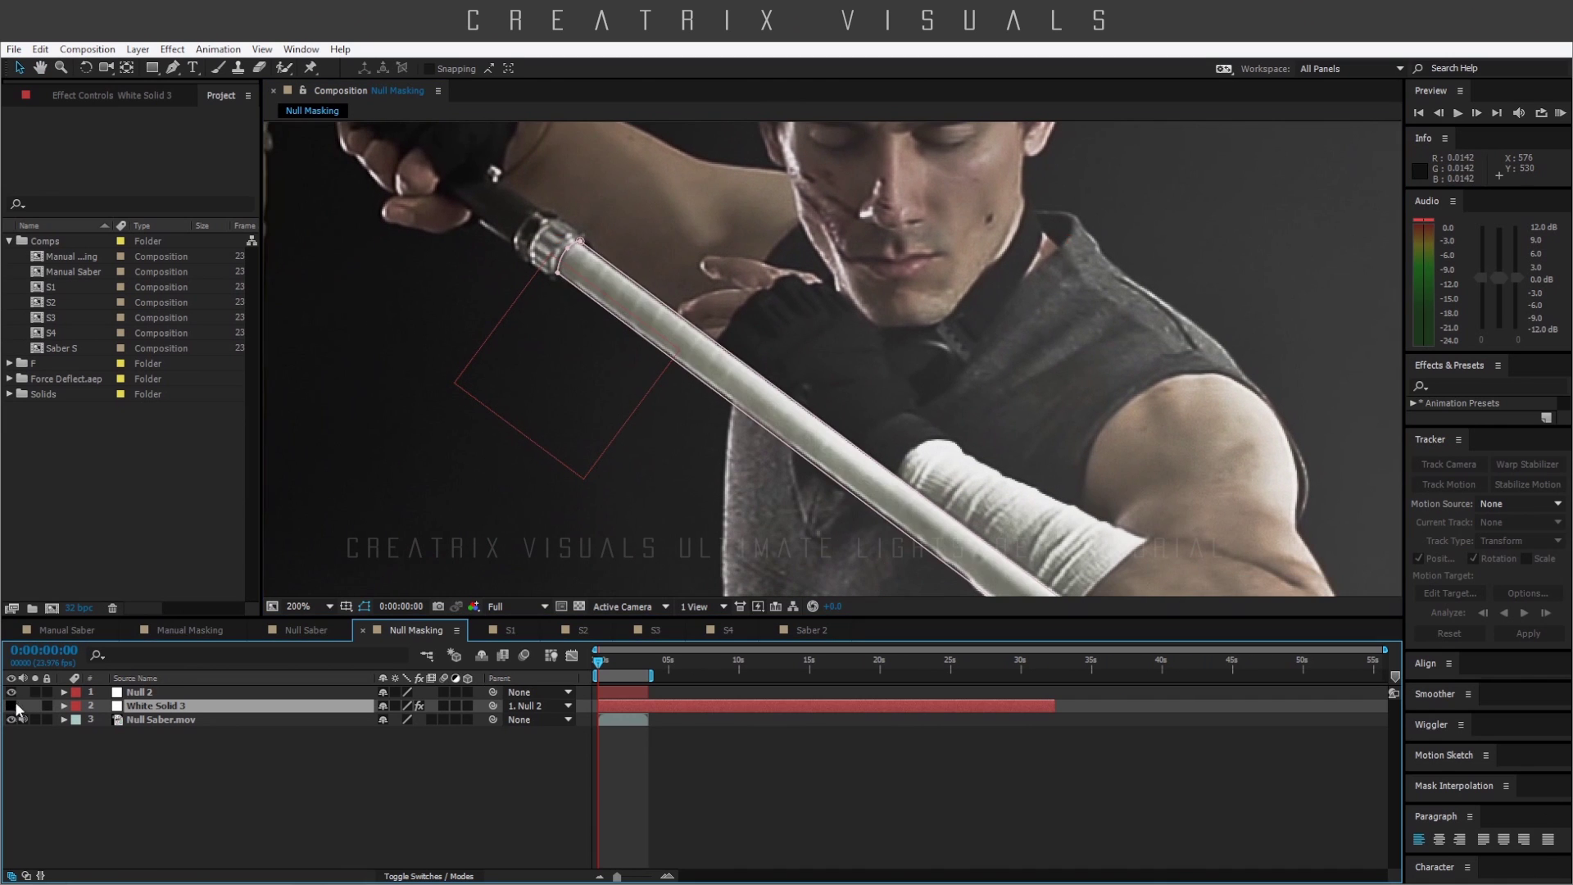
pyautogui.scroll(1, 435, 397)
pyautogui.moveTo(316, 139); pyautogui.dragTo(443, 245)
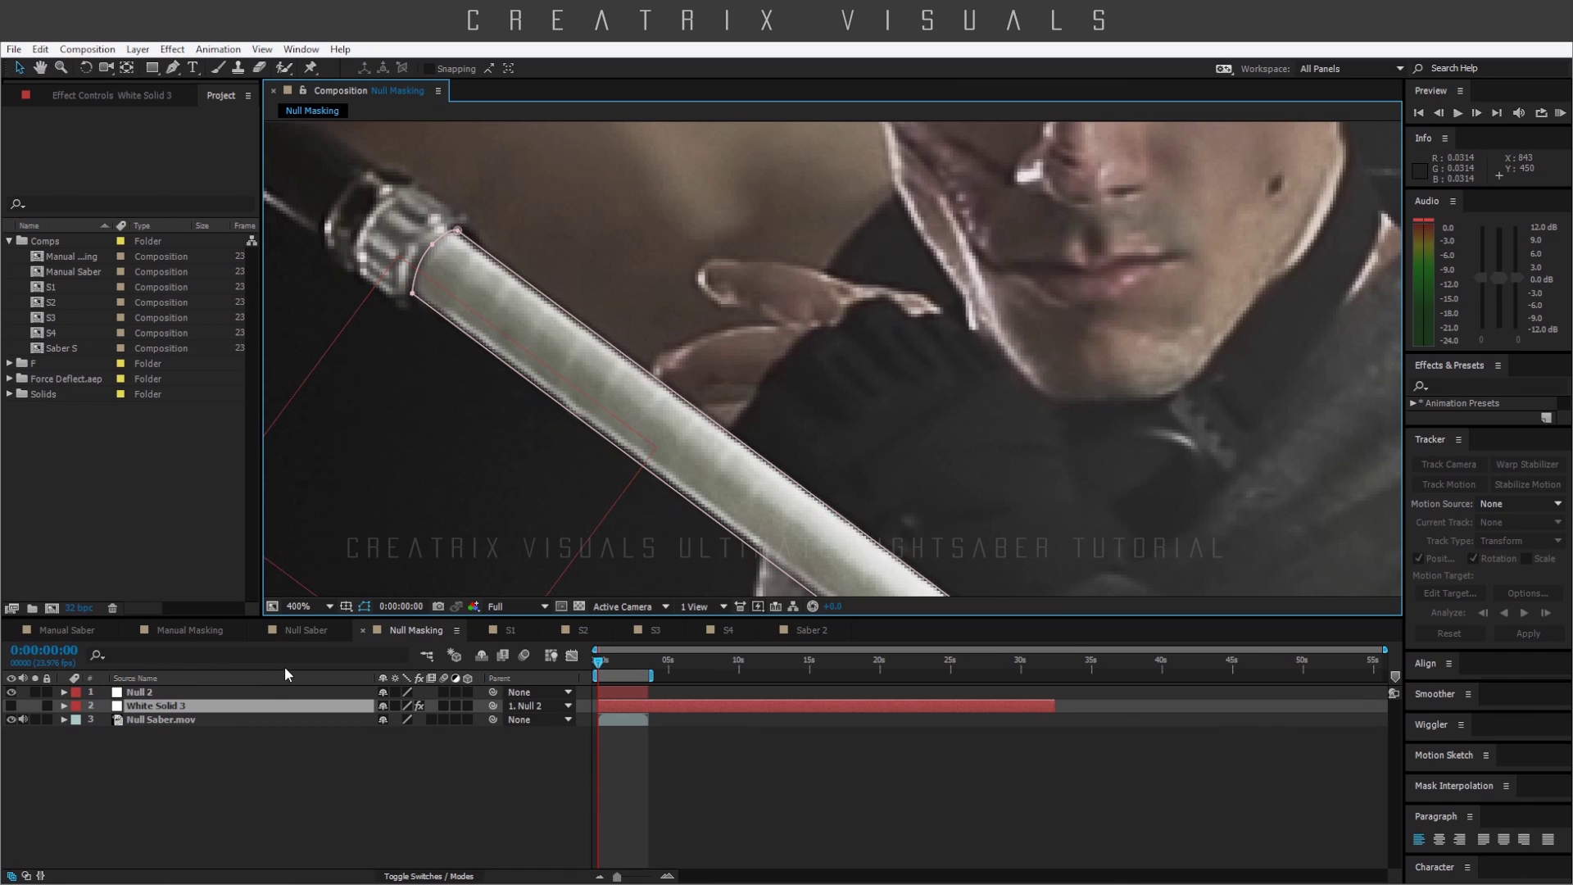
# - Create a white 1920 × 1080 px solid in the Null Masking composition
pyautogui.hotkey('ctrl', 'y')
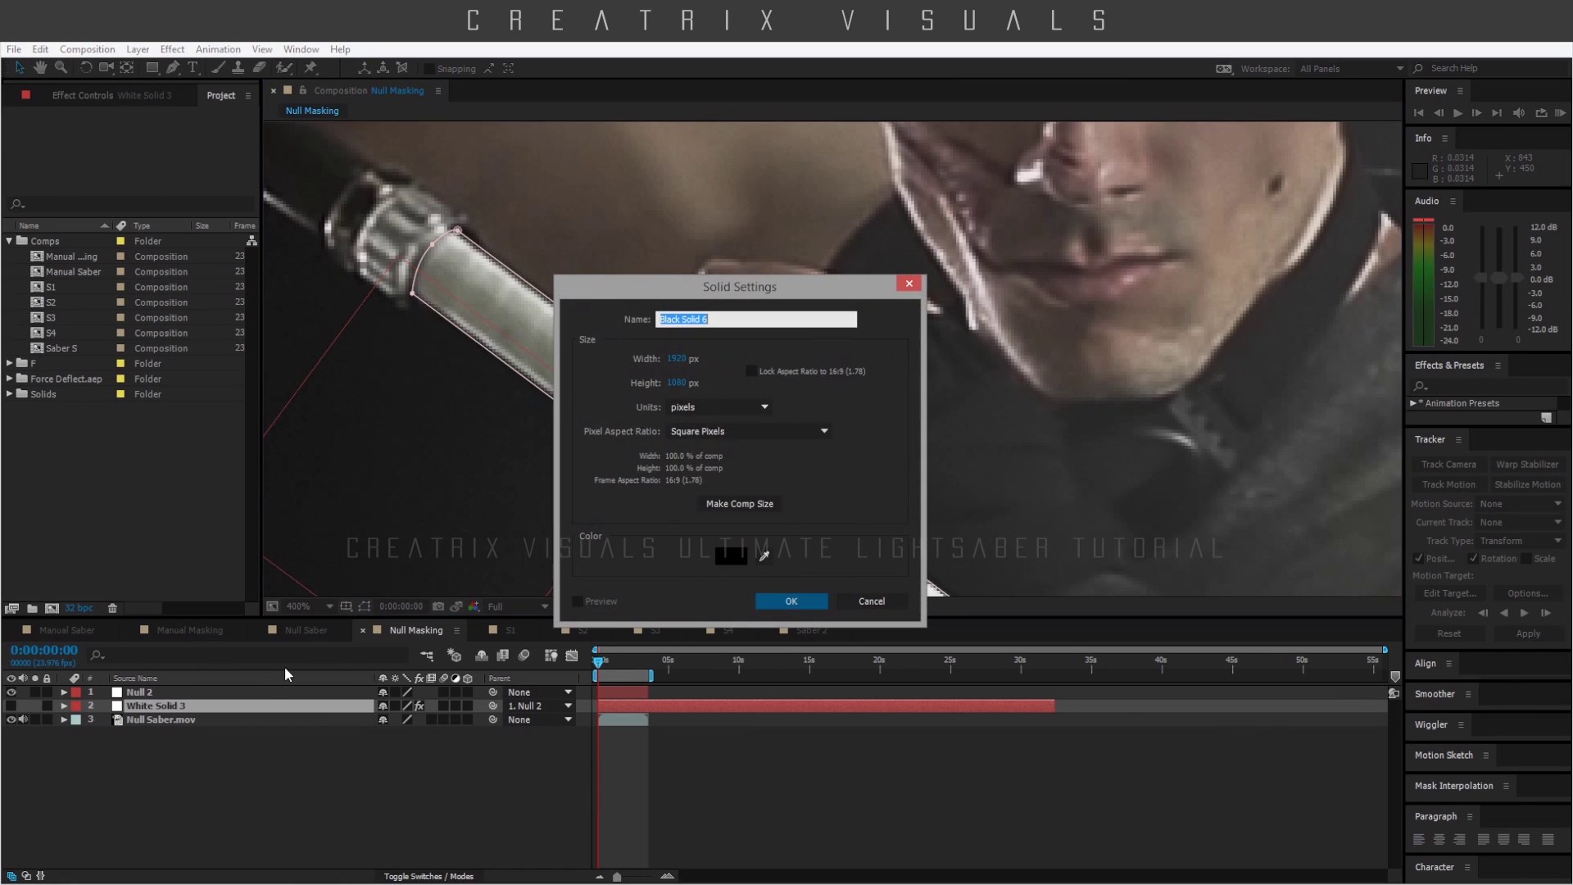
pyautogui.click(730, 555)
pyautogui.moveTo(434, 557); pyautogui.dragTo(161, 479)
pyautogui.click(755, 557)
pyautogui.click(809, 603)
pyautogui.scroll(-8, 803, 524)
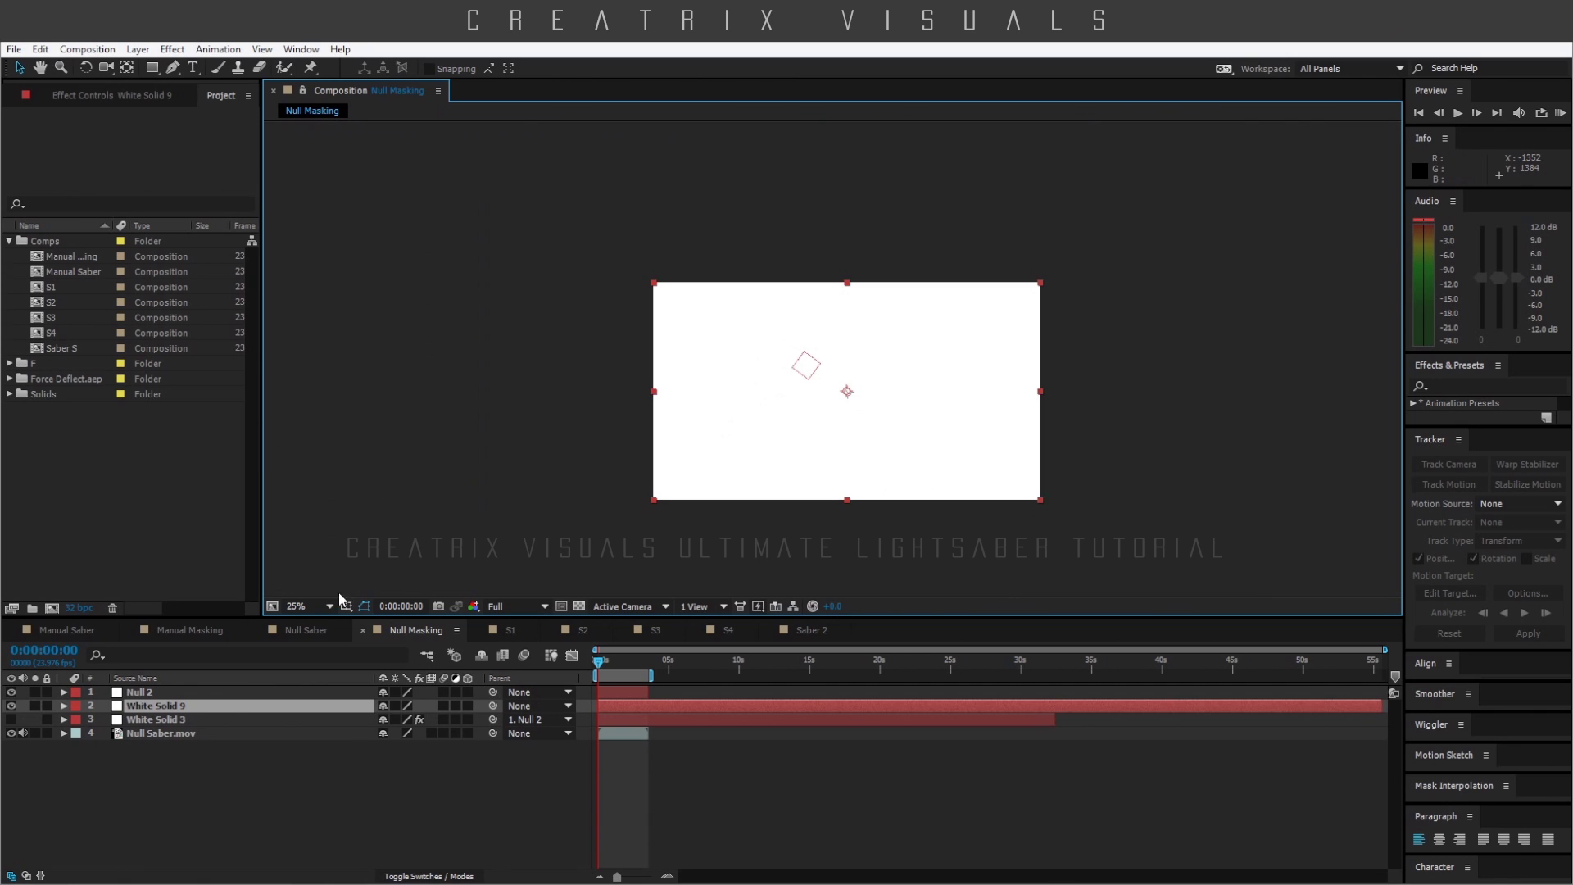
# - Copy Mask 1 from White Solid 3 and paste it onto the new white solid
pyautogui.click(184, 719)
pyautogui.press(',')
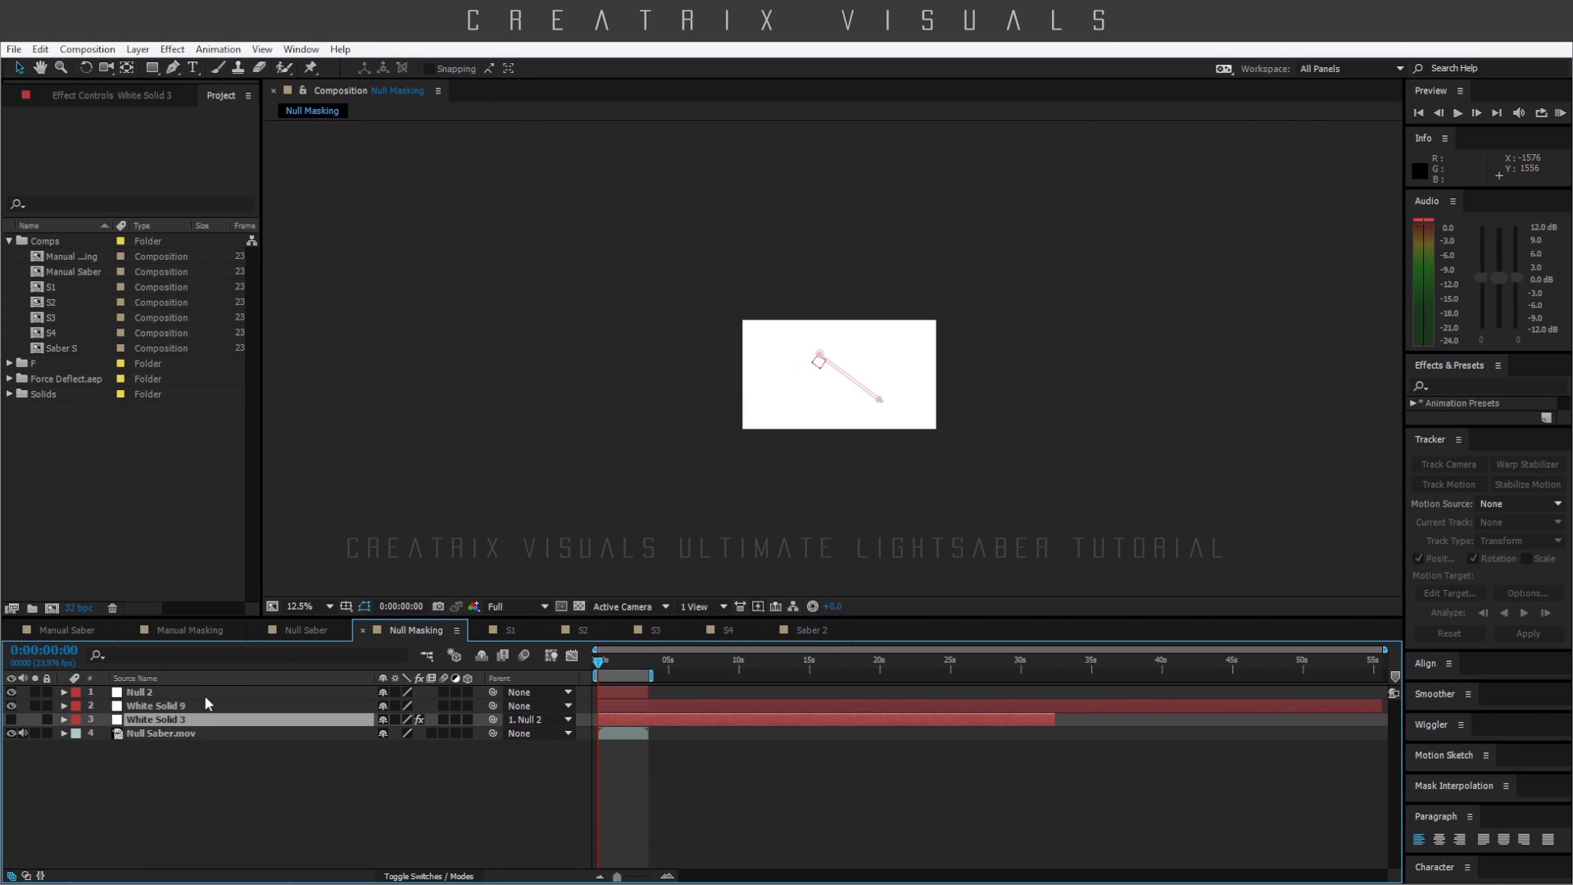
pyautogui.press('m')
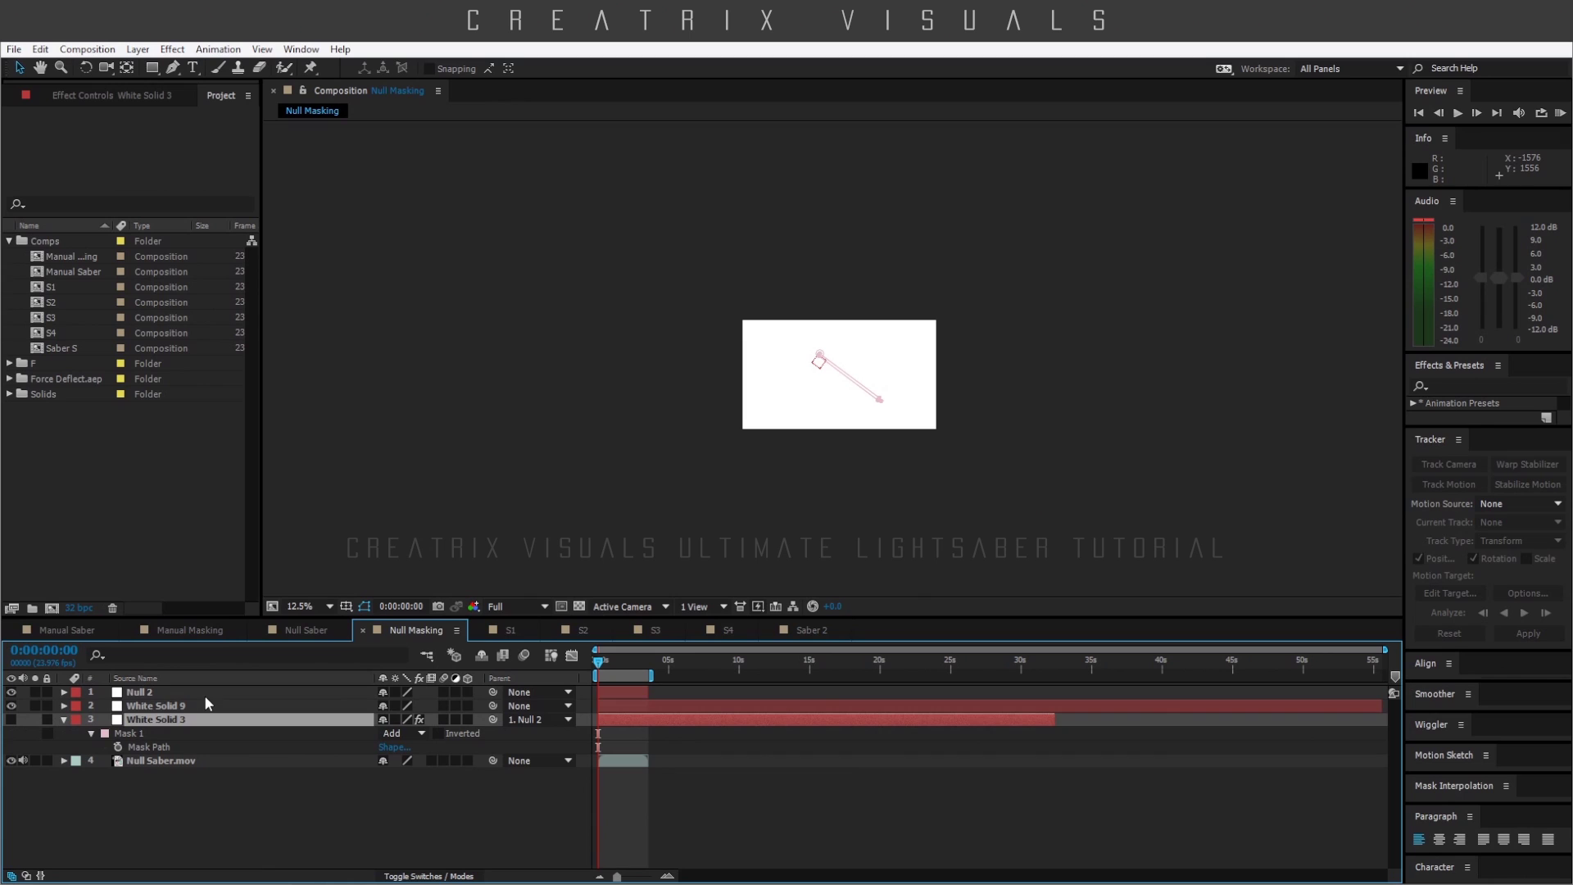
pyautogui.click(168, 732)
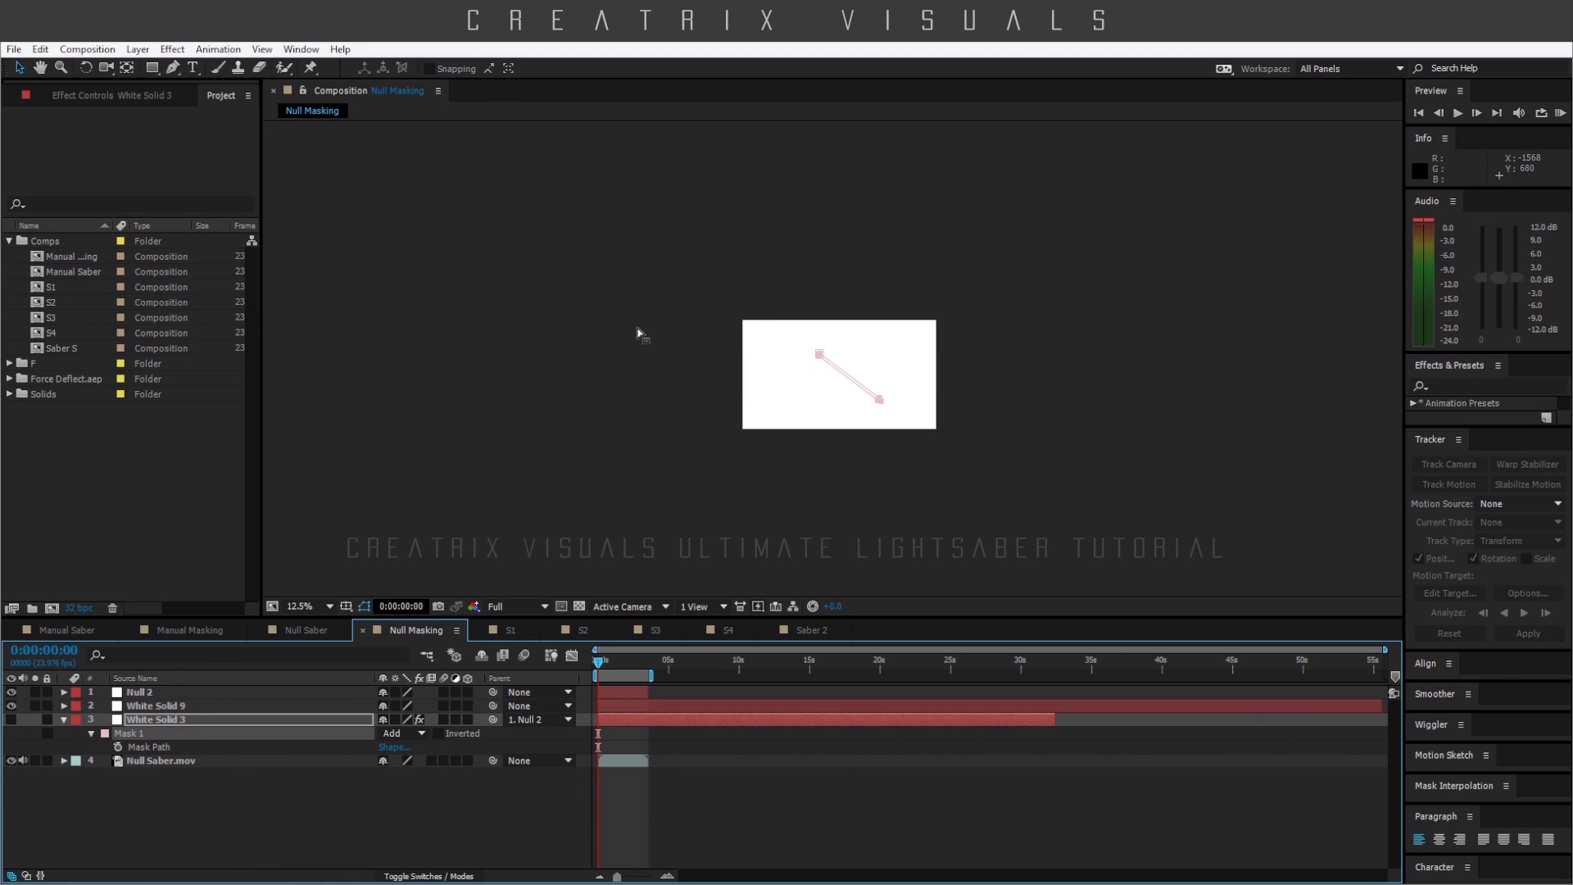
pyautogui.press('.')
pyautogui.click(153, 706)
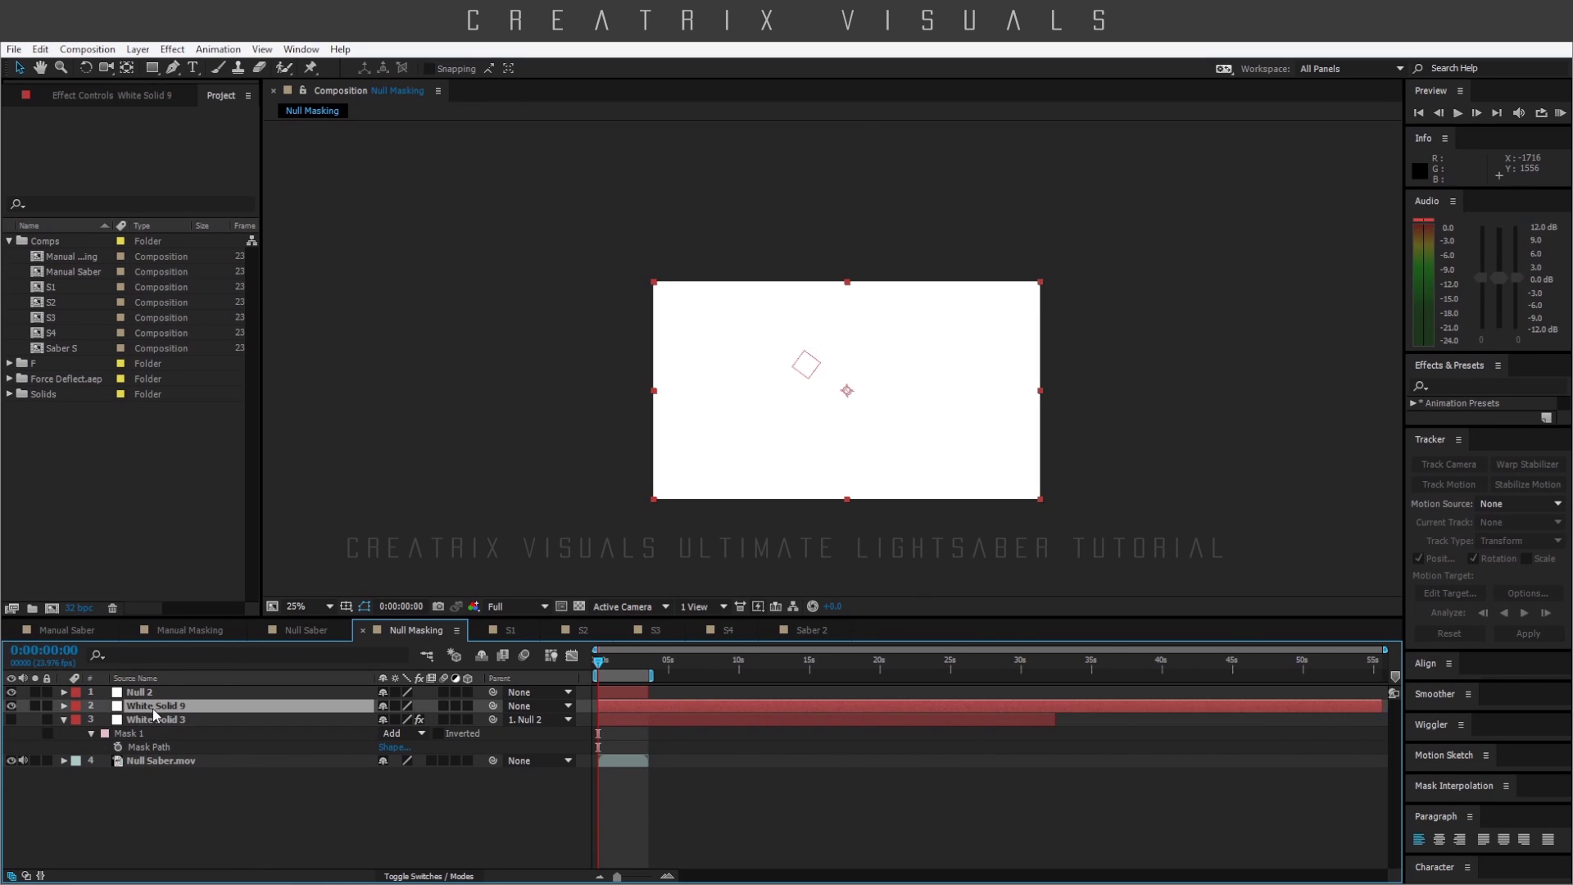
pyautogui.hotkey('ctrl', 'v')
pyautogui.scroll(2, 452, 392)
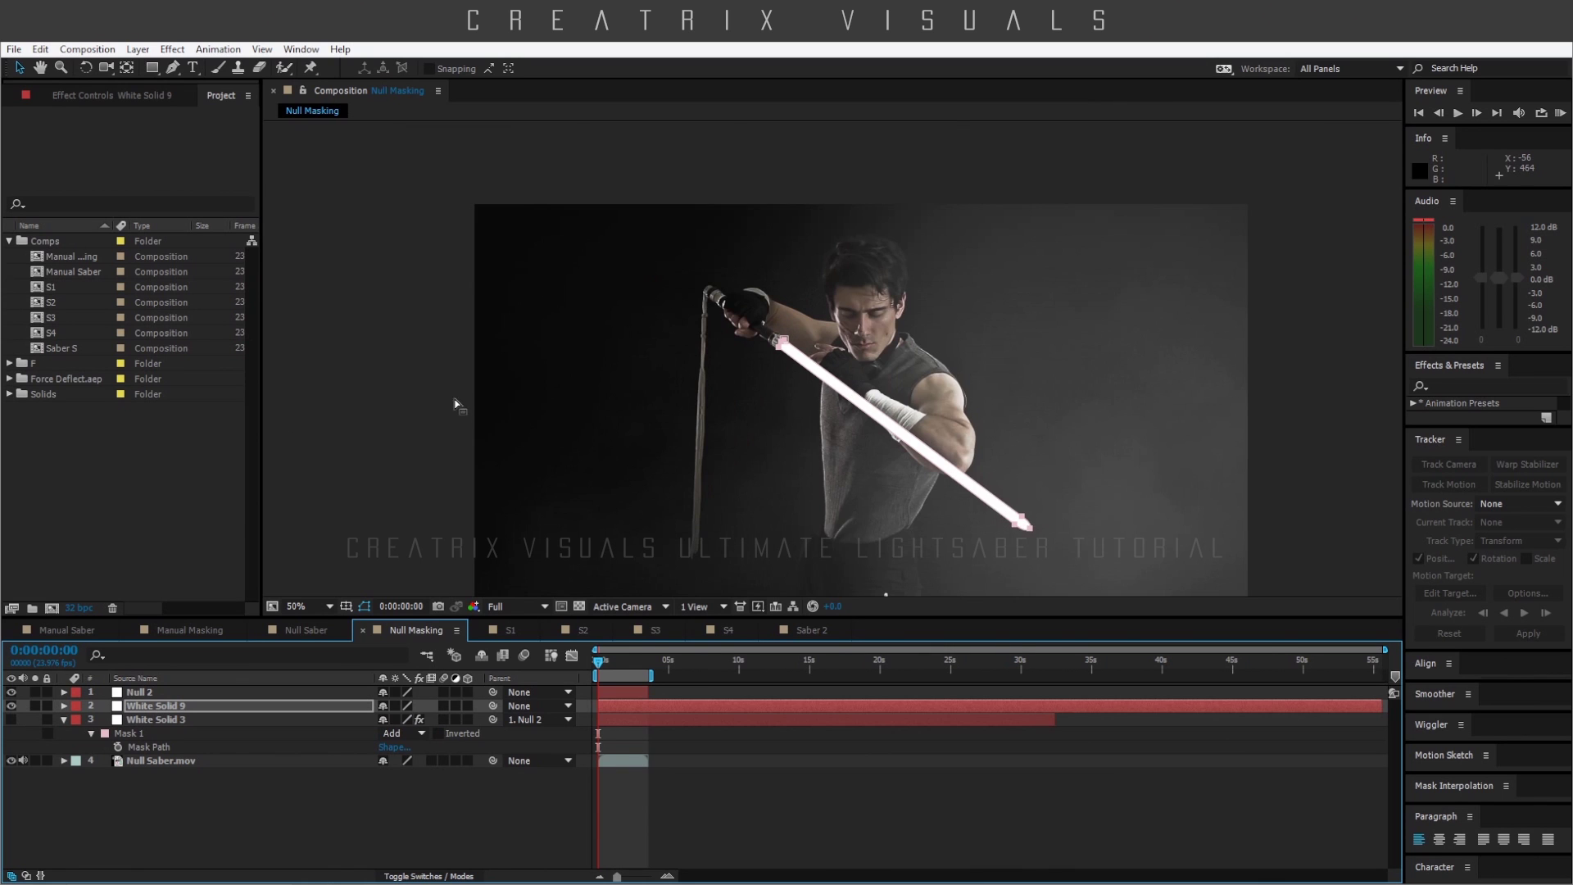
# - Check the pasted mask along the blade up close and delete the new white solid
pyautogui.moveTo(982, 453); pyautogui.dragTo(816, 307)
pyautogui.scroll(2, 750, 345)
pyautogui.moveTo(700, 348); pyautogui.dragTo(873, 535)
pyautogui.press('v')
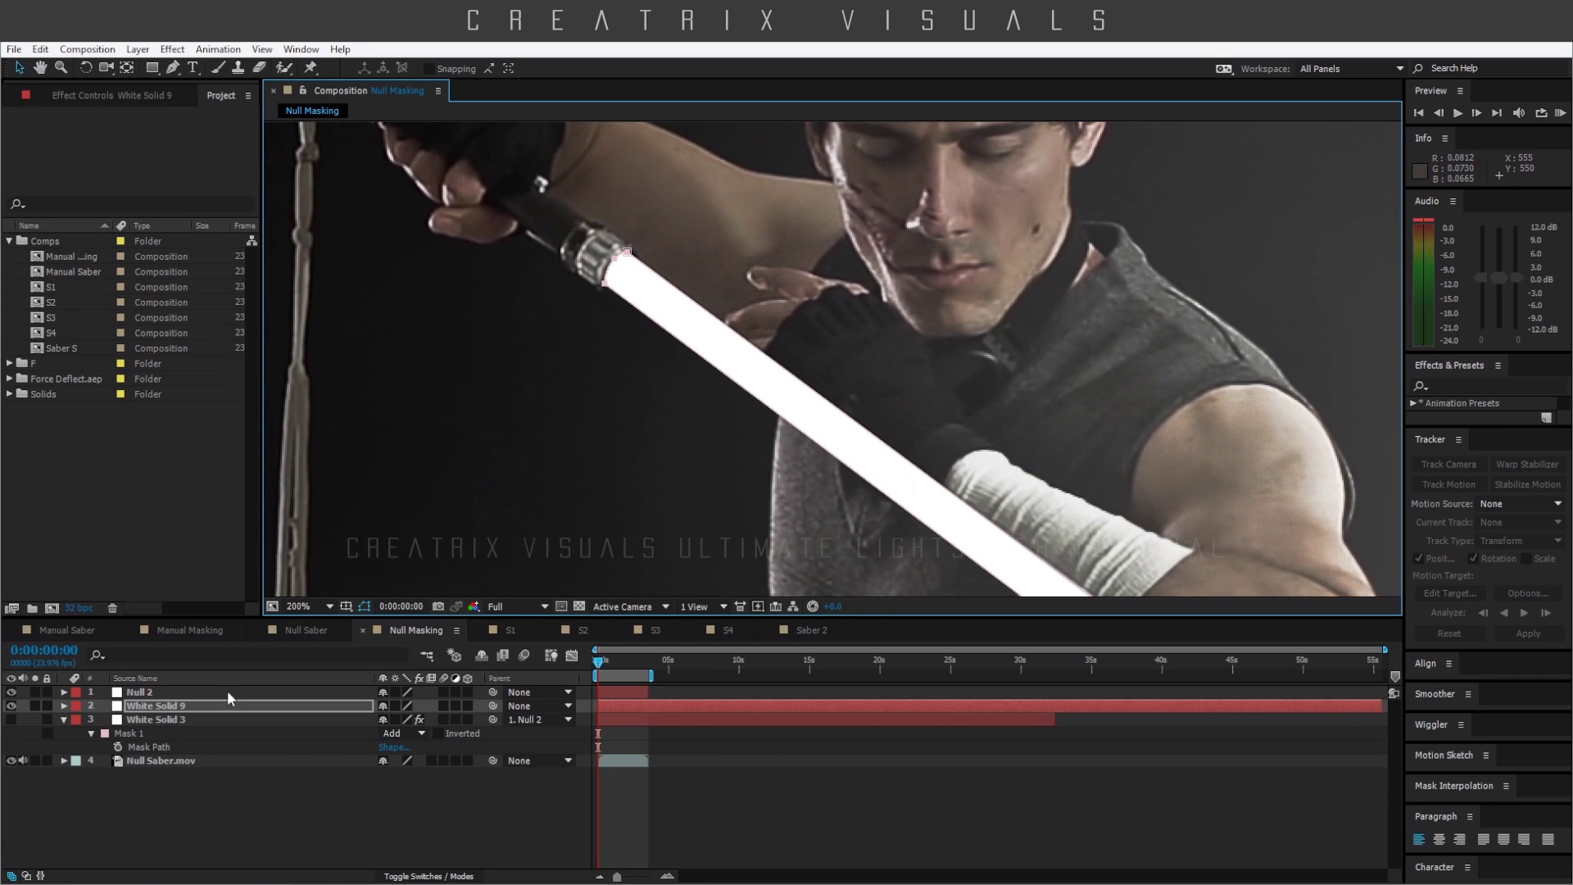
pyautogui.press('Delete')
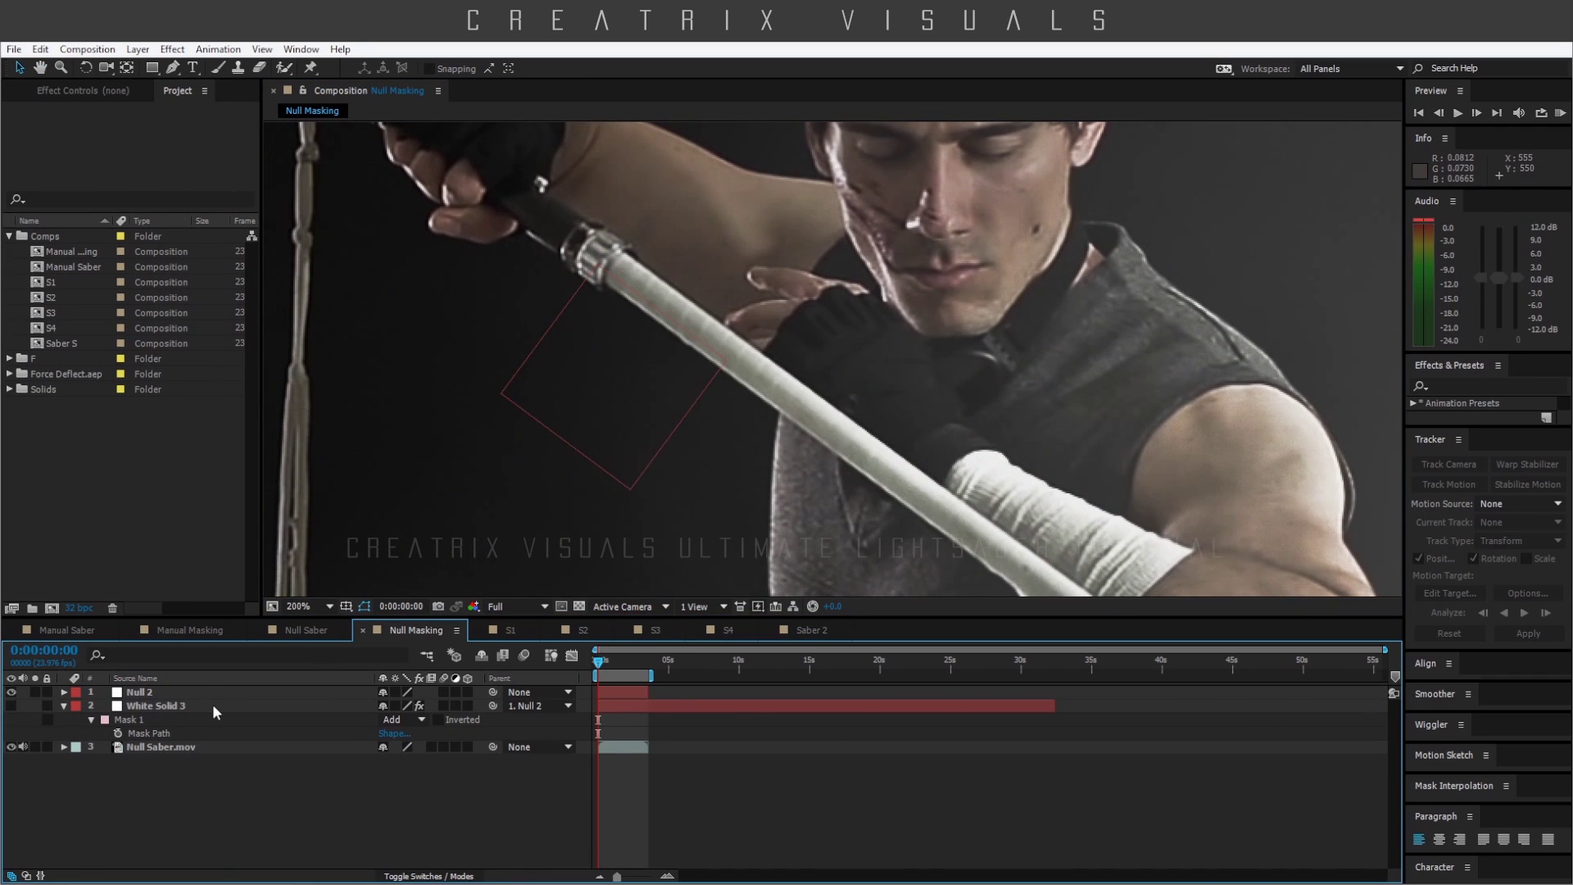
# - Examine how White Solid 3's mask outlines the stick from hilt to tip, with the layer shown and hidden
pyautogui.click(215, 703)
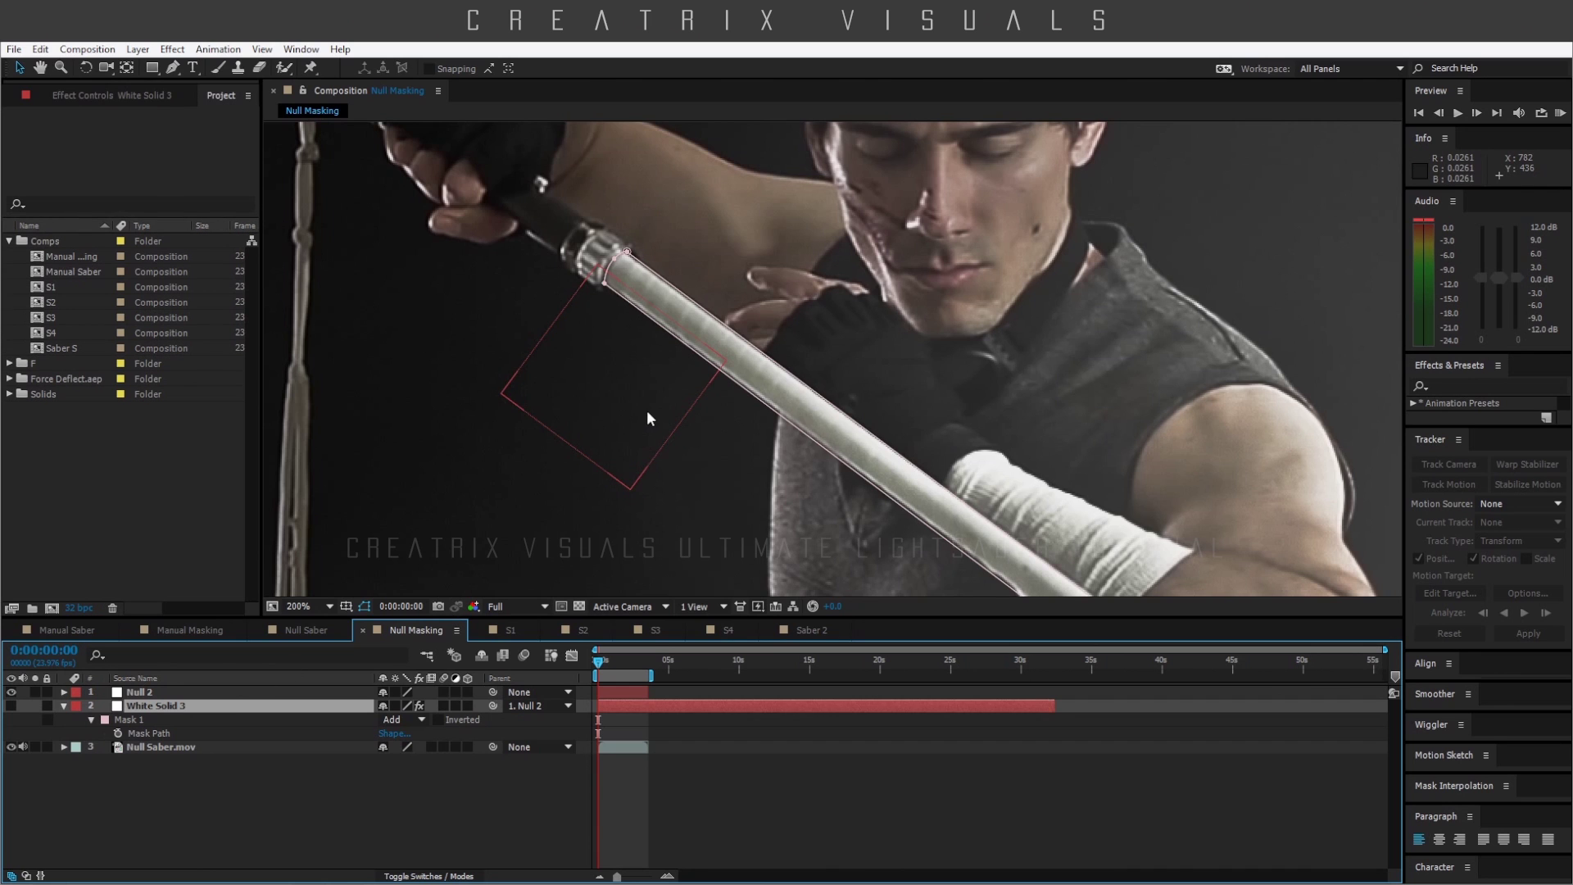
pyautogui.scroll(2, 648, 417)
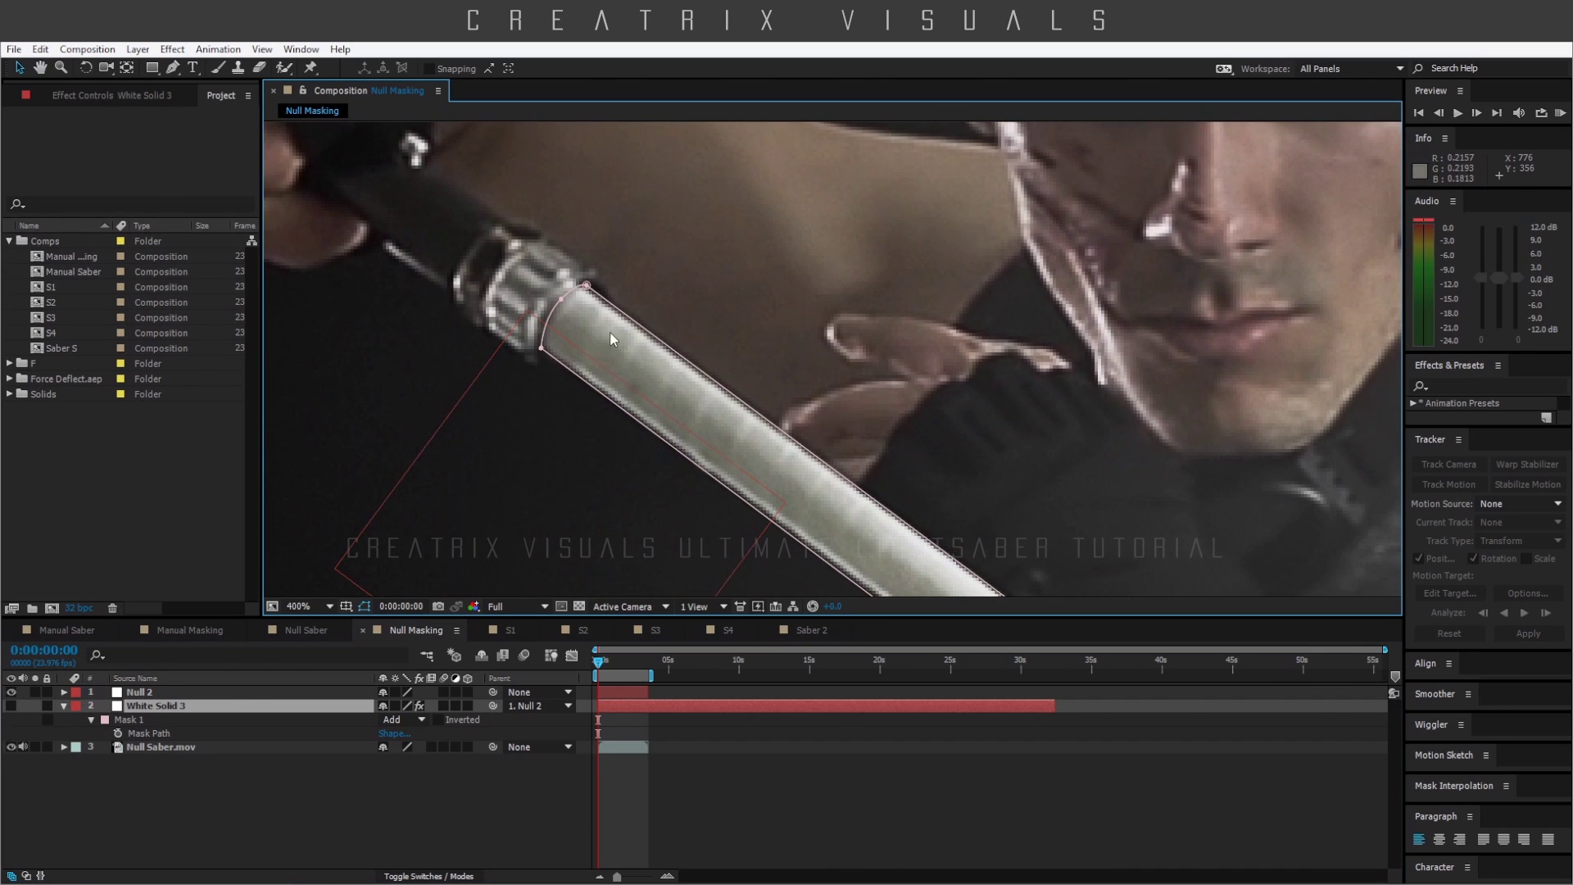
pyautogui.moveTo(709, 384); pyautogui.dragTo(852, 412)
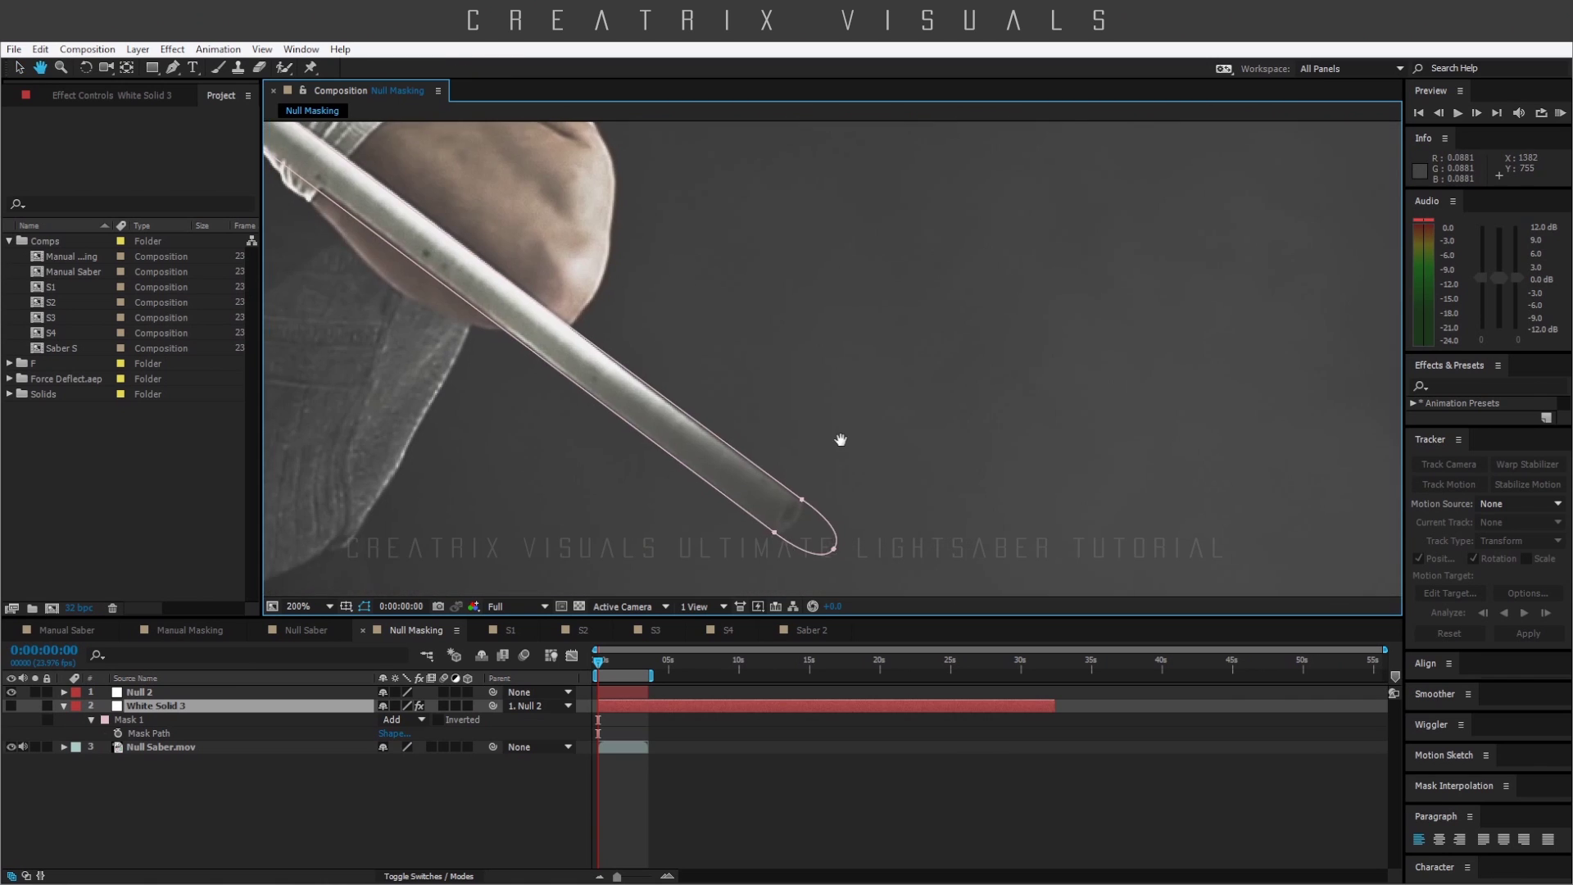
pyautogui.moveTo(587, 333); pyautogui.dragTo(1147, 597)
pyautogui.moveTo(459, 311); pyautogui.dragTo(827, 585)
pyautogui.moveTo(702, 375); pyautogui.dragTo(684, 422)
pyautogui.press('v')
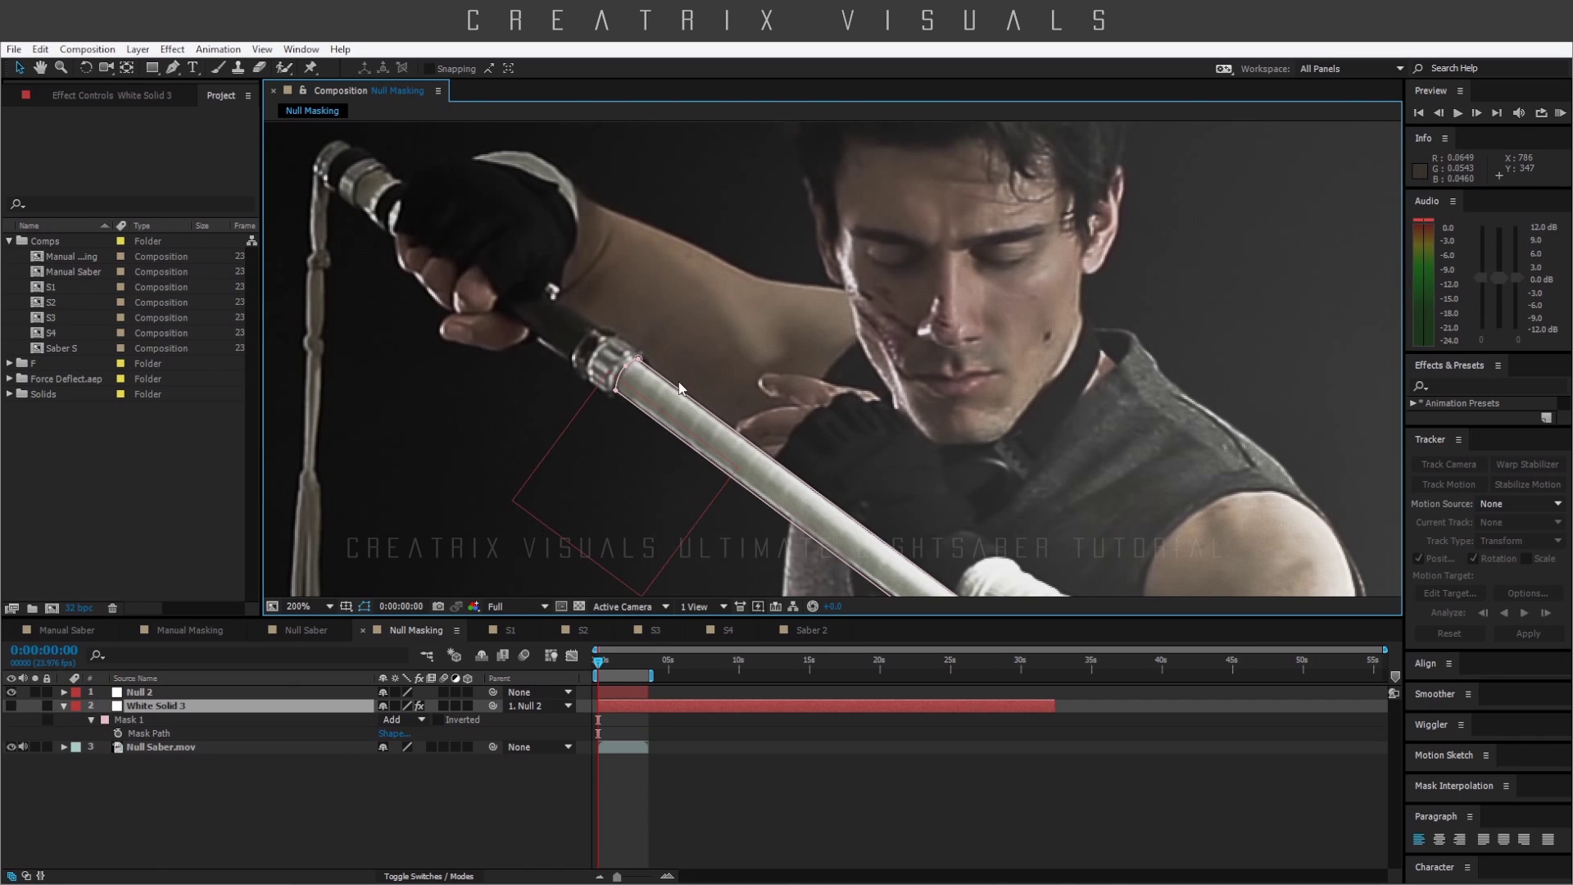
pyautogui.moveTo(980, 456); pyautogui.dragTo(787, 298)
pyautogui.scroll(-1, 862, 381)
pyautogui.click(12, 707)
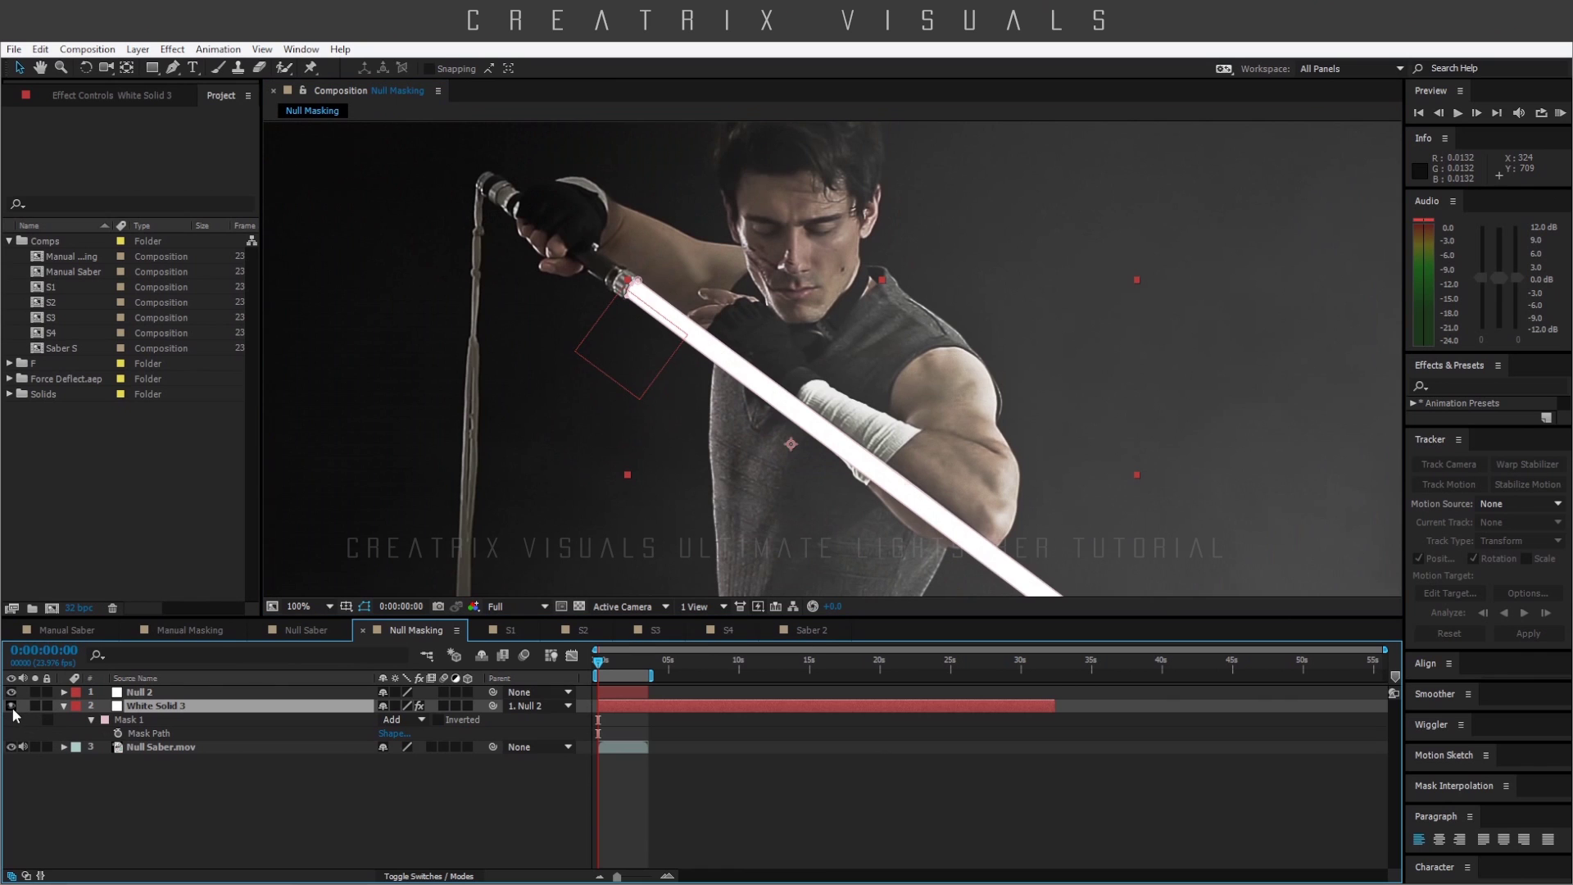
pyautogui.moveTo(651, 561); pyautogui.dragTo(600, 464)
pyautogui.press('v')
pyautogui.click(12, 705)
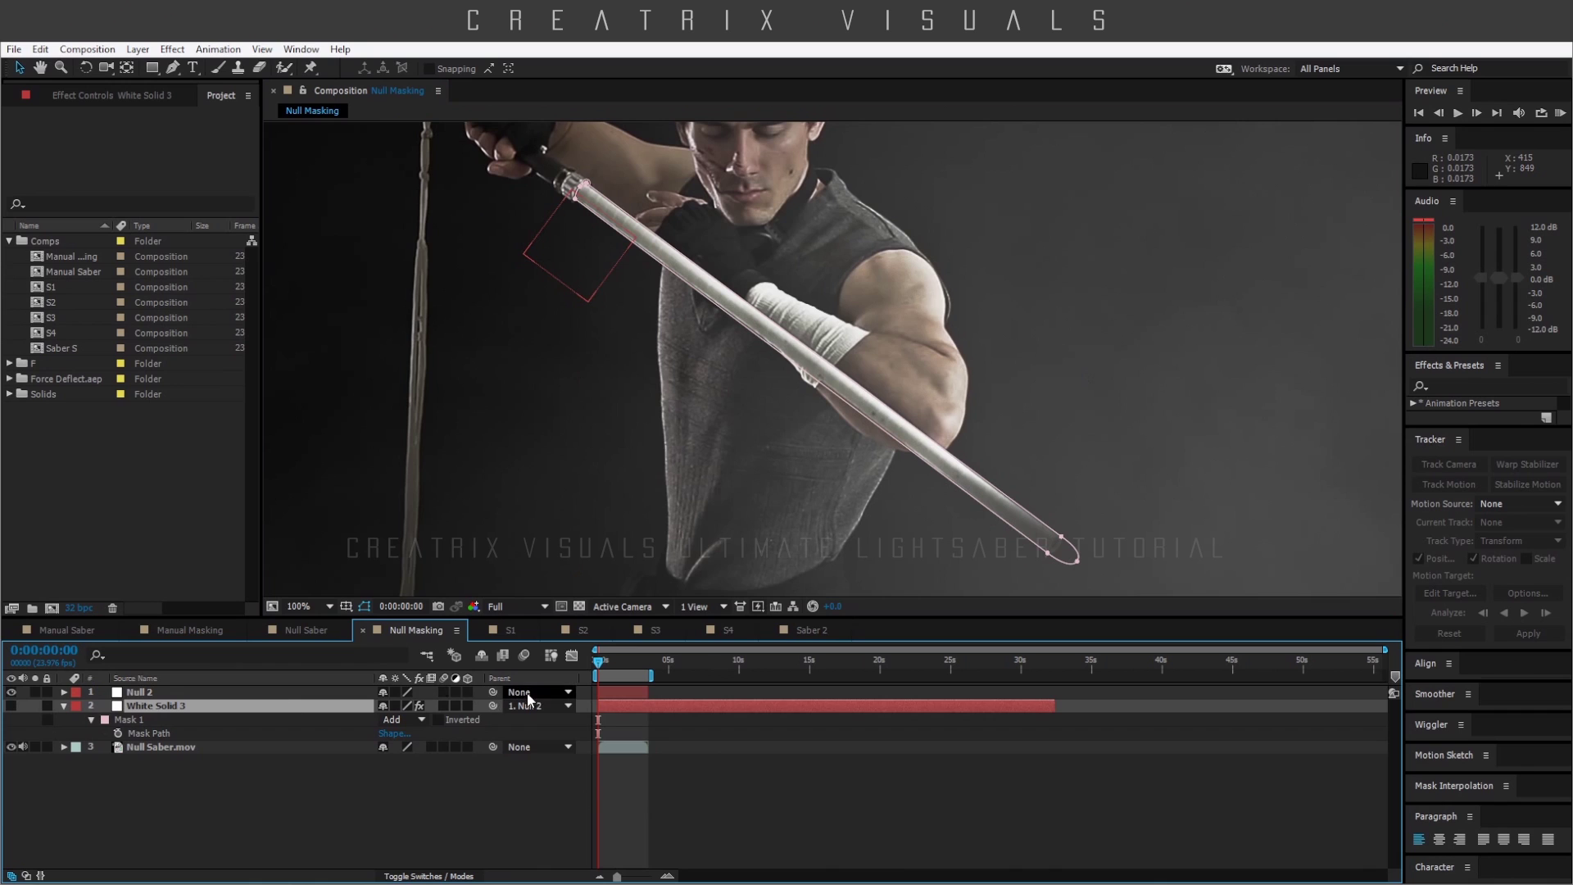
# - Parent White Solid 3 to Null 2 and make the solid visible
pyautogui.moveTo(493, 706); pyautogui.dragTo(235, 697)
pyautogui.click(12, 705)
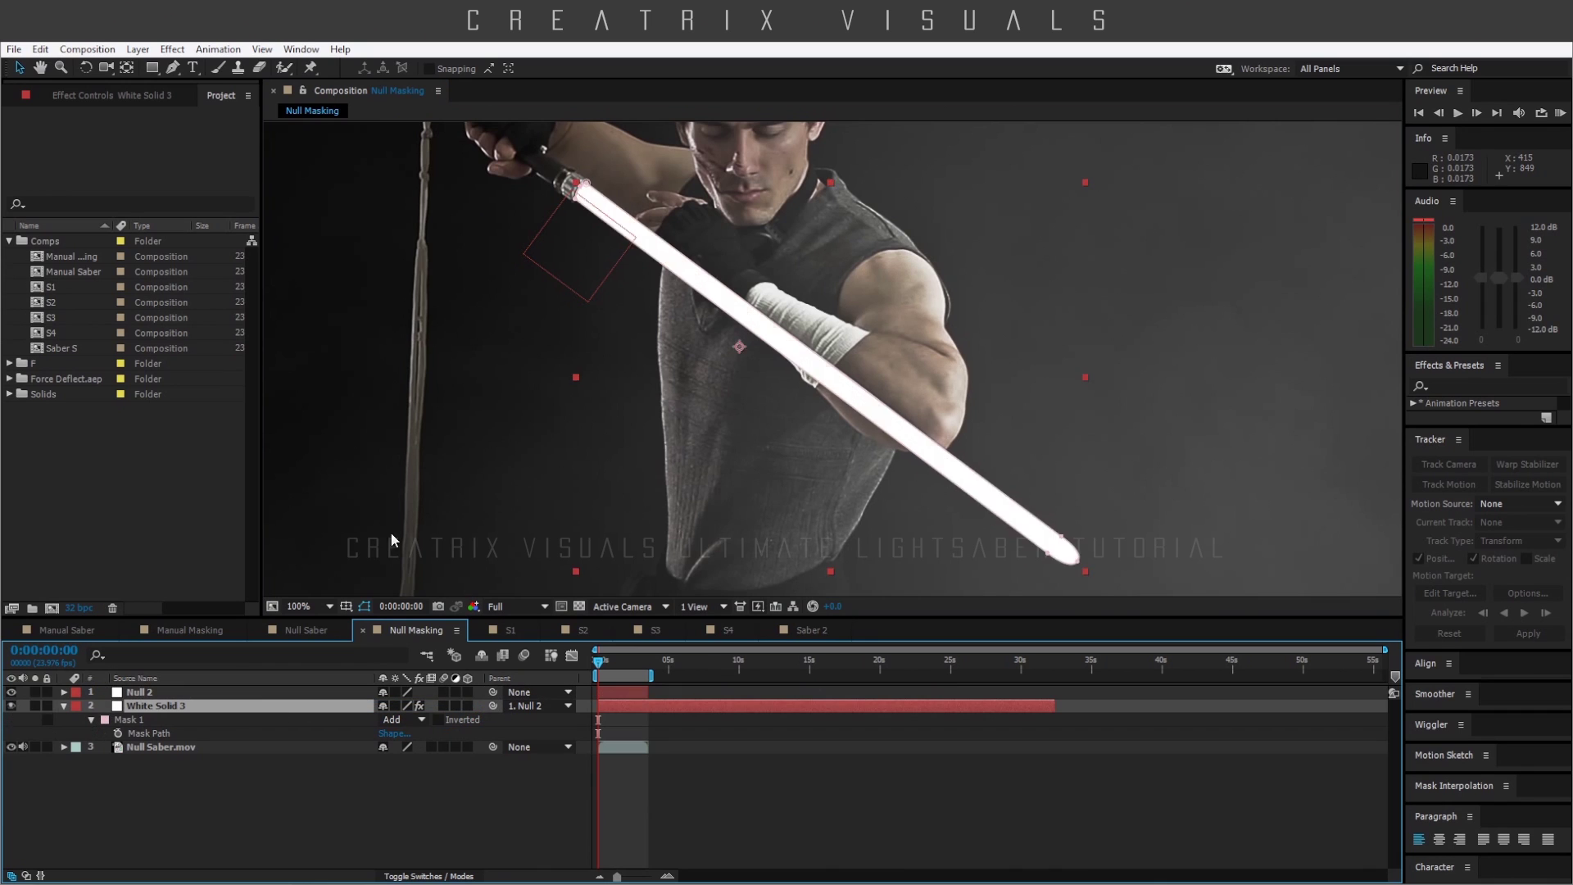
pyautogui.click(433, 834)
# - Scrub to 0:00:01:08 to check that the white blade follows the stick, and collapse White Solid 3's properties
pyautogui.moveTo(600, 665)
pyautogui.mouseDown()
pyautogui.moveTo(639, 671)
pyautogui.moveTo(618, 671)
pyautogui.mouseUp()
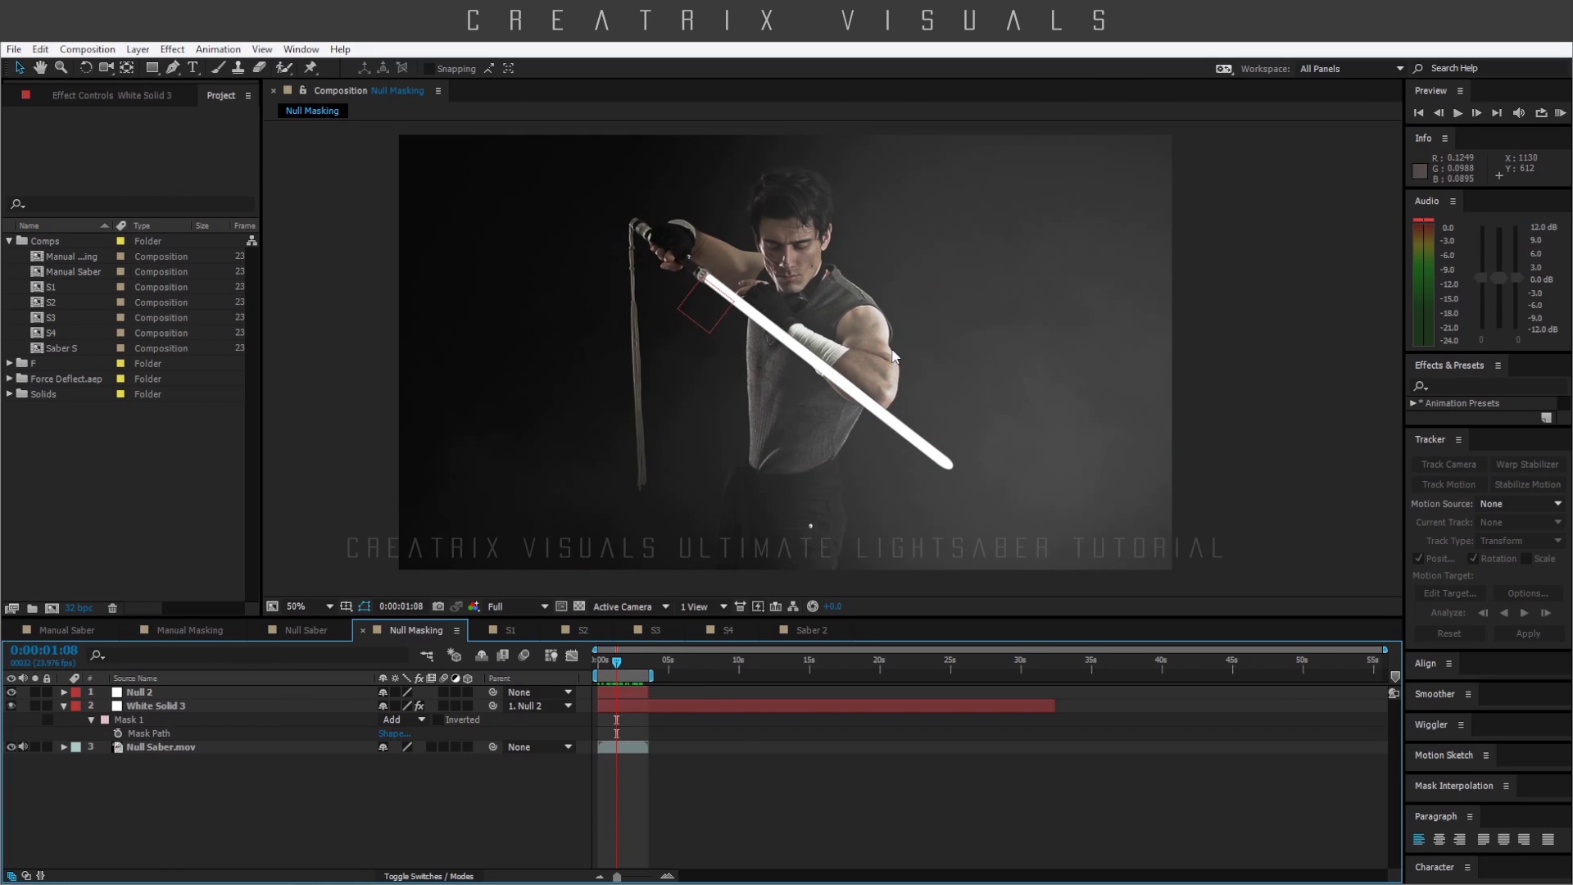
pyautogui.scroll(2, 828, 385)
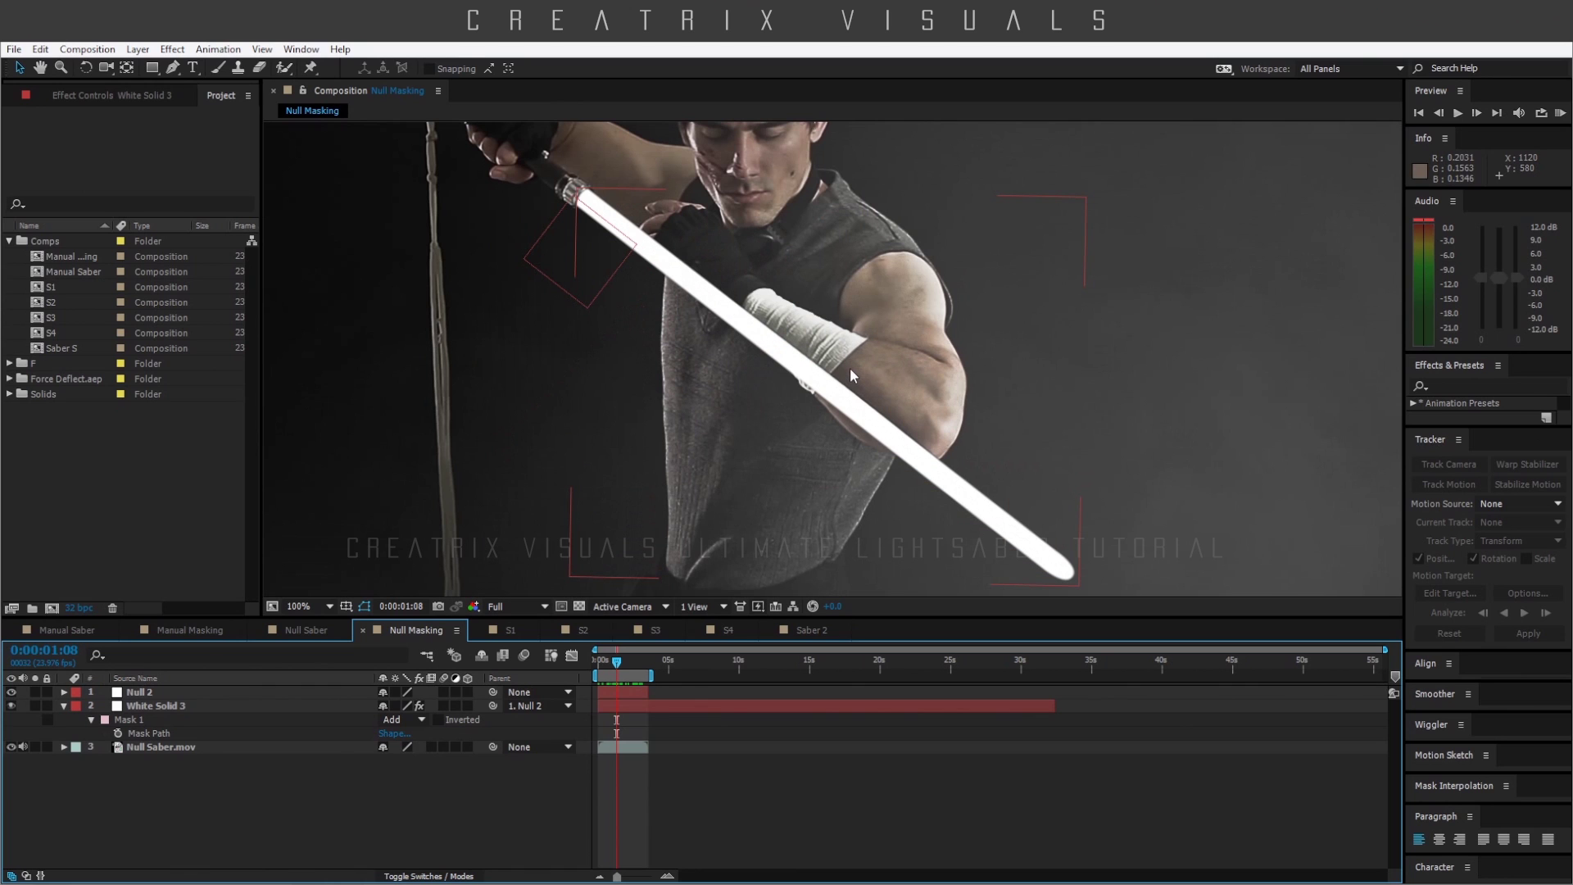
pyautogui.scroll(-2, 849, 384)
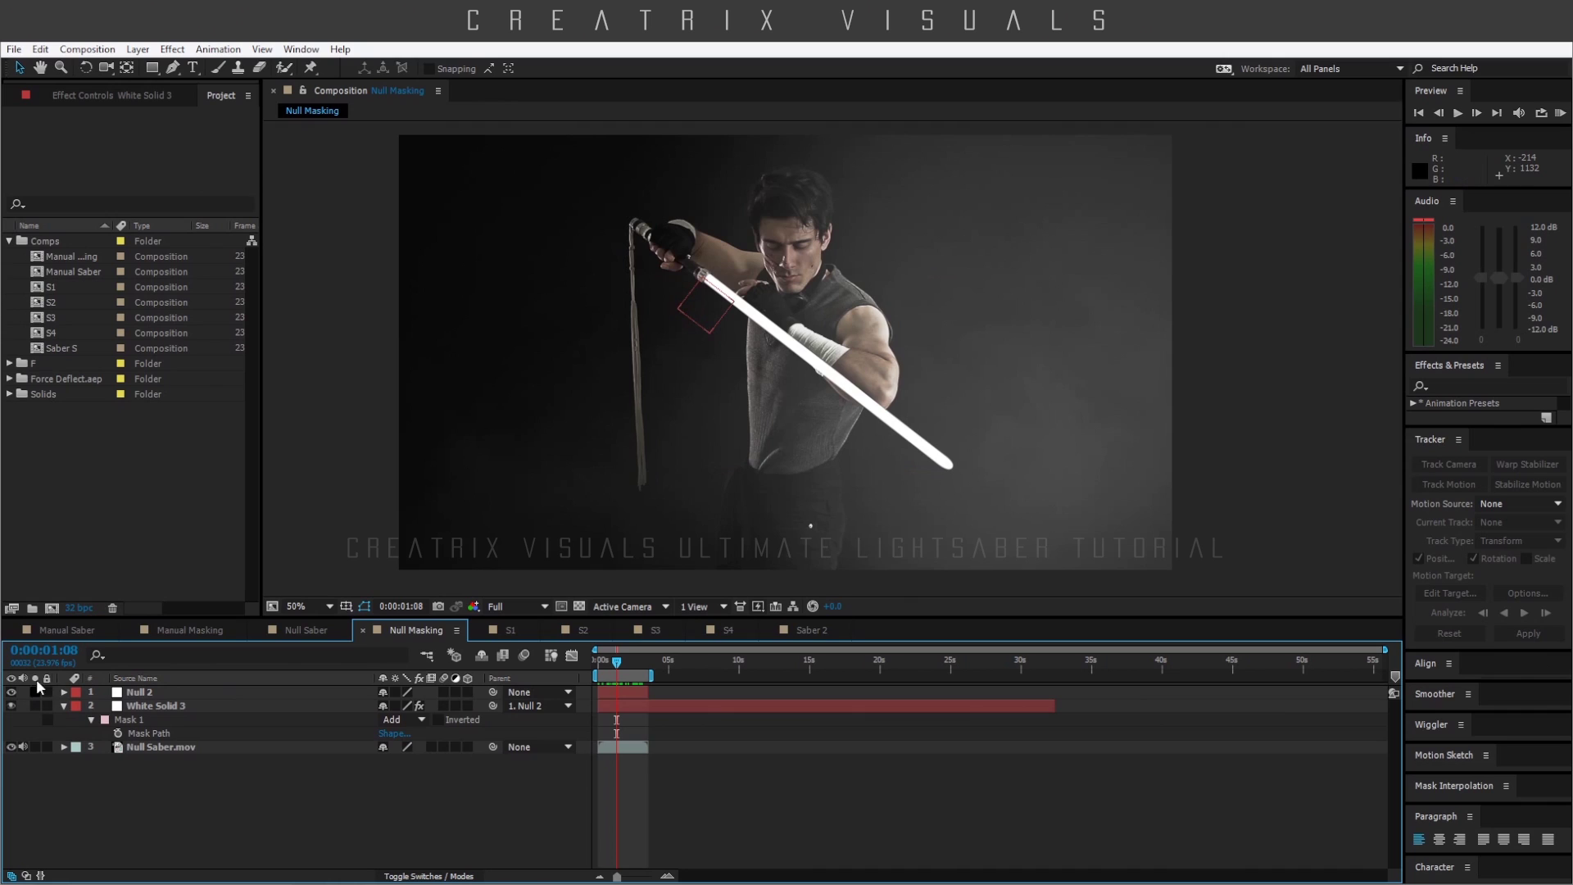
pyautogui.click(64, 705)
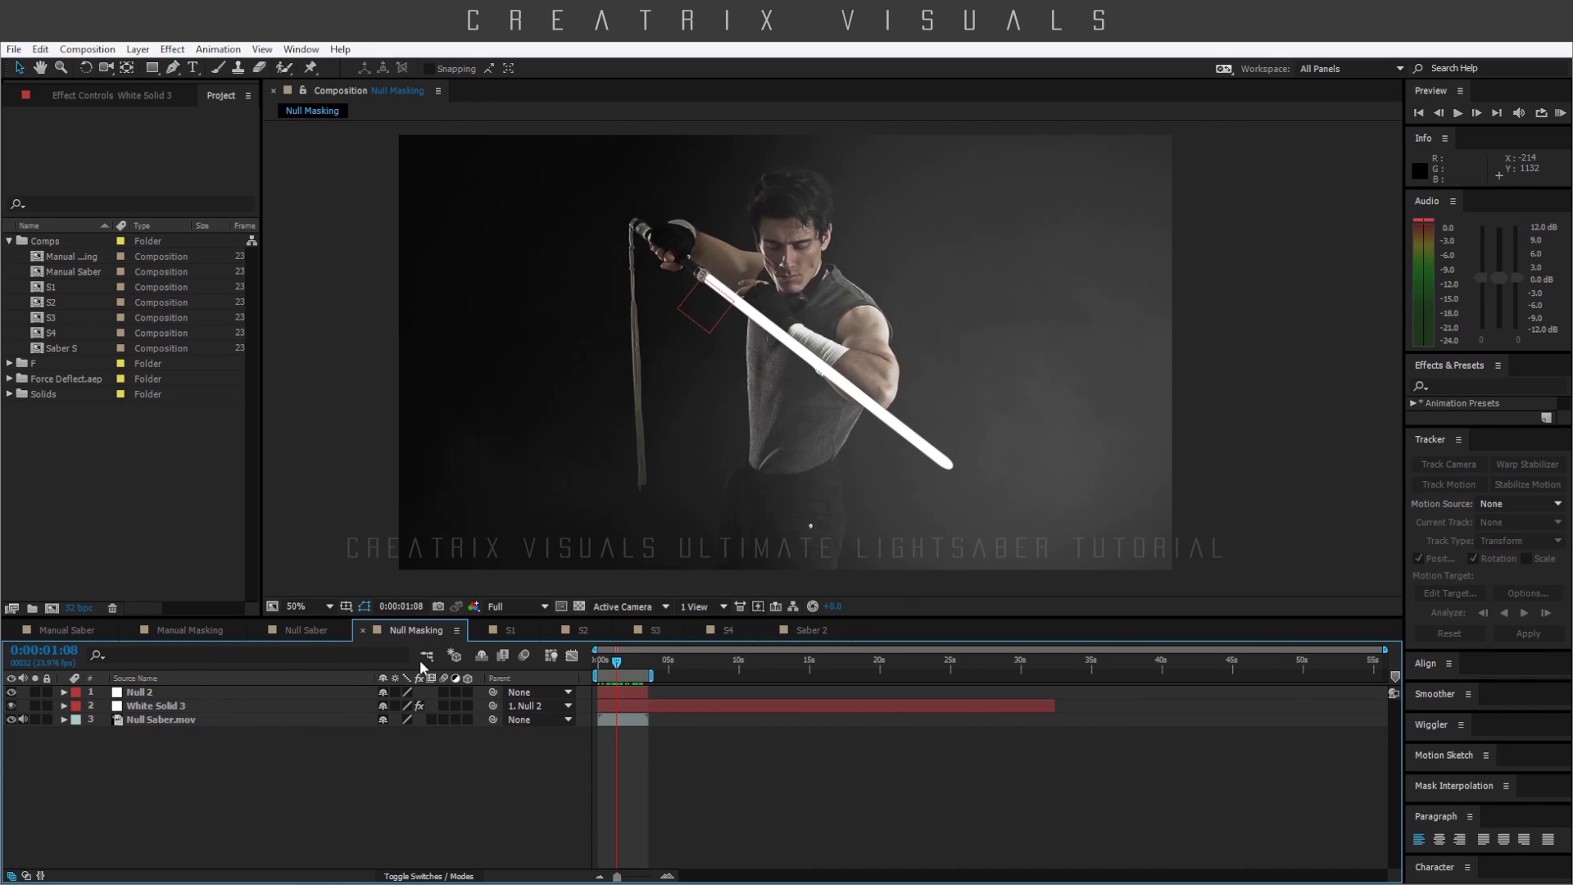
# - Open the Saber 2 composition from Null Saber and solo the White Solid 3 layer directly above Adjustment Layer 8
pyautogui.click(326, 632)
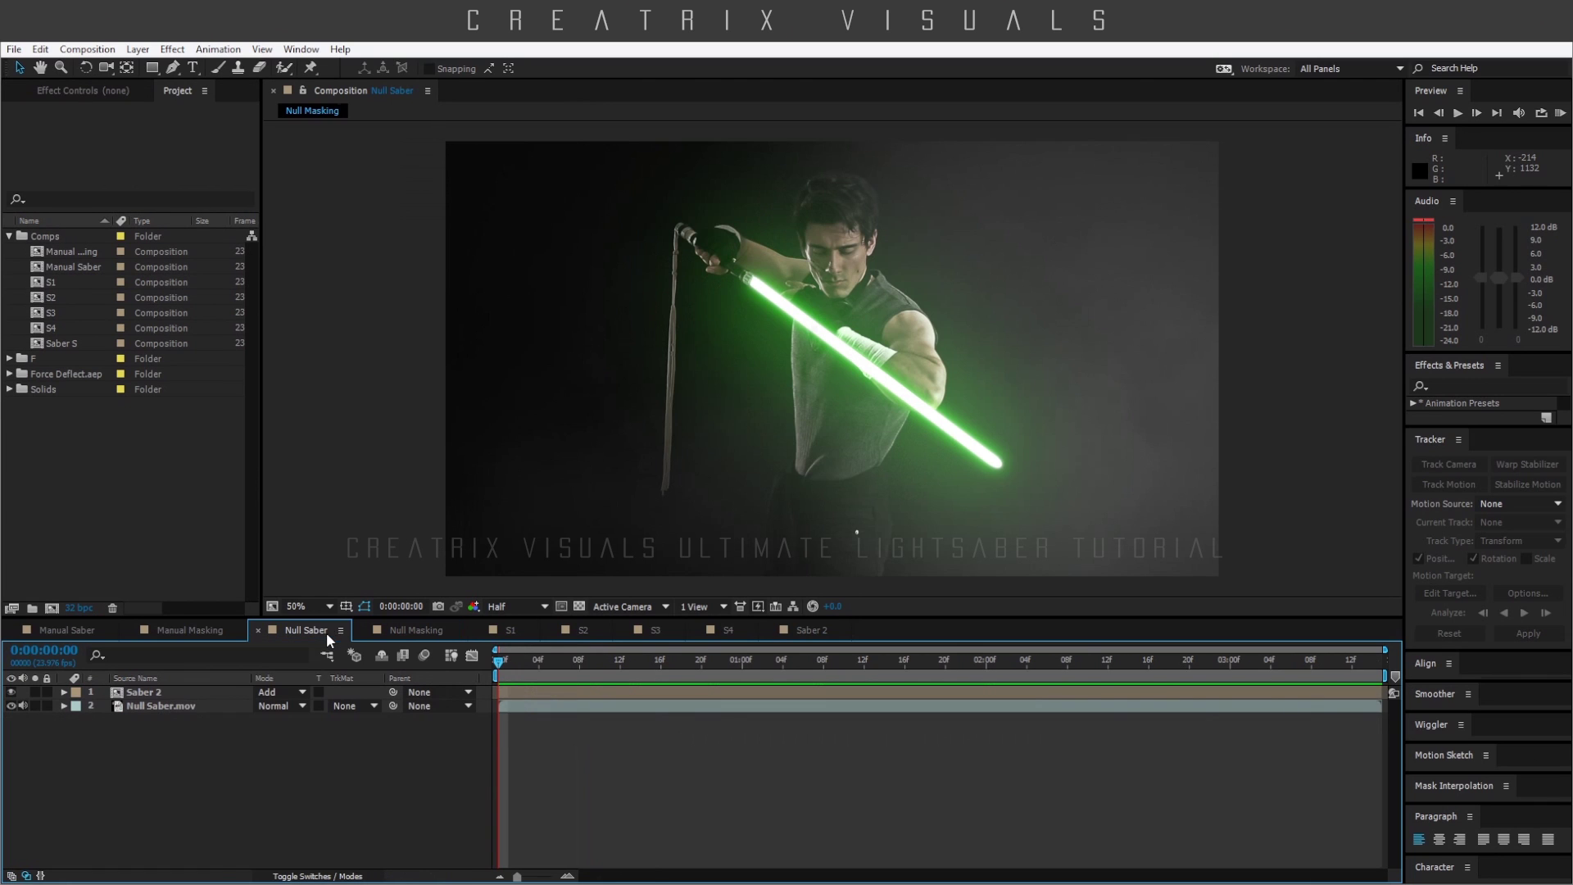
pyautogui.doubleClick(153, 693)
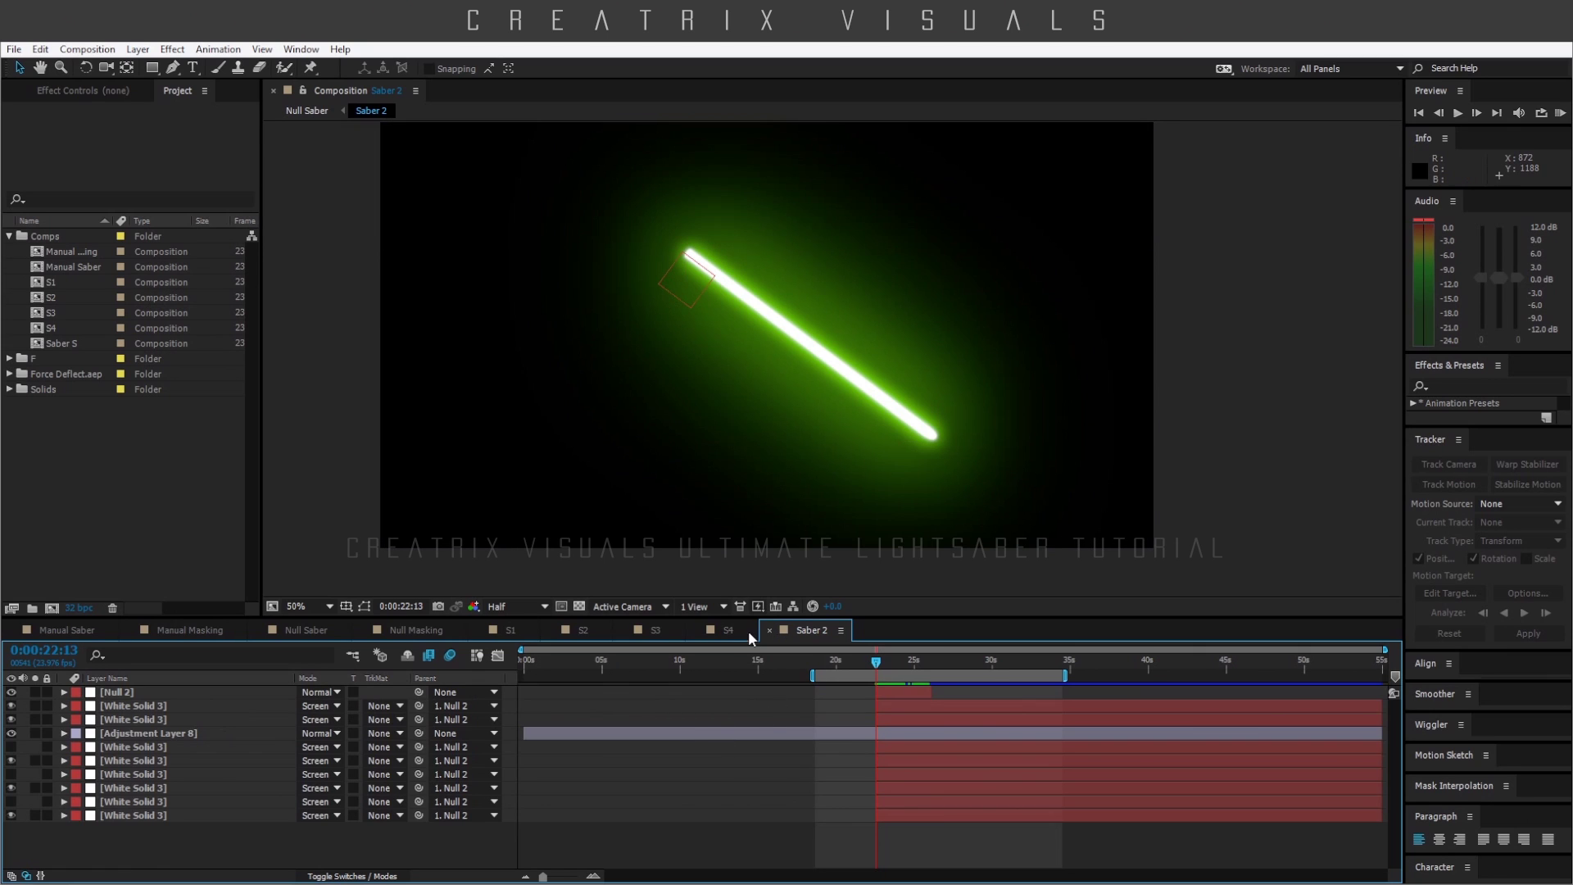
pyautogui.click(131, 719)
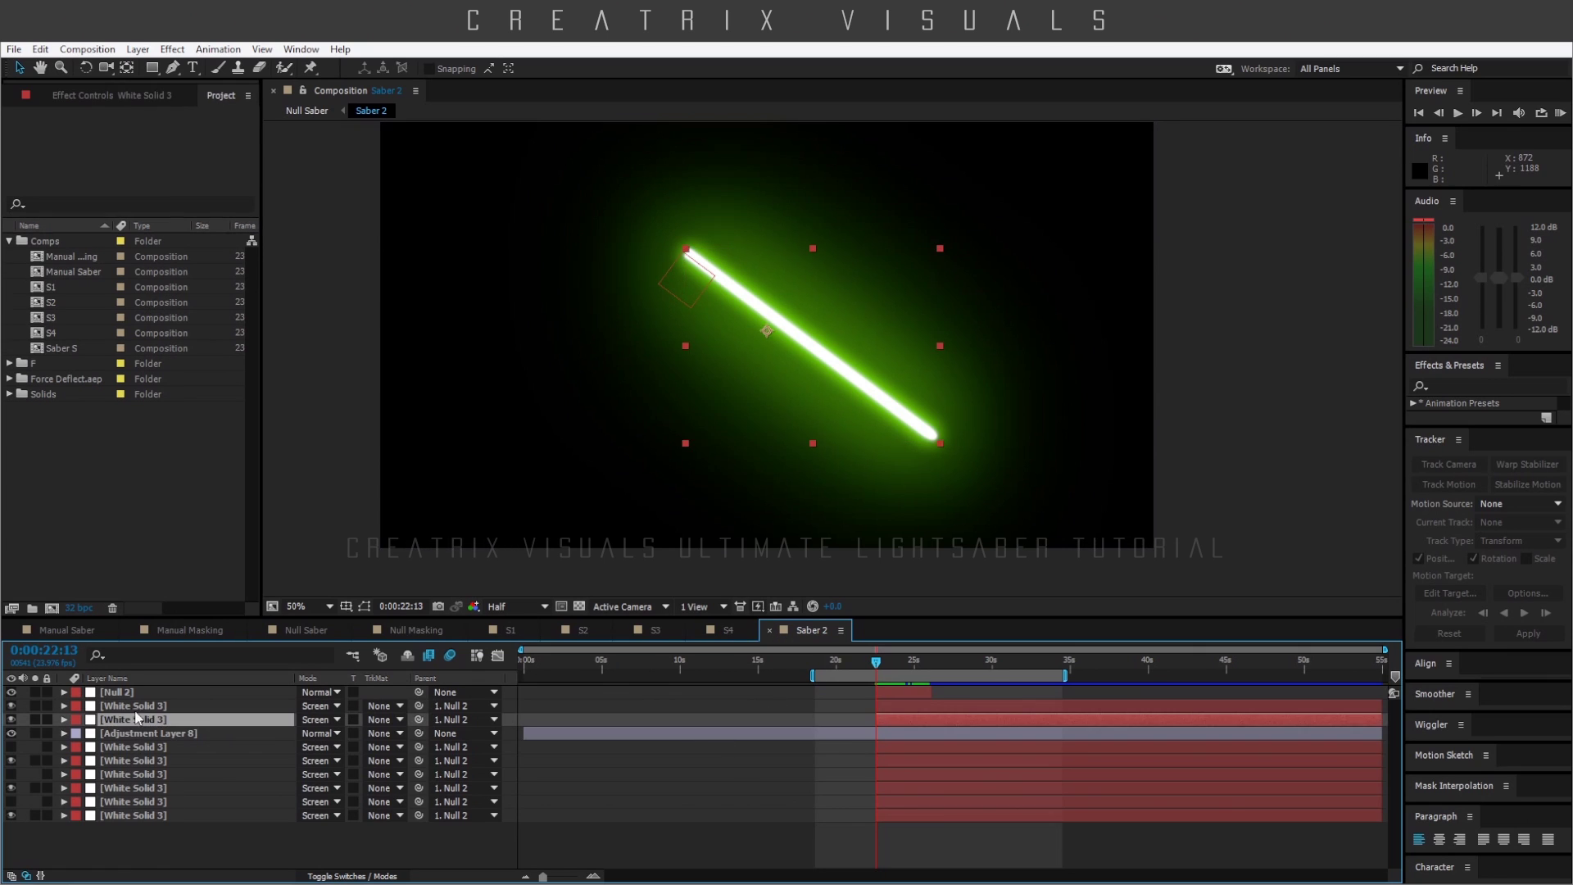
pyautogui.click(35, 719)
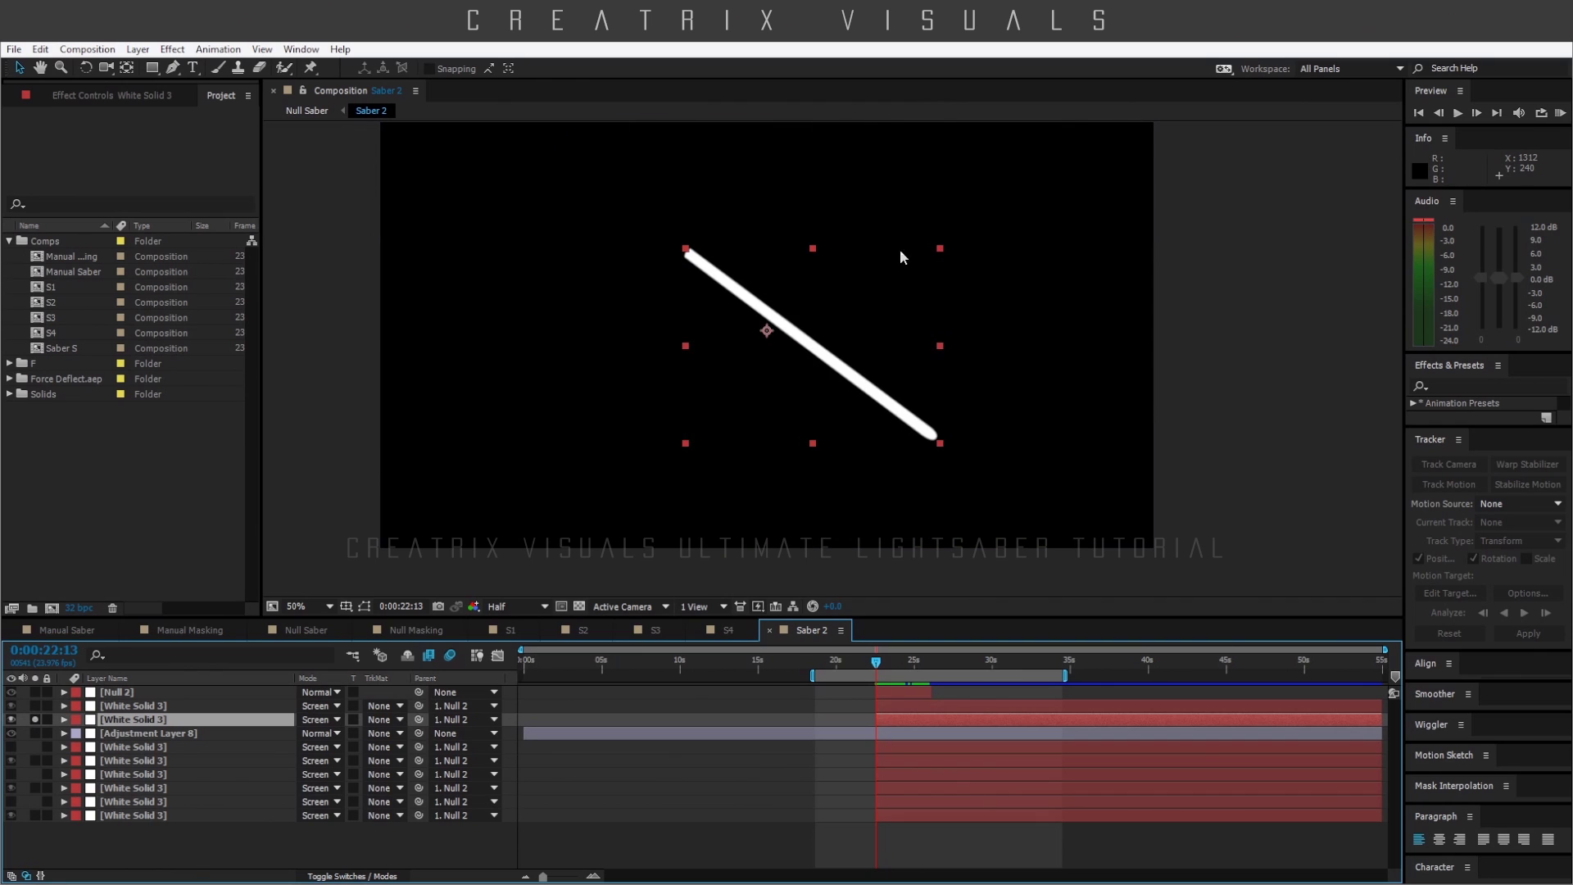
pyautogui.press('.')
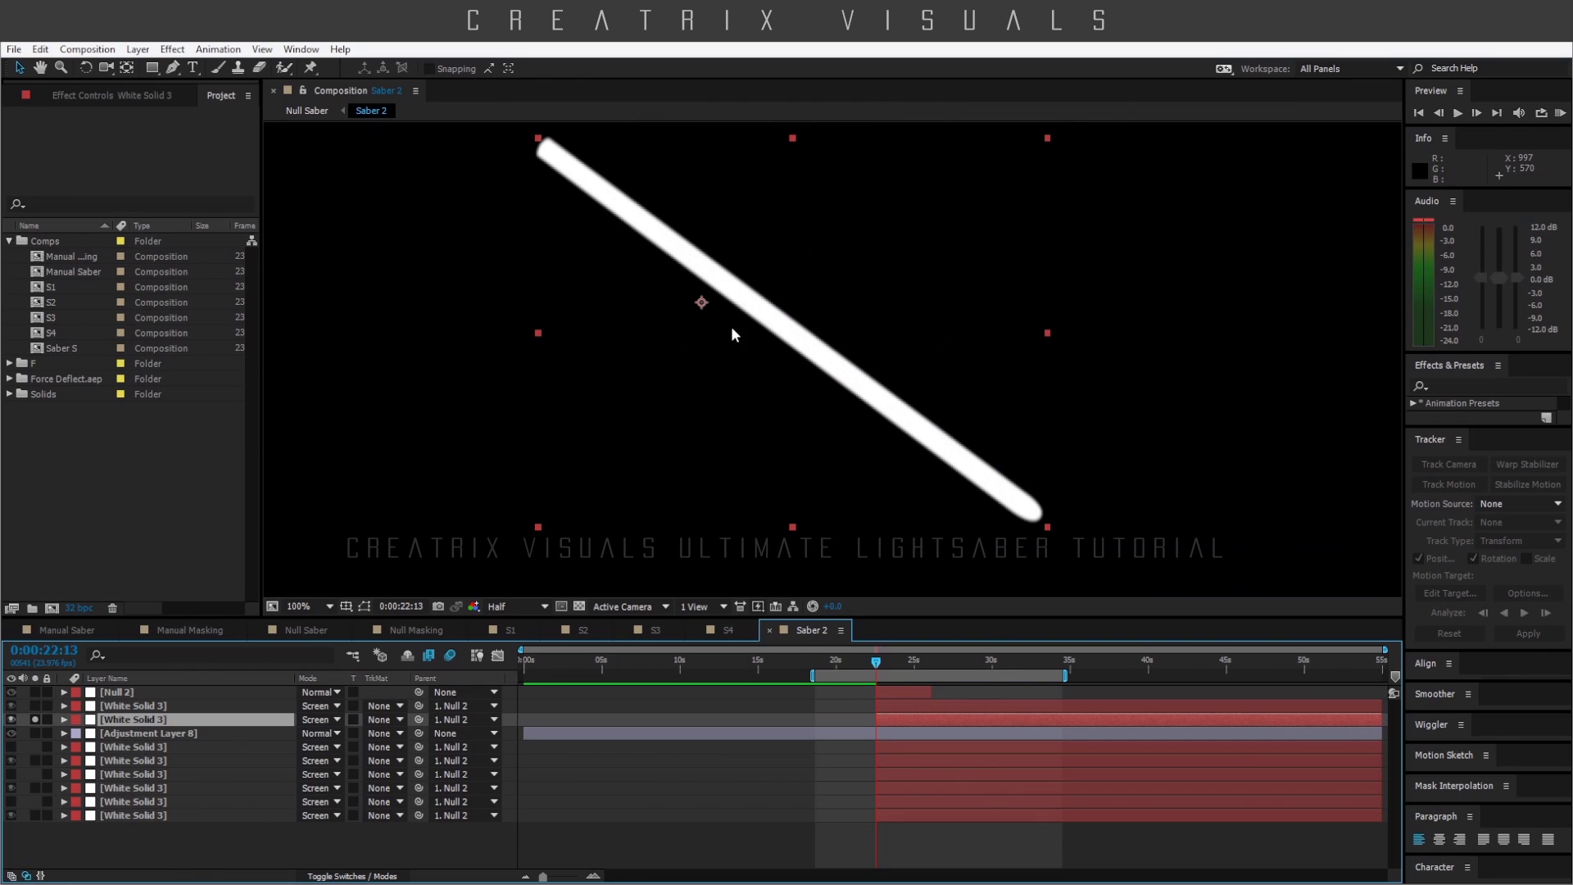
# - Show the soloed solid's effect settings and set the preview resolution to Full
pyautogui.click(82, 95)
pyautogui.click(526, 603)
pyautogui.click(512, 624)
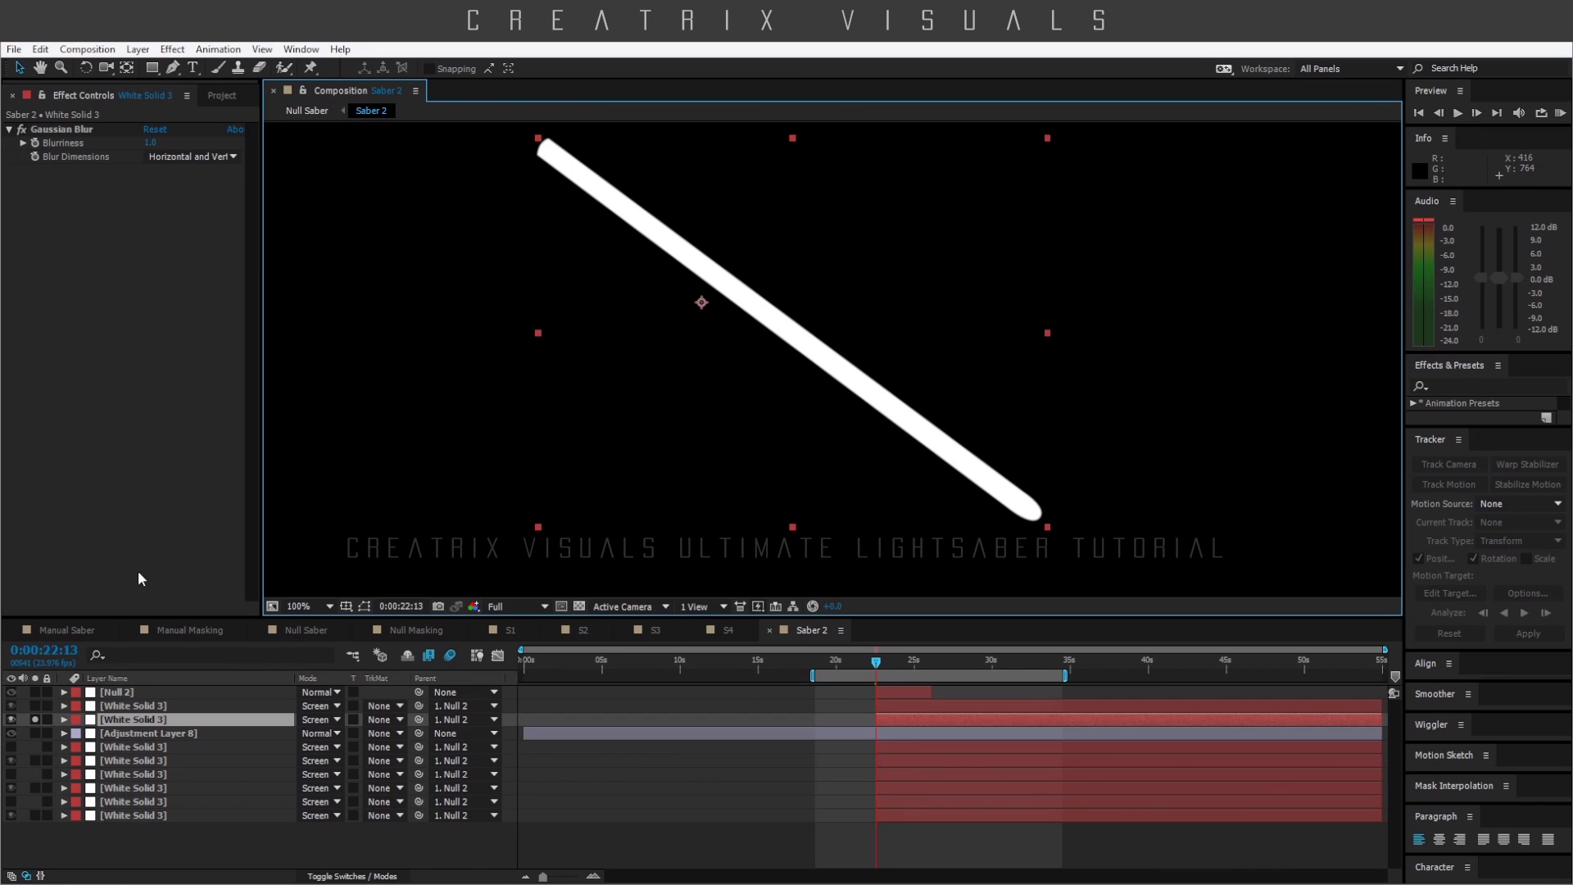
# - Delete the soloed solid's Gaussian Blur and apply a new Gaussian Blur with Blurriness 1
pyautogui.click(82, 131)
pyautogui.press('Delete')
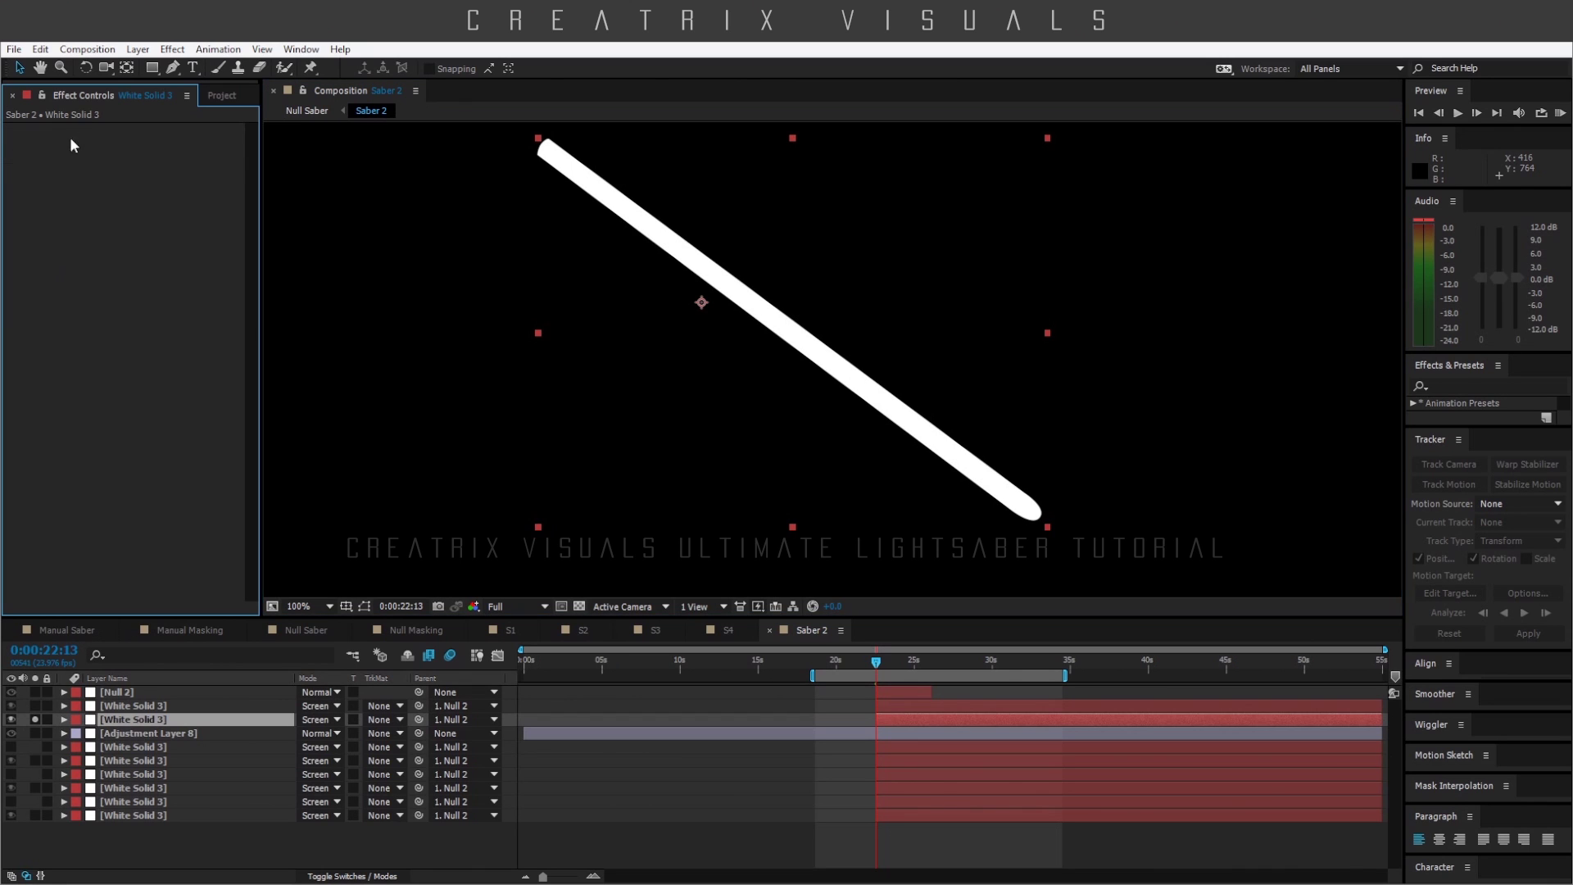
pyautogui.click(172, 49)
pyautogui.moveTo(246, 163)
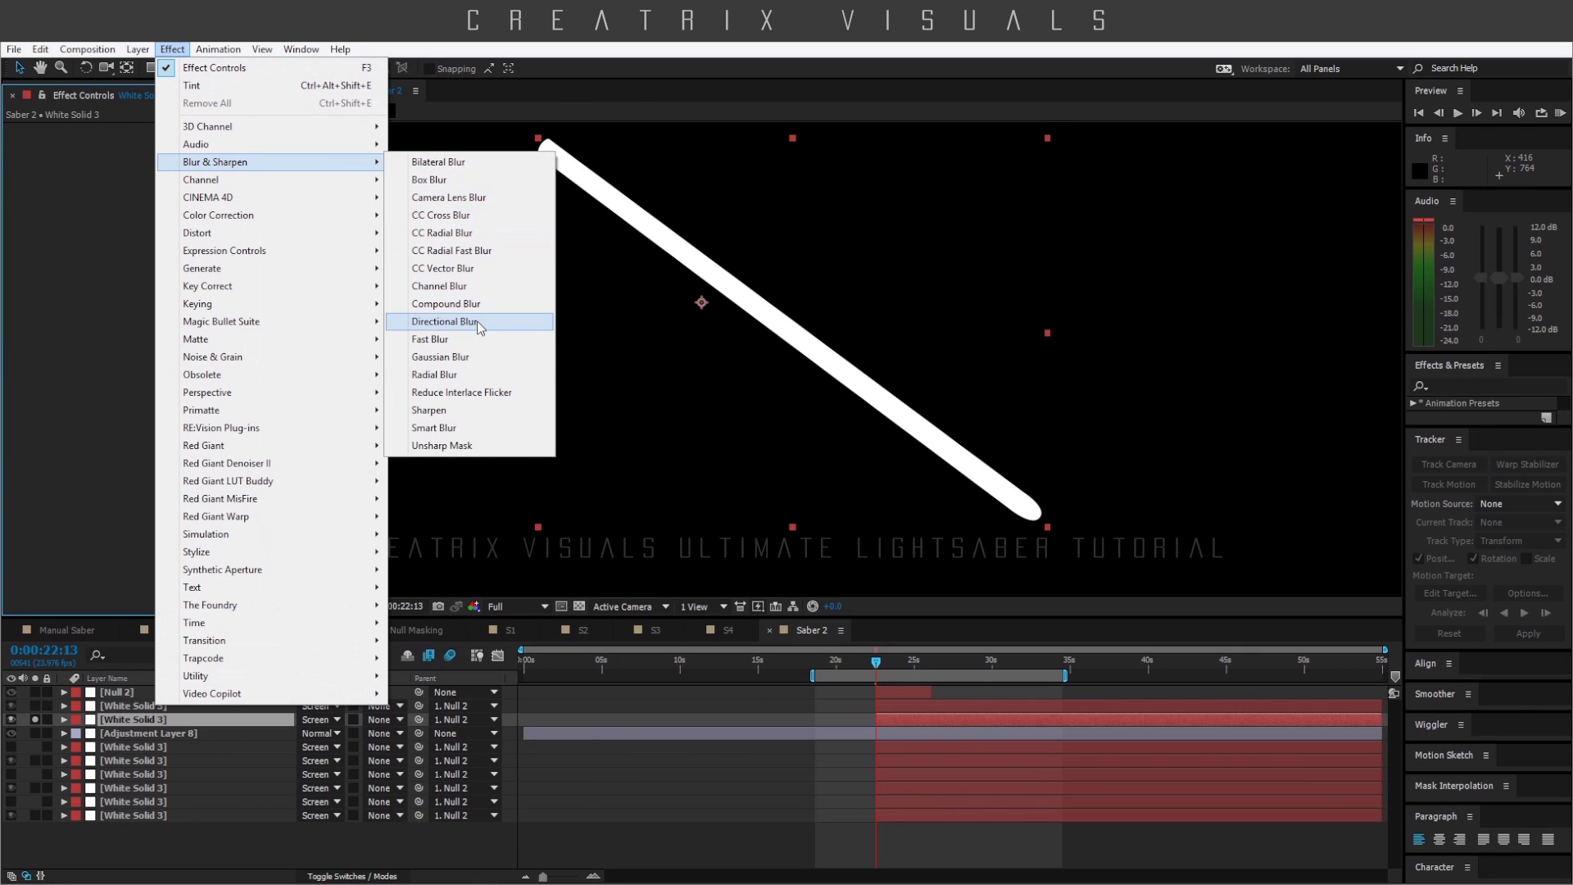
pyautogui.click(474, 358)
pyautogui.click(153, 144)
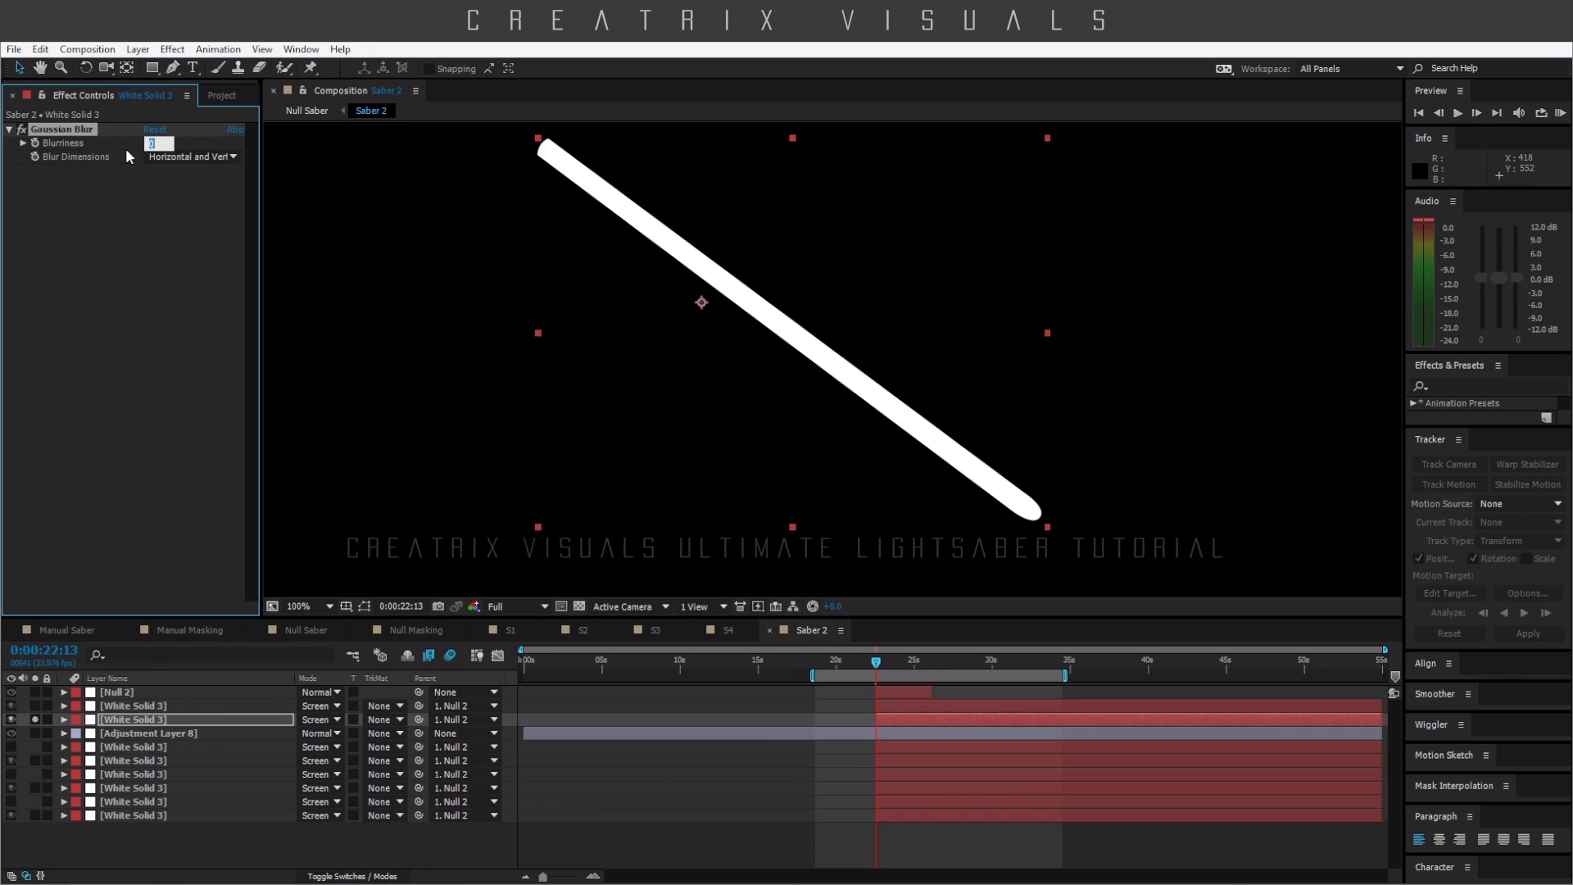
pyautogui.press('Return')
pyautogui.click(141, 720)
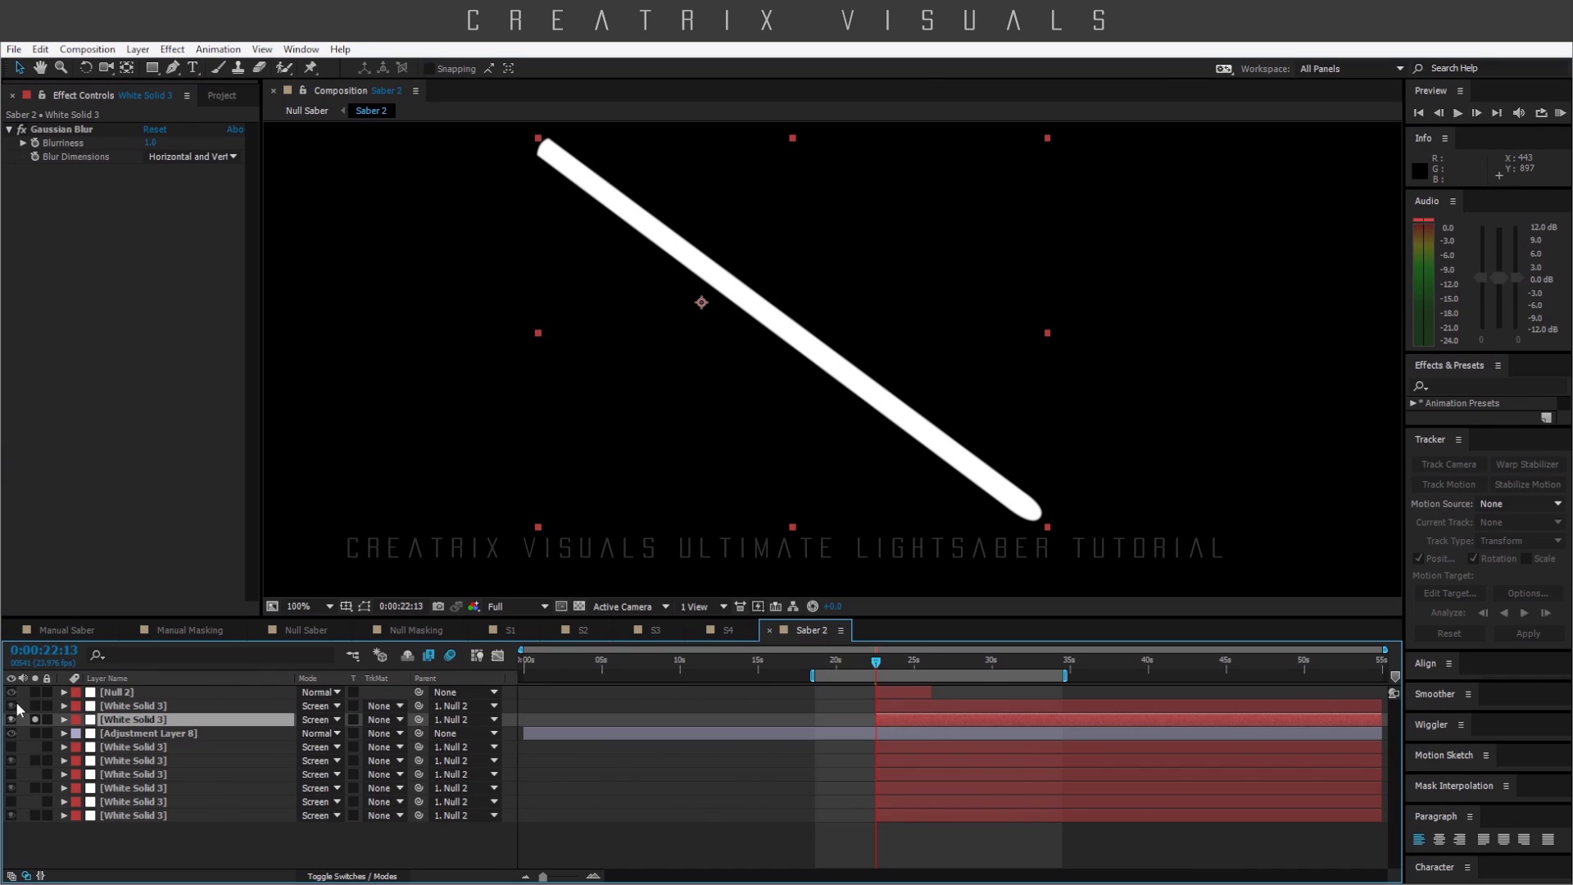
# - Solo the topmost White Solid 3 as well and compare the blade with its Gaussian Blur off and on
pyautogui.click(35, 706)
pyautogui.click(174, 706)
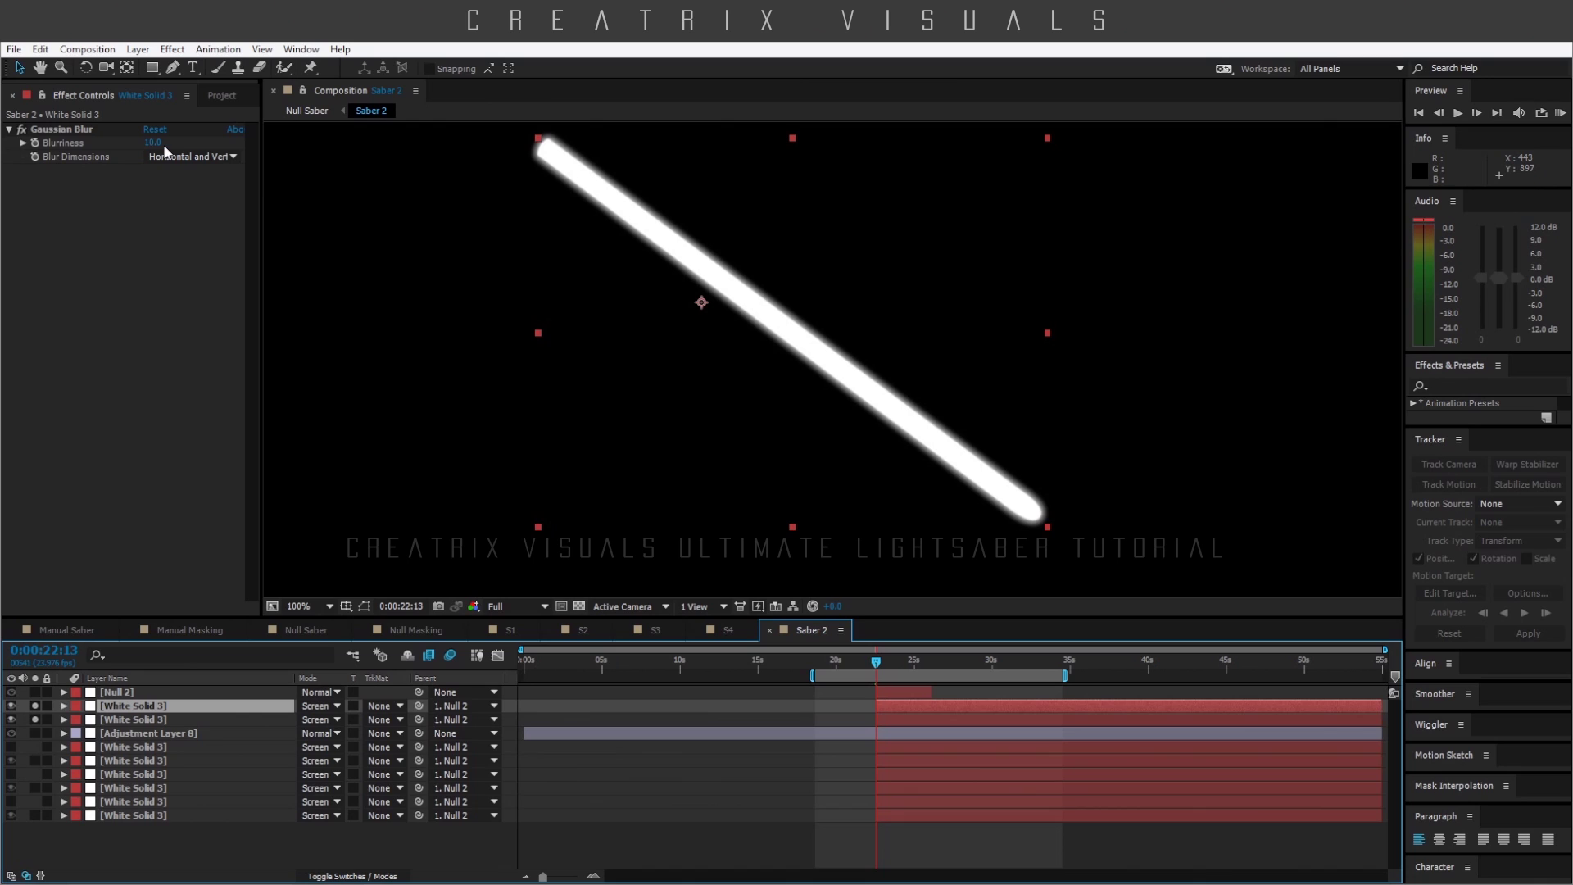
pyautogui.click(22, 130)
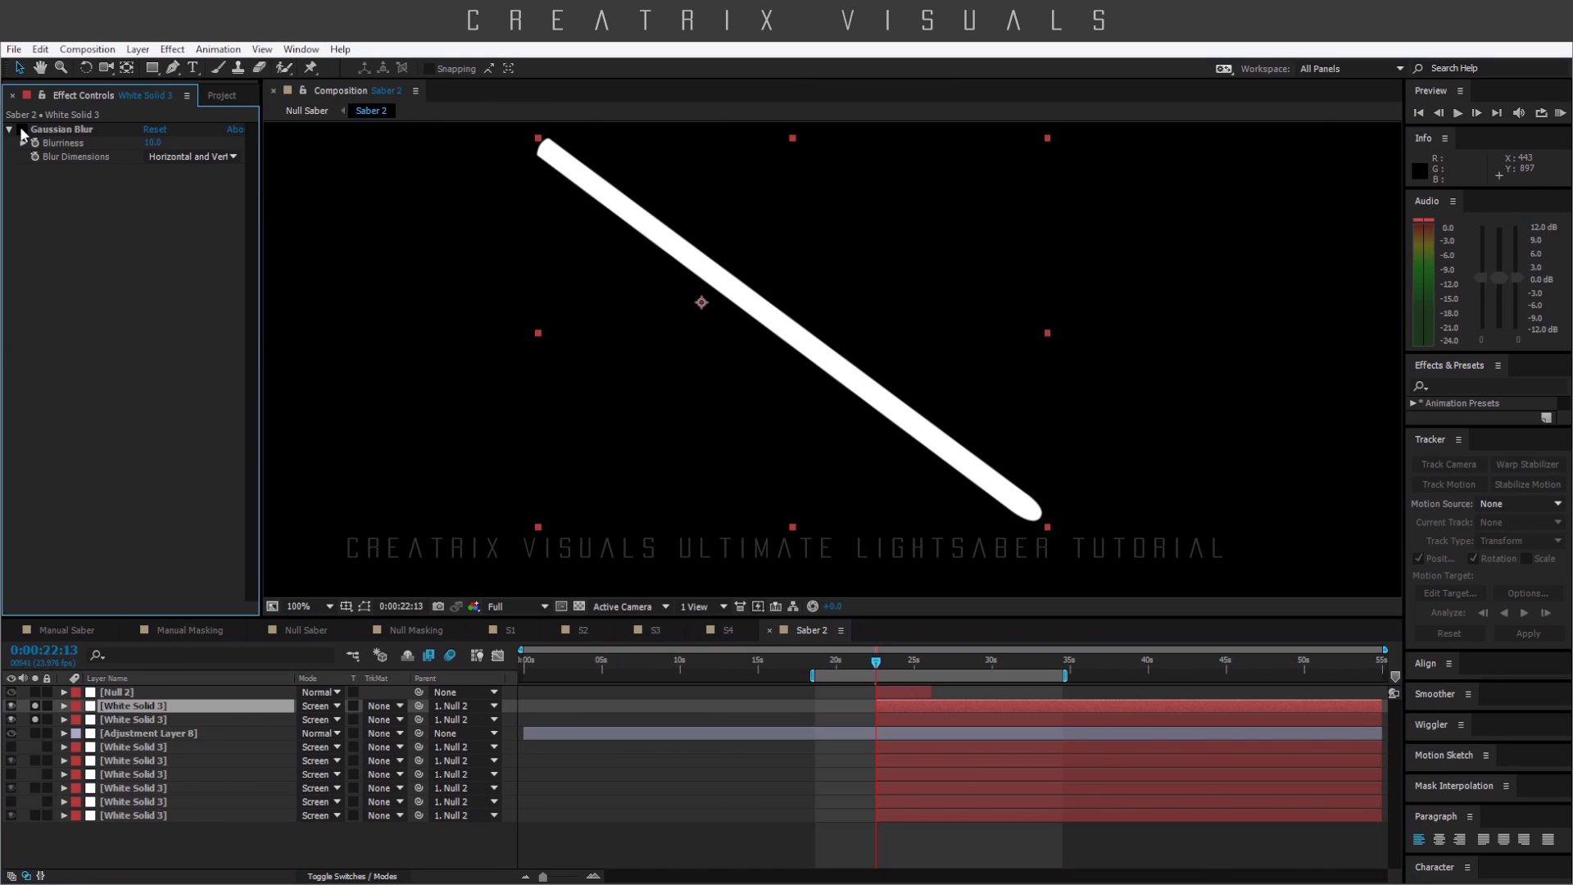
pyautogui.click(22, 130)
pyautogui.click(22, 130)
pyautogui.click(22, 130)
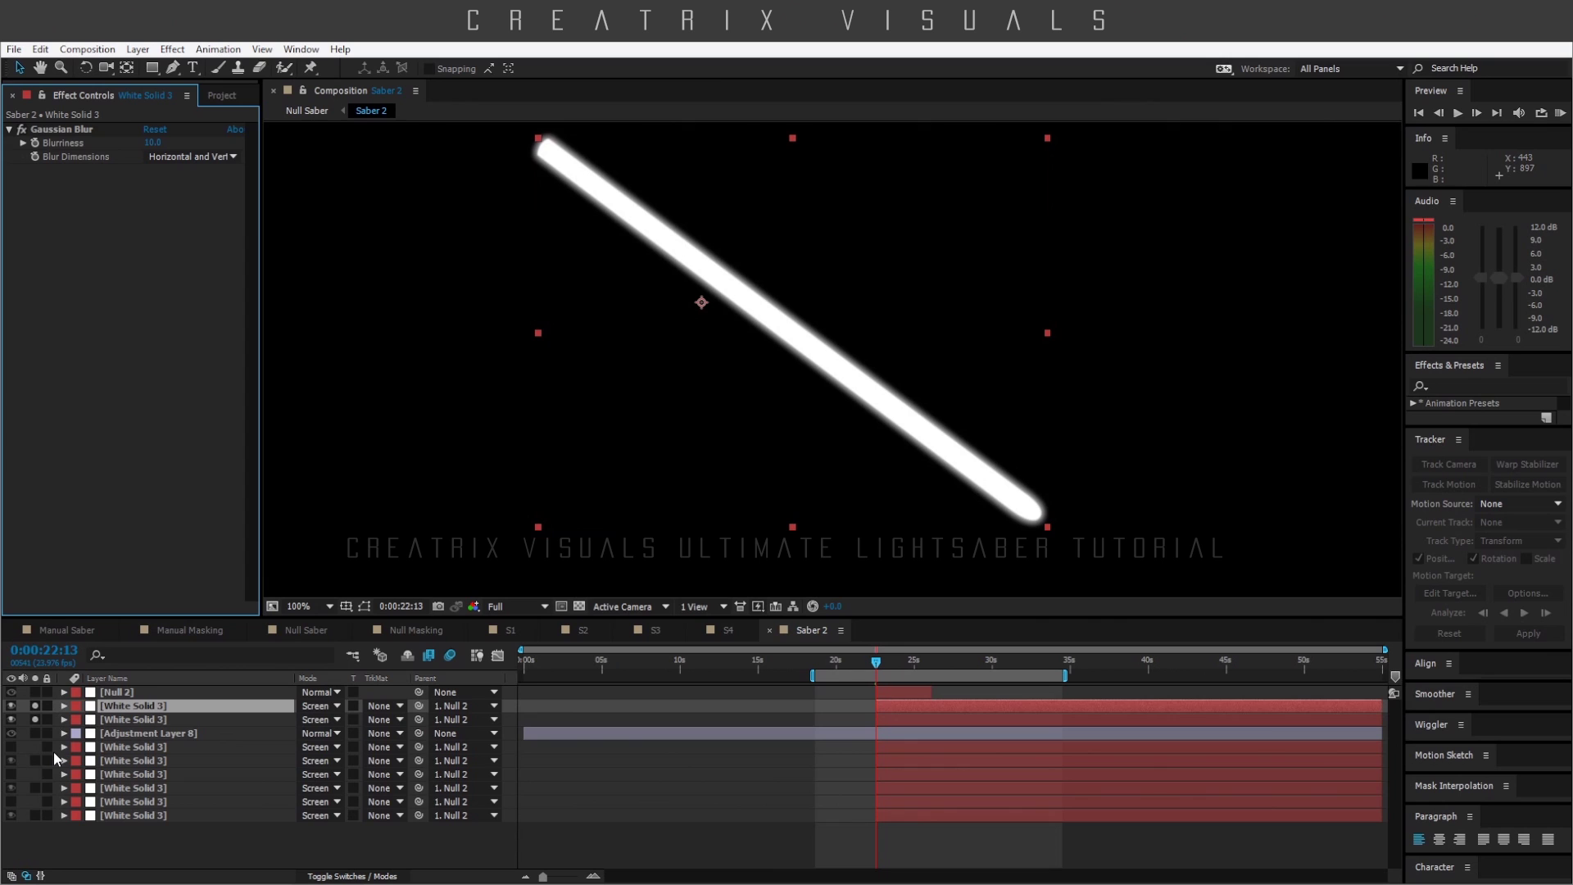
# - Solo the three visible White Solid 3 layers below Adjustment Layer 8 to build up the blade's glow
pyautogui.click(34, 760)
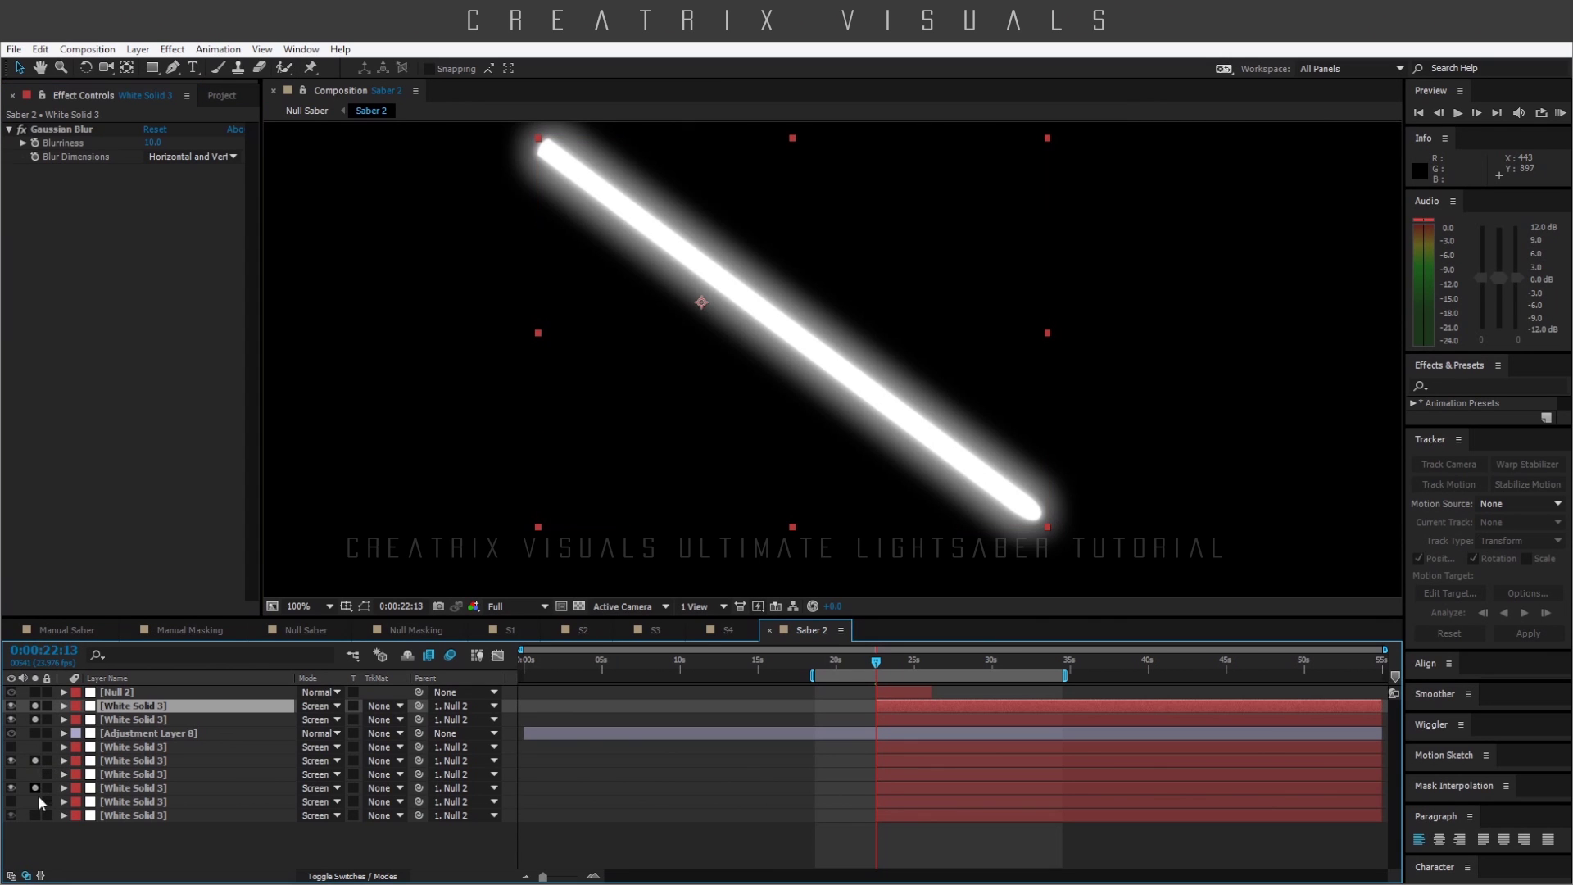
pyautogui.click(34, 787)
pyautogui.click(35, 815)
pyautogui.click(164, 828)
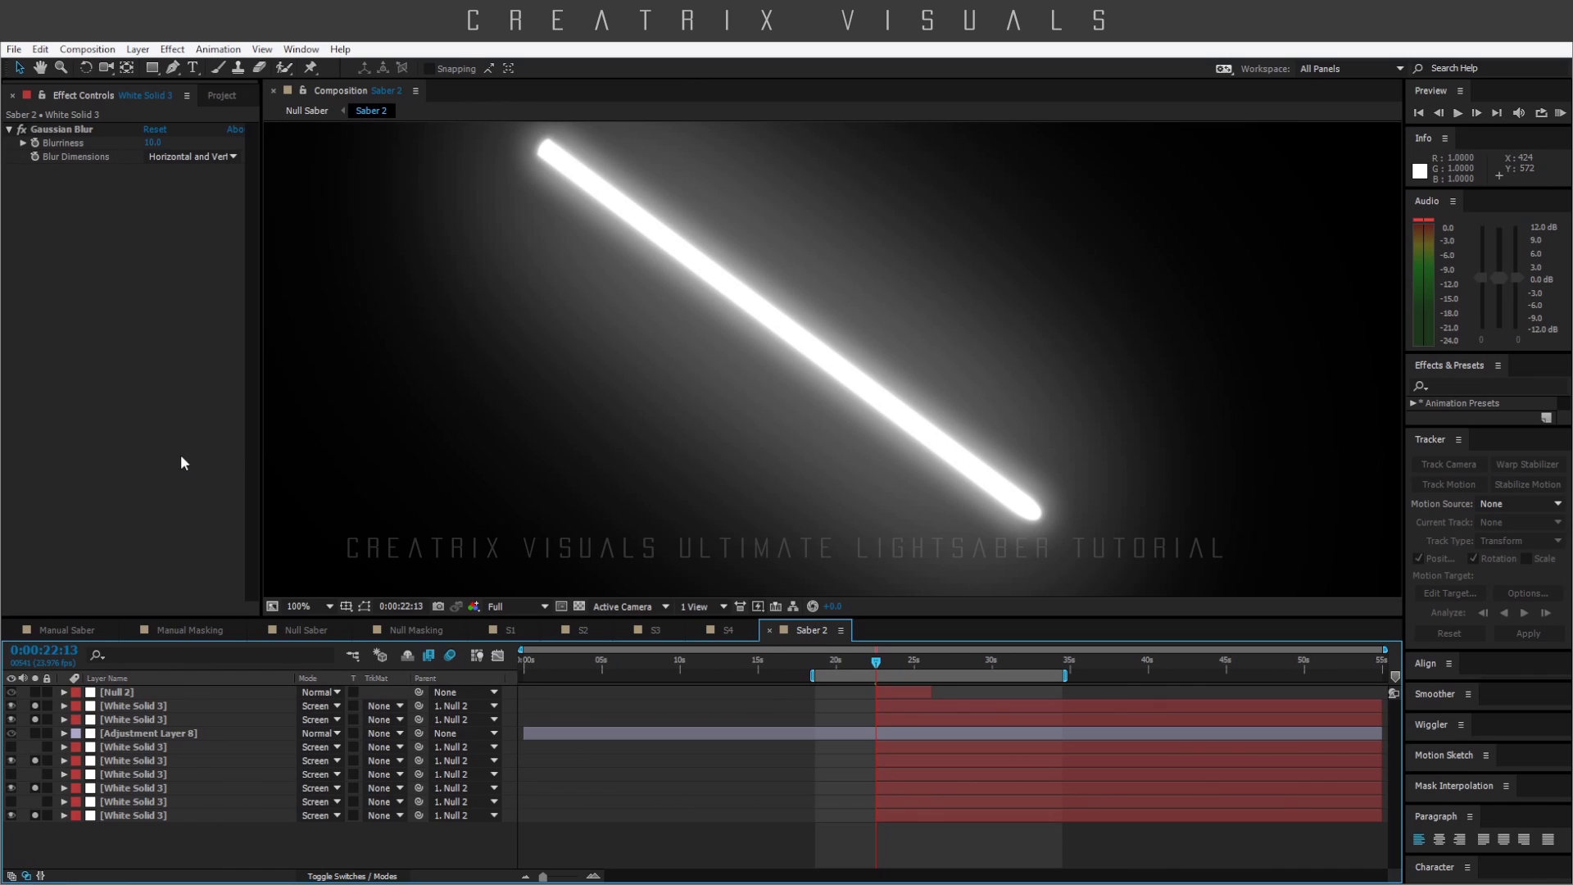
# - Show the Gaussian Blur settings of each of the three soloed White Solid 3 layers below Adjustment Layer 8
pyautogui.click(128, 760)
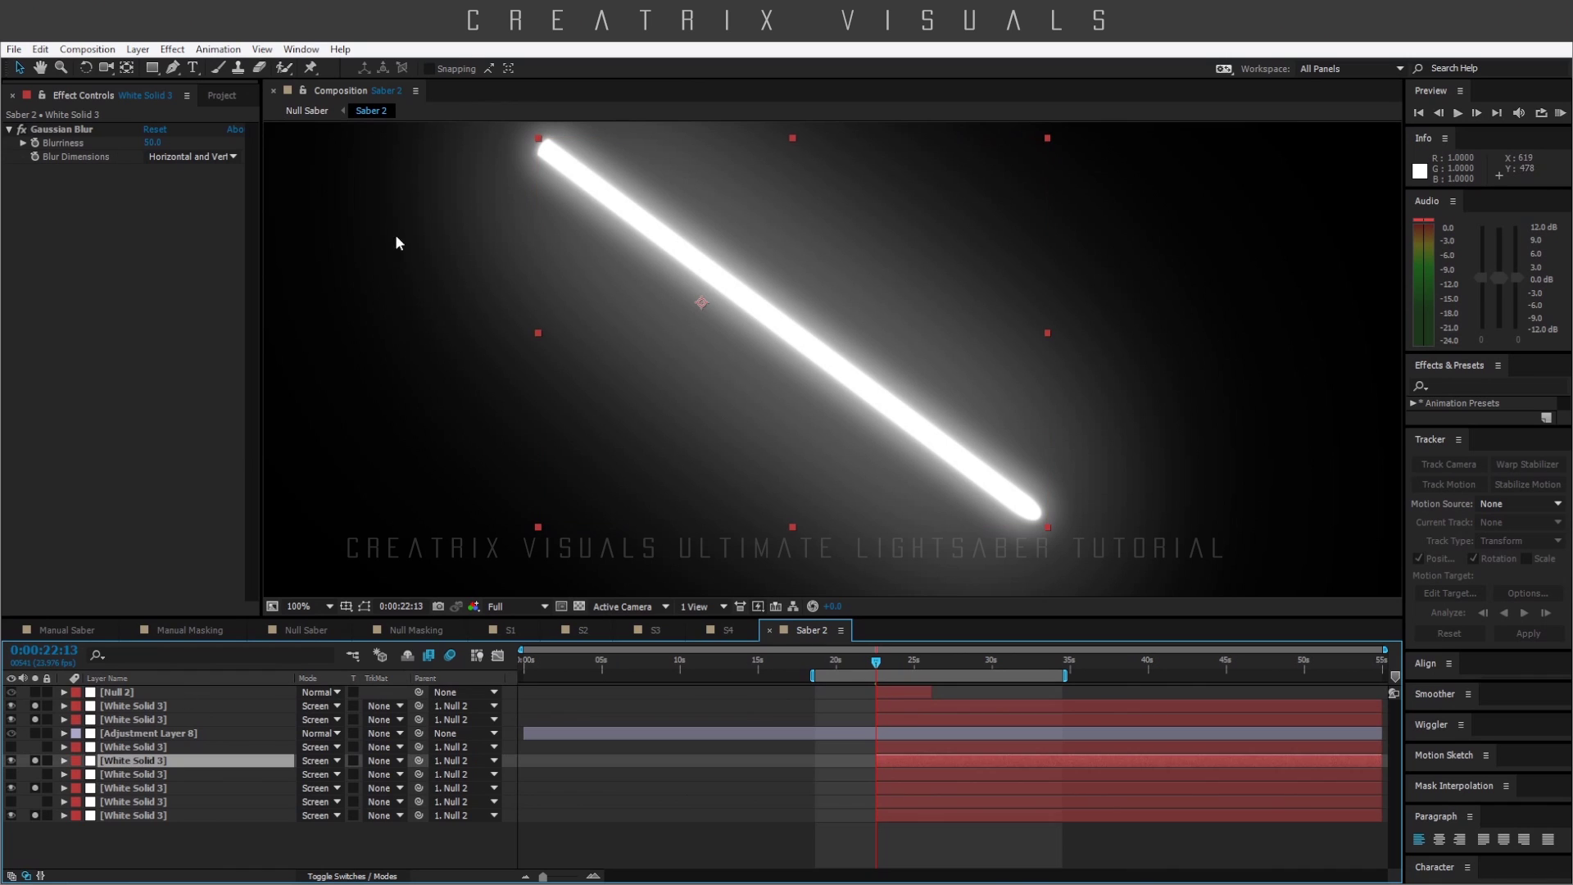
pyautogui.click(132, 787)
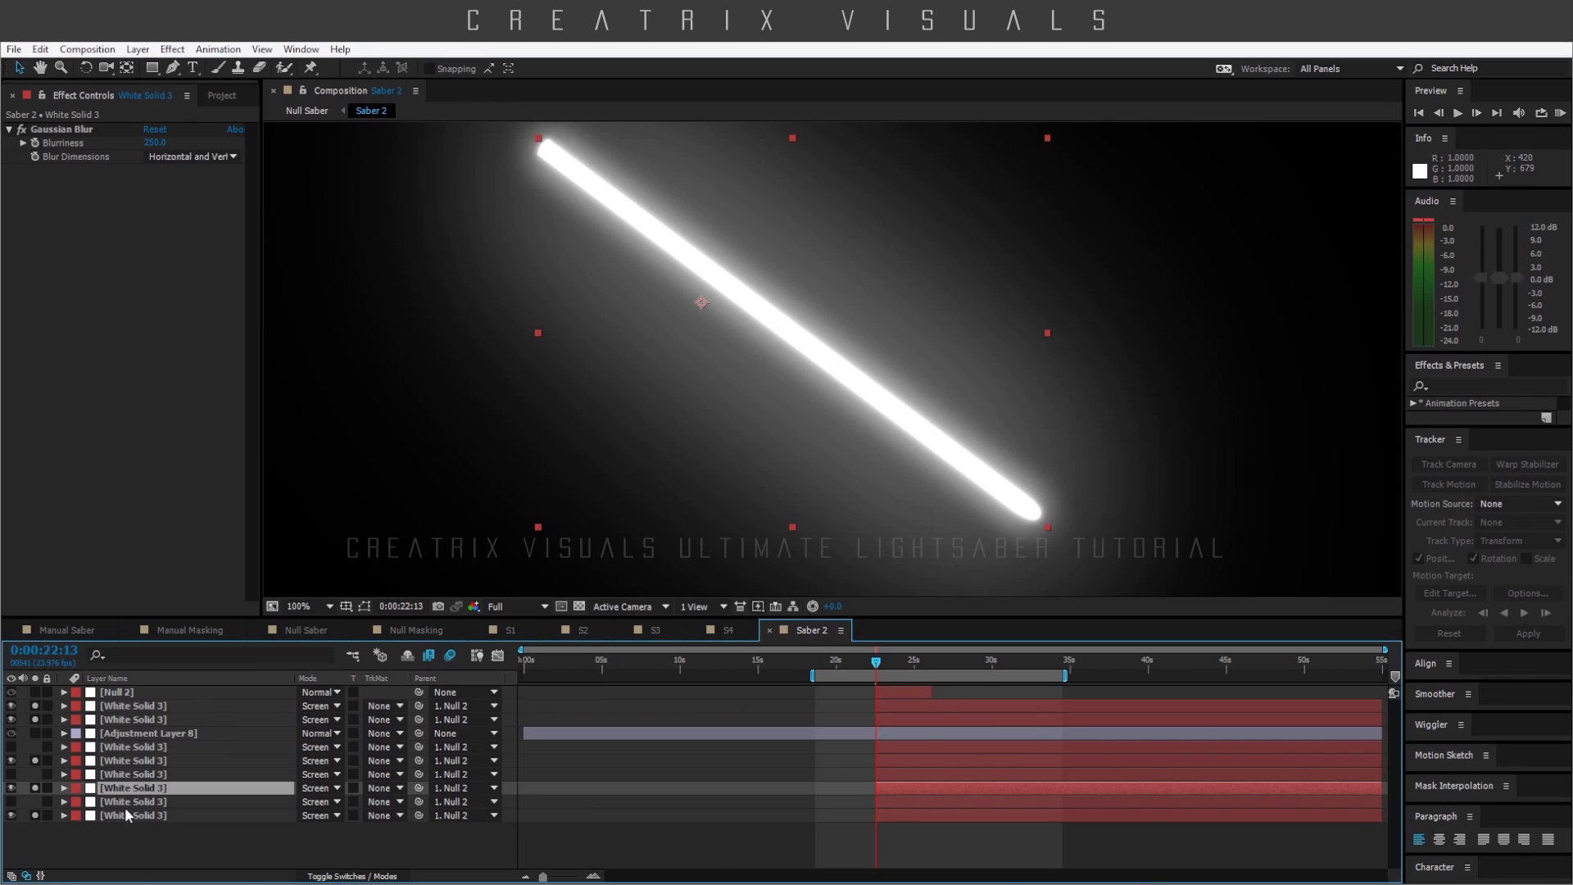
pyautogui.click(130, 815)
# - Turn off solo on all the White Solid 3 layers to bring back the coloured glow
pyautogui.press(',')
pyautogui.press(',')
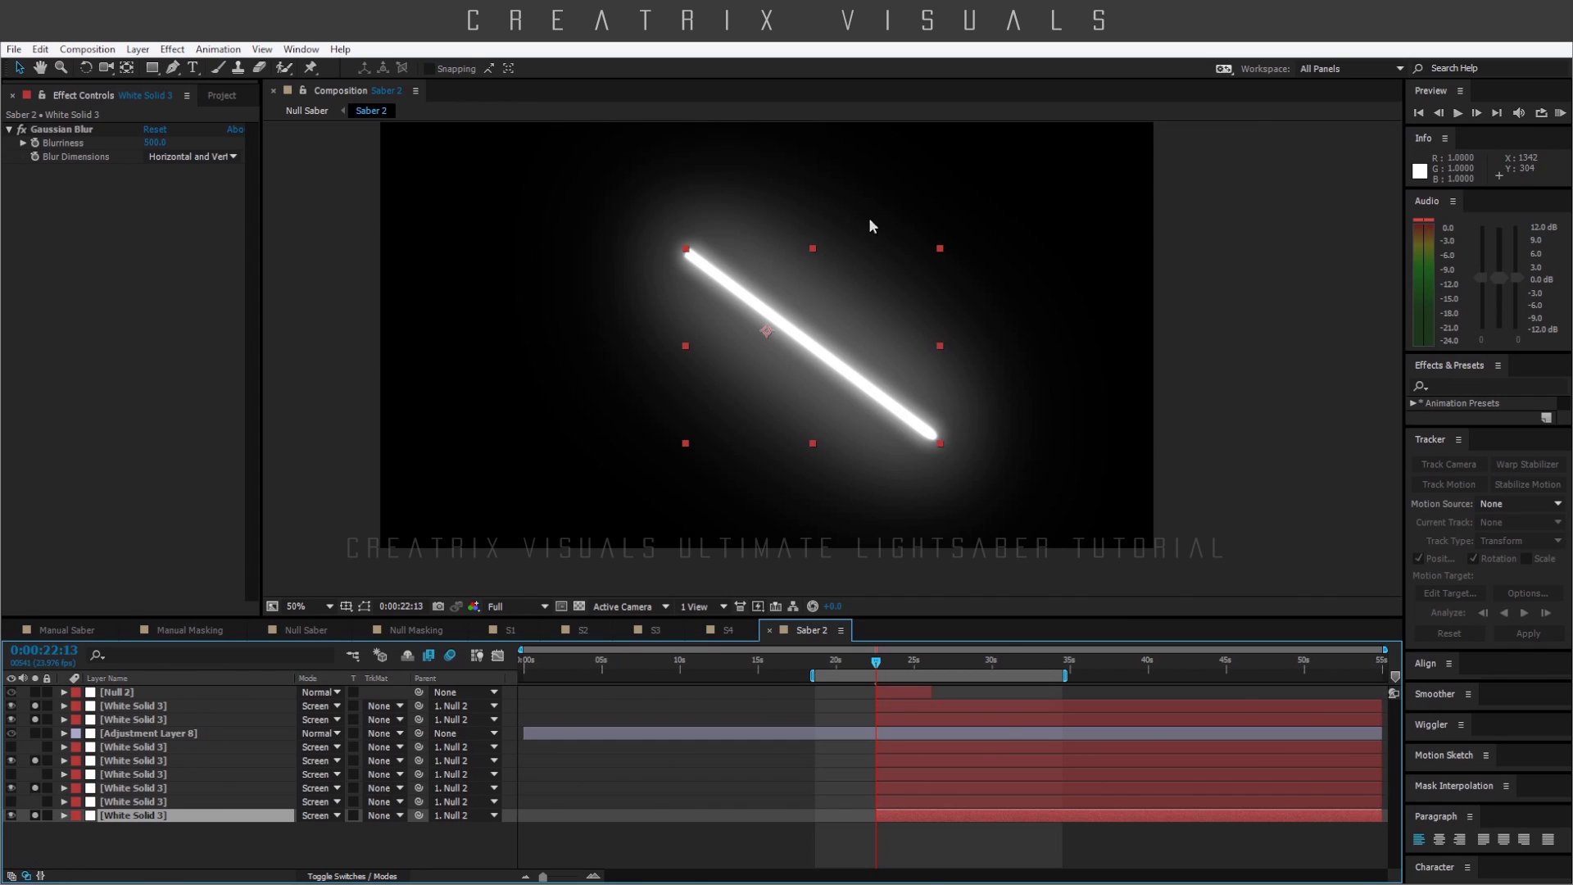
pyautogui.click(35, 706)
pyautogui.moveTo(35, 705); pyautogui.dragTo(39, 812)
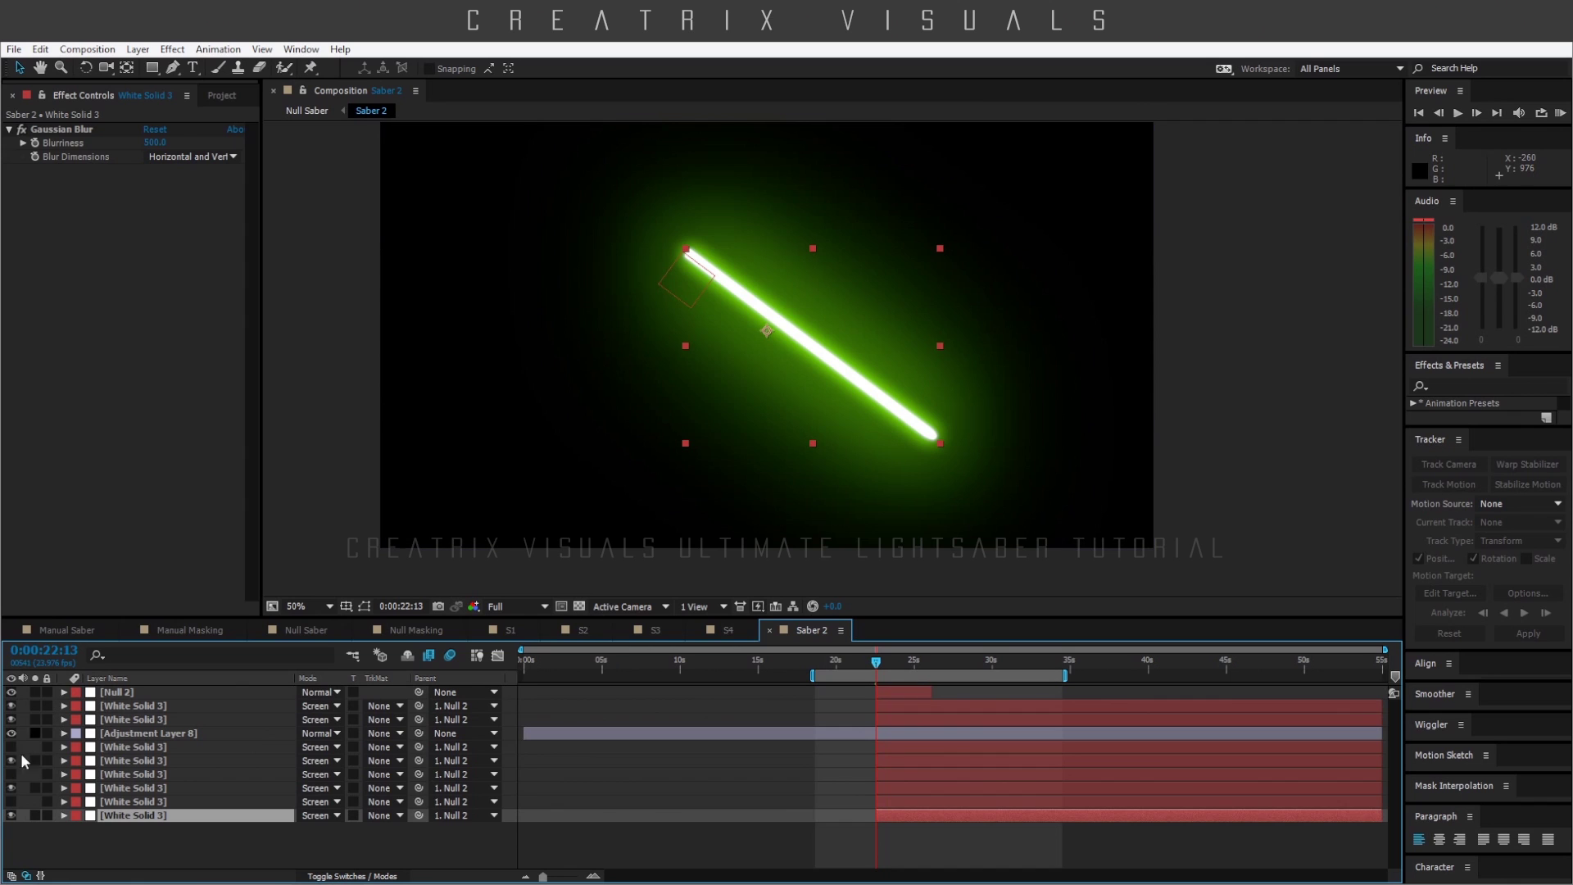
# - Check the Gaussian Blur of the White Solid 3 layers above and below Adjustment Layer 8 against the coloured blade
pyautogui.click(131, 705)
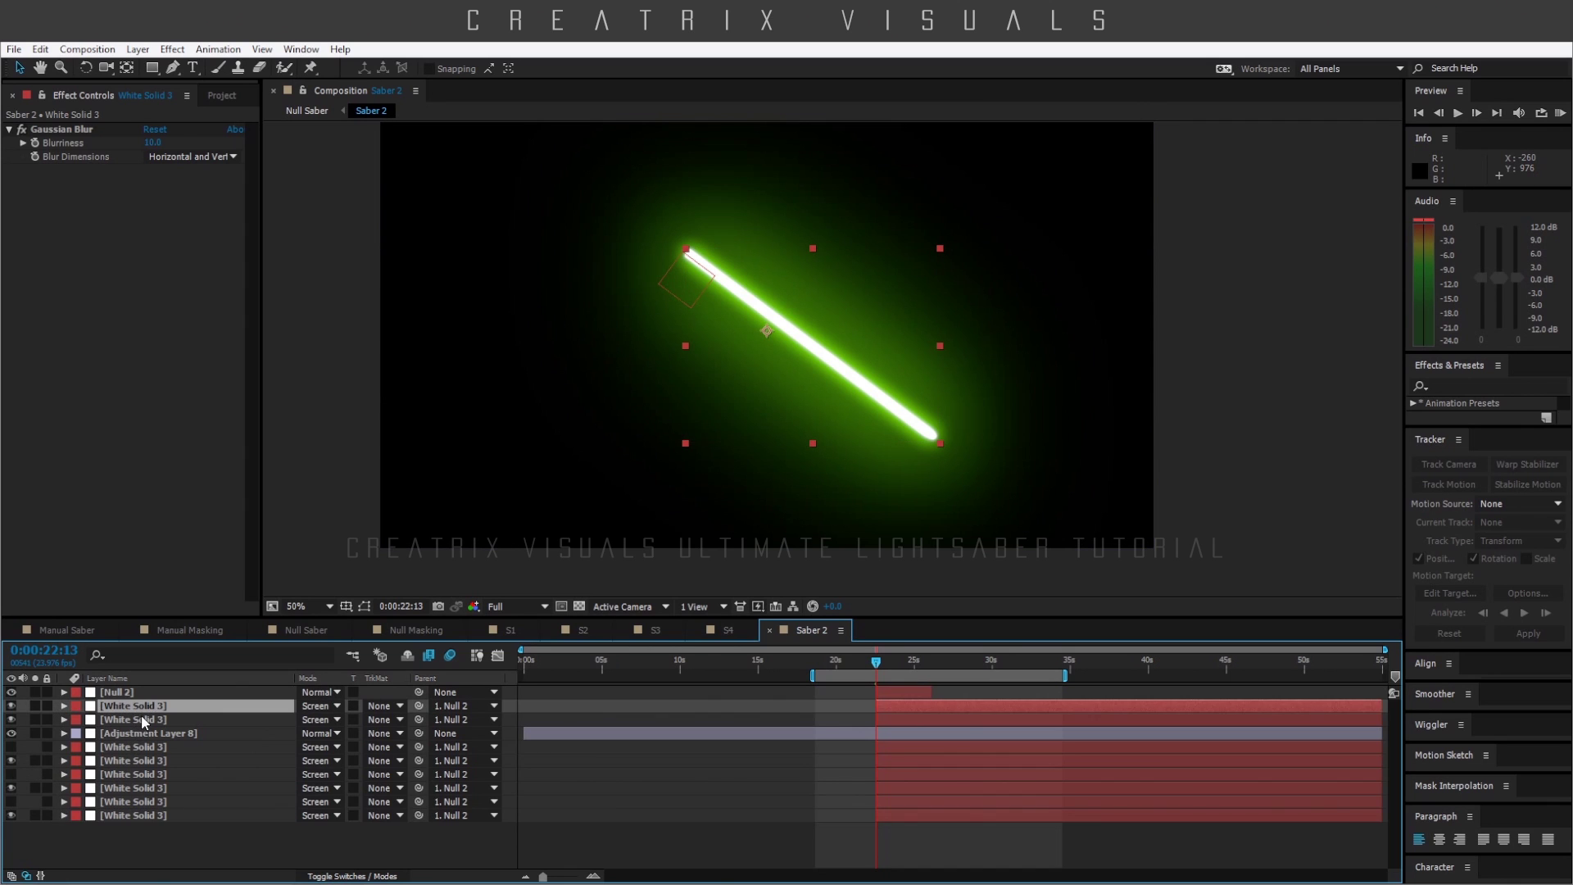
pyautogui.click(131, 720)
pyautogui.scroll(3, 799, 298)
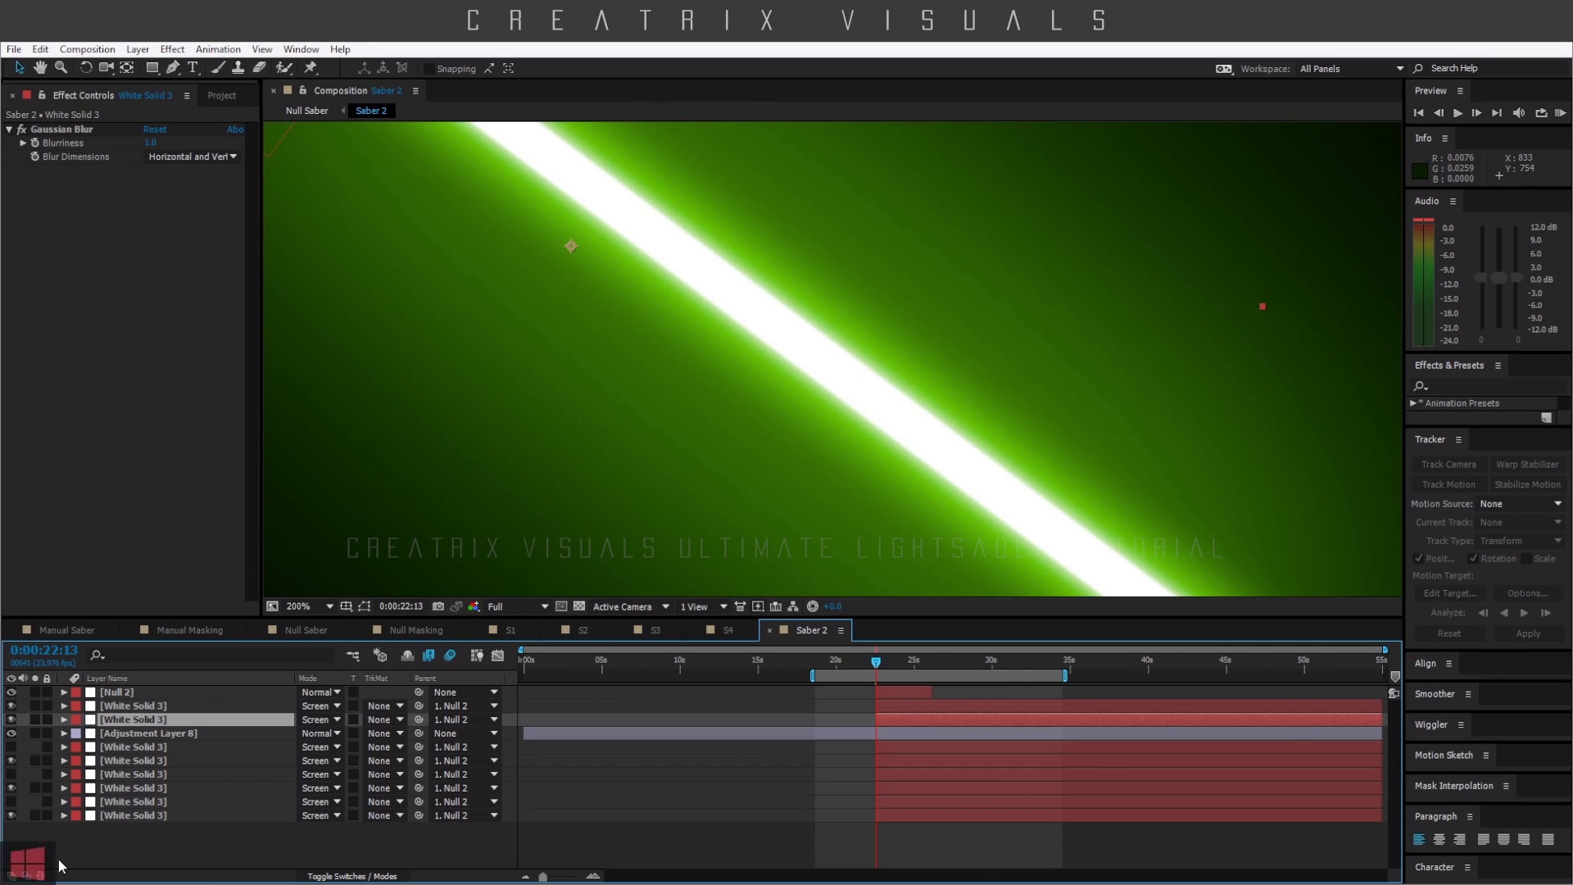
pyautogui.press(',')
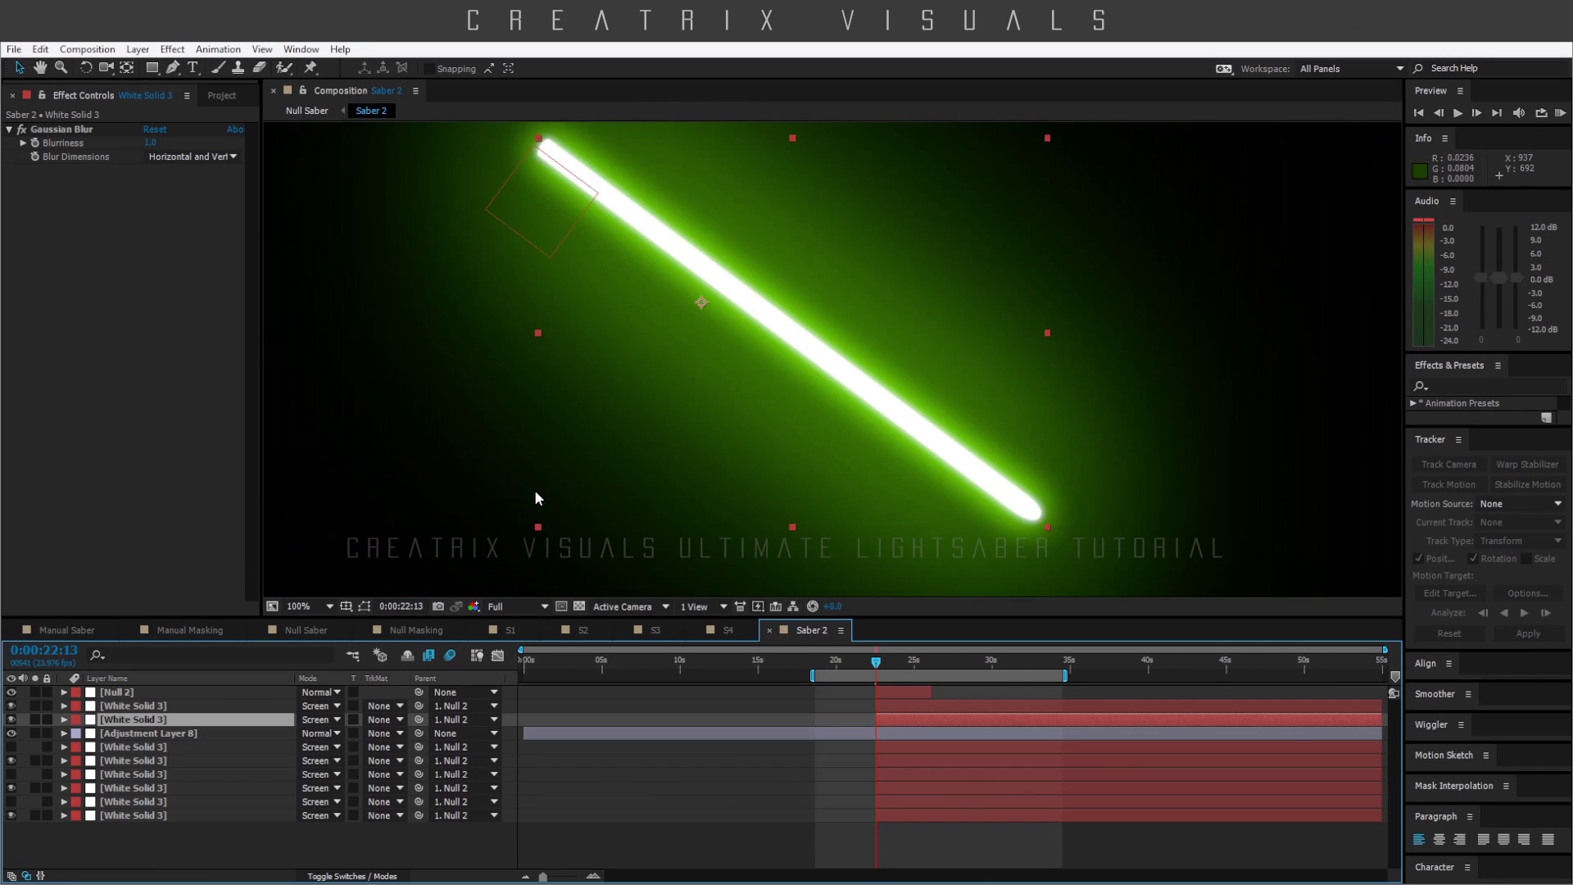
pyautogui.click(189, 749)
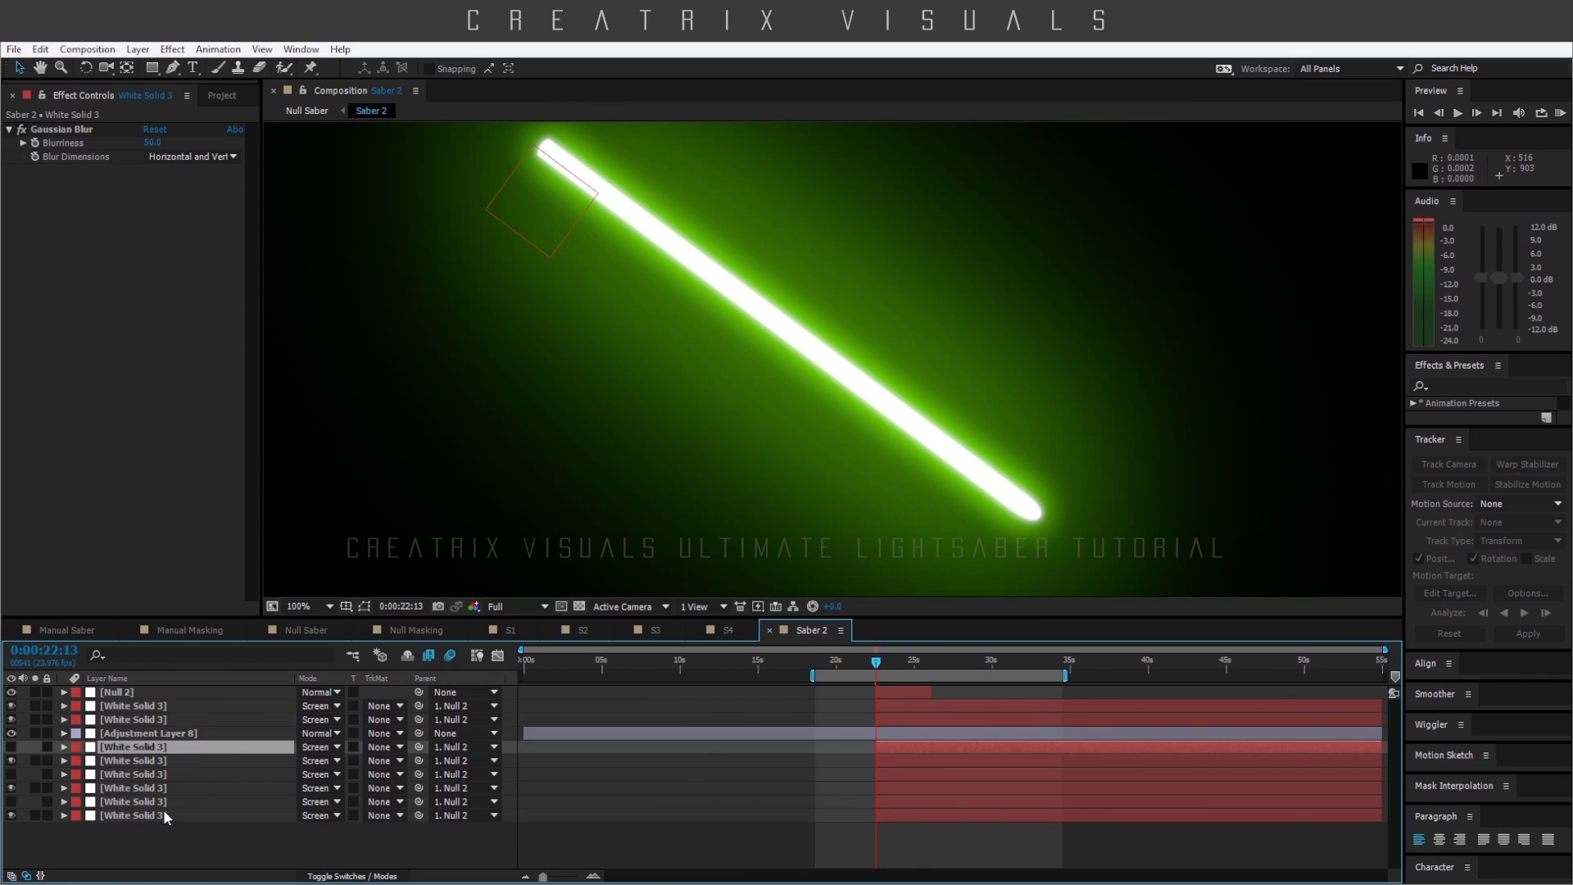
pyautogui.click(164, 814)
# - Show Adjustment Layer 8's VC Color Vibrance settings and inspect the coloured glow around the blade
pyautogui.click(152, 733)
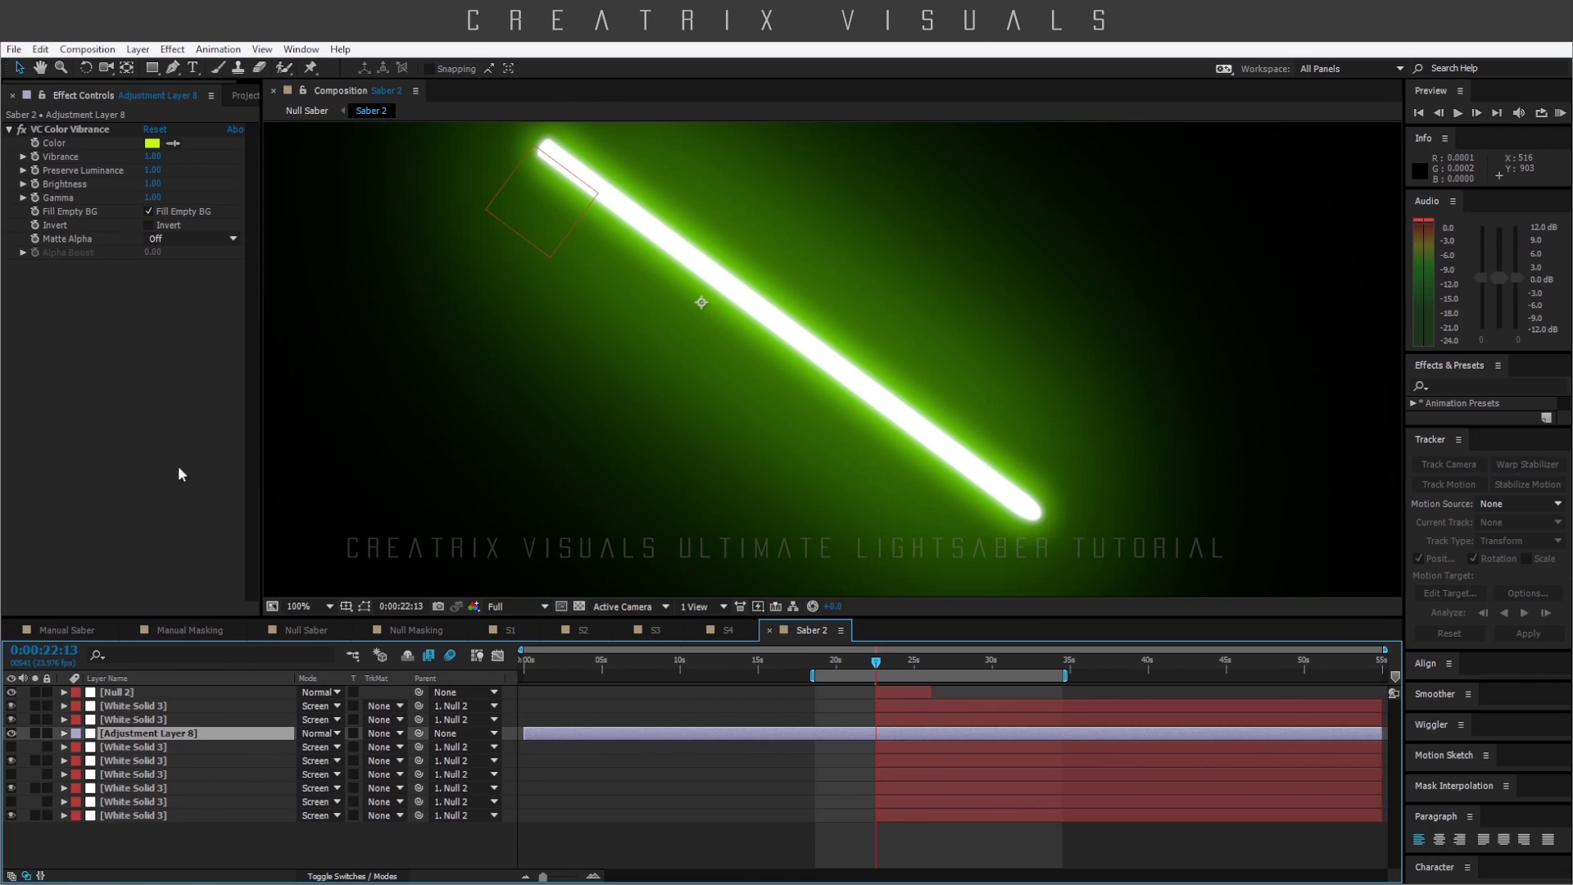
pyautogui.click(98, 128)
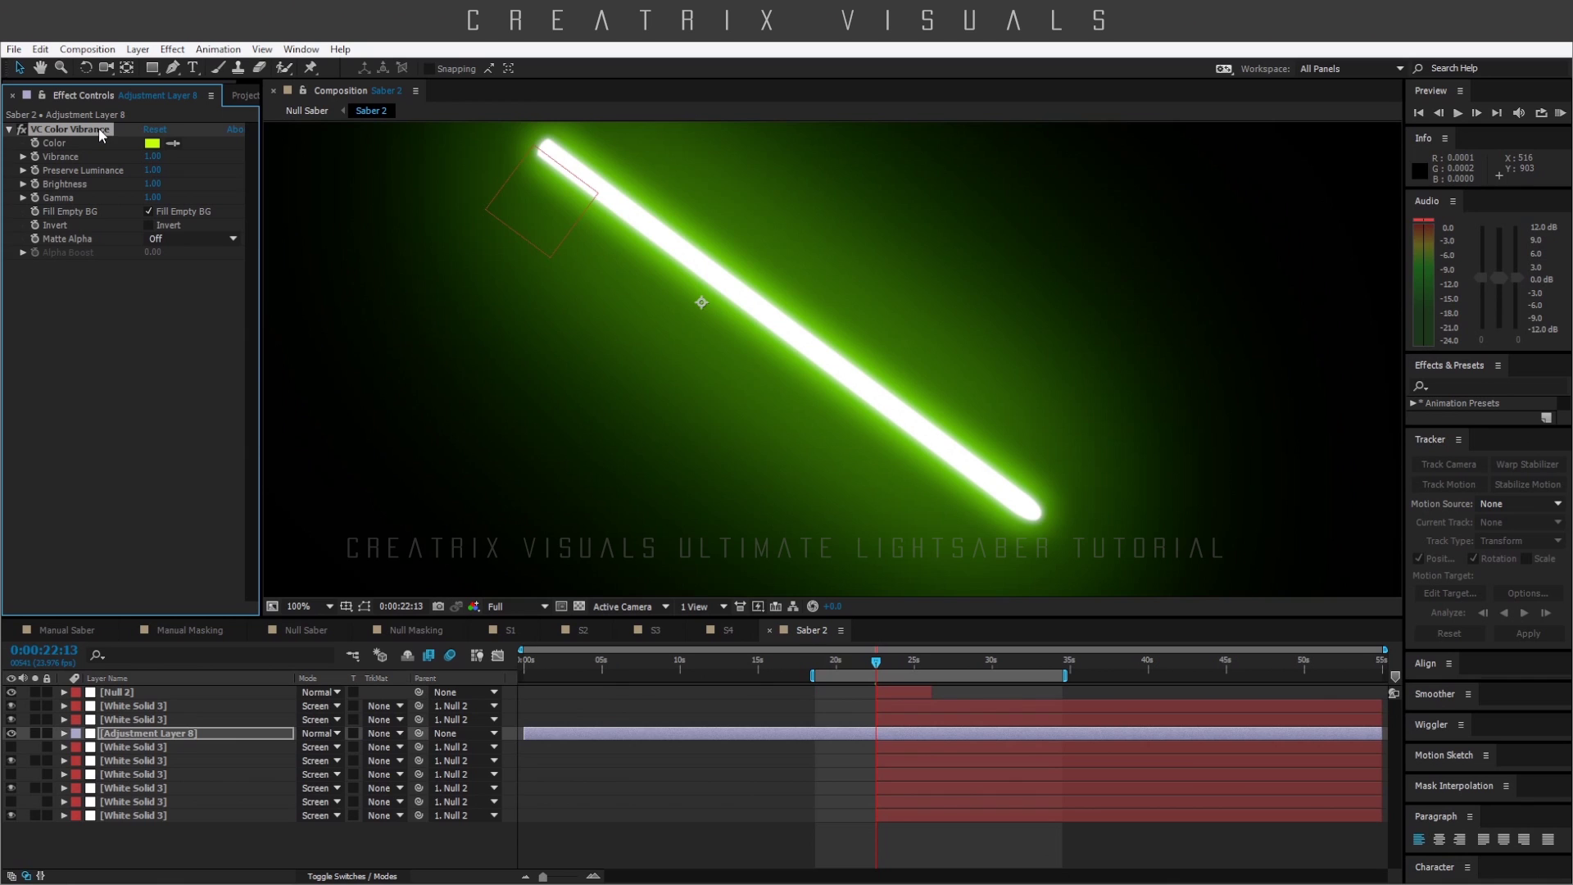
pyautogui.scroll(-1, 491, 308)
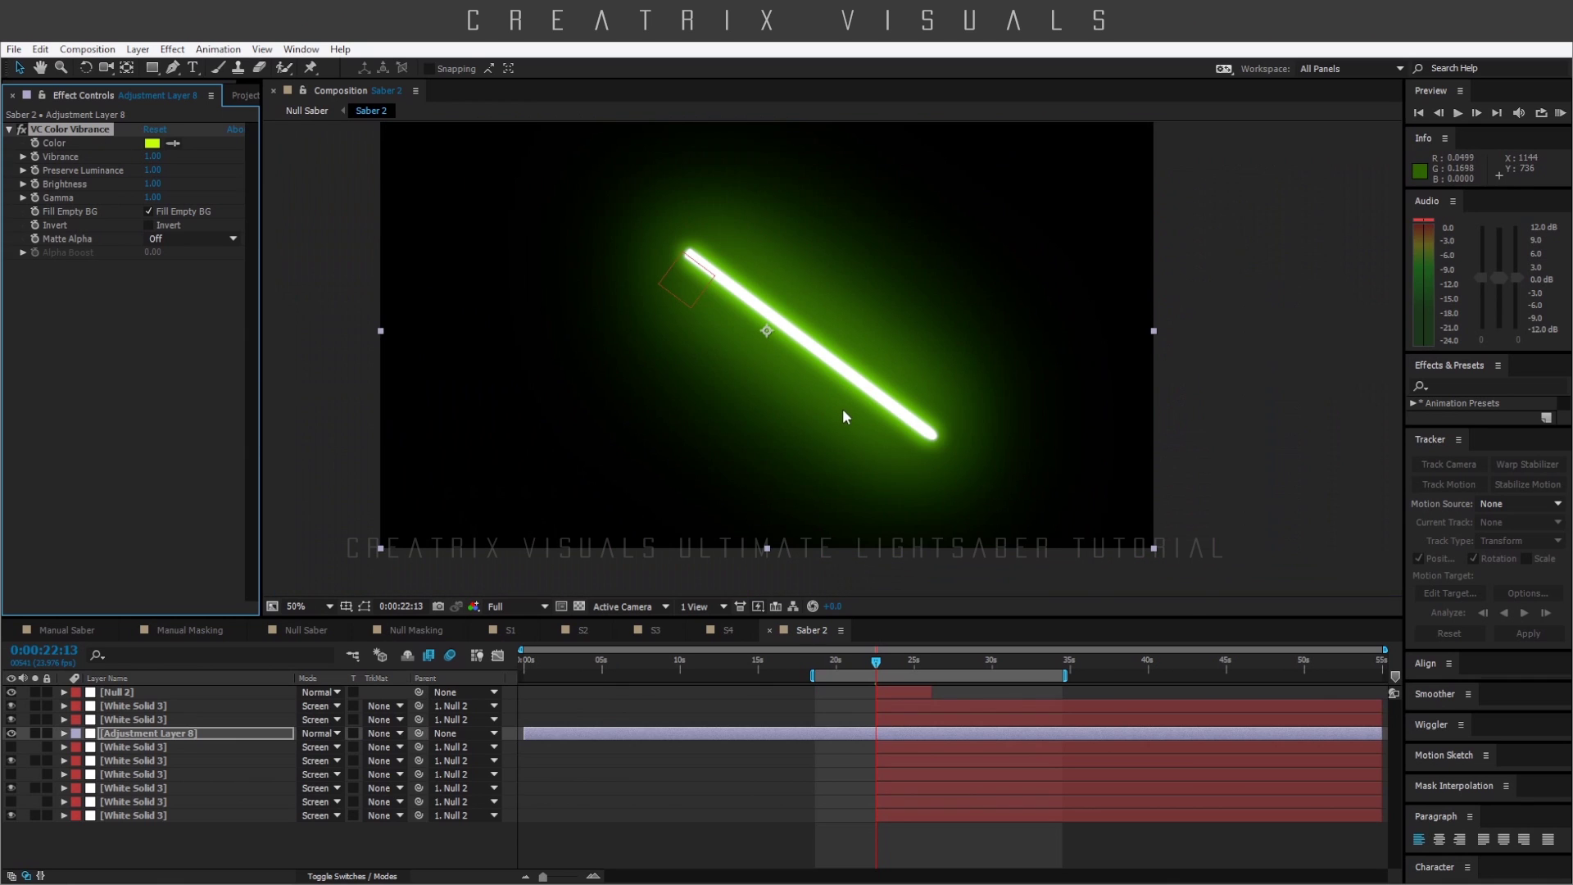
pyautogui.scroll(1, 837, 409)
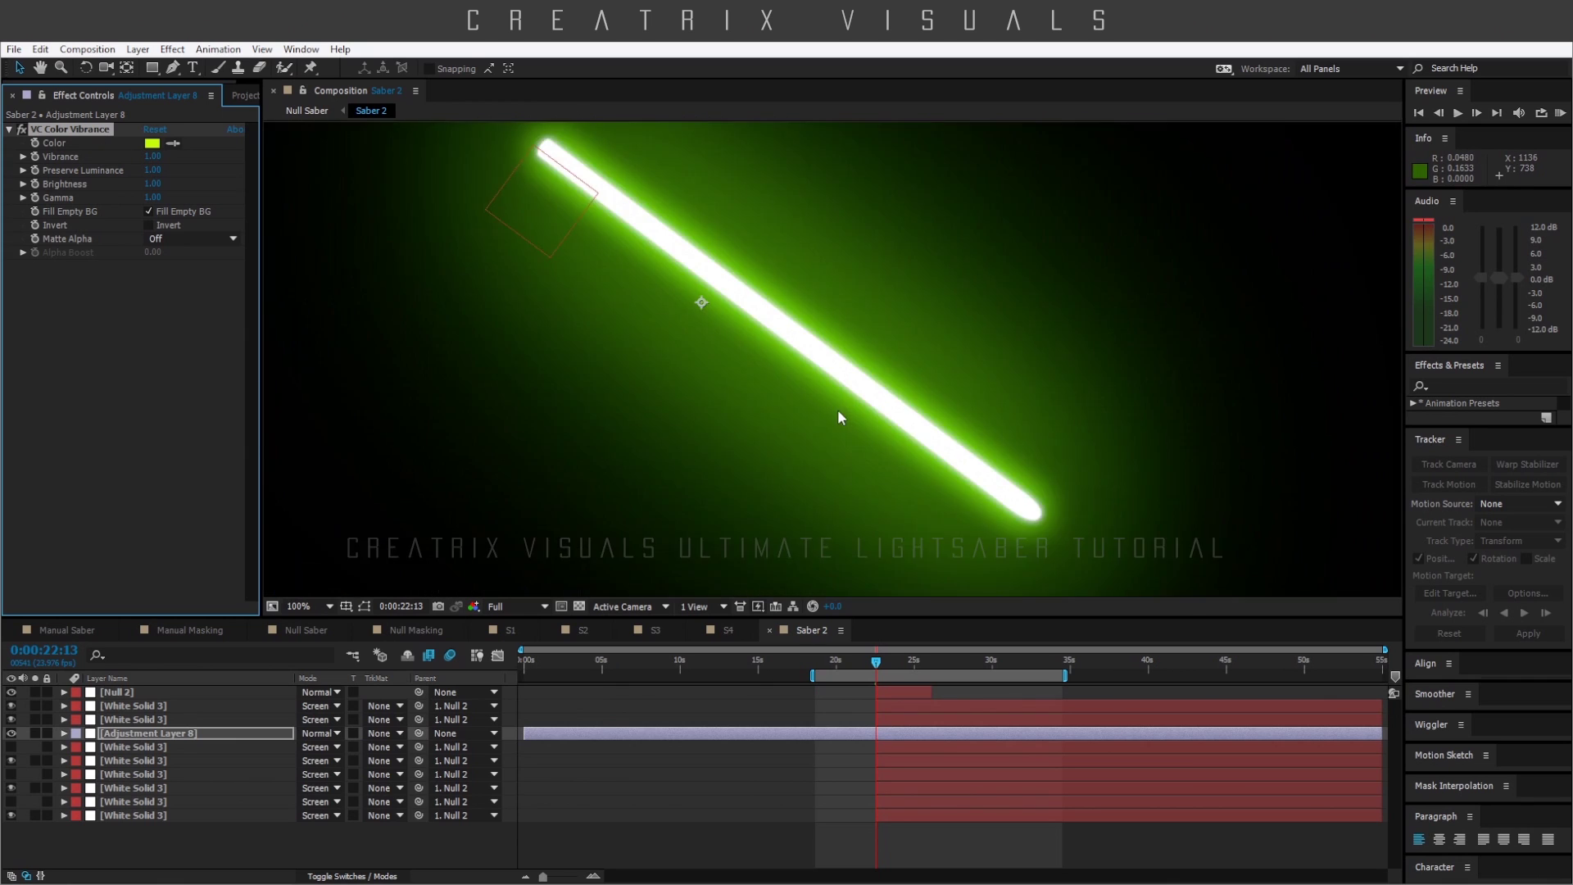
pyautogui.scroll(1, 839, 411)
pyautogui.scroll(-1, 976, 242)
# - Open the Null Saber composition and compare the footage with the Saber 2 layer hidden and visible
pyautogui.click(292, 627)
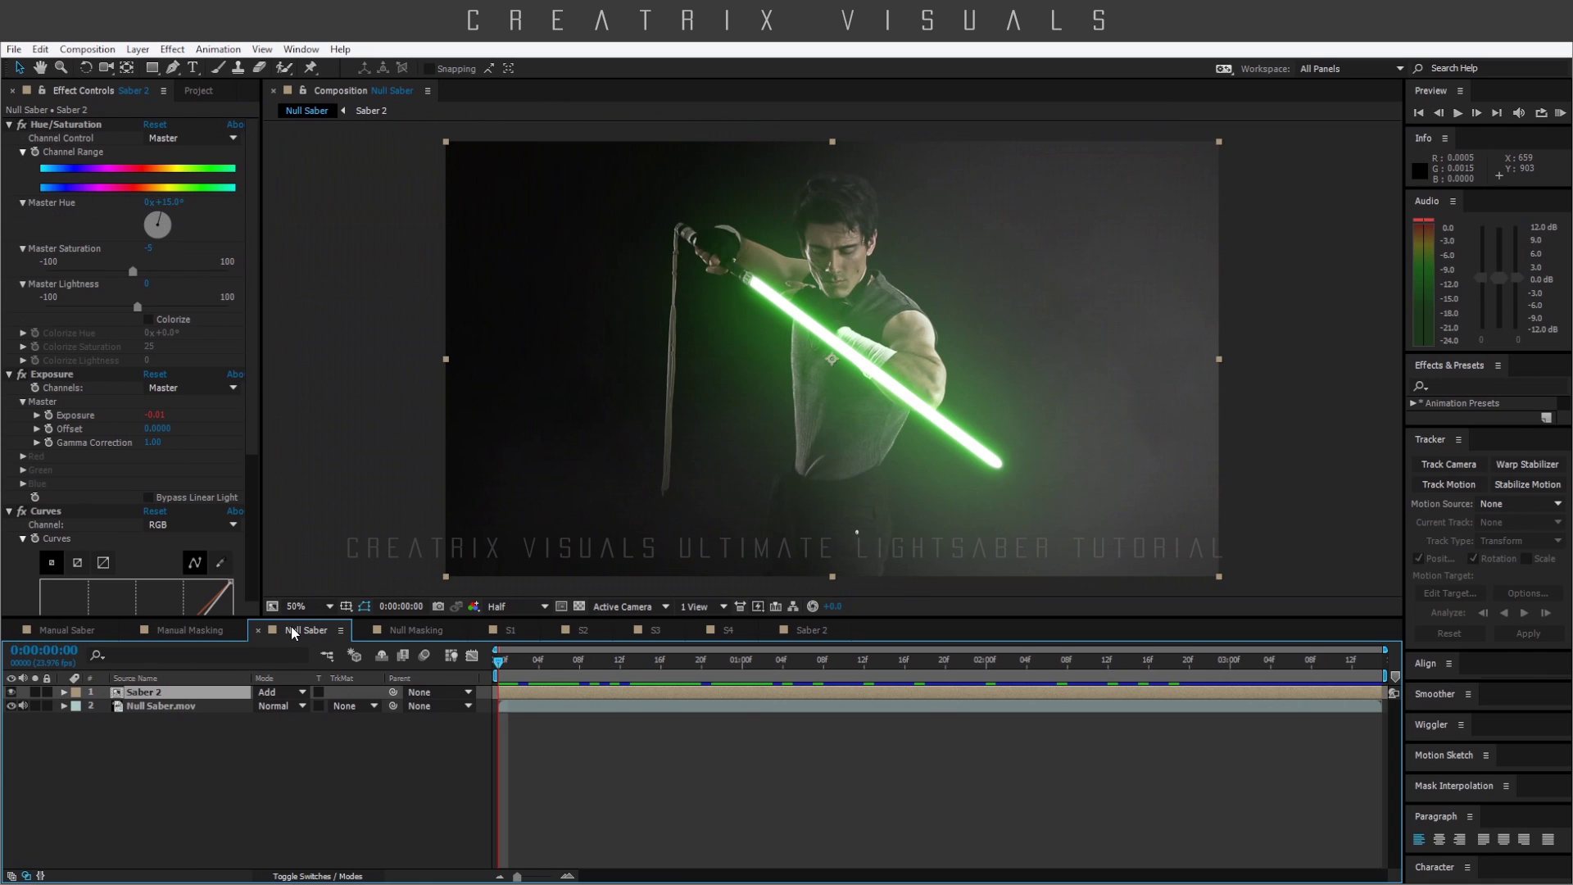
pyautogui.click(12, 692)
pyautogui.click(13, 692)
# - Try a different Master Hue in Saber 2's Hue/Saturation effect and undo the change
pyautogui.click(165, 233)
pyautogui.moveTo(165, 231); pyautogui.dragTo(179, 268)
pyautogui.hotkey('ctrl', 'z')
pyautogui.hotkey('ctrl', 'z')
pyautogui.hotkey('ctrl', 'z')
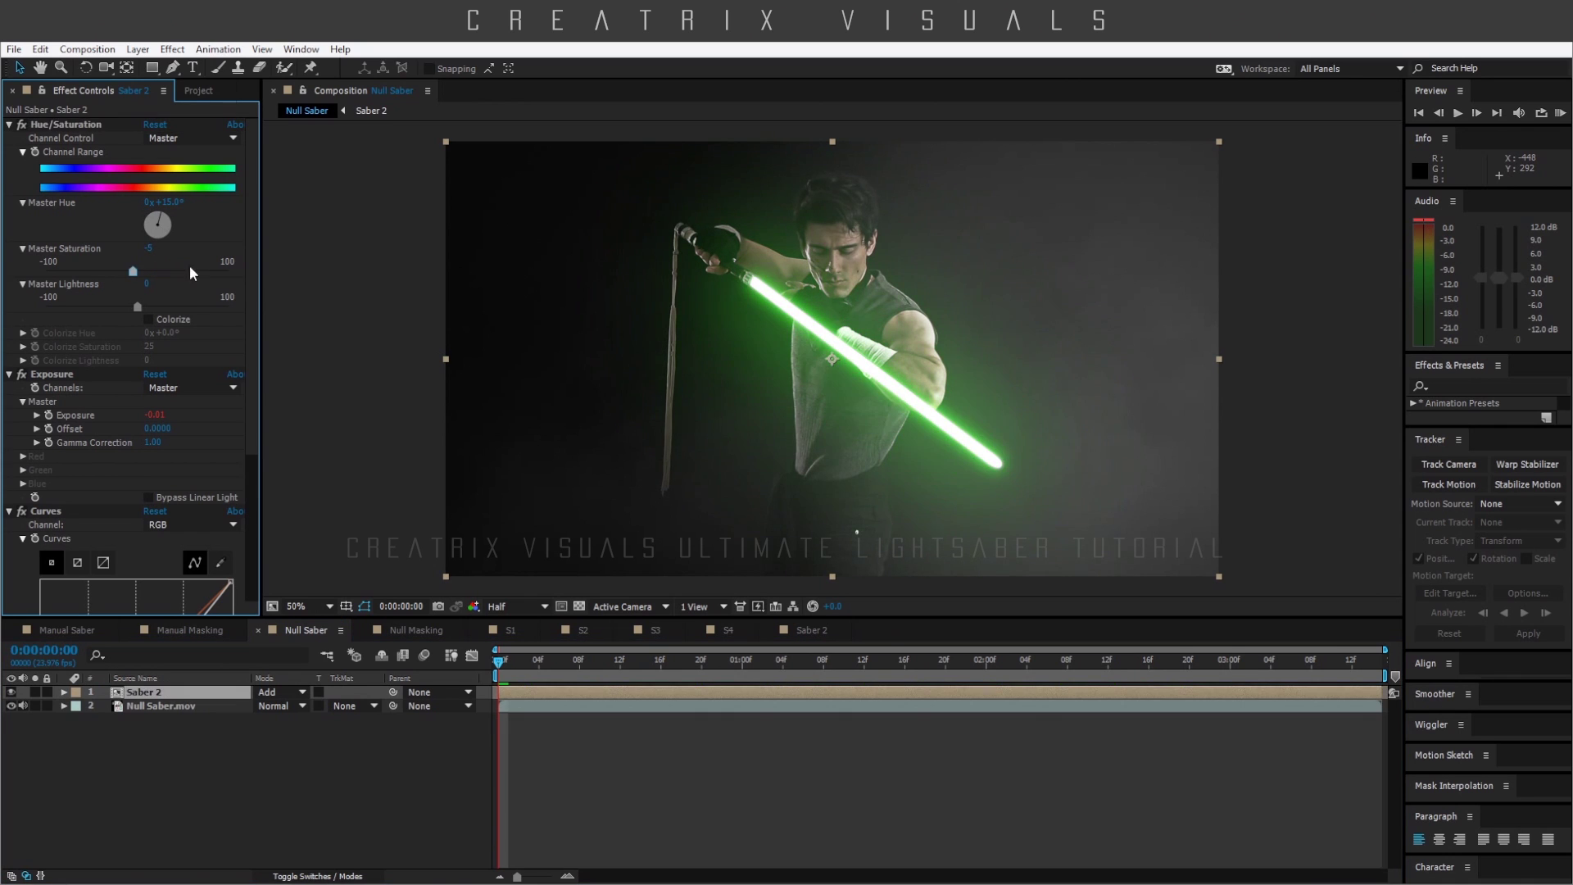
# - Collapse Saber 2's Hue/Saturation settings and expand its Exposure effect in the timeline down to the Master Exposure property
pyautogui.press('/')
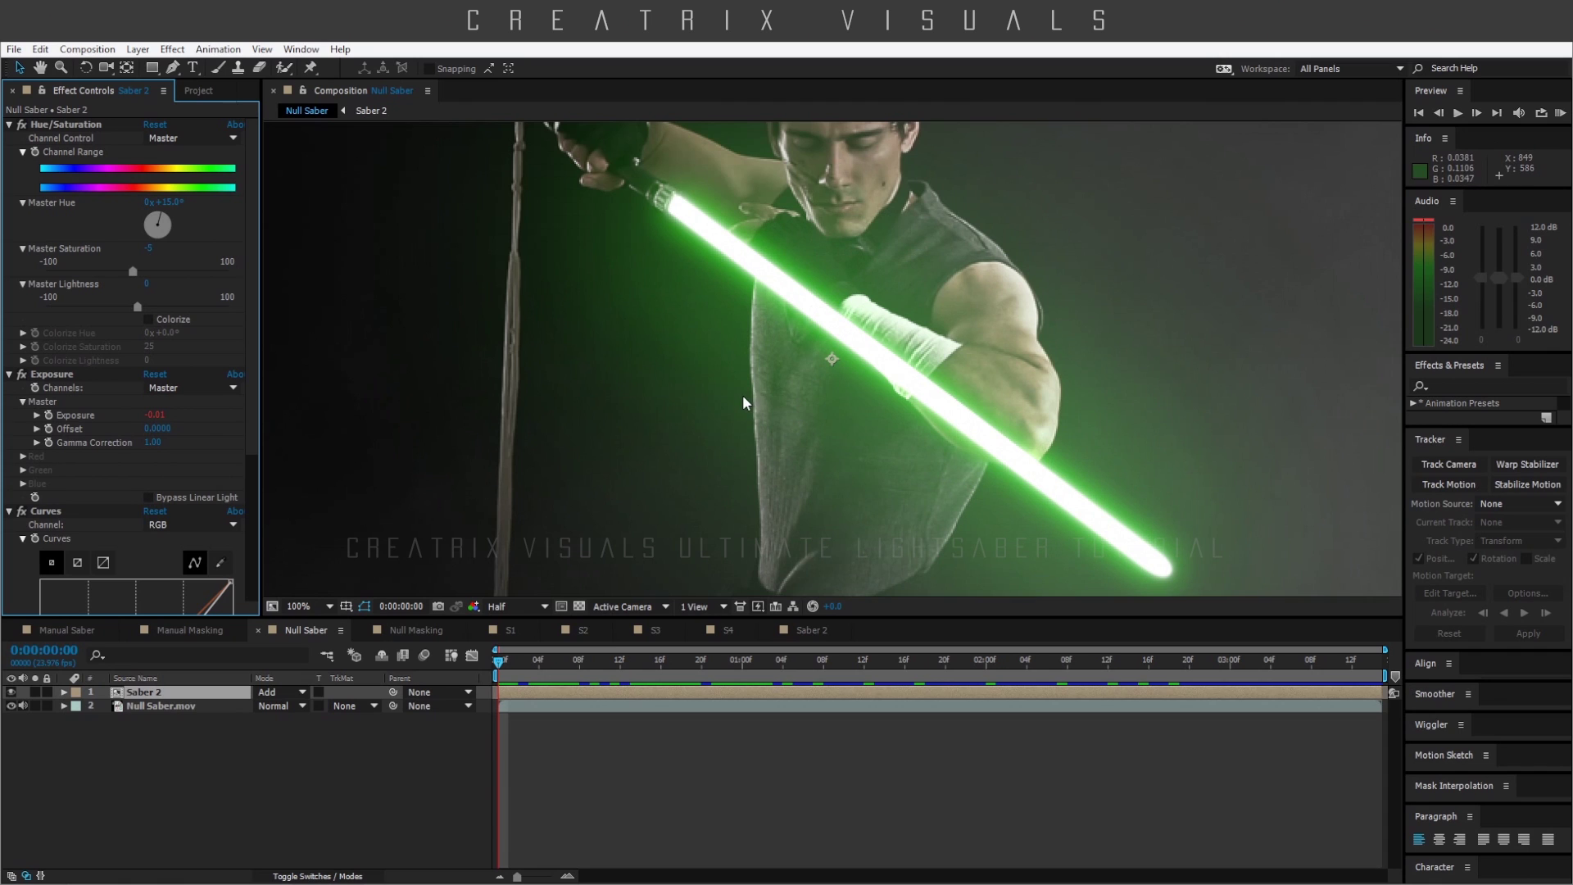
pyautogui.press(',')
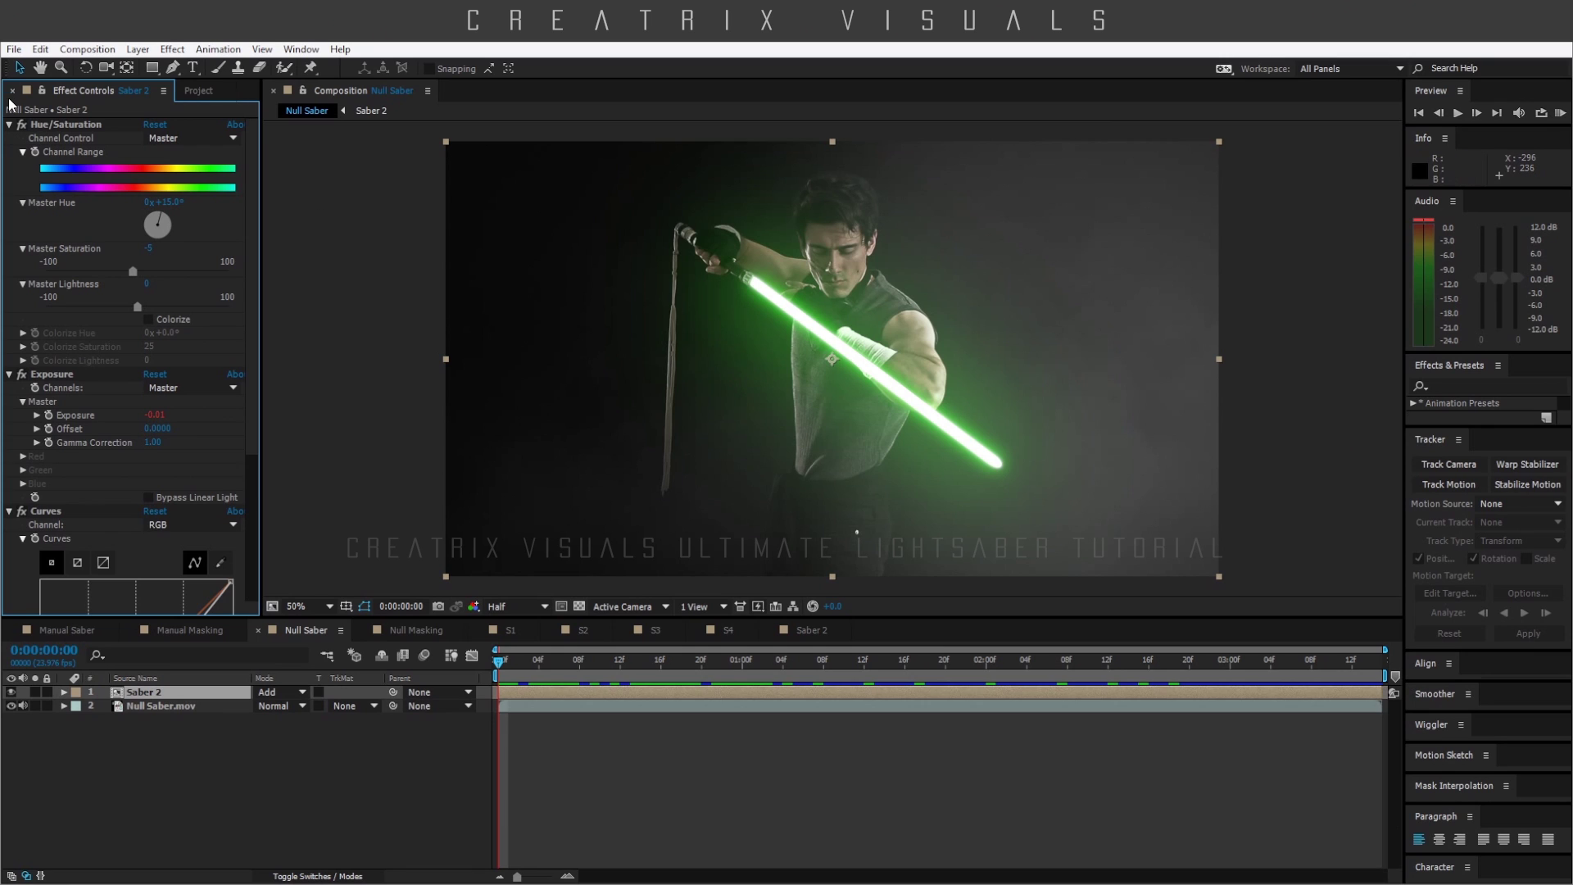
pyautogui.click(10, 124)
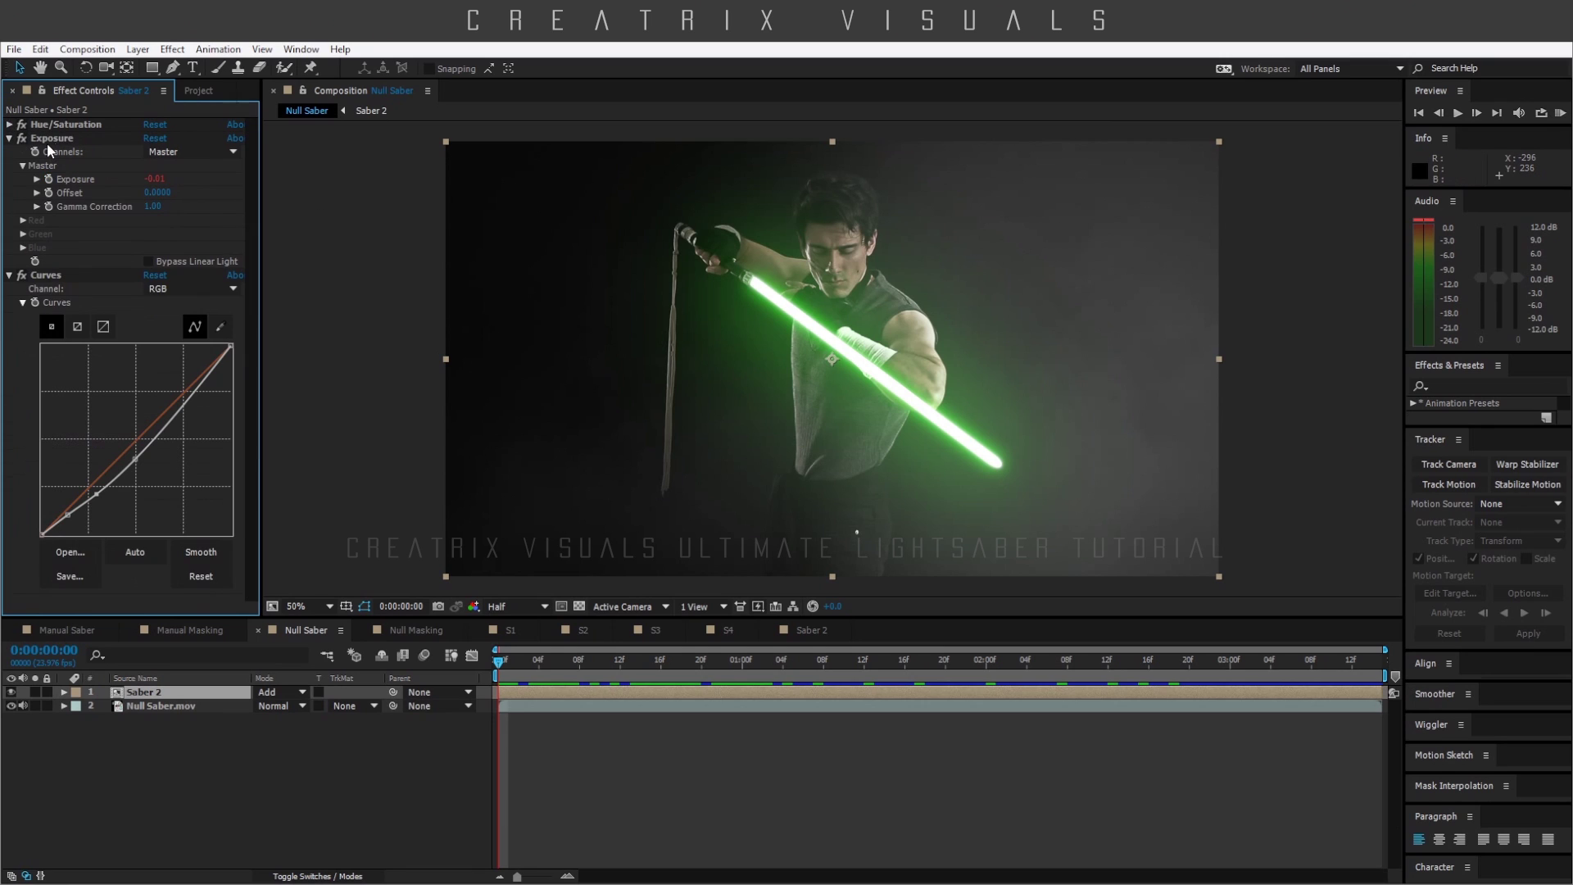
pyautogui.click(59, 138)
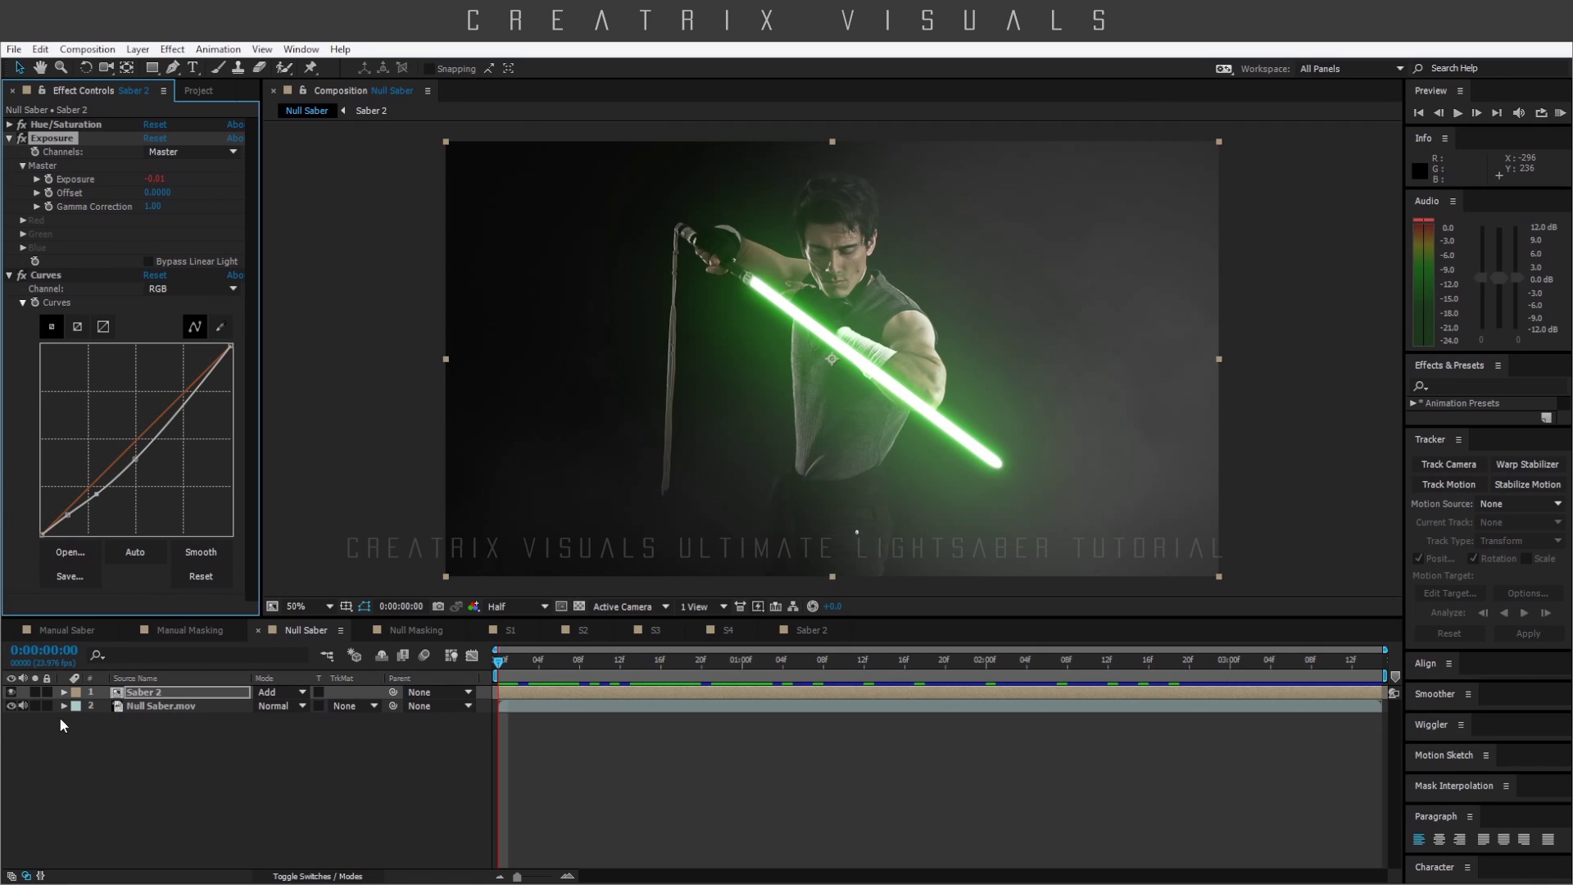
pyautogui.click(63, 692)
pyautogui.click(78, 705)
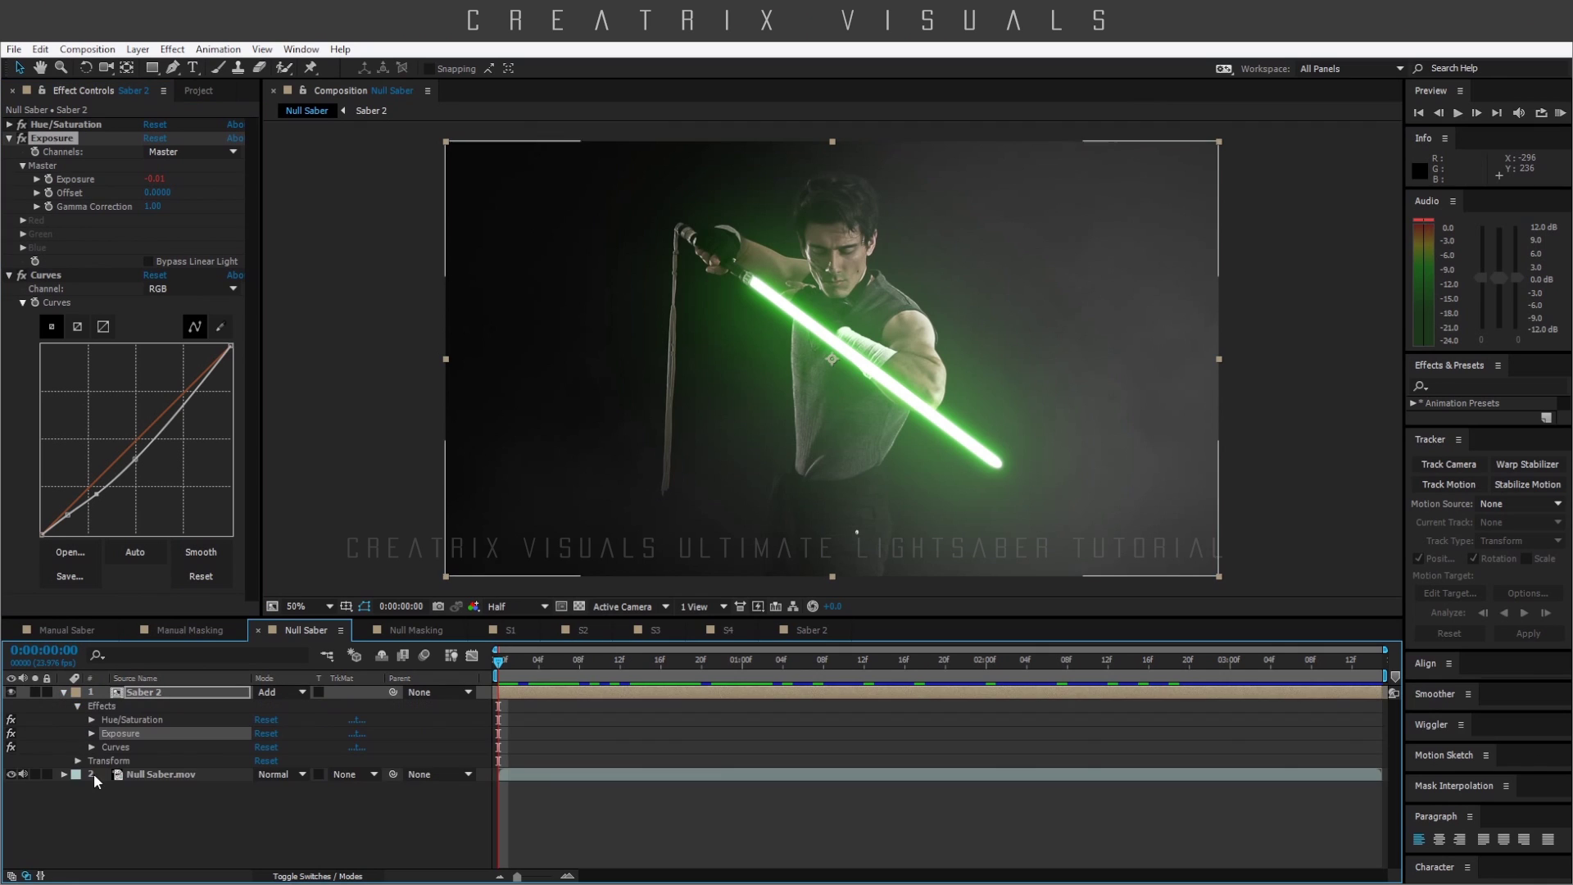
pyautogui.click(92, 733)
pyautogui.click(105, 761)
pyautogui.click(114, 775)
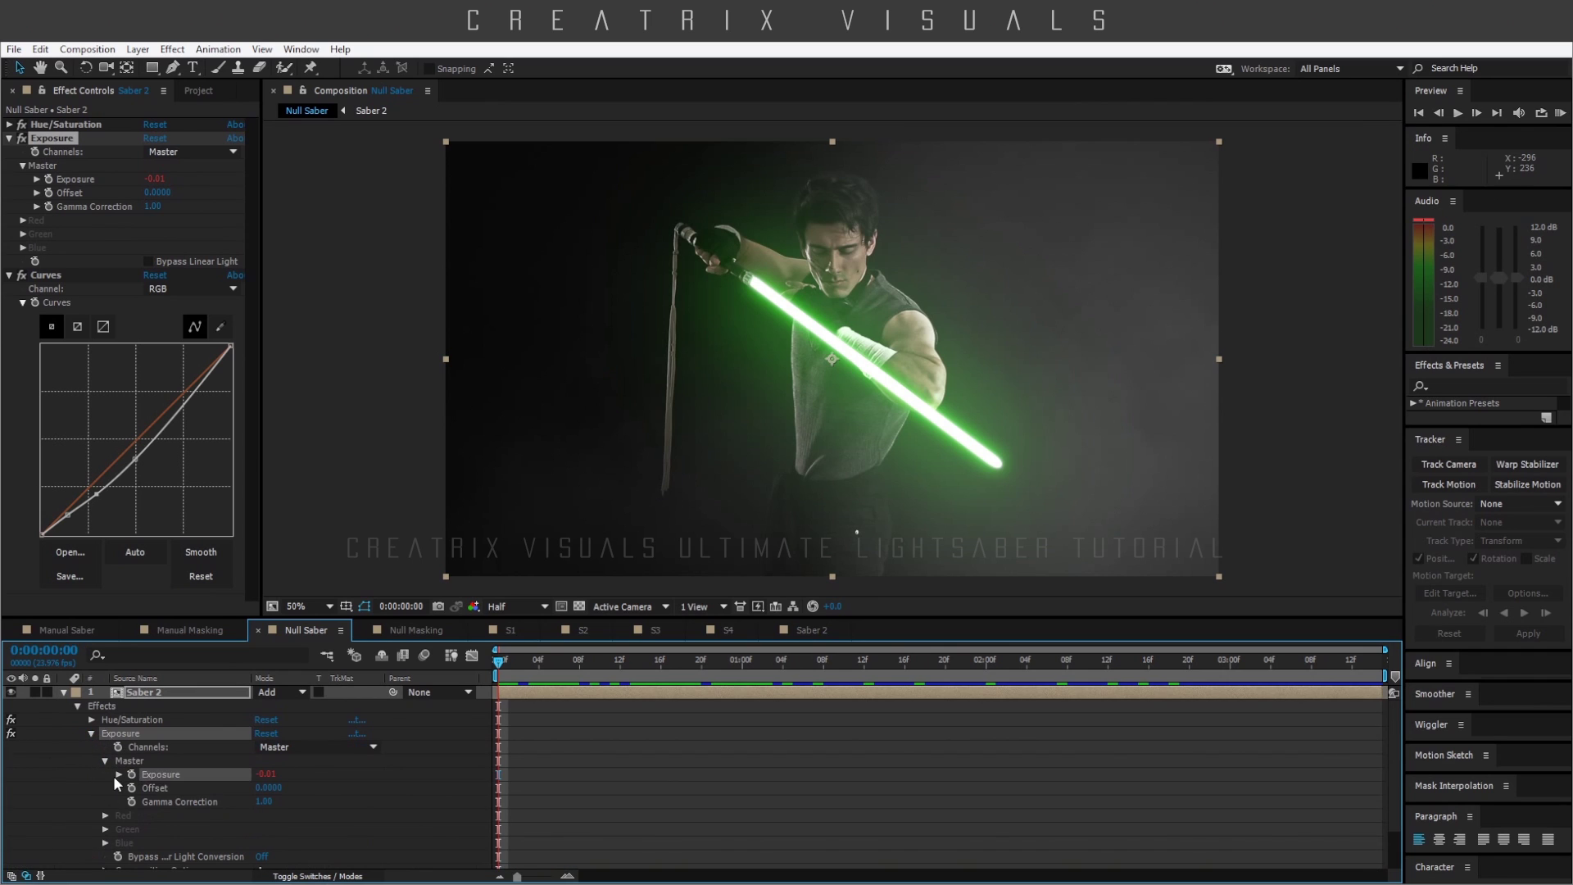
# - Give Saber 2's Exposure property the expression wiggle(50,.10) and collapse the layer's properties
pyautogui.hotkey('alt', 'shift', '=')
pyautogui.write('wiggle(50,10)')
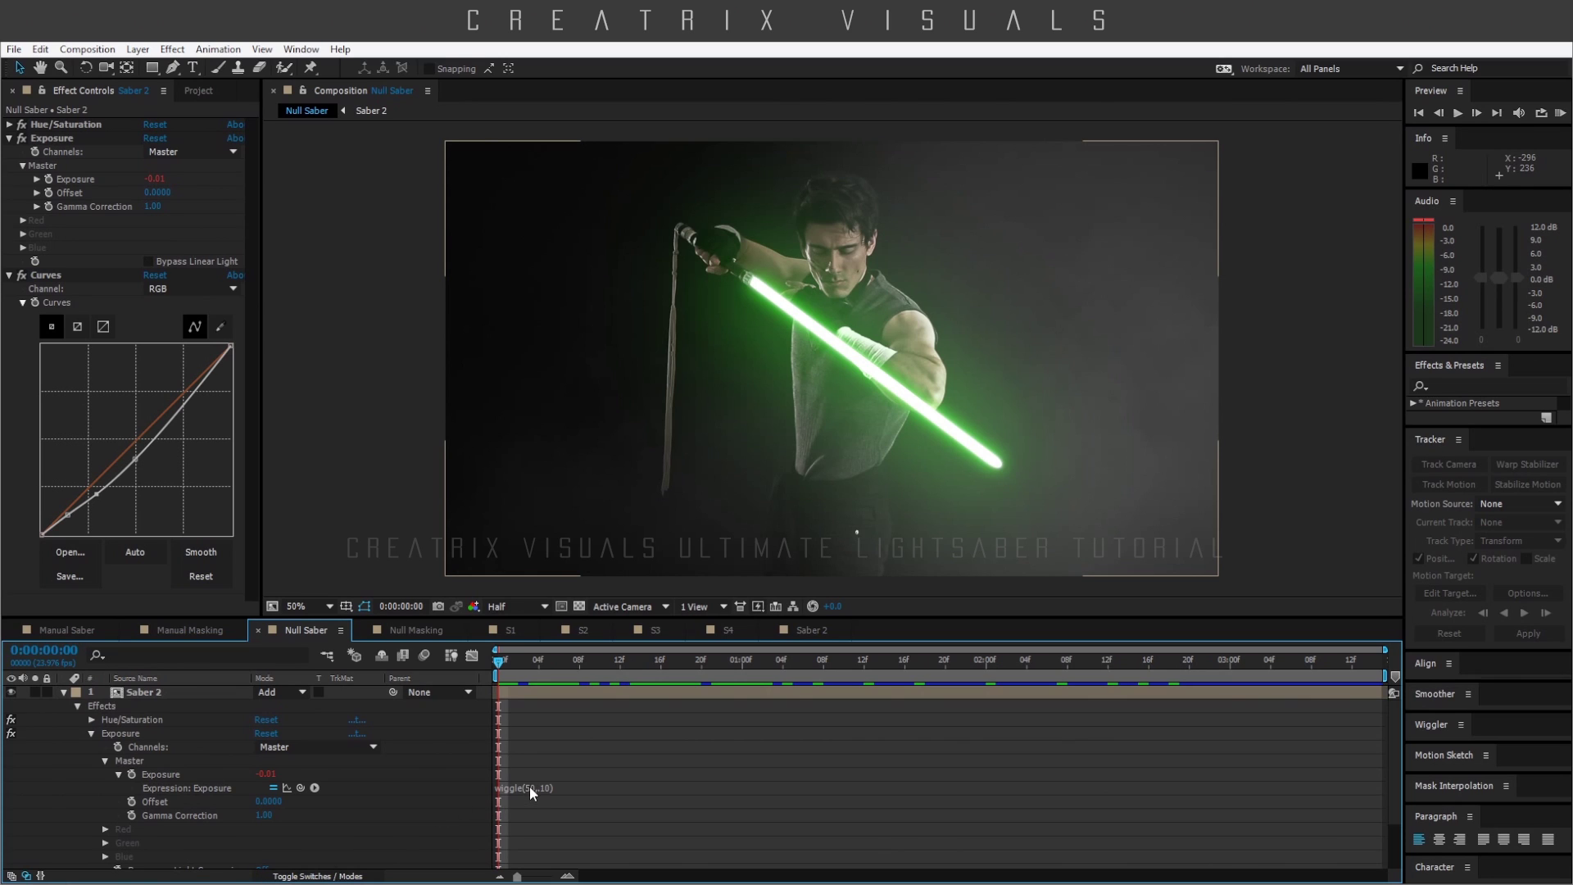
pyautogui.click(508, 788)
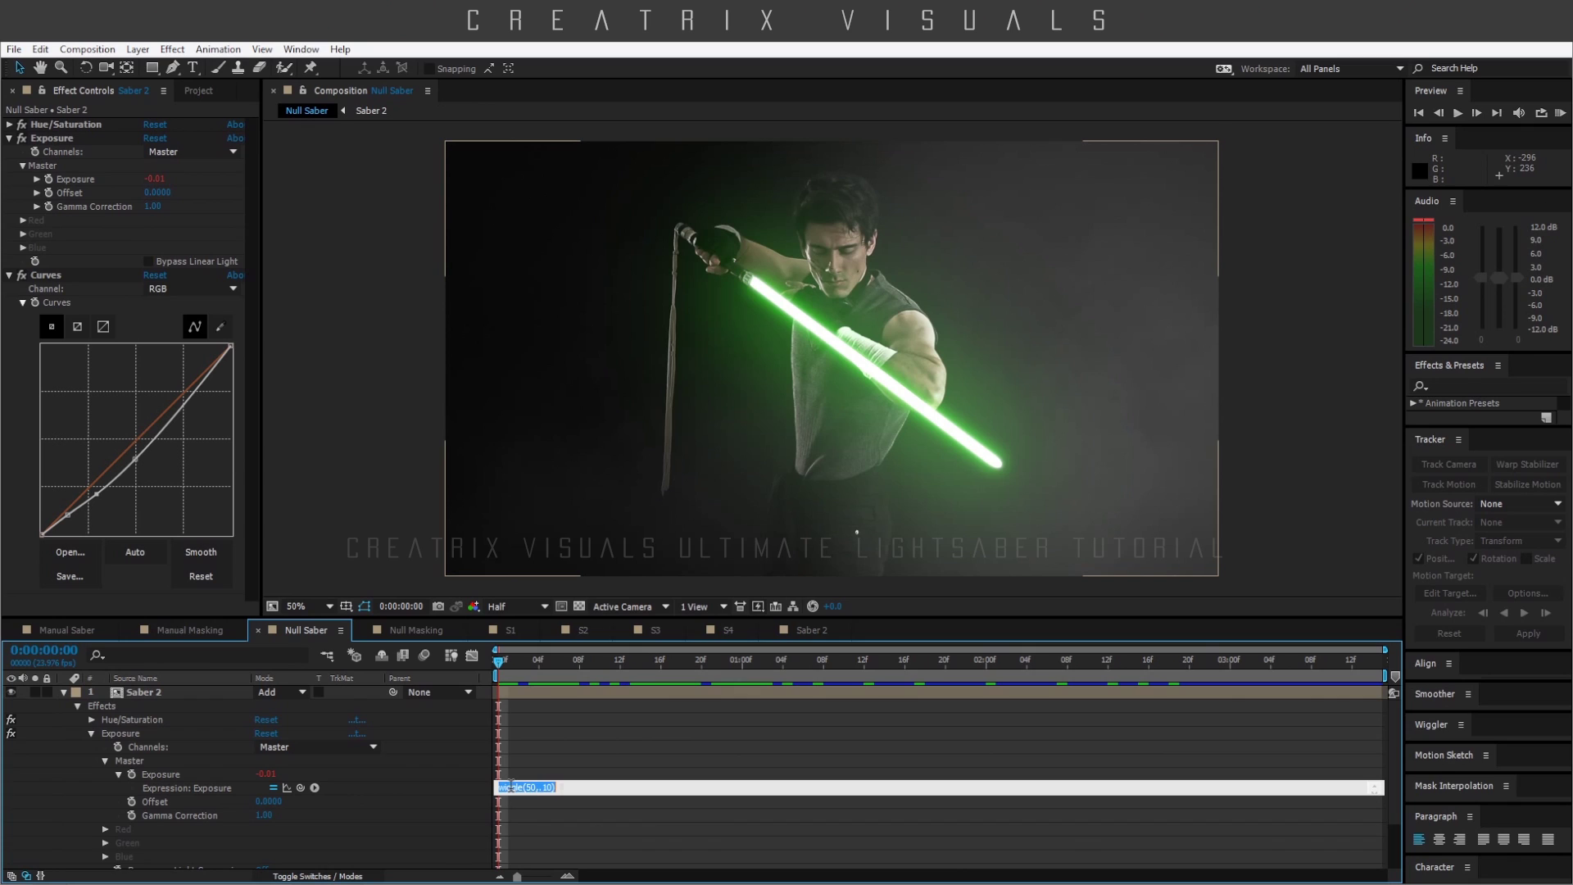
pyautogui.click(556, 788)
pyautogui.write(')')
pyautogui.click(65, 691)
pyautogui.click(65, 691)
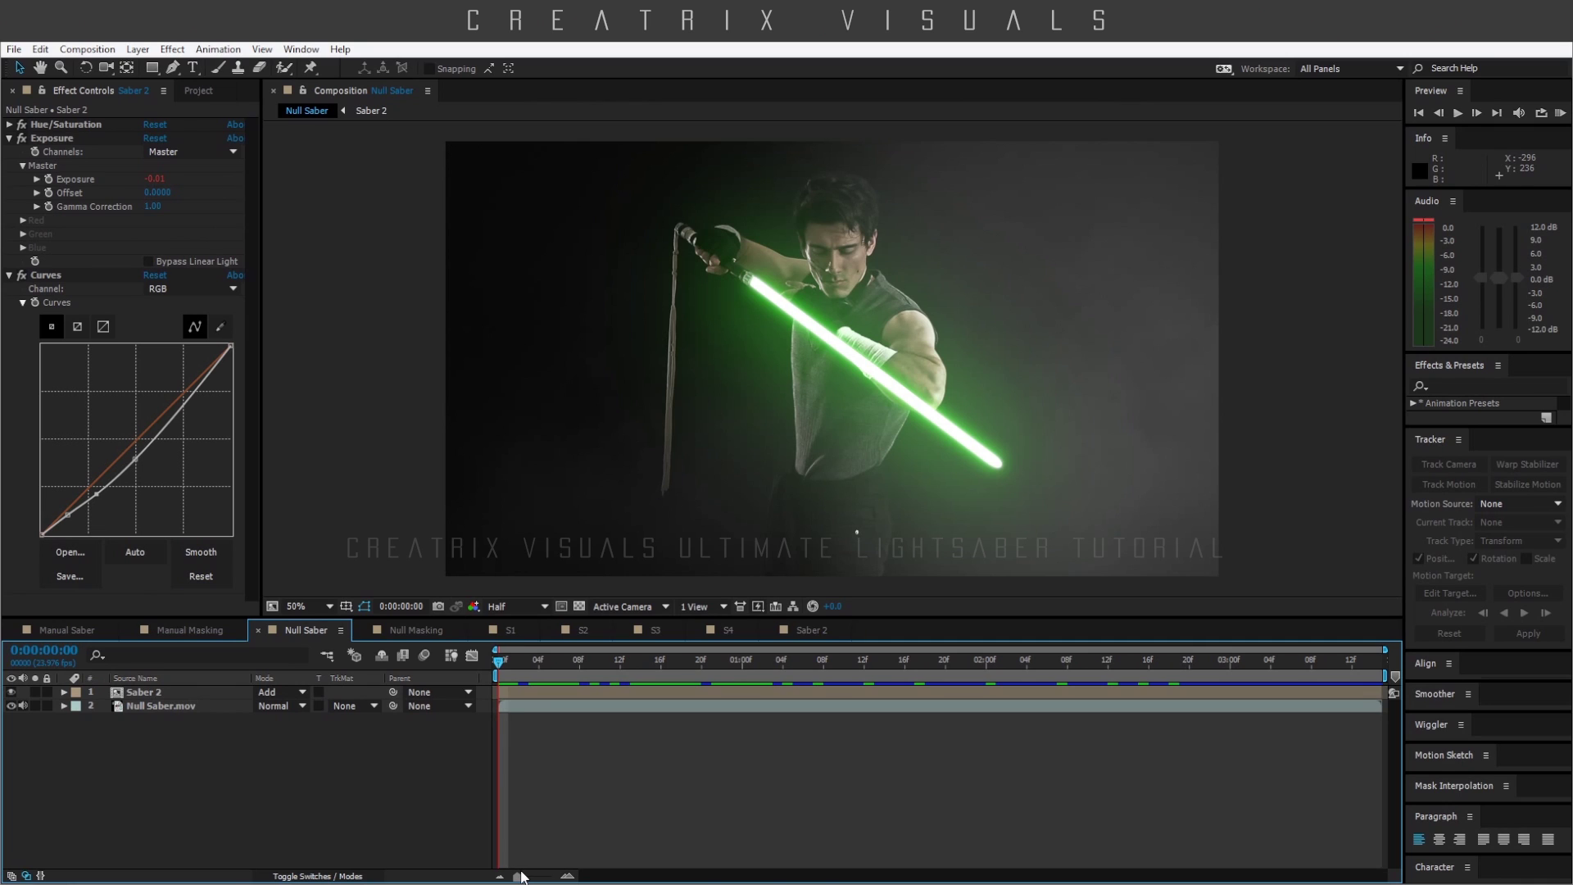
# - Preview the Null Saber composition's playback to check the saber's flicker
pyautogui.press('space')
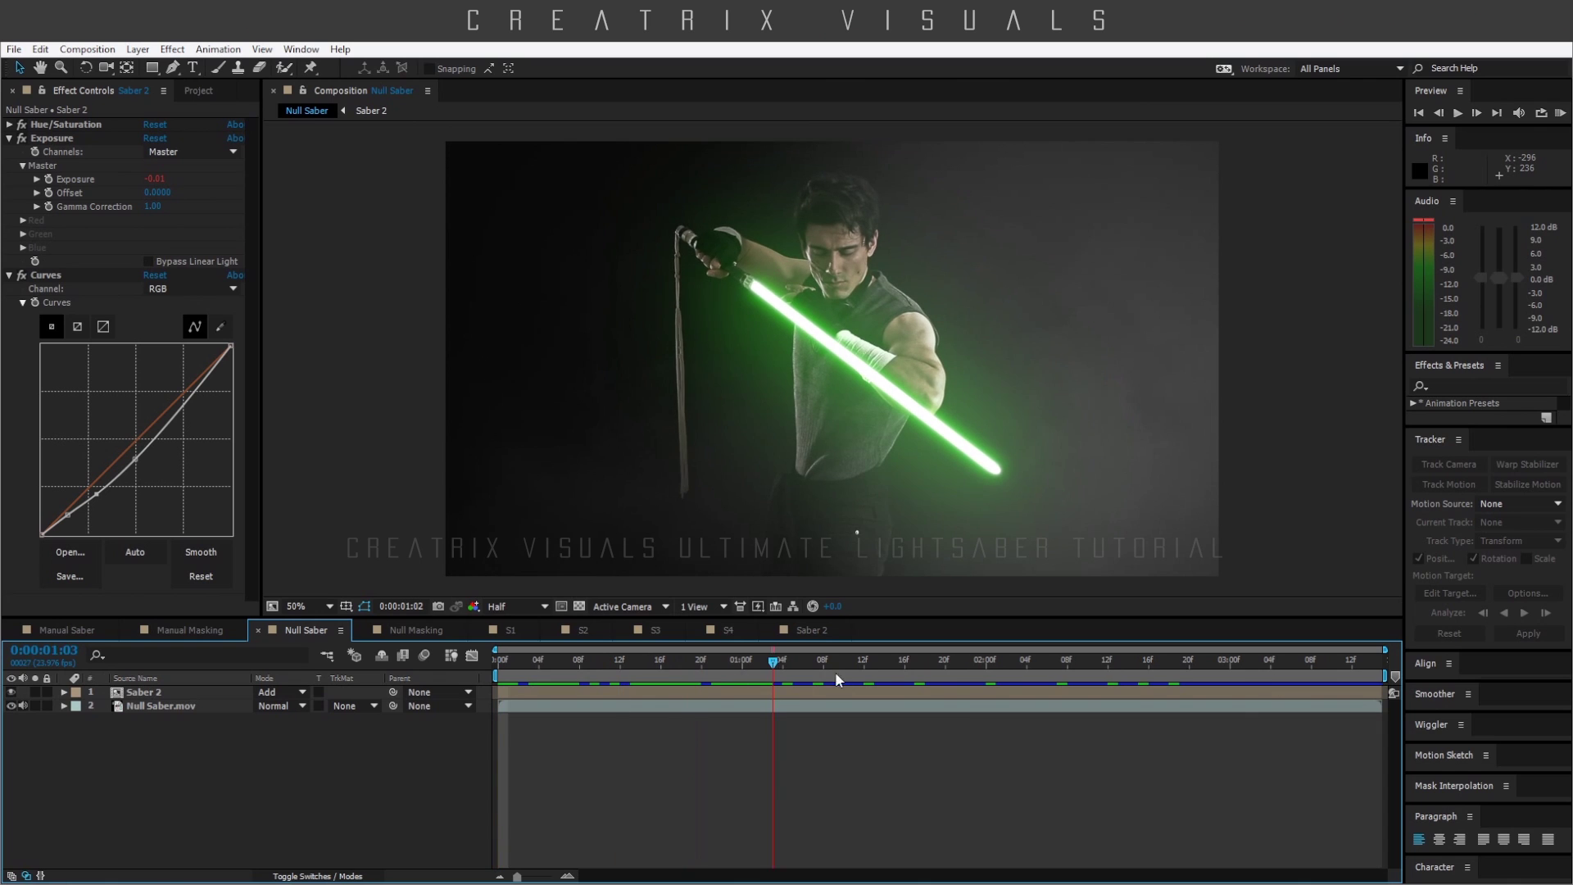
pyautogui.moveTo(1094, 662); pyautogui.dragTo(818, 661)
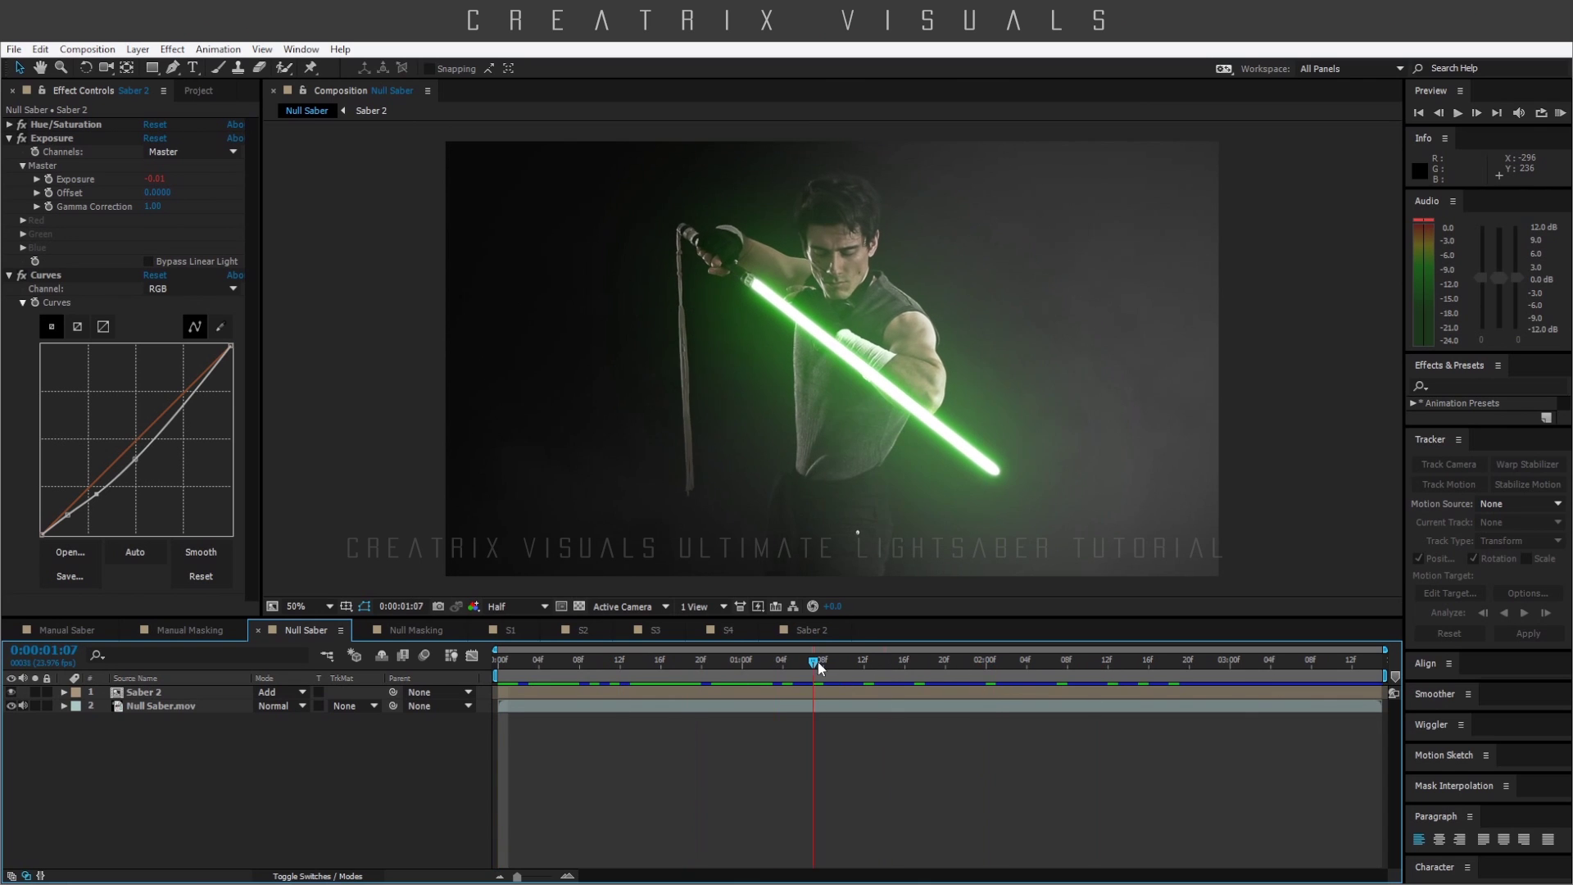
pyautogui.click(1560, 113)
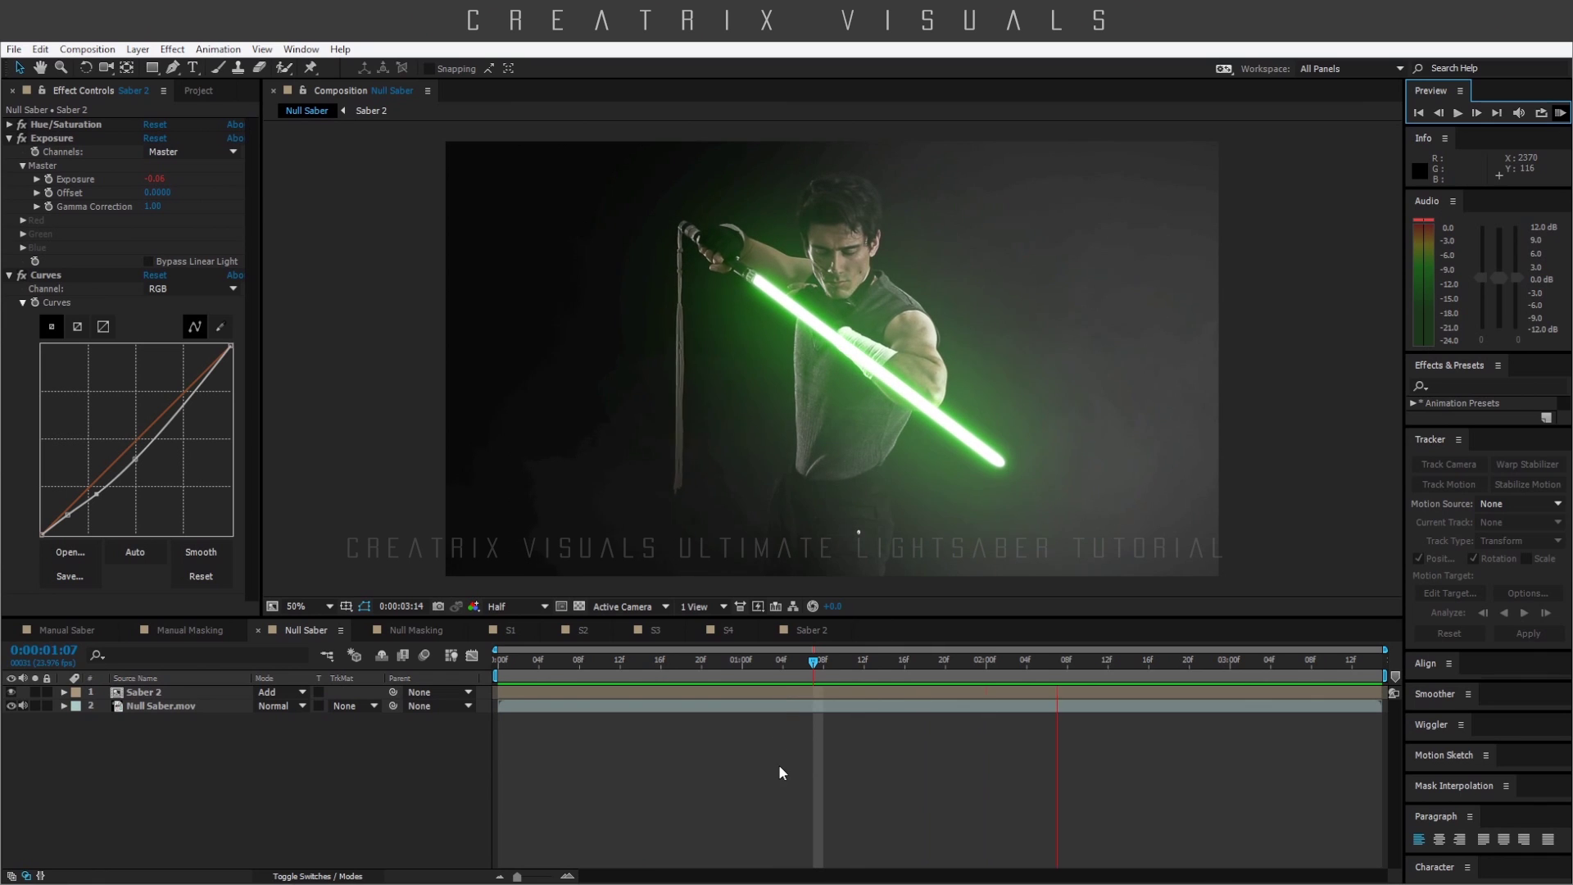
pyautogui.press('space')
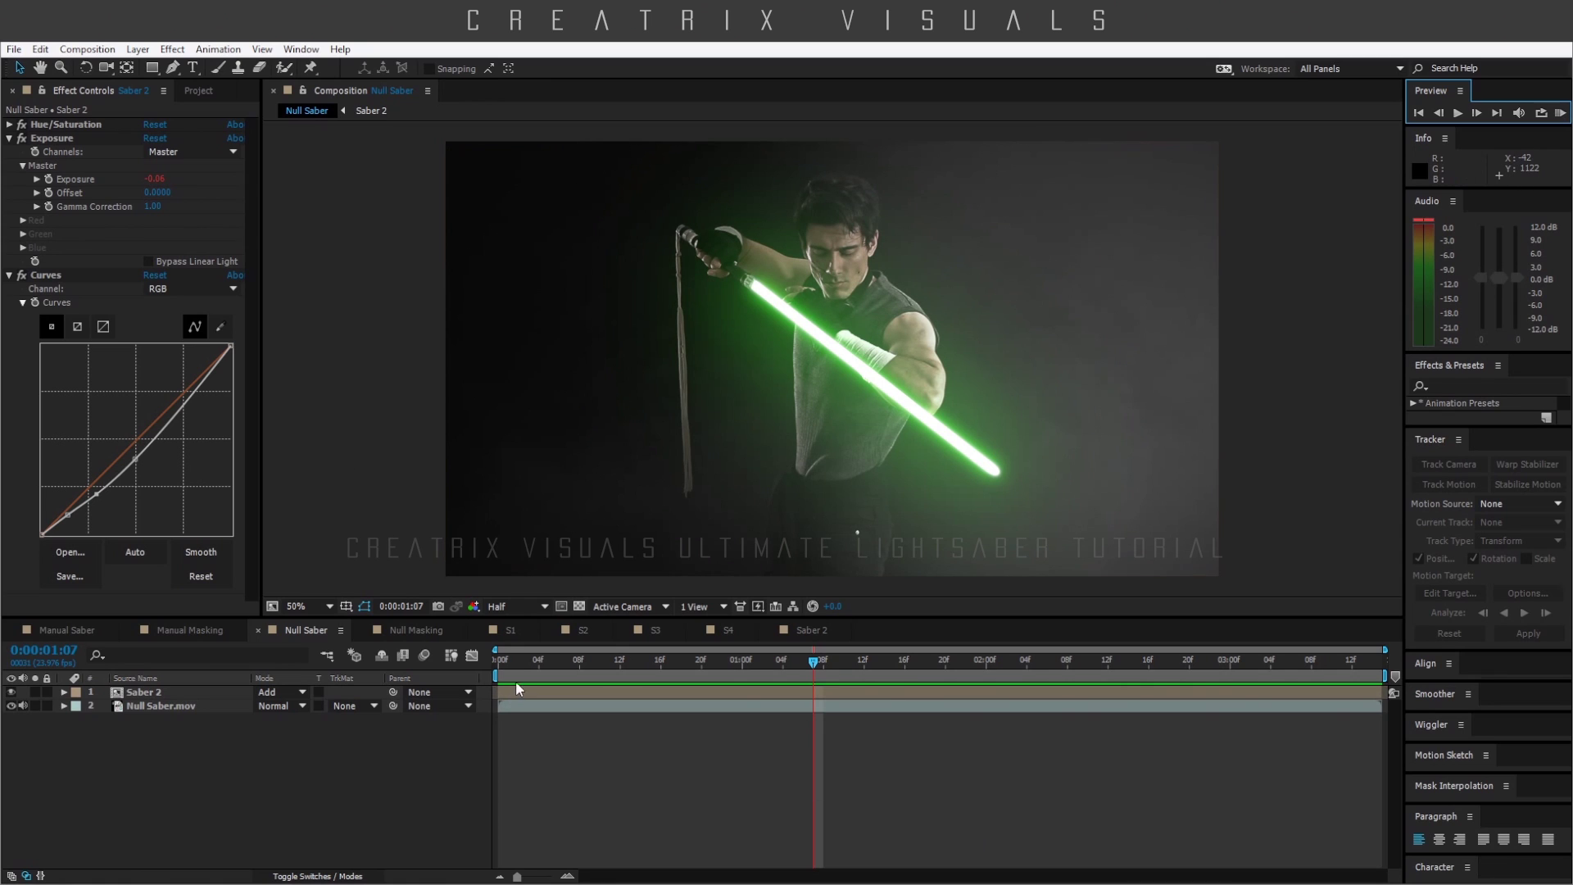
# - Scrub through the Null Saber footage and examine the blade's flicker and tracking up close and in full view
pyautogui.moveTo(510, 660); pyautogui.dragTo(1161, 698)
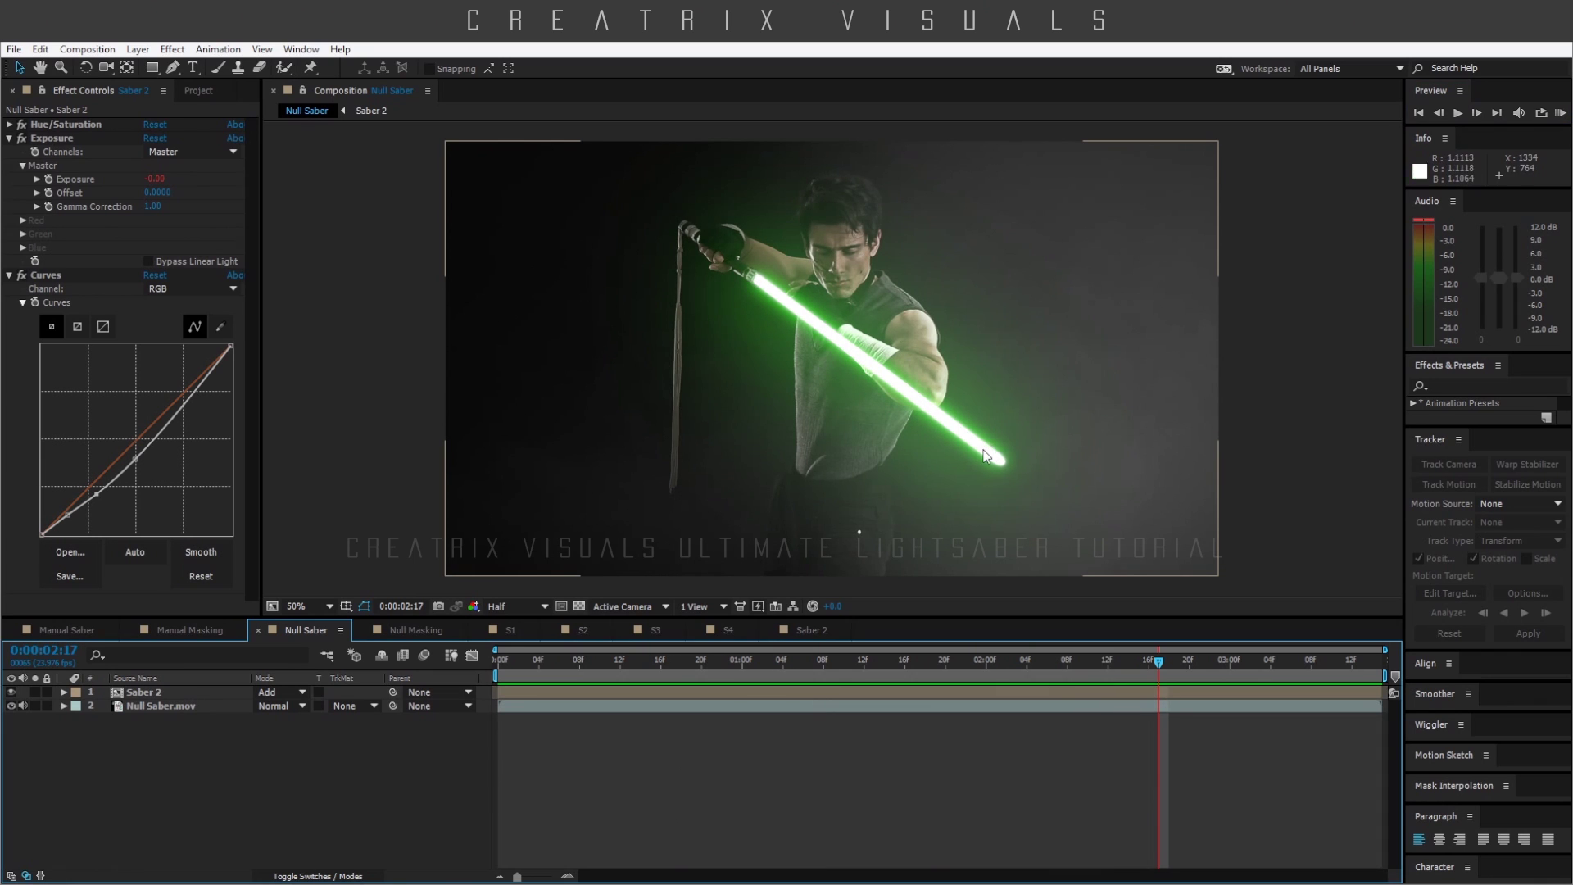
pyautogui.scroll(2, 897, 321)
pyautogui.click(560, 661)
pyautogui.press('space')
pyautogui.moveTo(828, 676); pyautogui.dragTo(1199, 689)
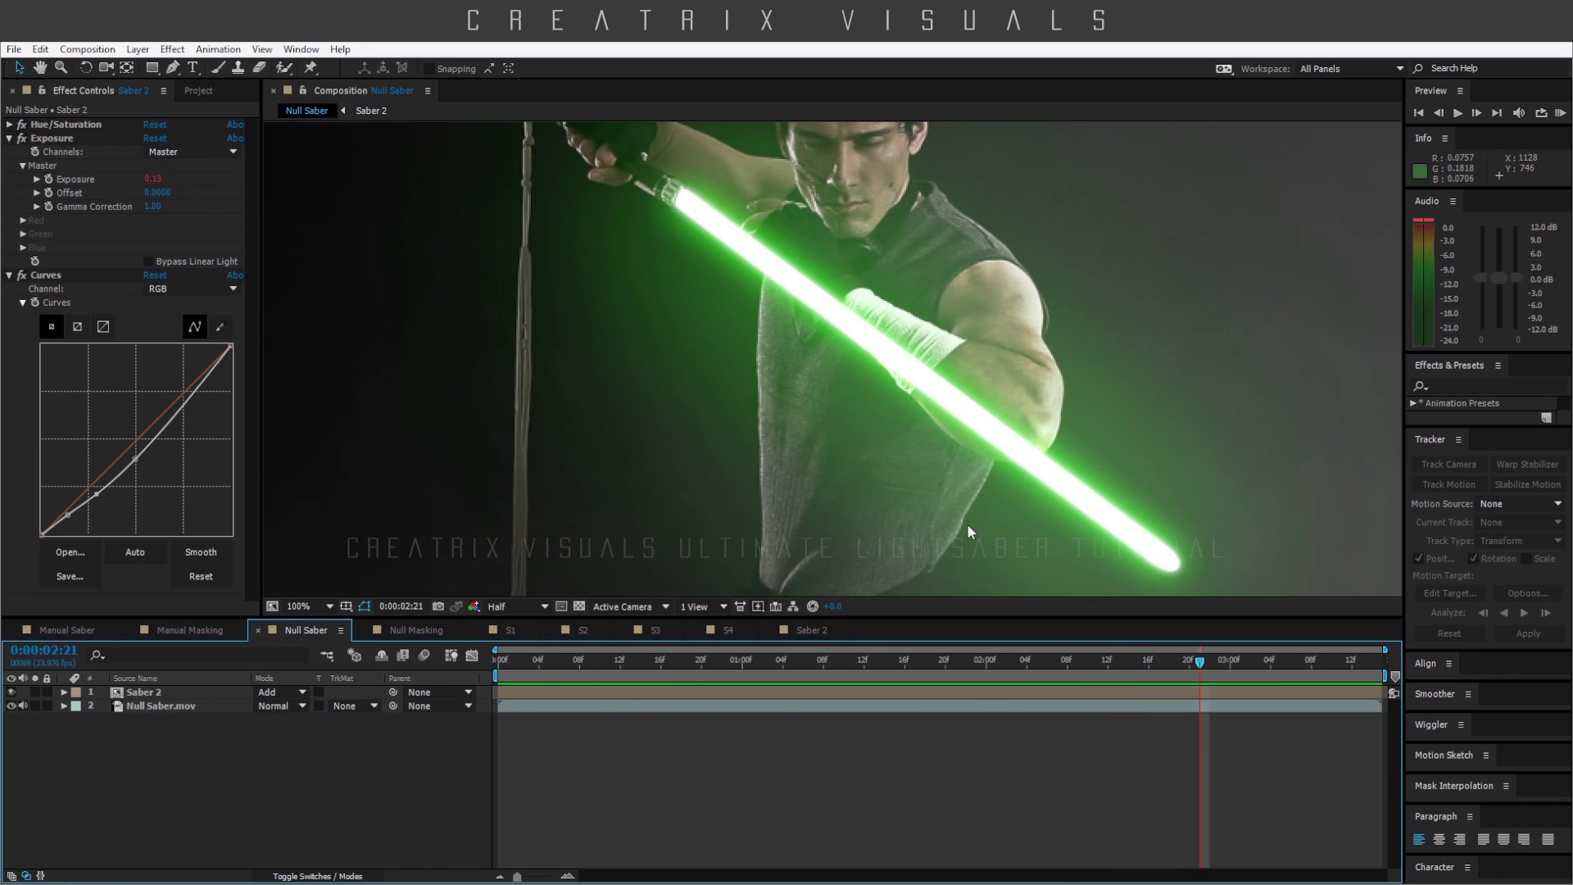
pyautogui.scroll(-2, 899, 455)
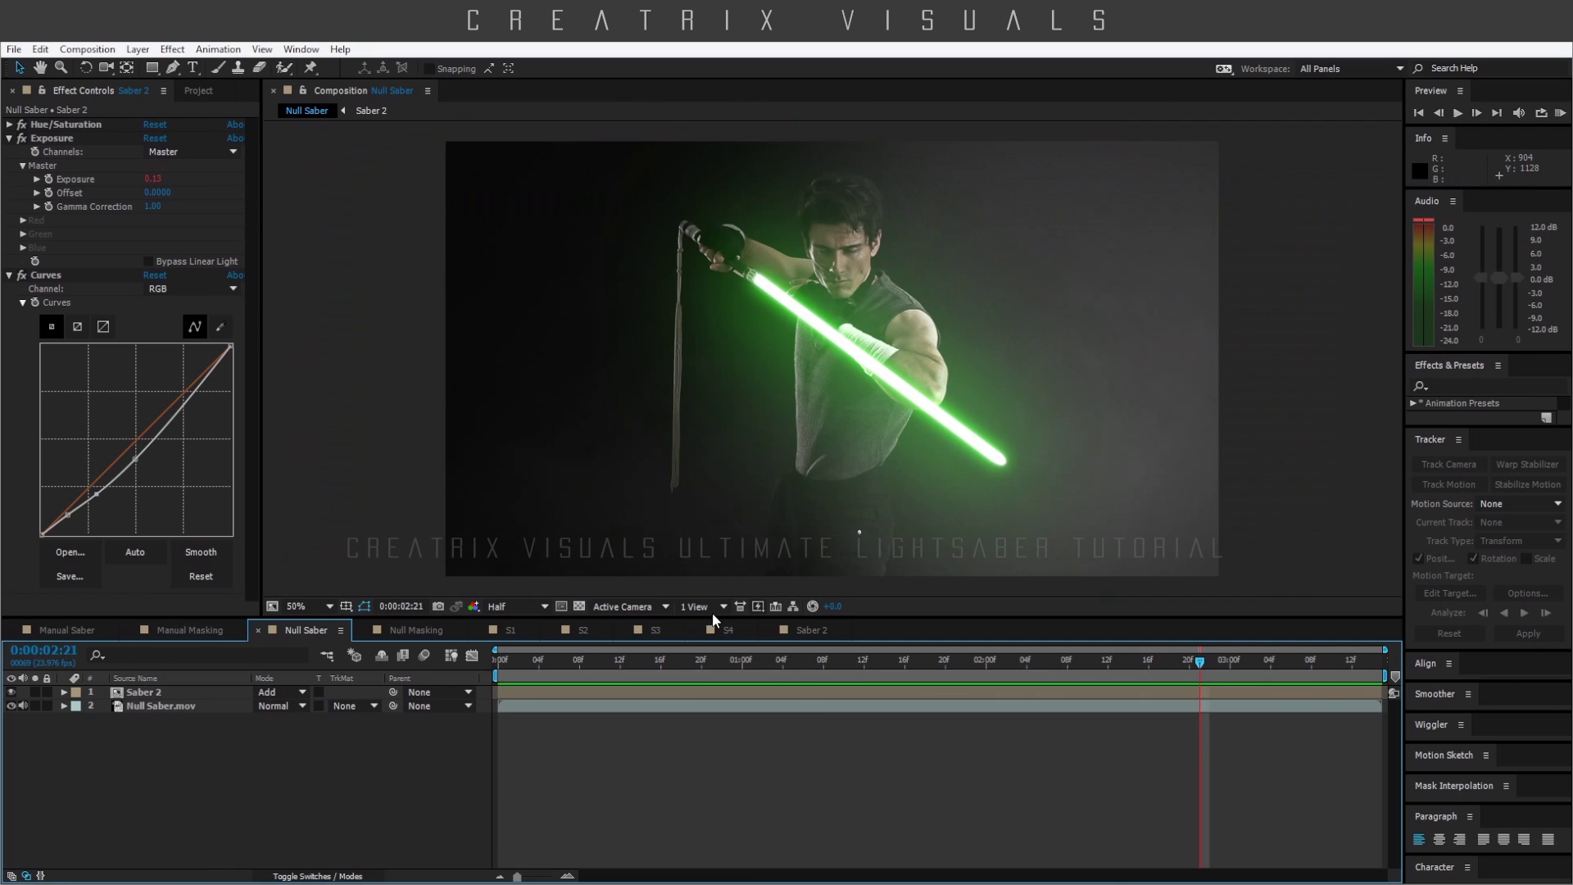
pyautogui.moveTo(631, 670); pyautogui.dragTo(549, 665)
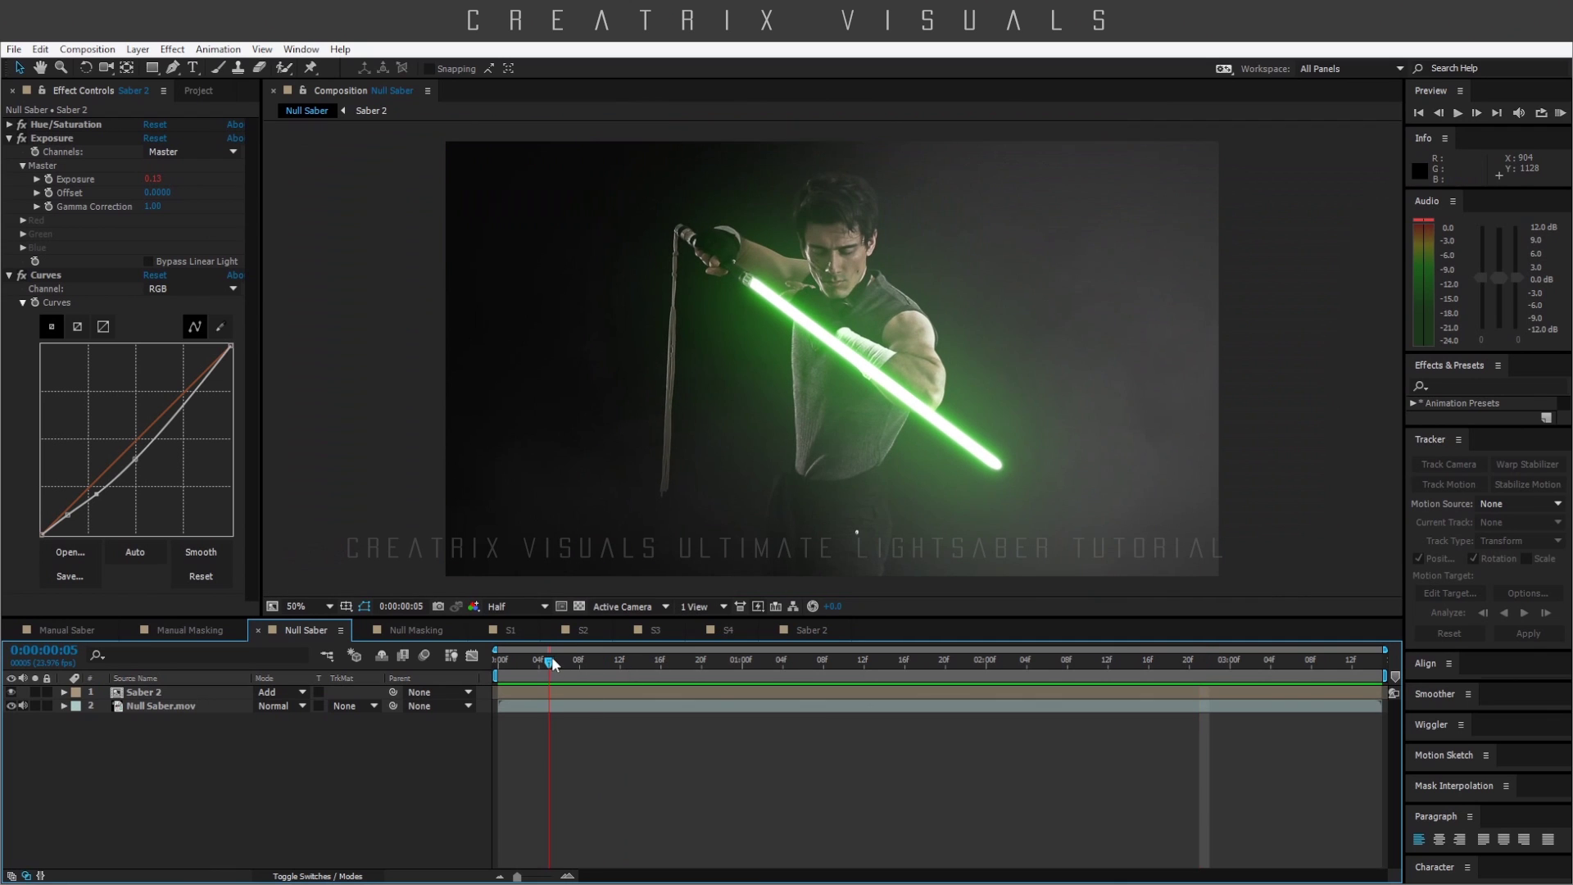
pyautogui.moveTo(519, 663); pyautogui.dragTo(1037, 701)
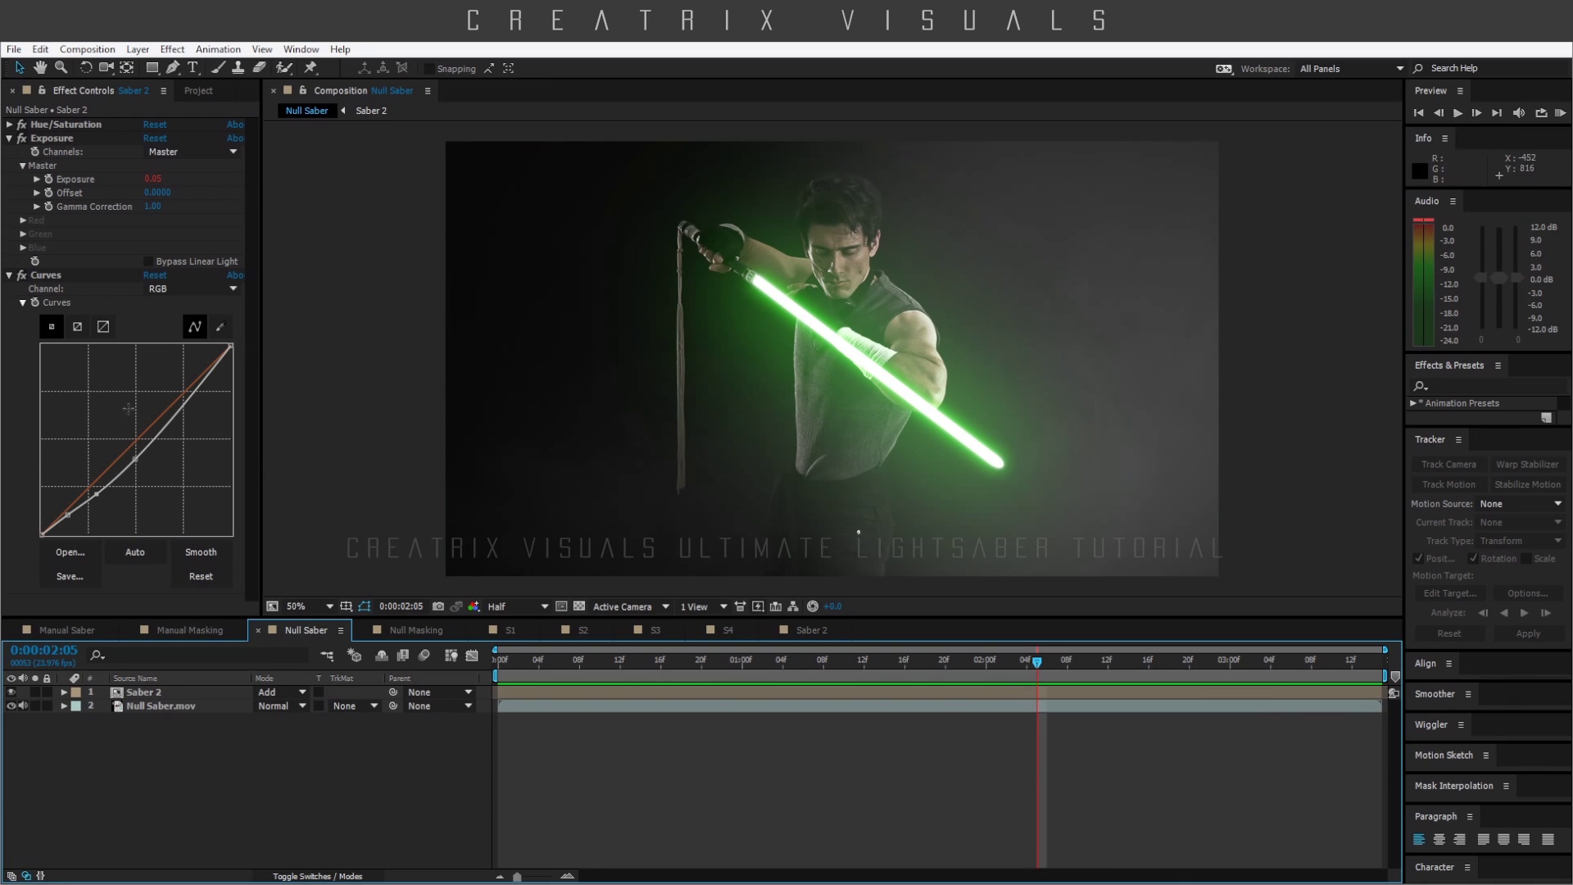
# - Compare the saber with Saber 2's Curves effect off and on
pyautogui.click(22, 276)
pyautogui.click(22, 276)
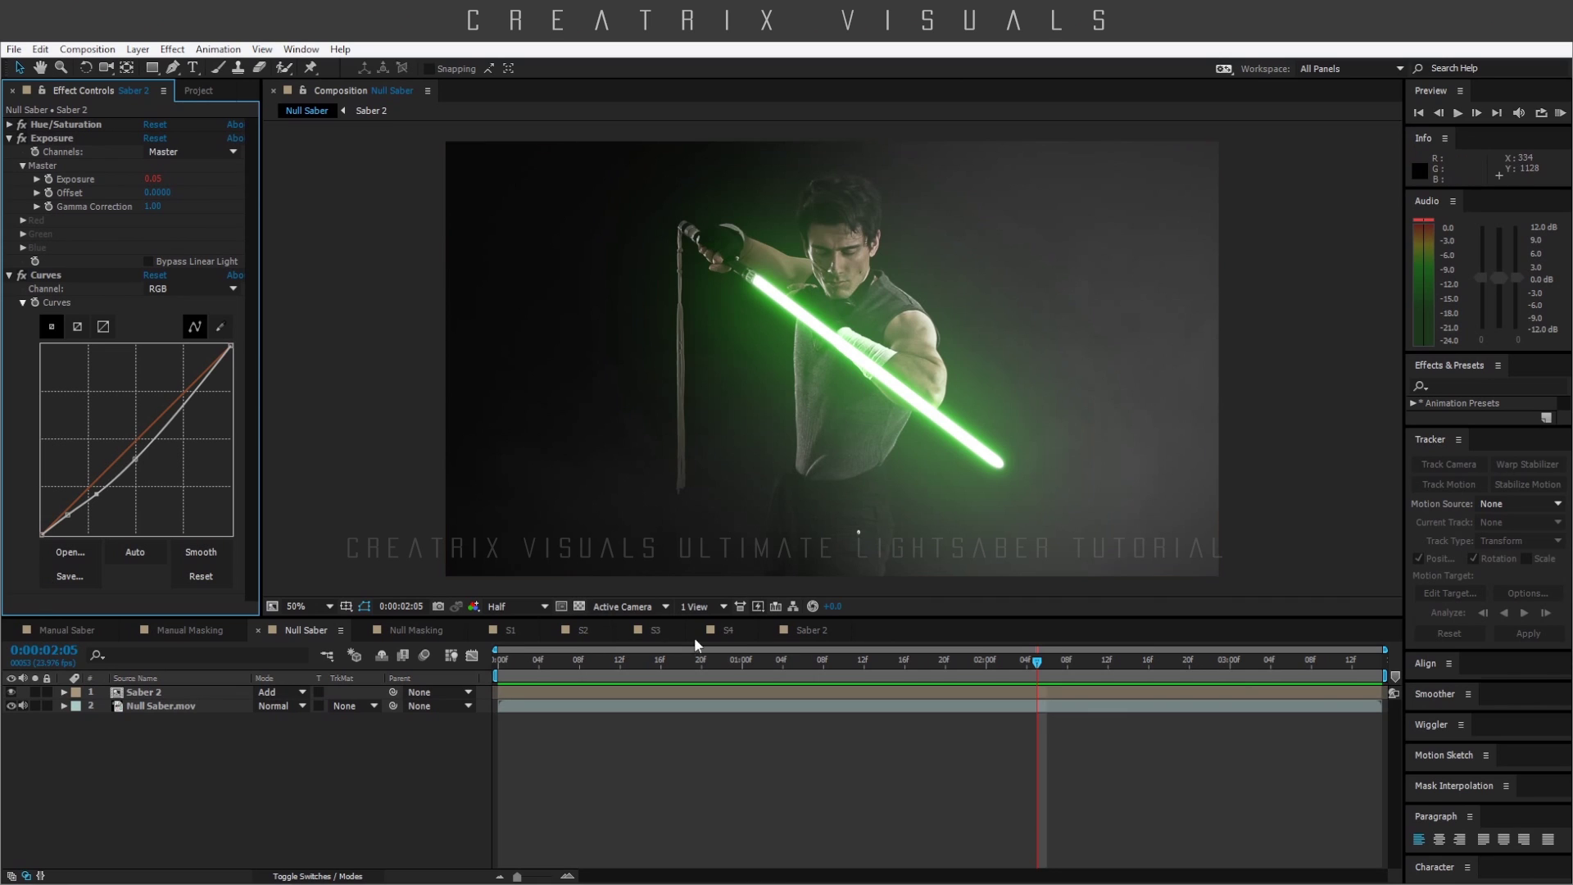
# - Return to the Saber 2 composition and examine its hidden White Solid 3 layers and the whole blade
pyautogui.click(798, 630)
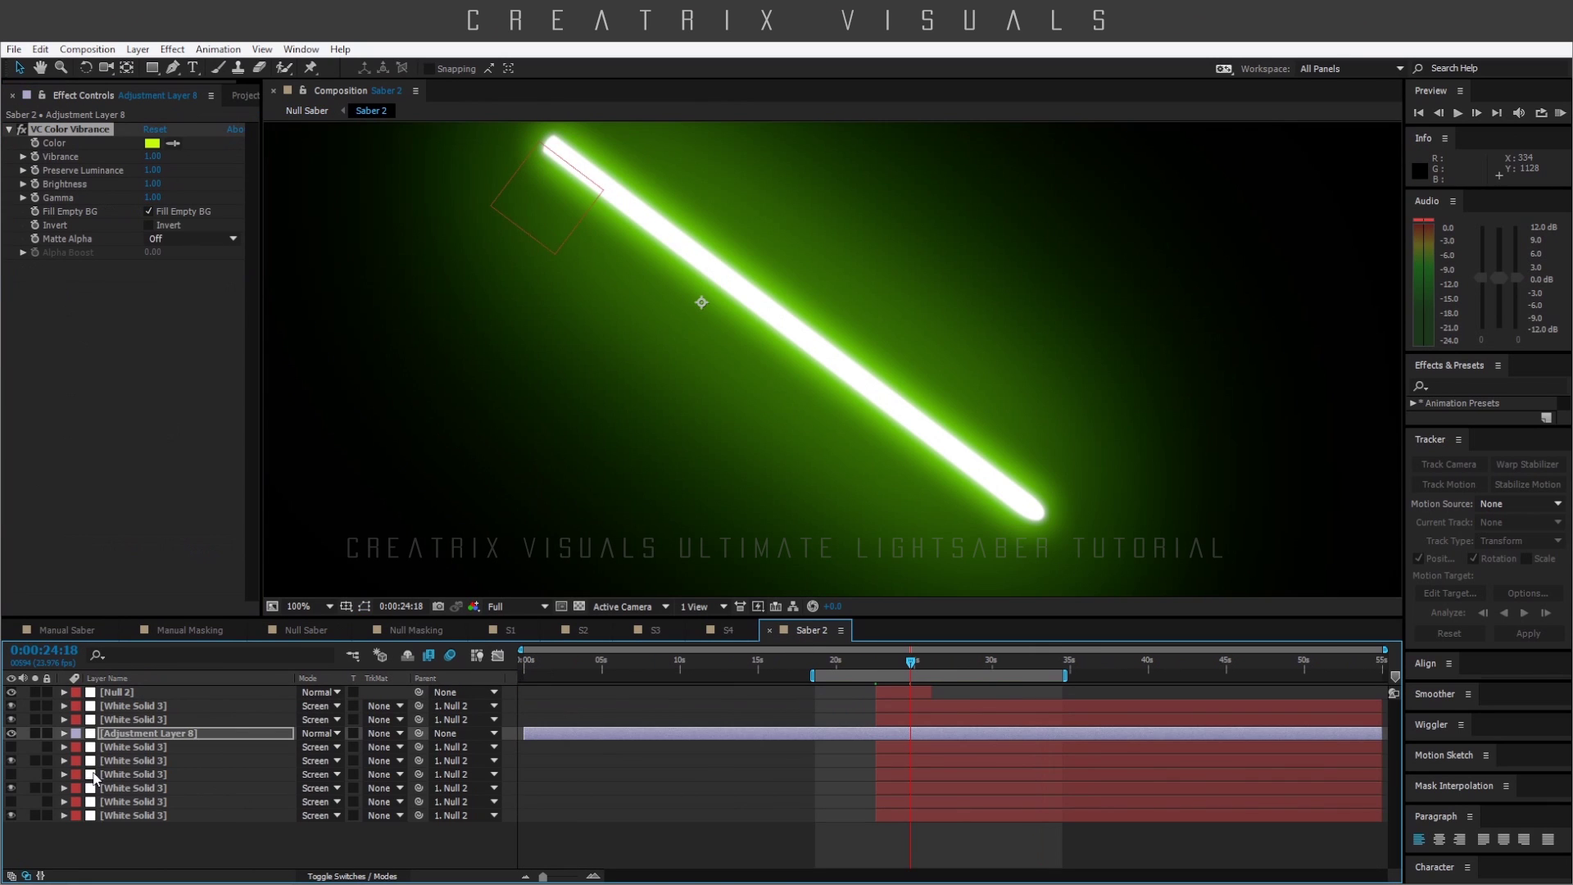
pyautogui.moveTo(12, 746); pyautogui.dragTo(11, 801)
pyautogui.press(',')
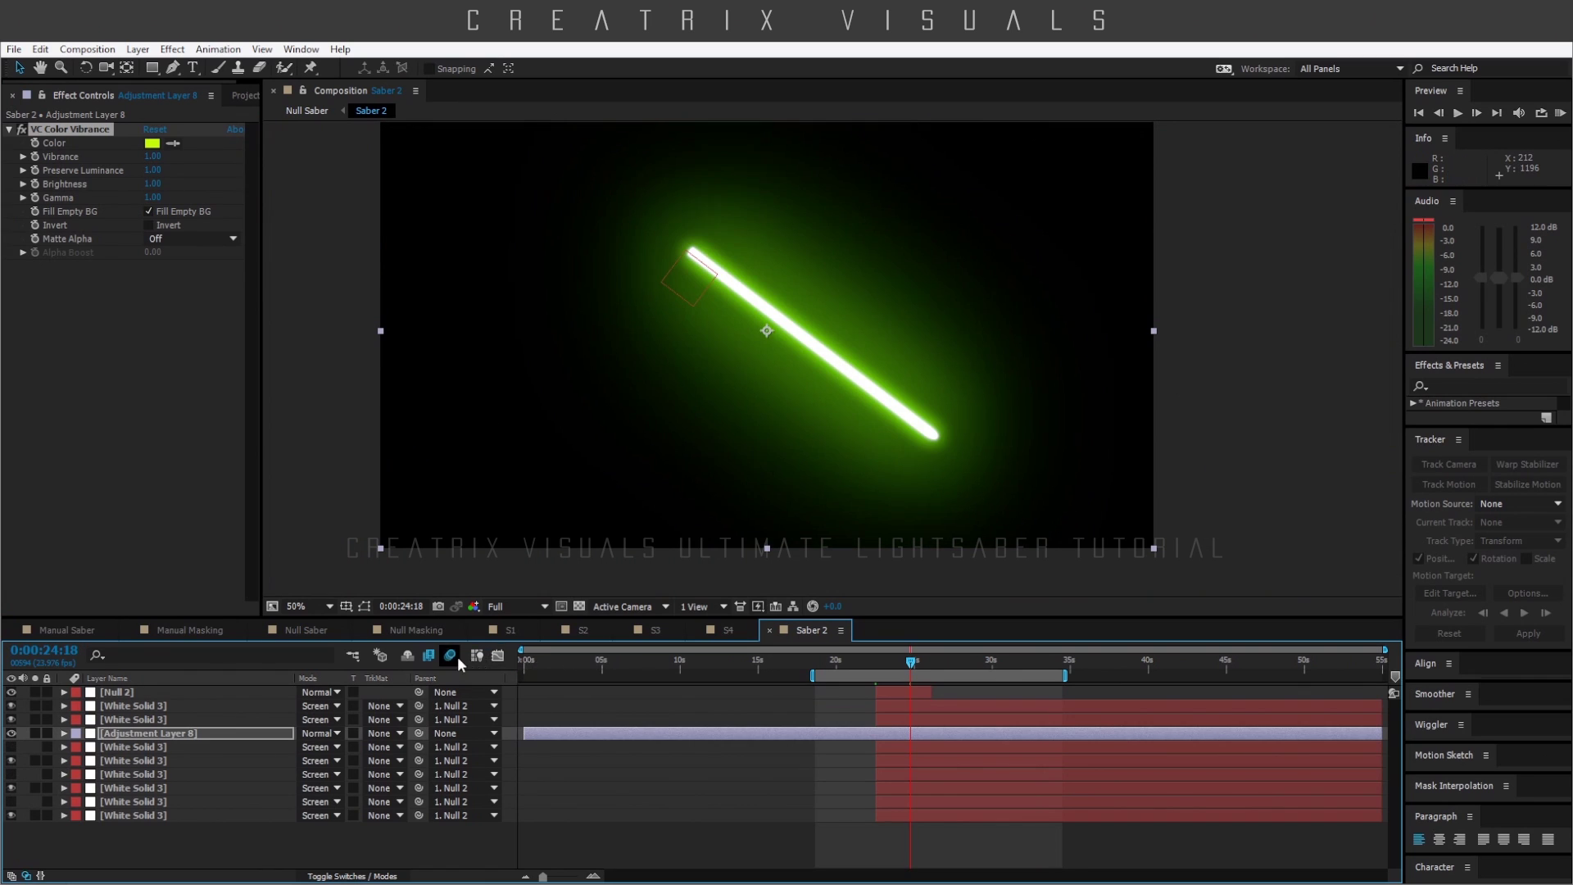
# - Open the Manual Saber composition and scrub its footage around the 25-second mark to examine the blue blade's ignition
pyautogui.click(300, 631)
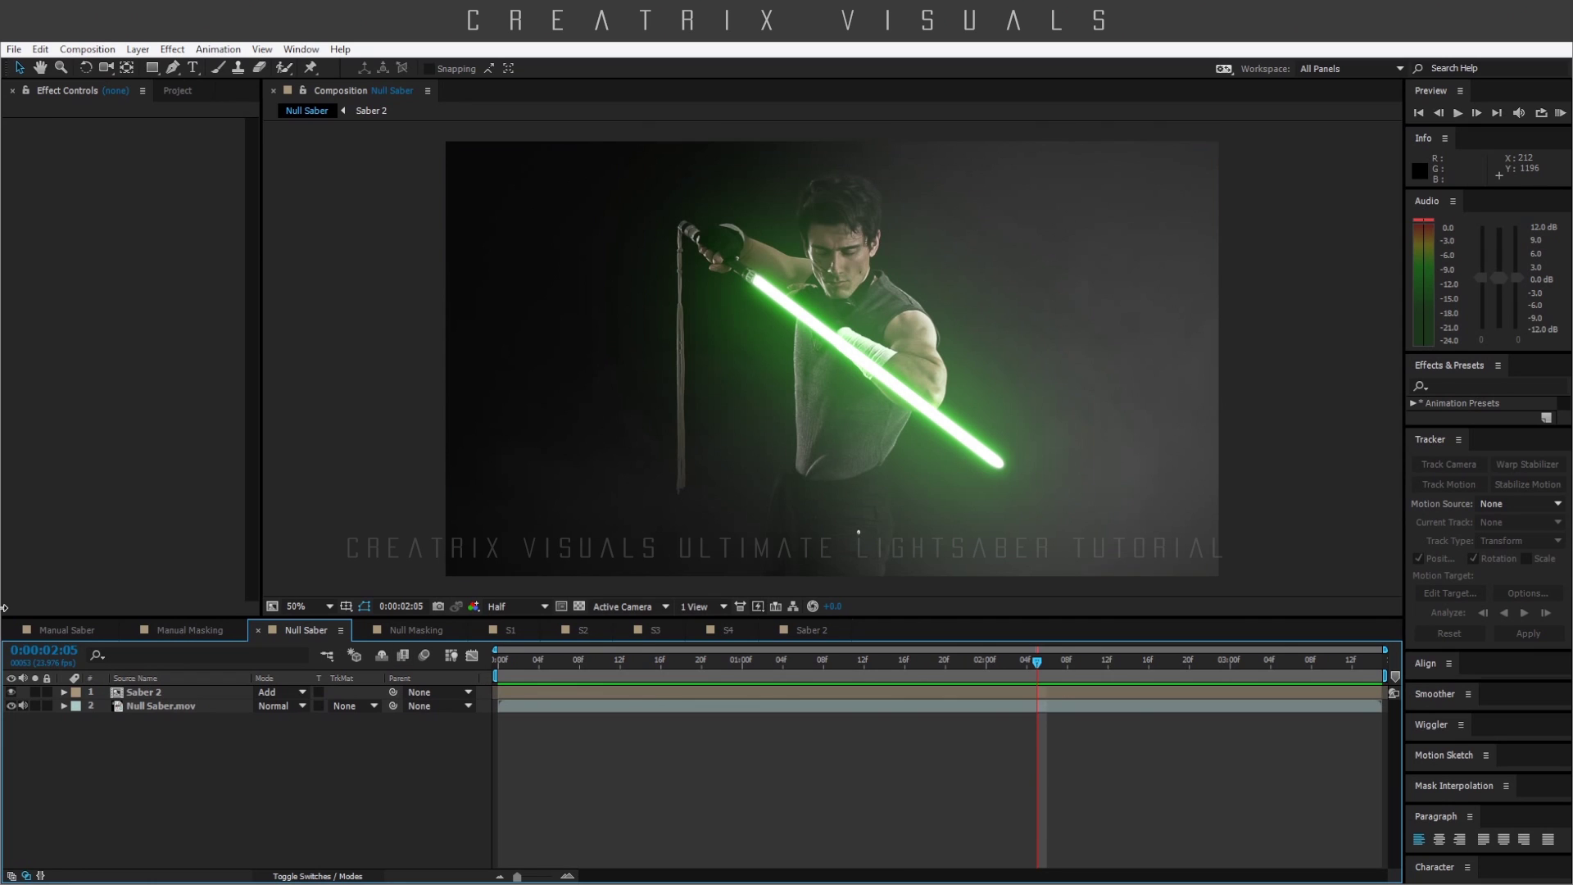
pyautogui.click(86, 629)
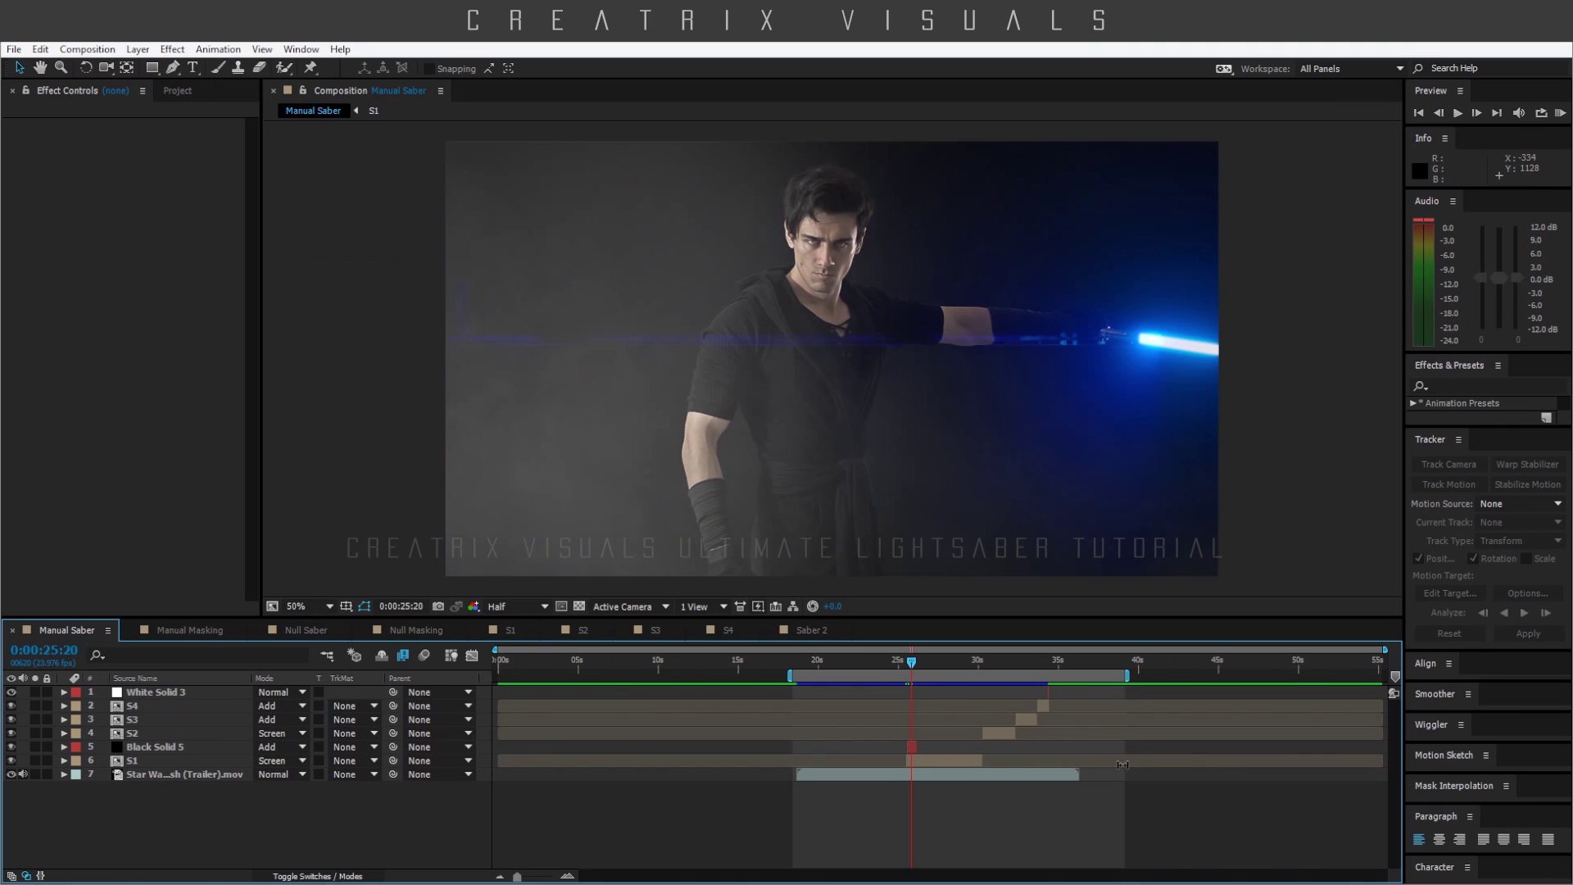
pyautogui.moveTo(847, 663); pyautogui.dragTo(915, 669)
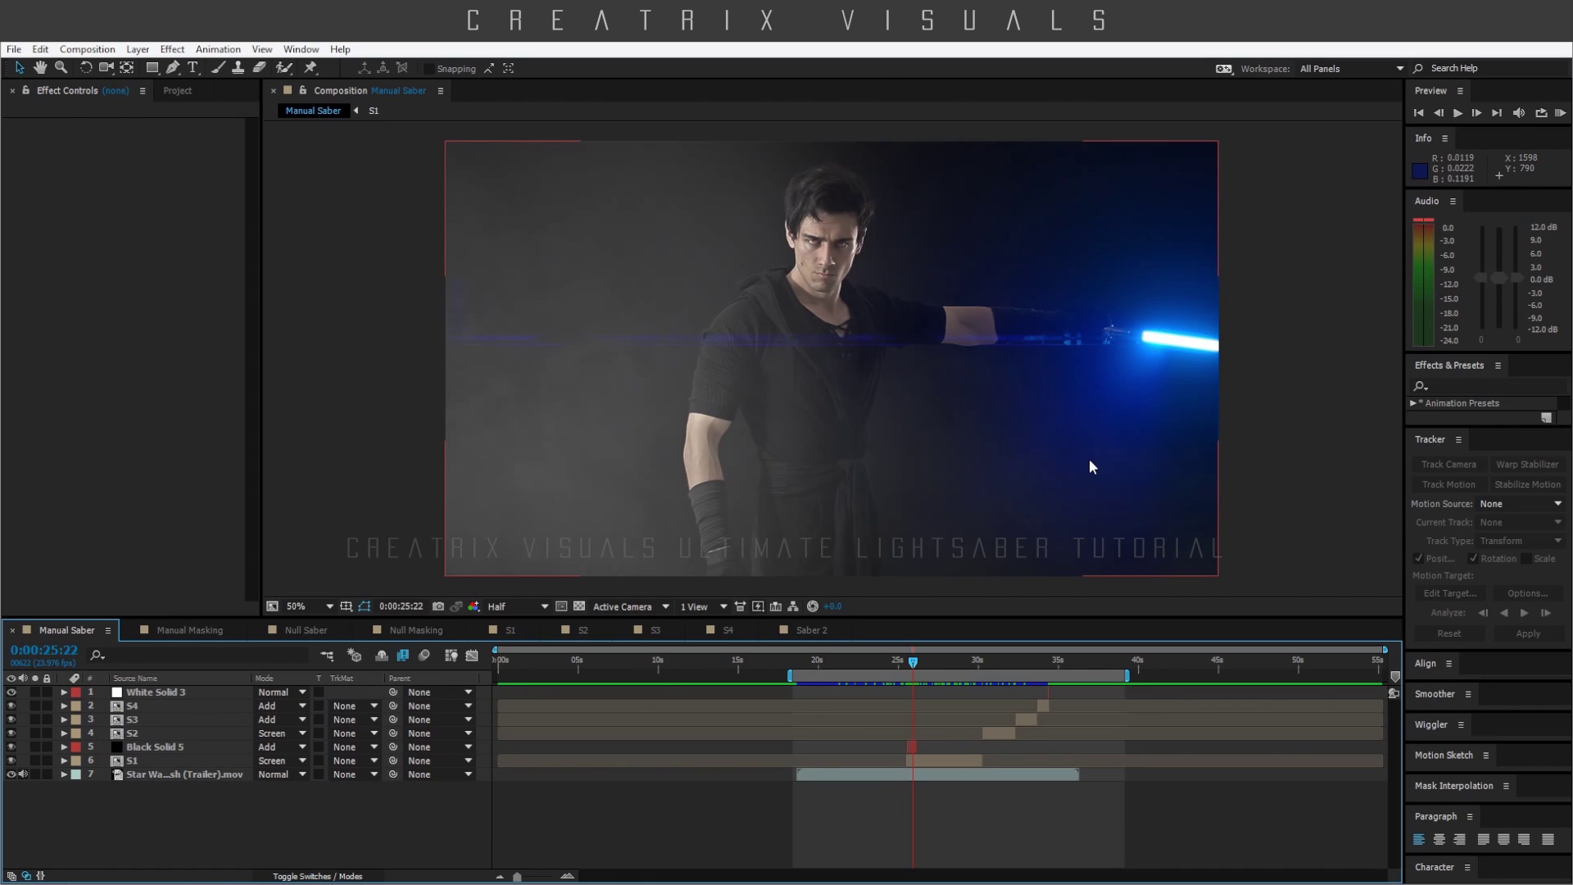
pyautogui.click(936, 662)
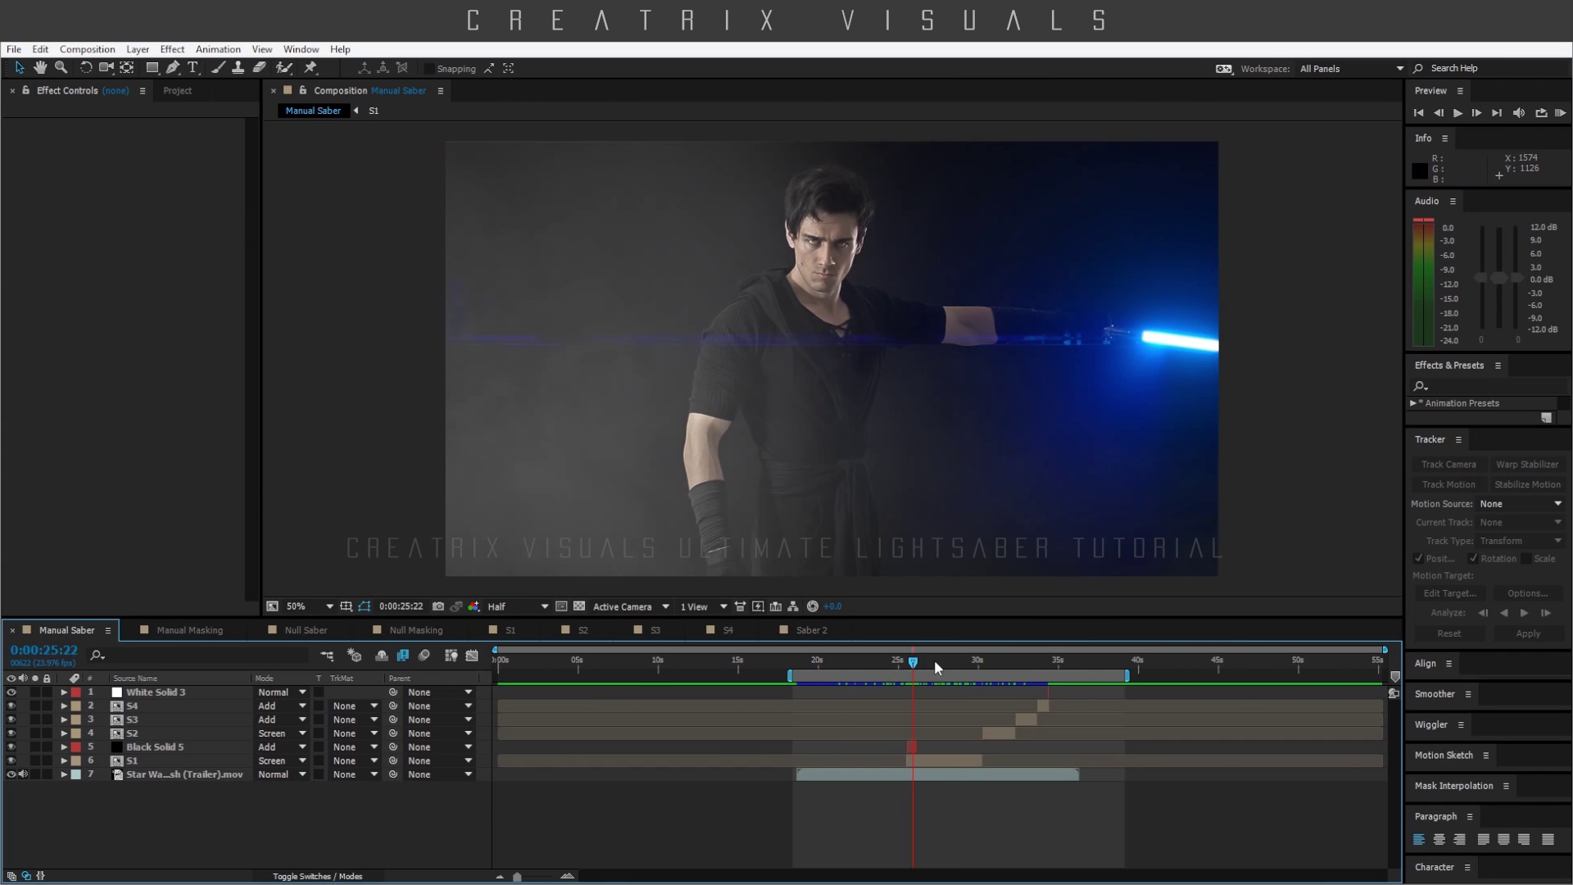
pyautogui.moveTo(938, 666)
pyautogui.mouseDown()
pyautogui.moveTo(1044, 665)
pyautogui.moveTo(908, 670)
pyautogui.mouseUp()
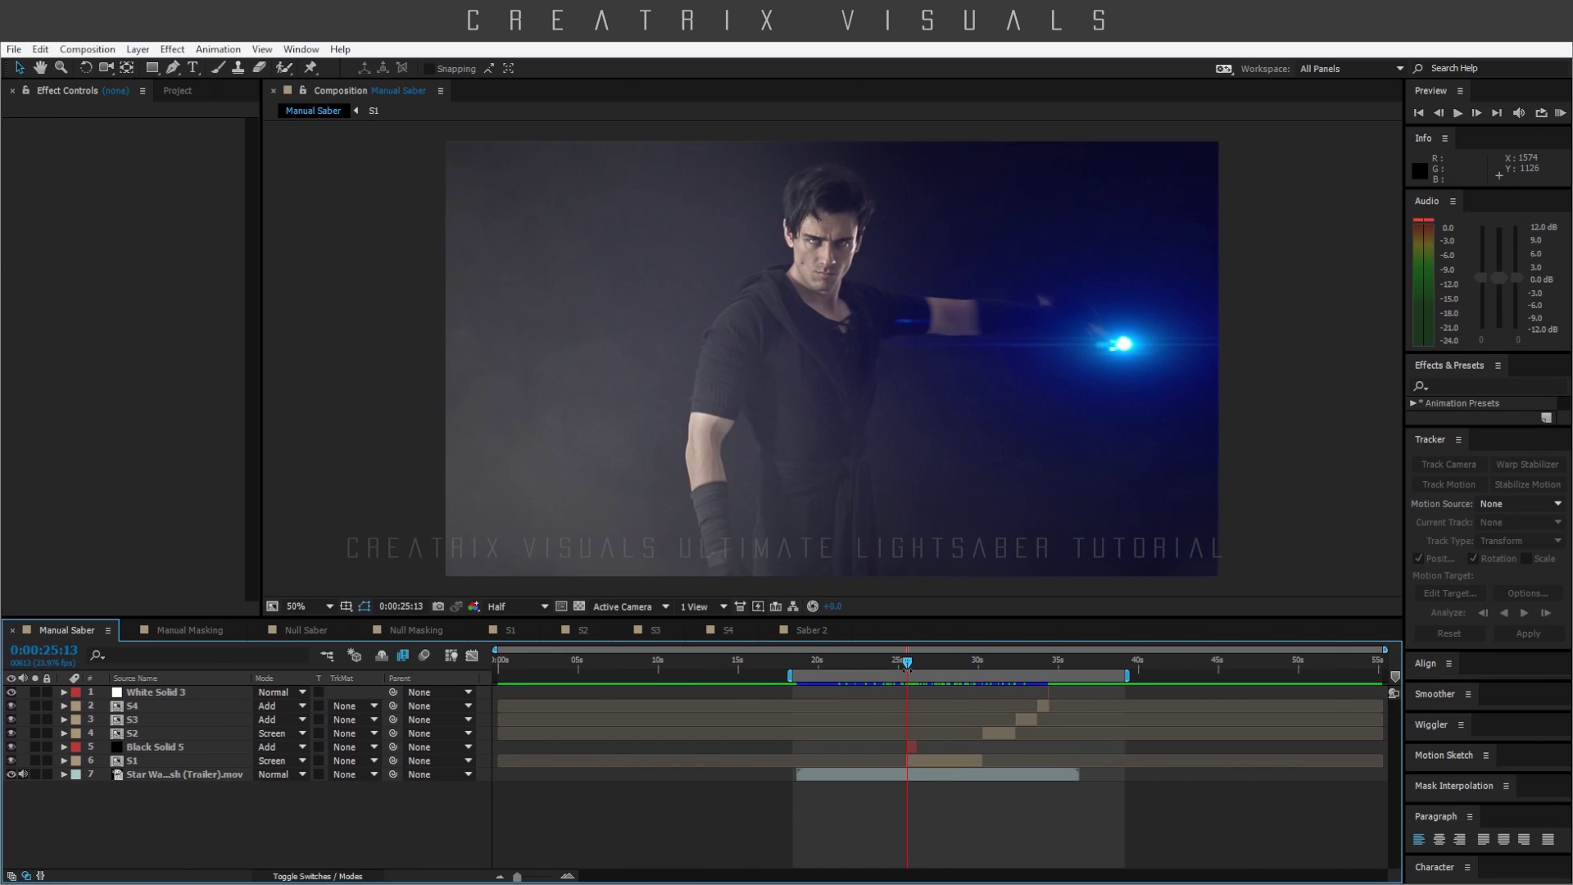
# - In the Manual Masking composition, select the lowest White Solid 2 layer, go to 0:00:25:16 and make the layer visible
pyautogui.click(193, 629)
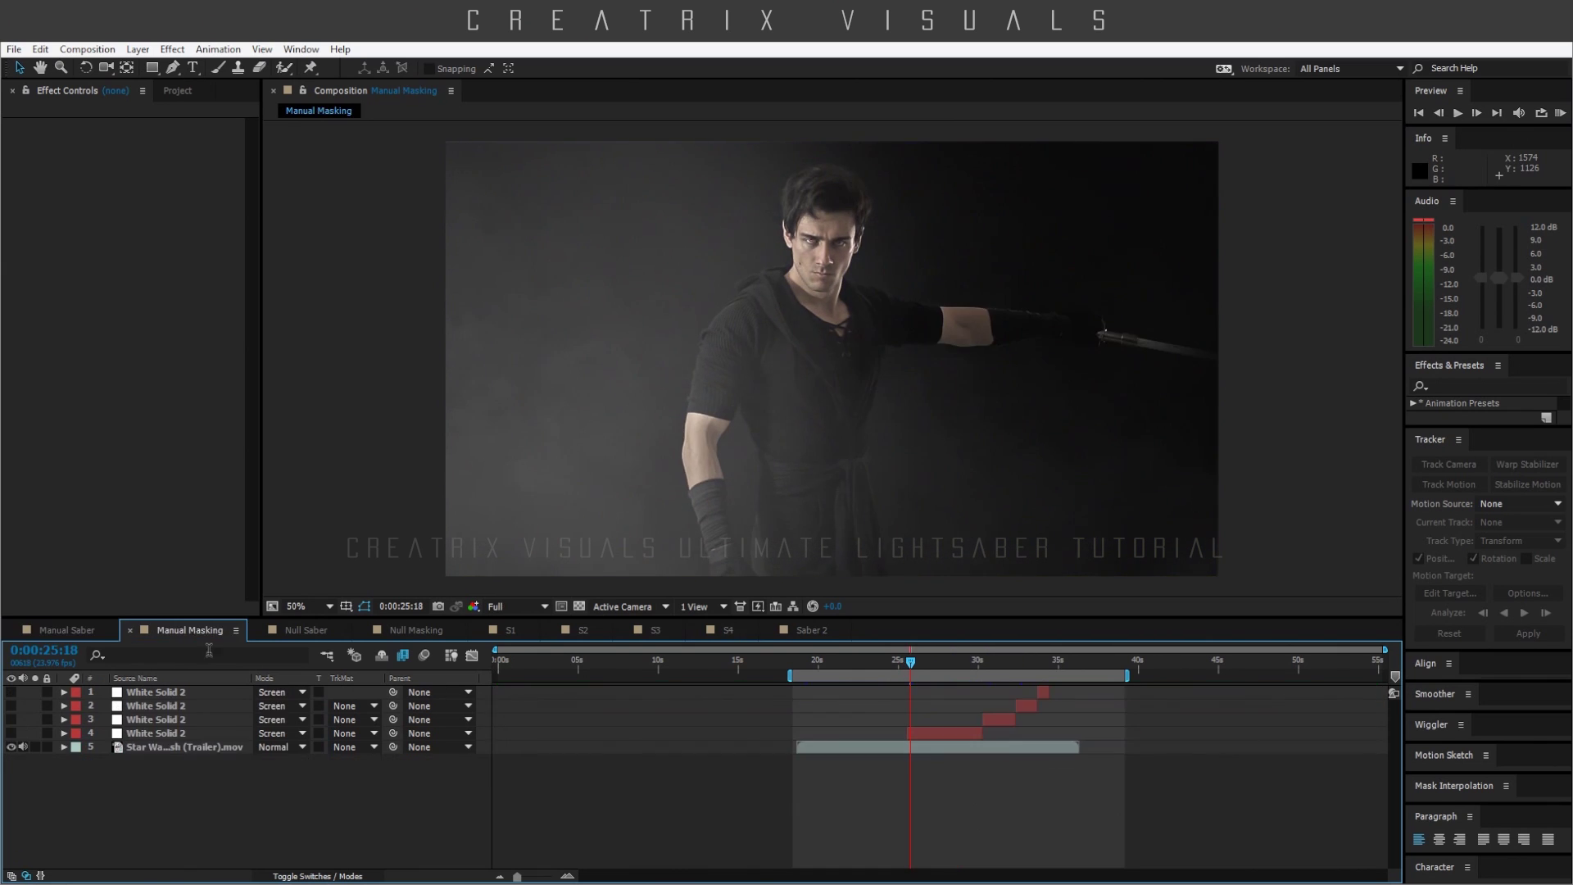
pyautogui.click(161, 733)
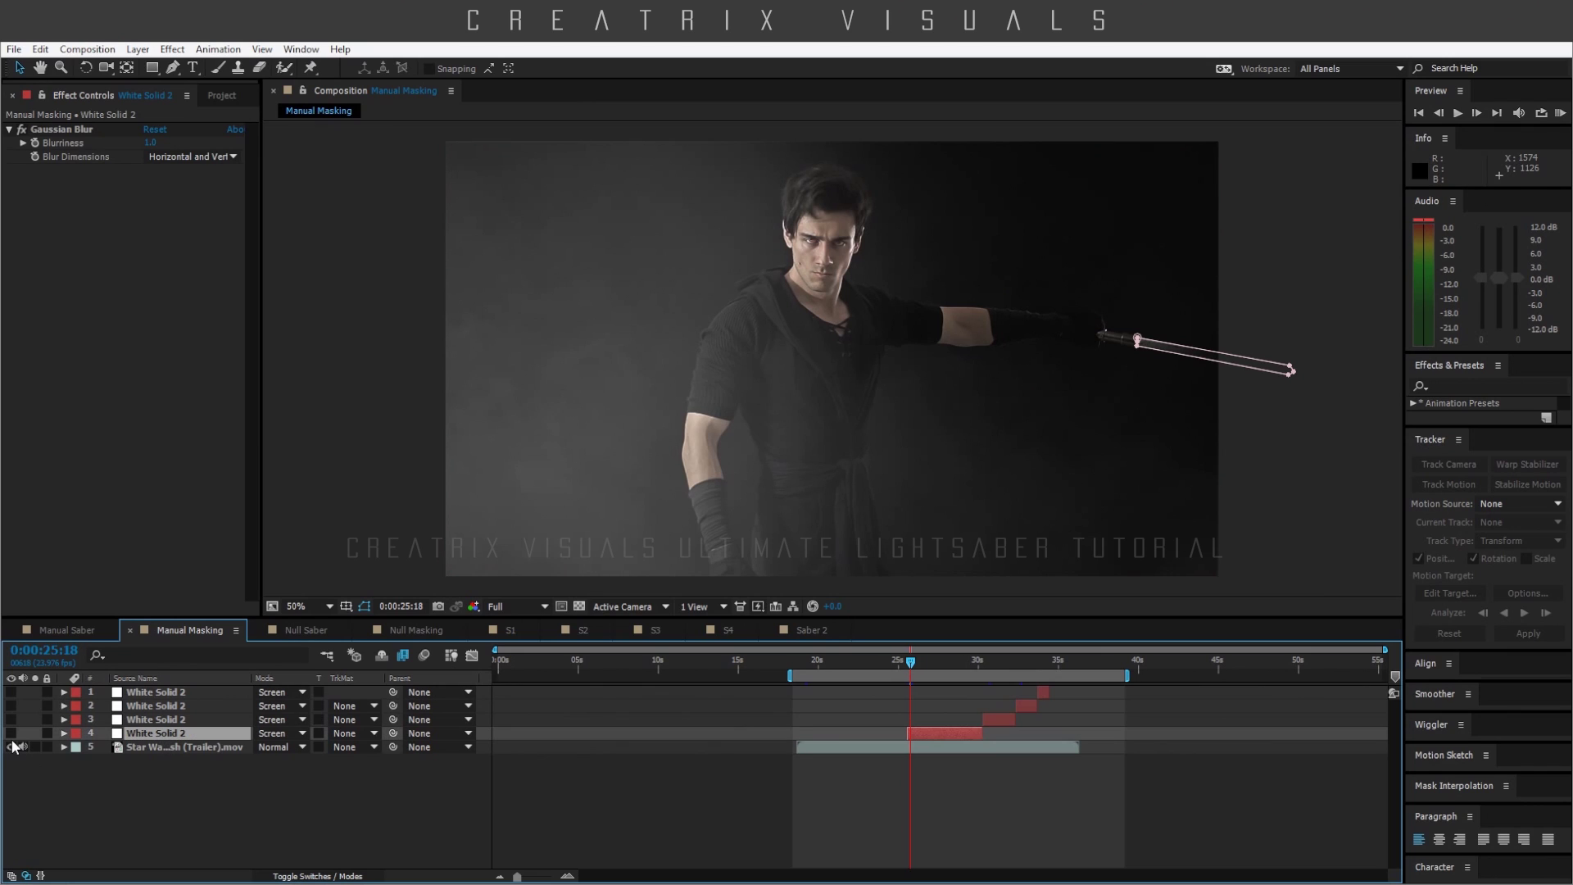
pyautogui.click(977, 662)
pyautogui.moveTo(977, 662); pyautogui.dragTo(911, 670)
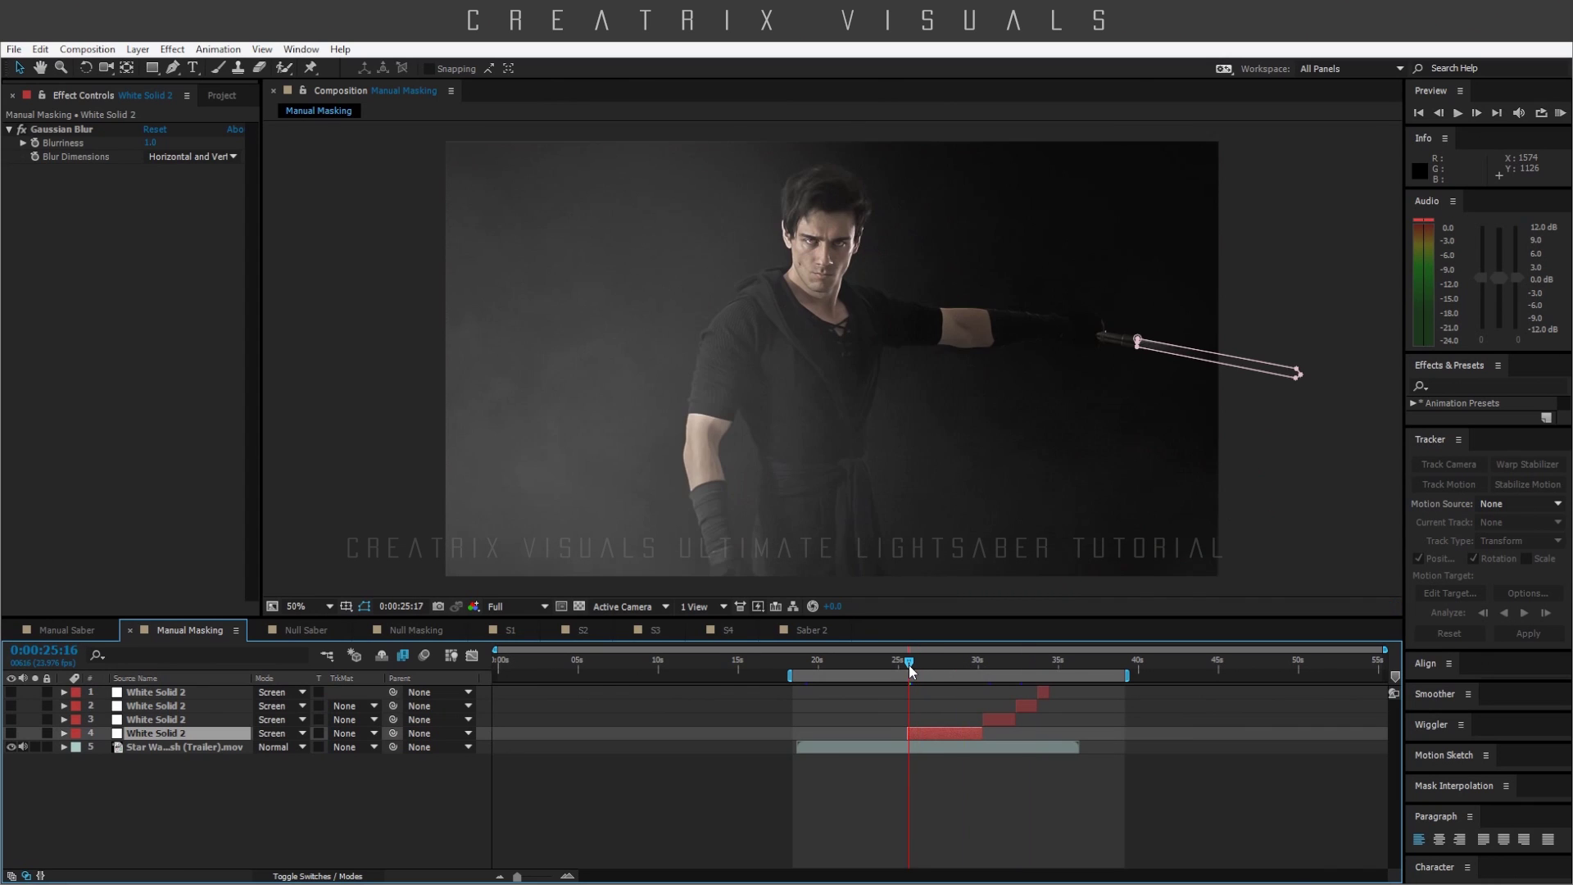
pyautogui.click(11, 732)
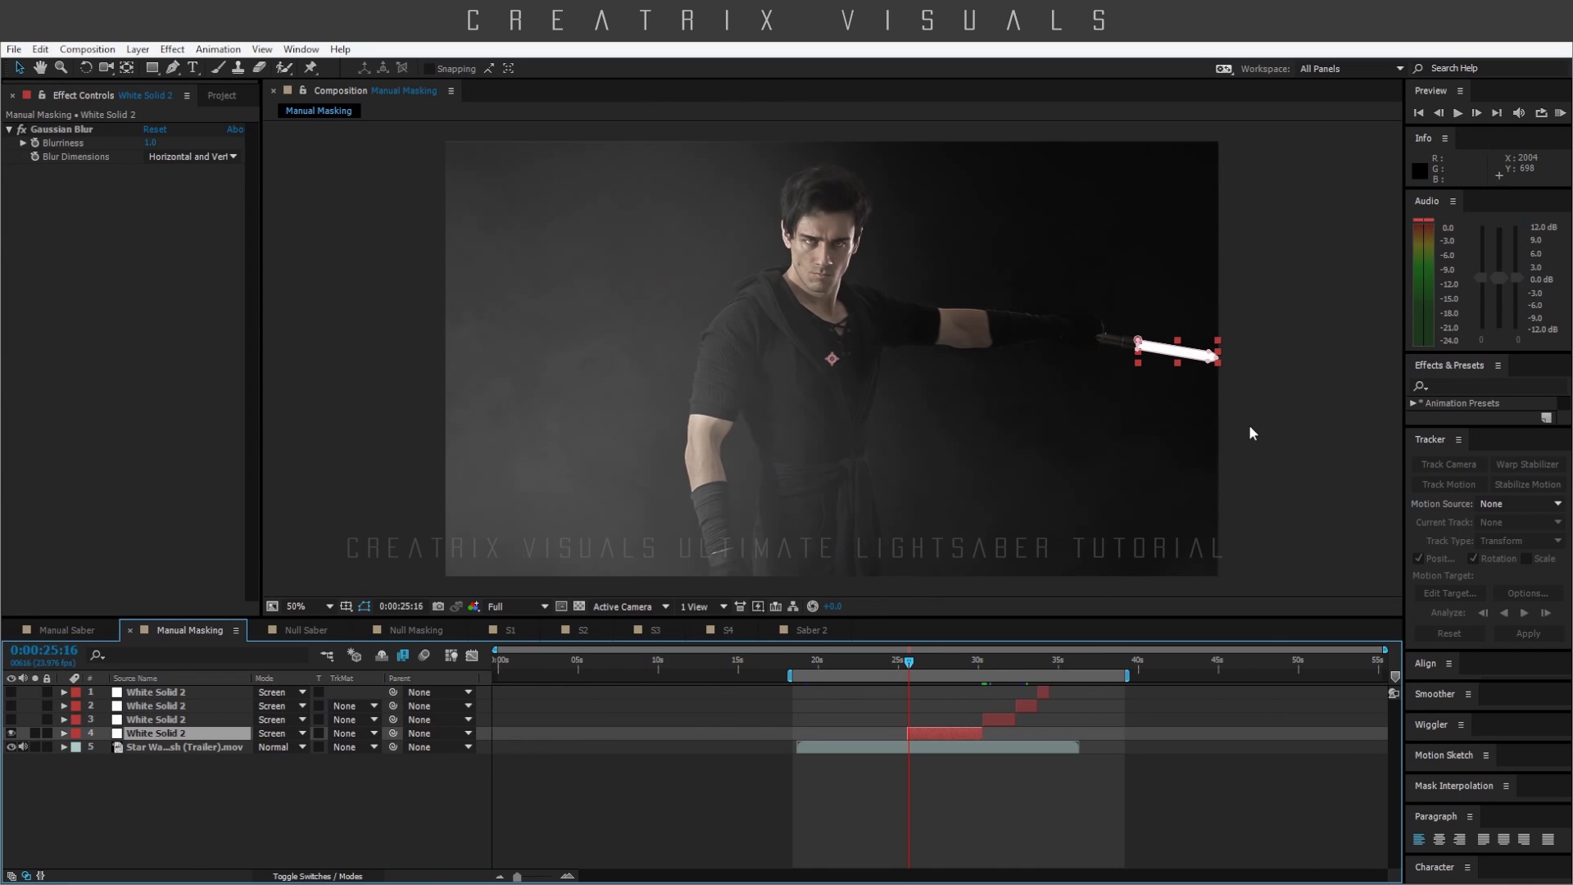
# - Inspect the white blade up close at the hilt, then hide the lowest White Solid 2 layer to compare it with the footage
pyautogui.press('.')
pyautogui.press('space')
pyautogui.moveTo(1323, 329); pyautogui.dragTo(730, 333)
pyautogui.press('.')
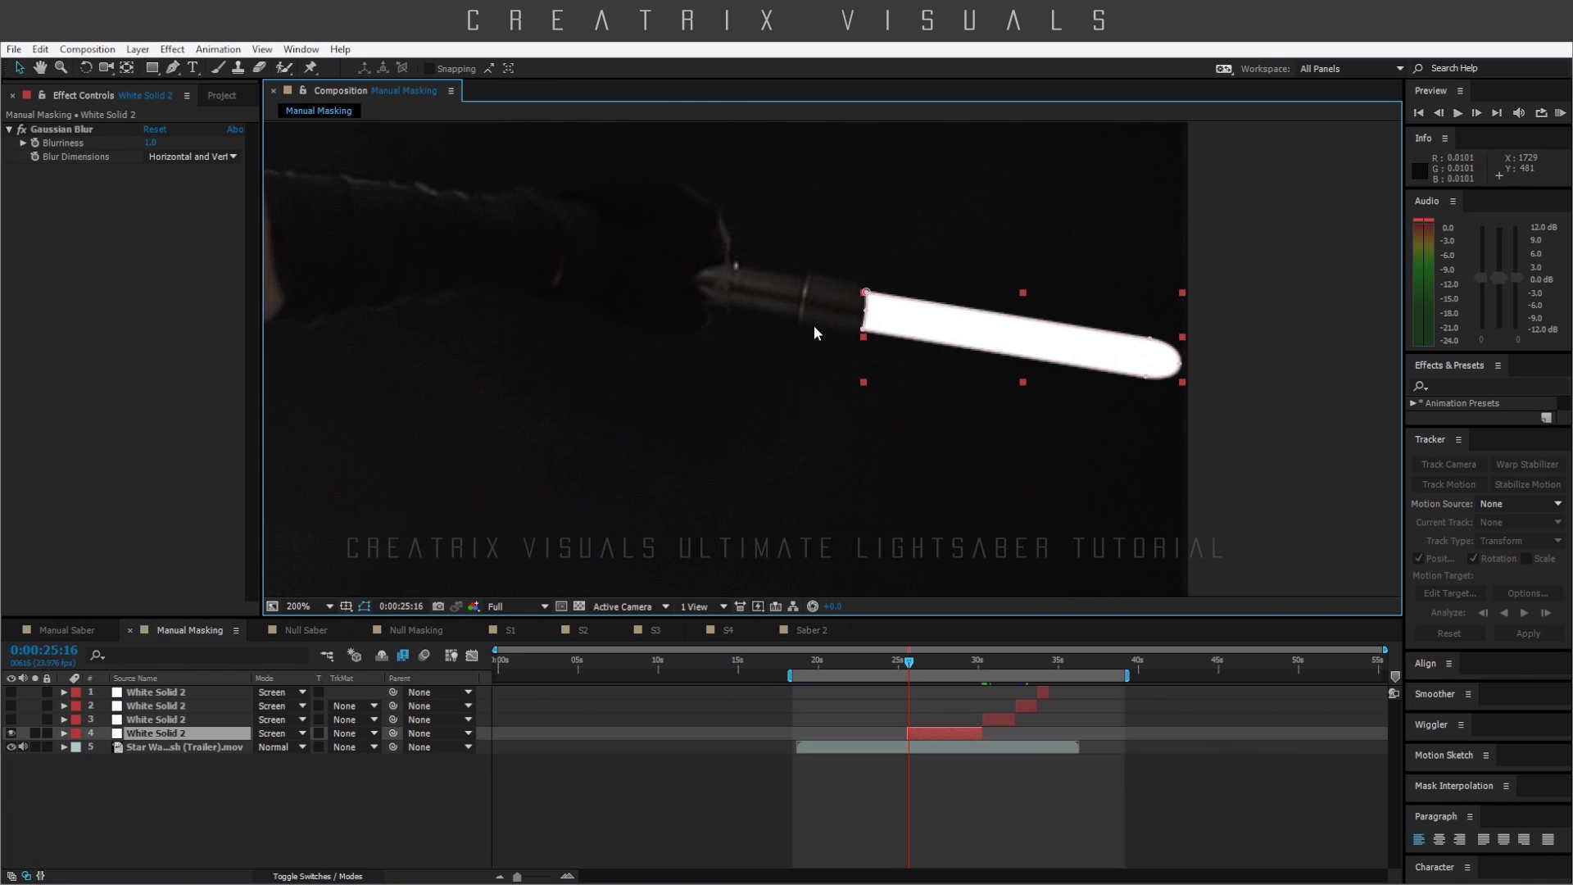
pyautogui.click(11, 732)
pyautogui.click(11, 733)
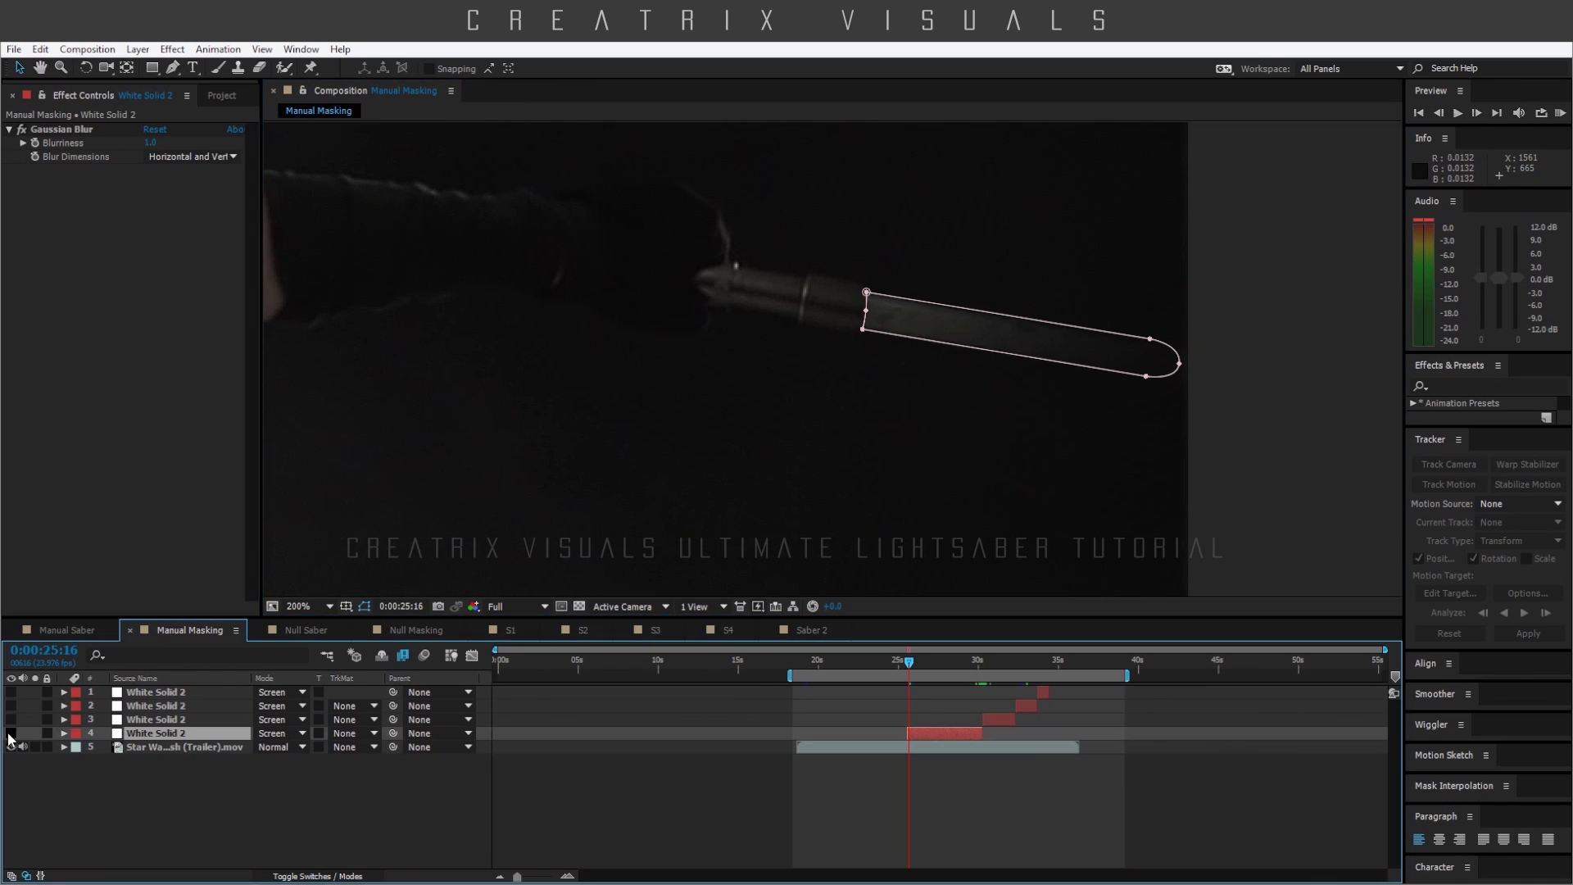
# - Reveal the masks of the lowest White Solid 2 layer, select Mask 1's path and examine its outline from hilt to tip
pyautogui.press('m')
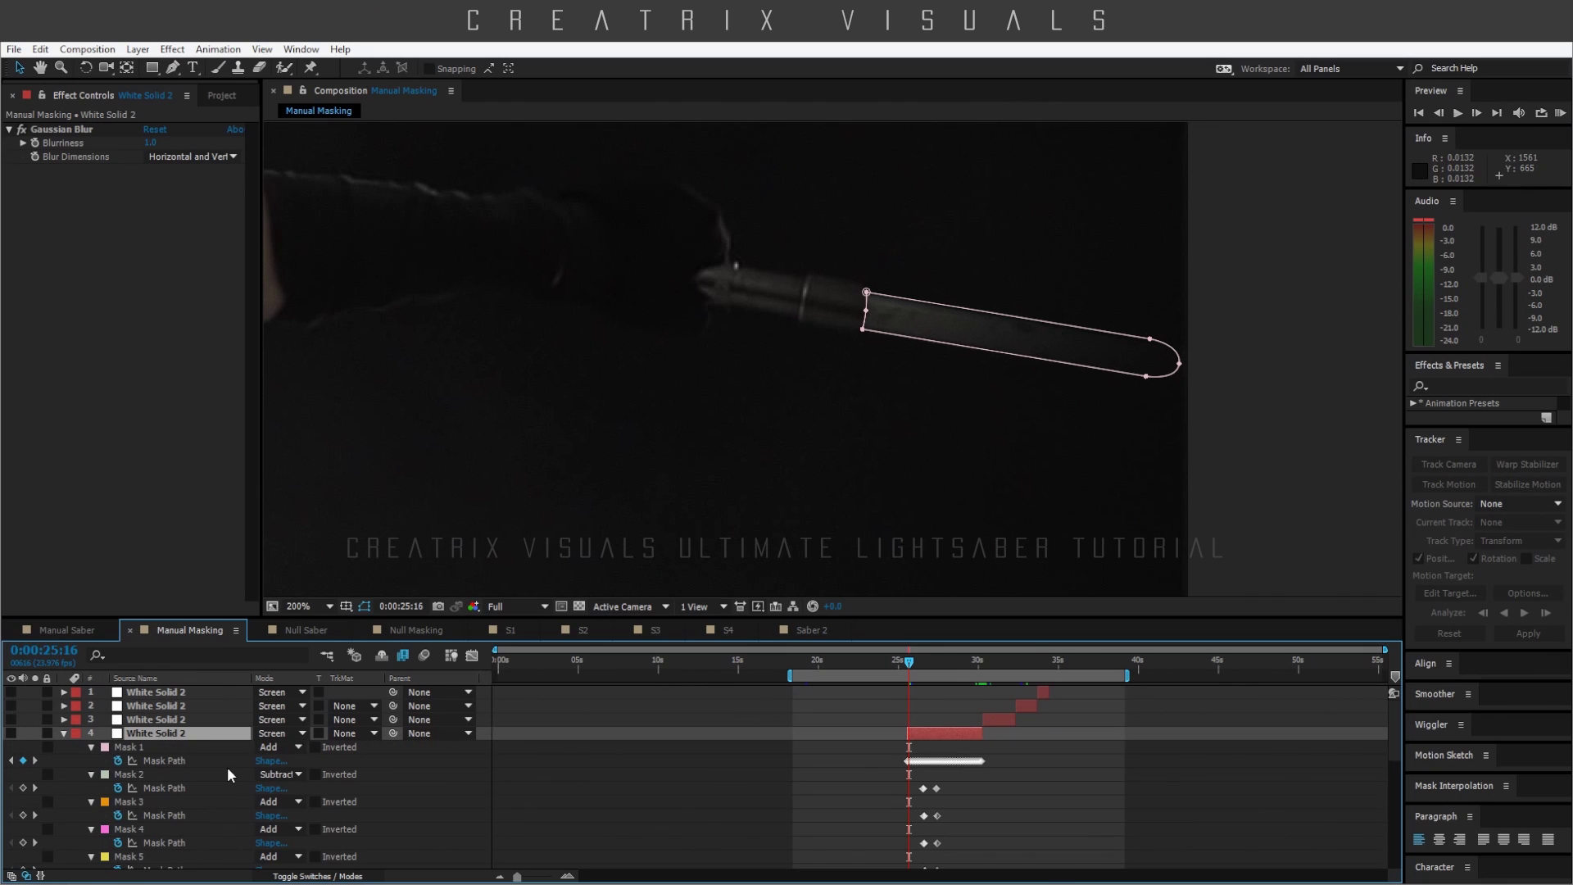
pyautogui.click(190, 760)
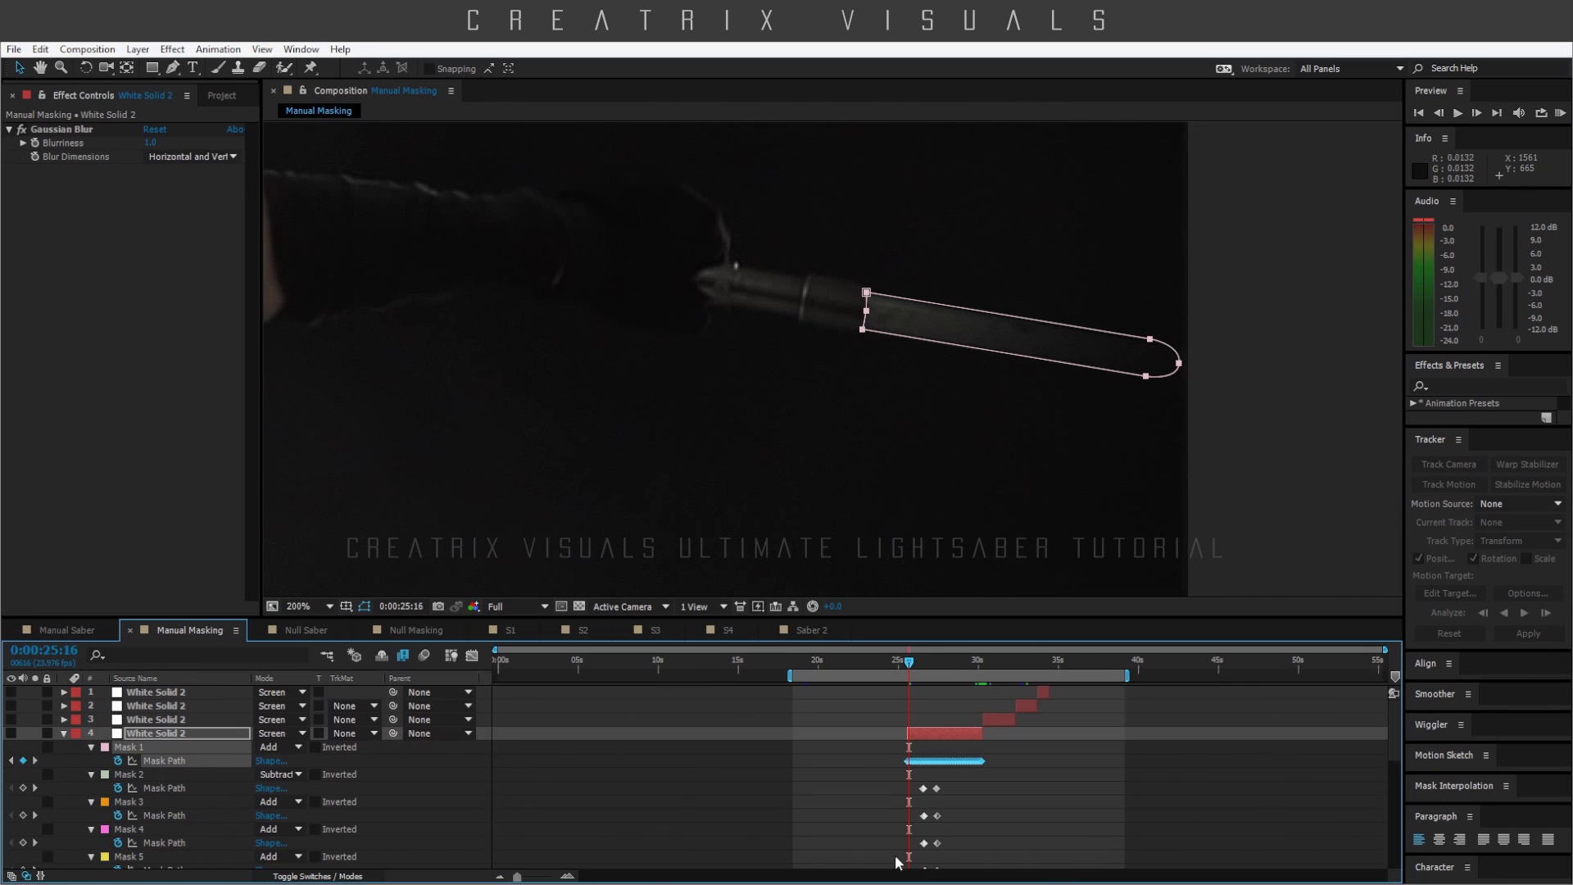
pyautogui.click(567, 876)
pyautogui.press('.')
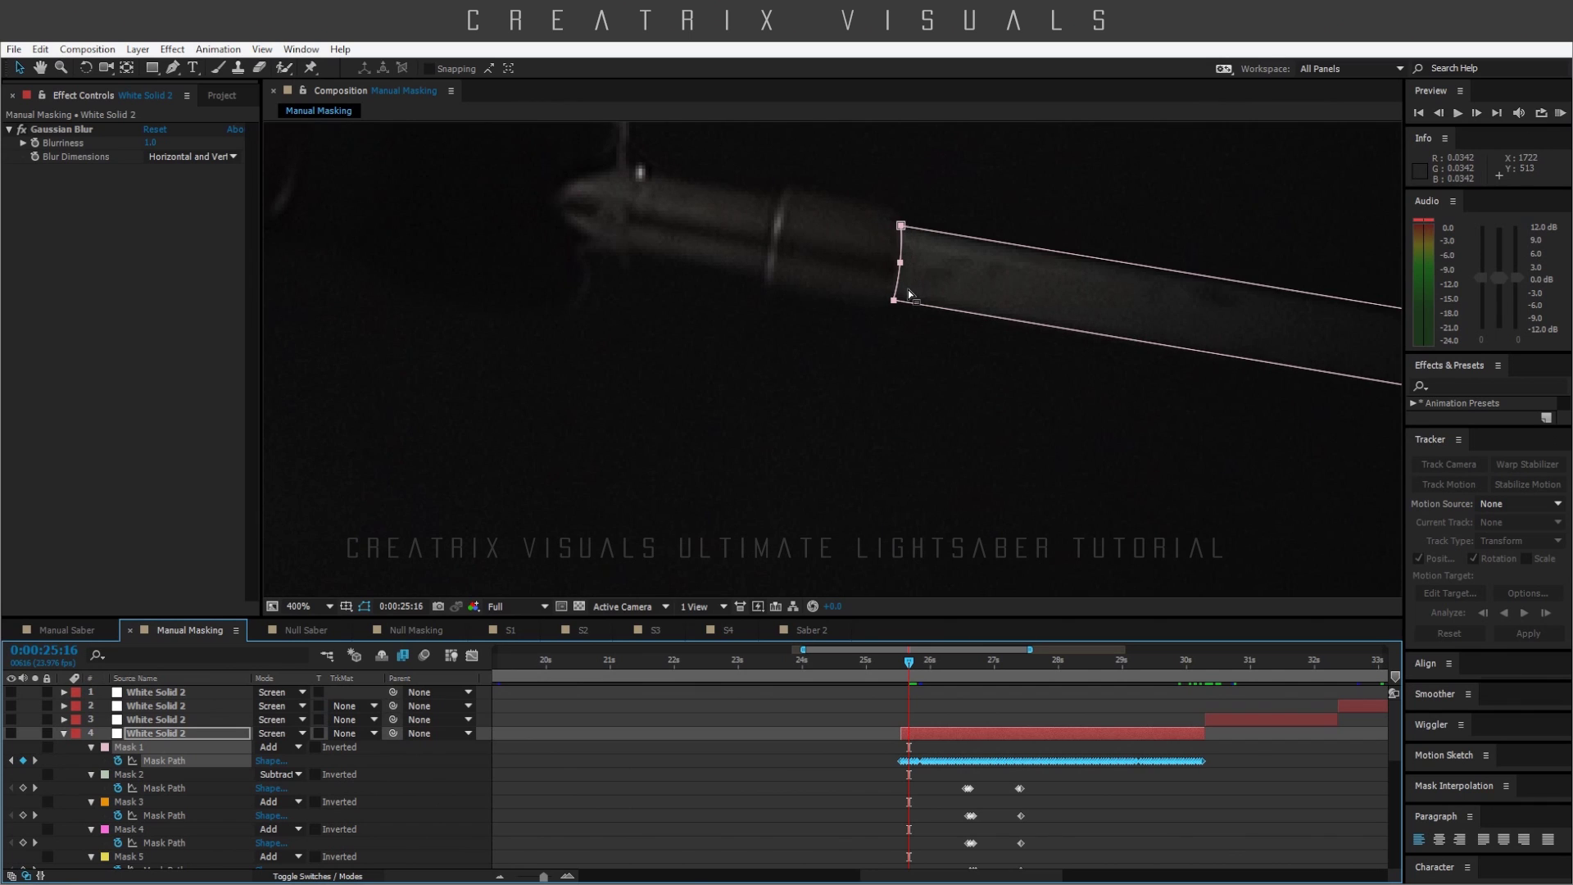
pyautogui.moveTo(1067, 312); pyautogui.dragTo(477, 249)
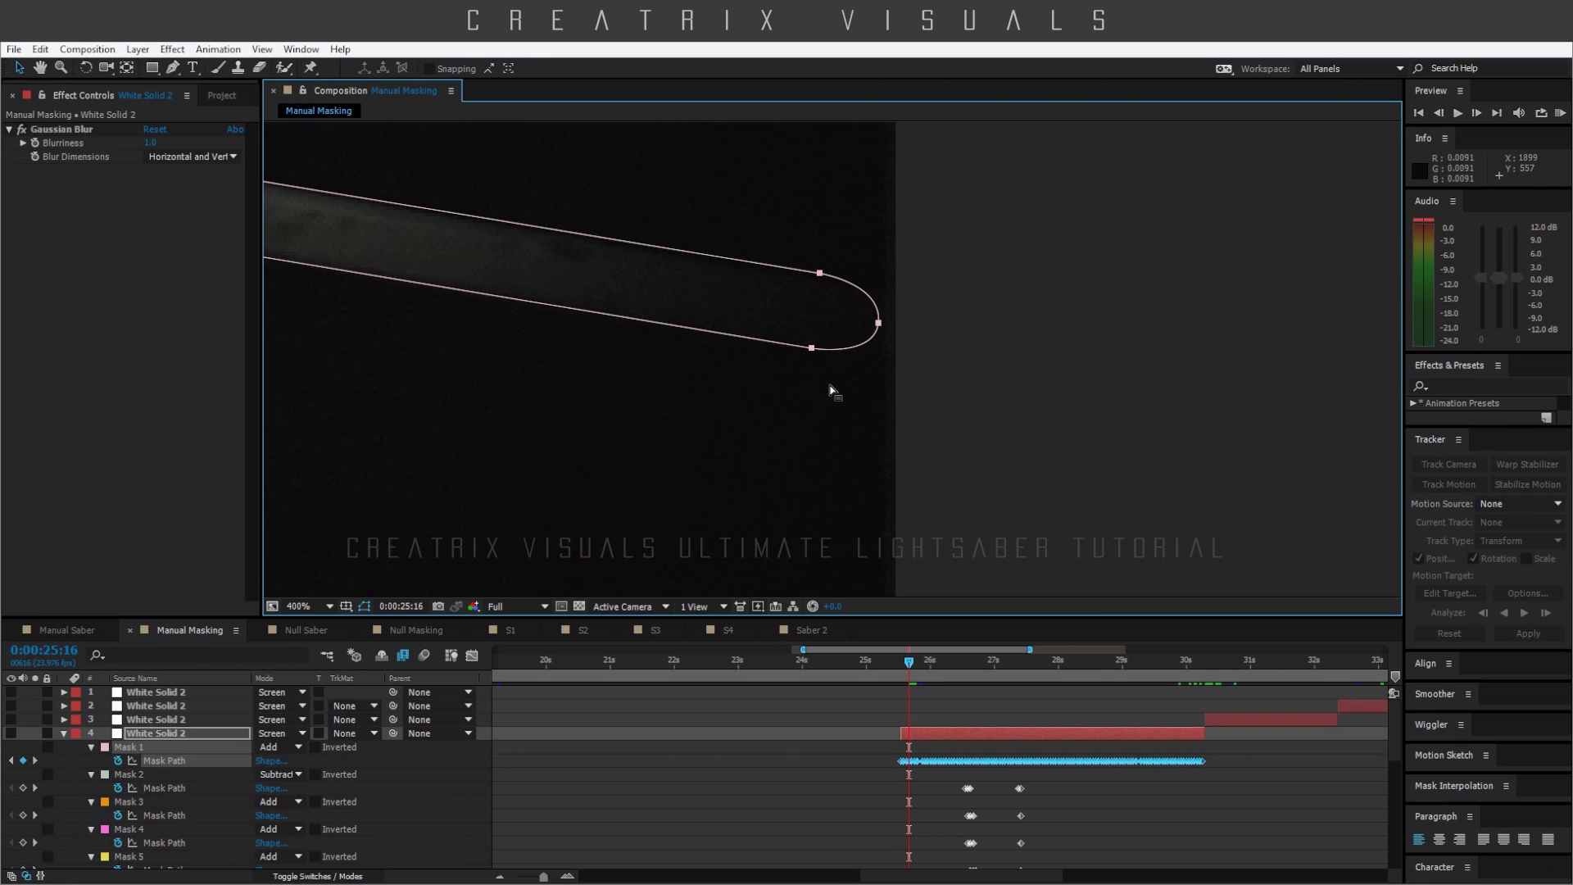
# - Enlarge the timeline around Mask 1's path keyframes and scrub to 0:00:26:06 to follow the mask along the moving blade
pyautogui.click(566, 875)
pyautogui.click(566, 876)
pyautogui.scroll(-4, 765, 297)
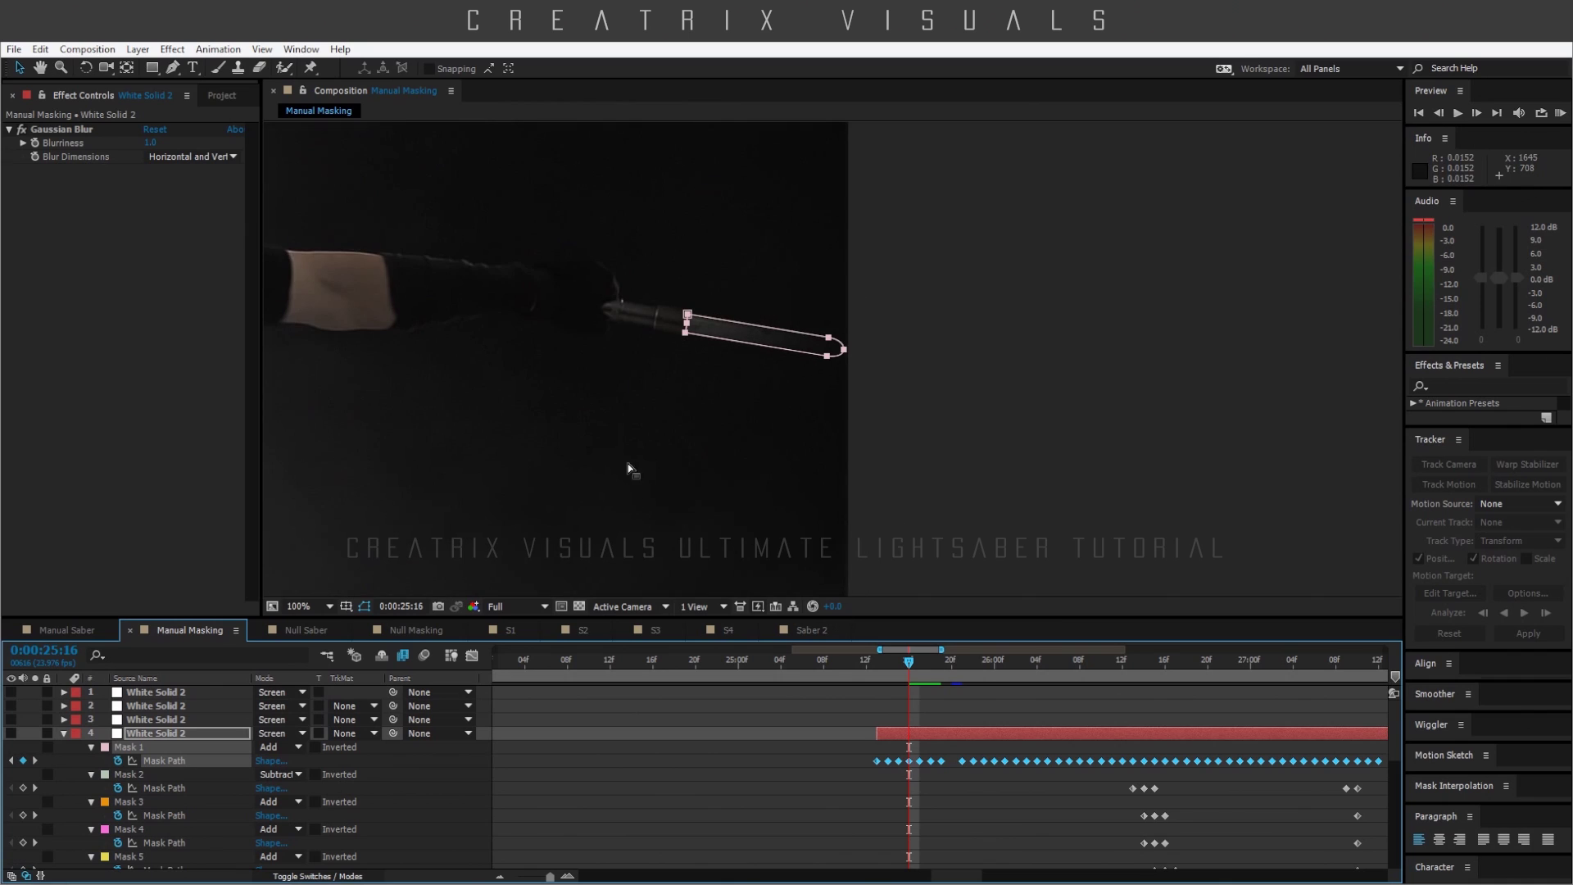
pyautogui.moveTo(575, 407); pyautogui.dragTo(685, 390)
pyautogui.click(920, 663)
pyautogui.moveTo(922, 665); pyautogui.dragTo(945, 665)
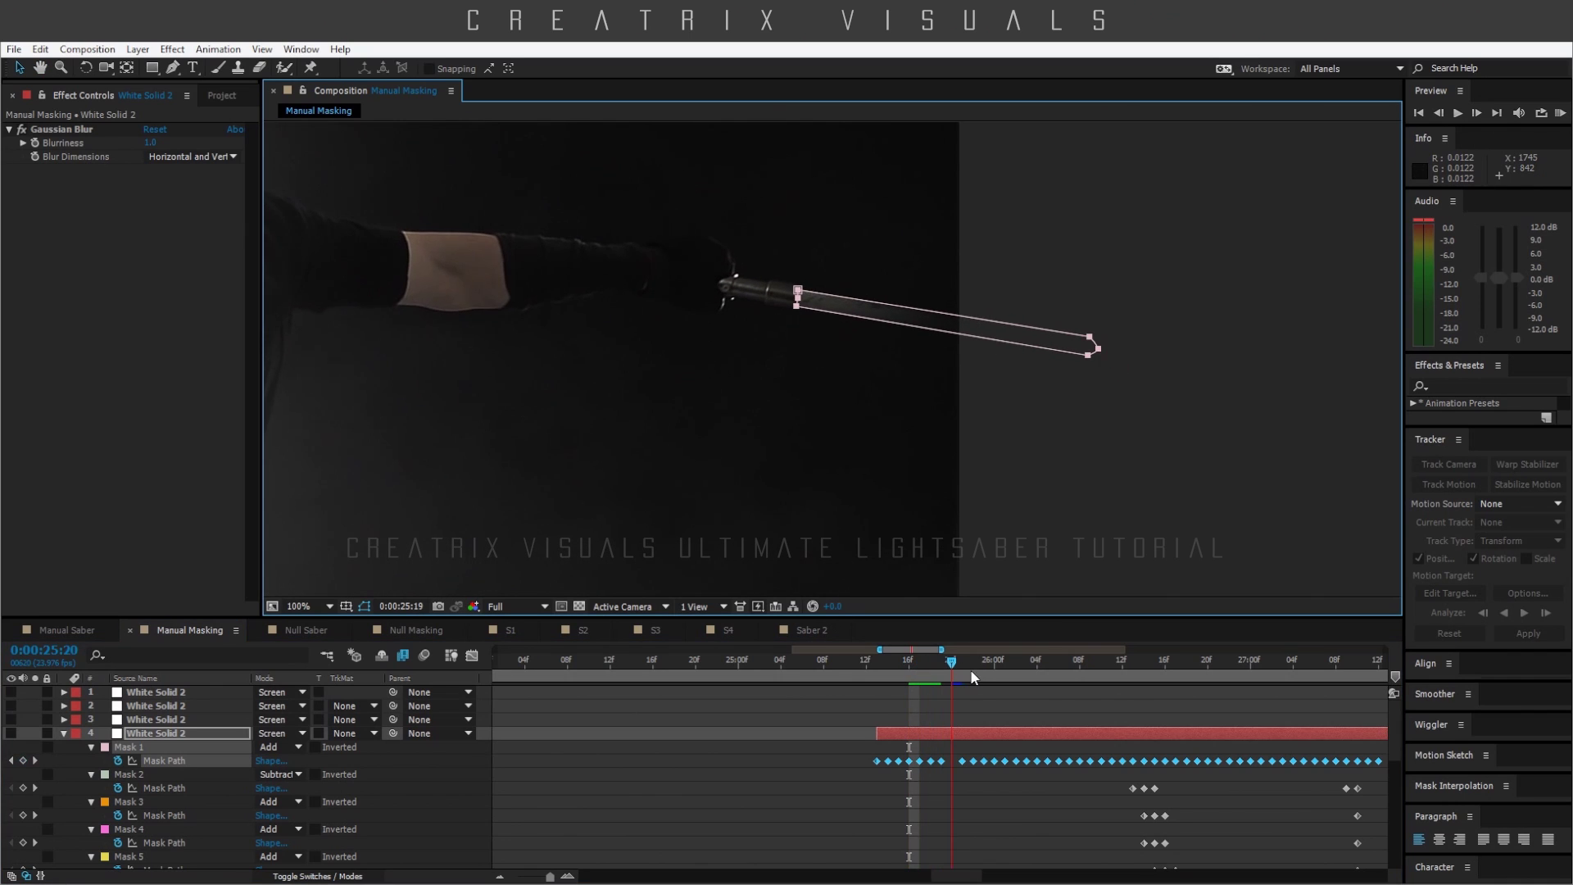
pyautogui.moveTo(976, 668); pyautogui.dragTo(1058, 665)
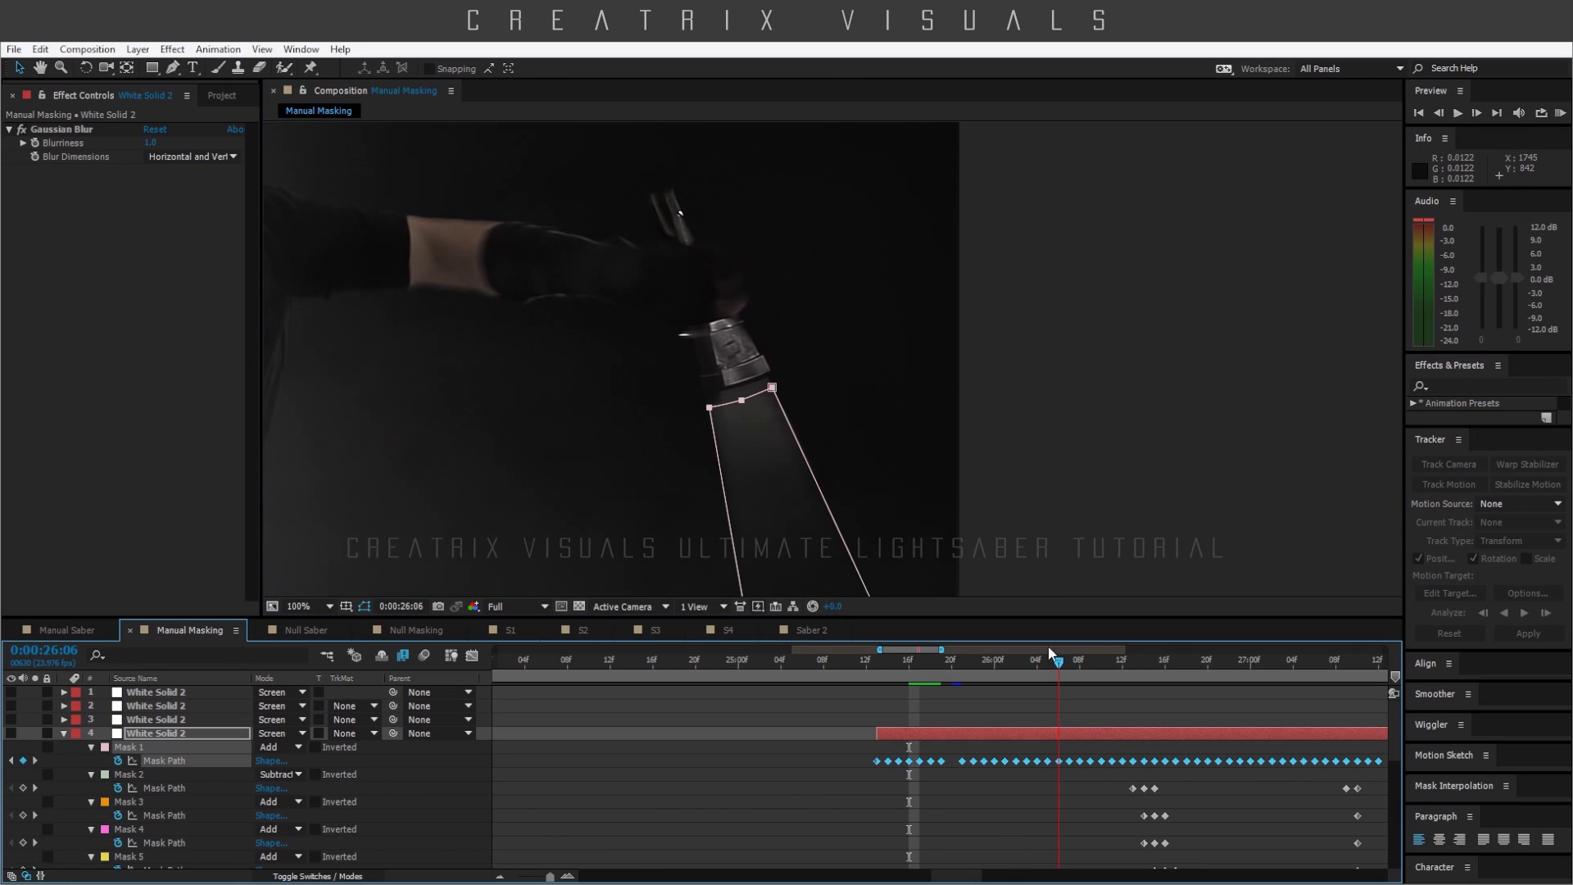
# - Step between frames 0:00:26:06 and 0:00:26:08 to examine how Mask 1 covers the blade's motion blur
pyautogui.moveTo(835, 421); pyautogui.dragTo(986, 302)
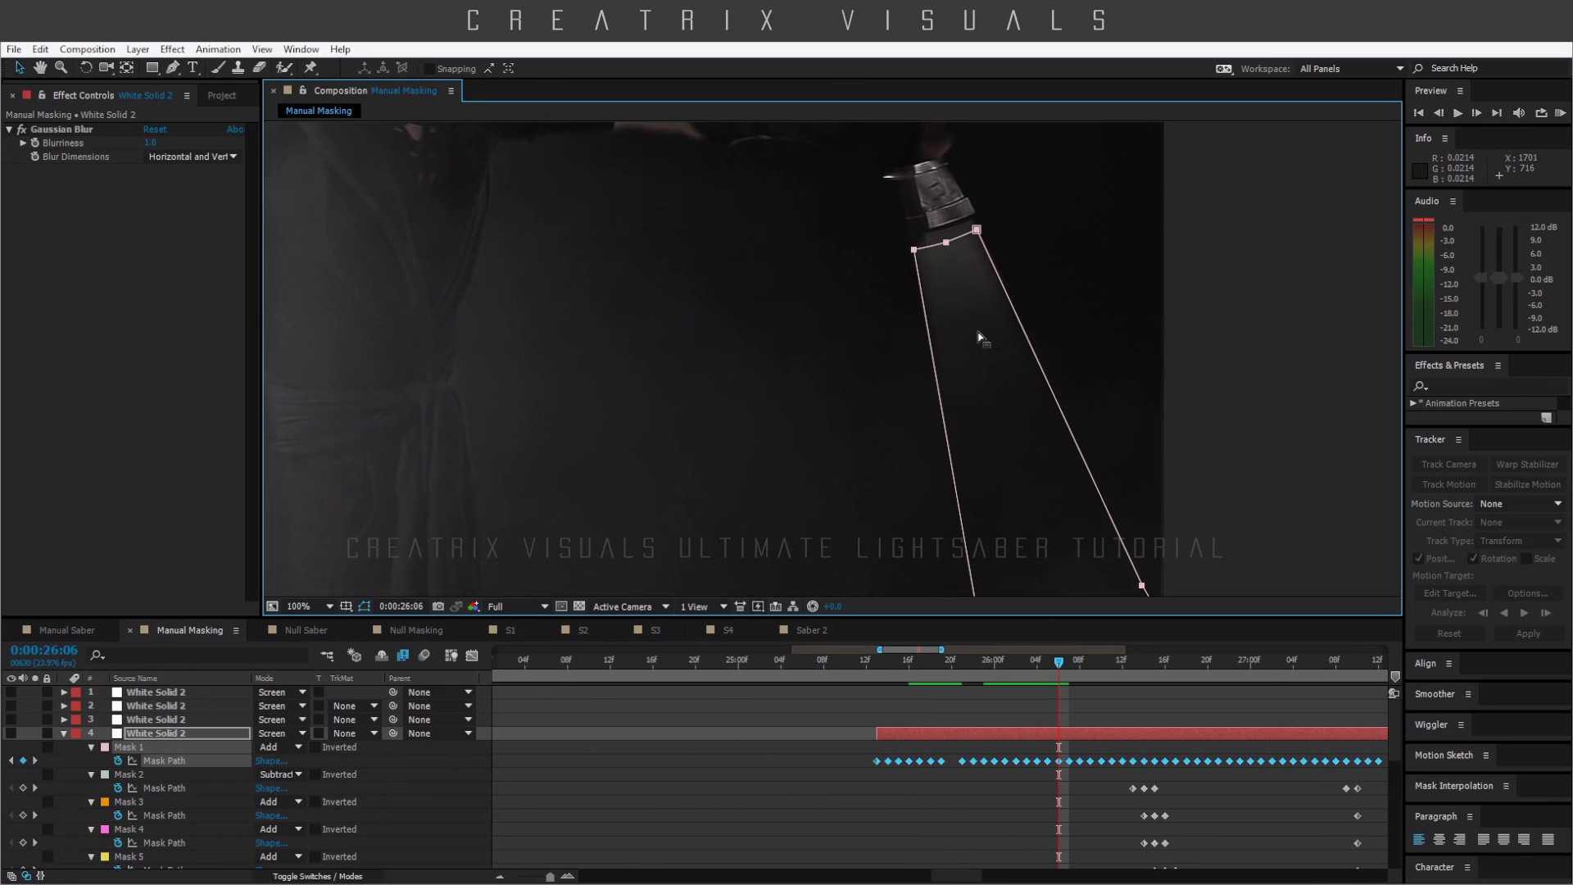
pyautogui.press(',')
pyautogui.moveTo(850, 382); pyautogui.dragTo(871, 384)
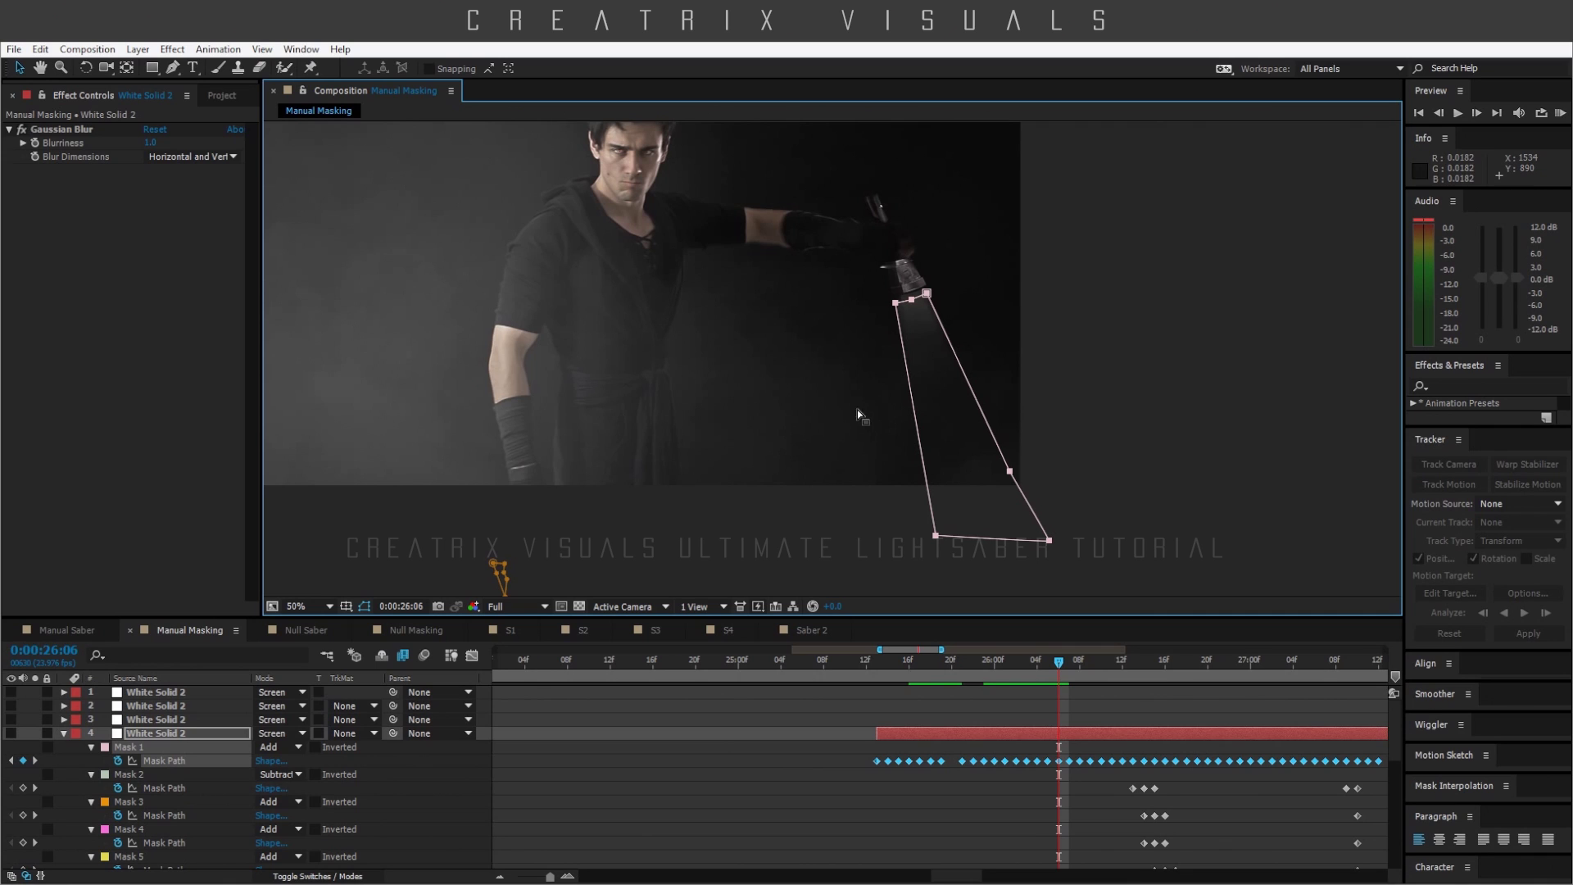
pyautogui.press('pagedown')
pyautogui.press('pagedown')
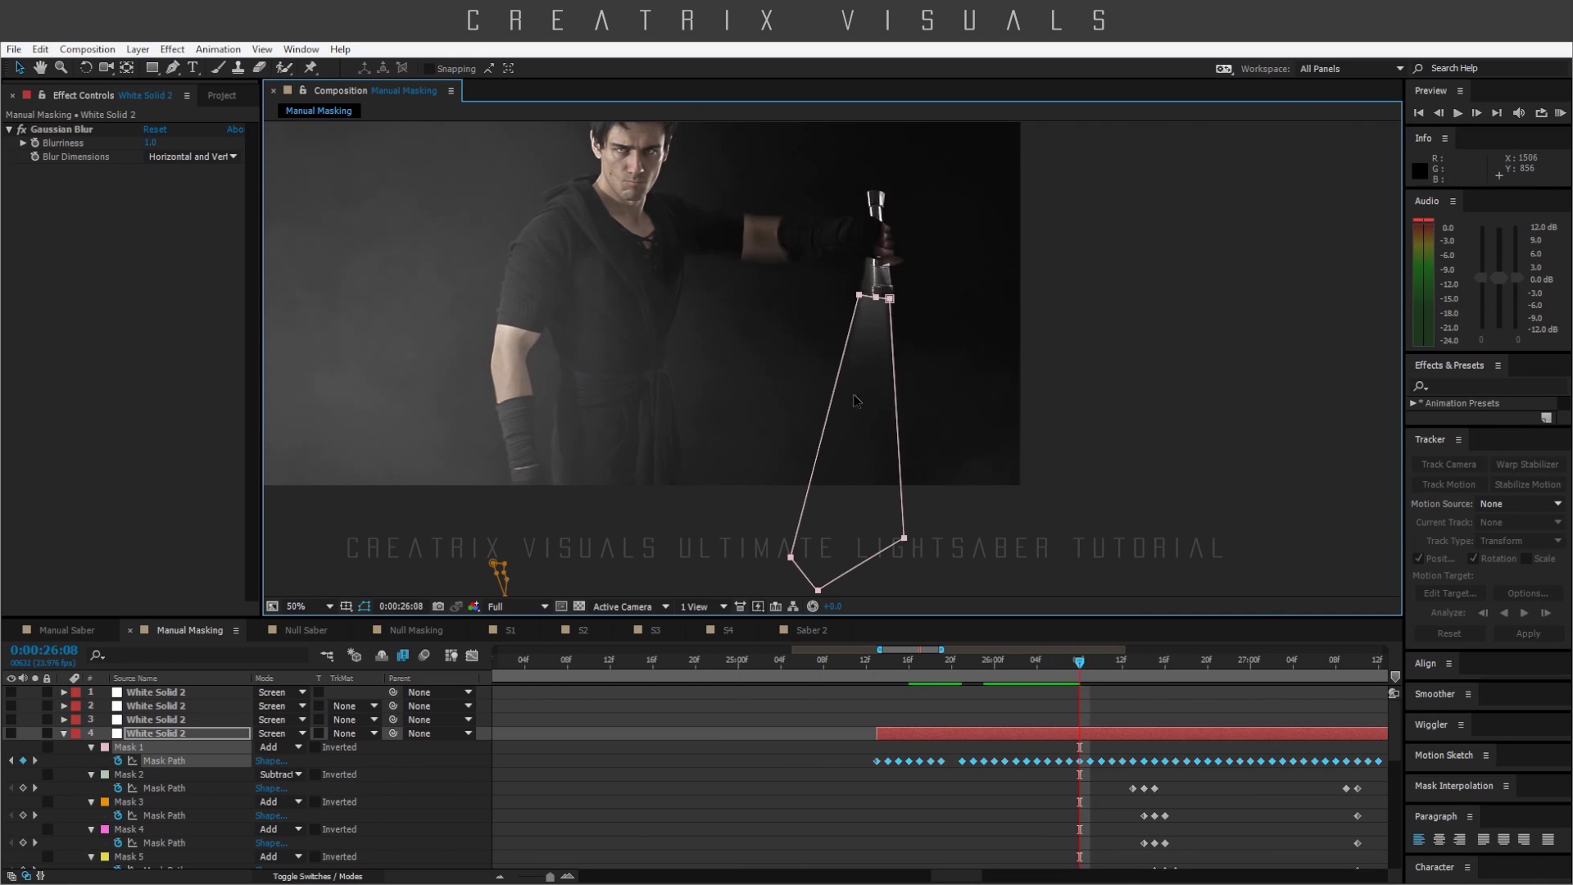
pyautogui.press('pageup')
pyautogui.press('pageup')
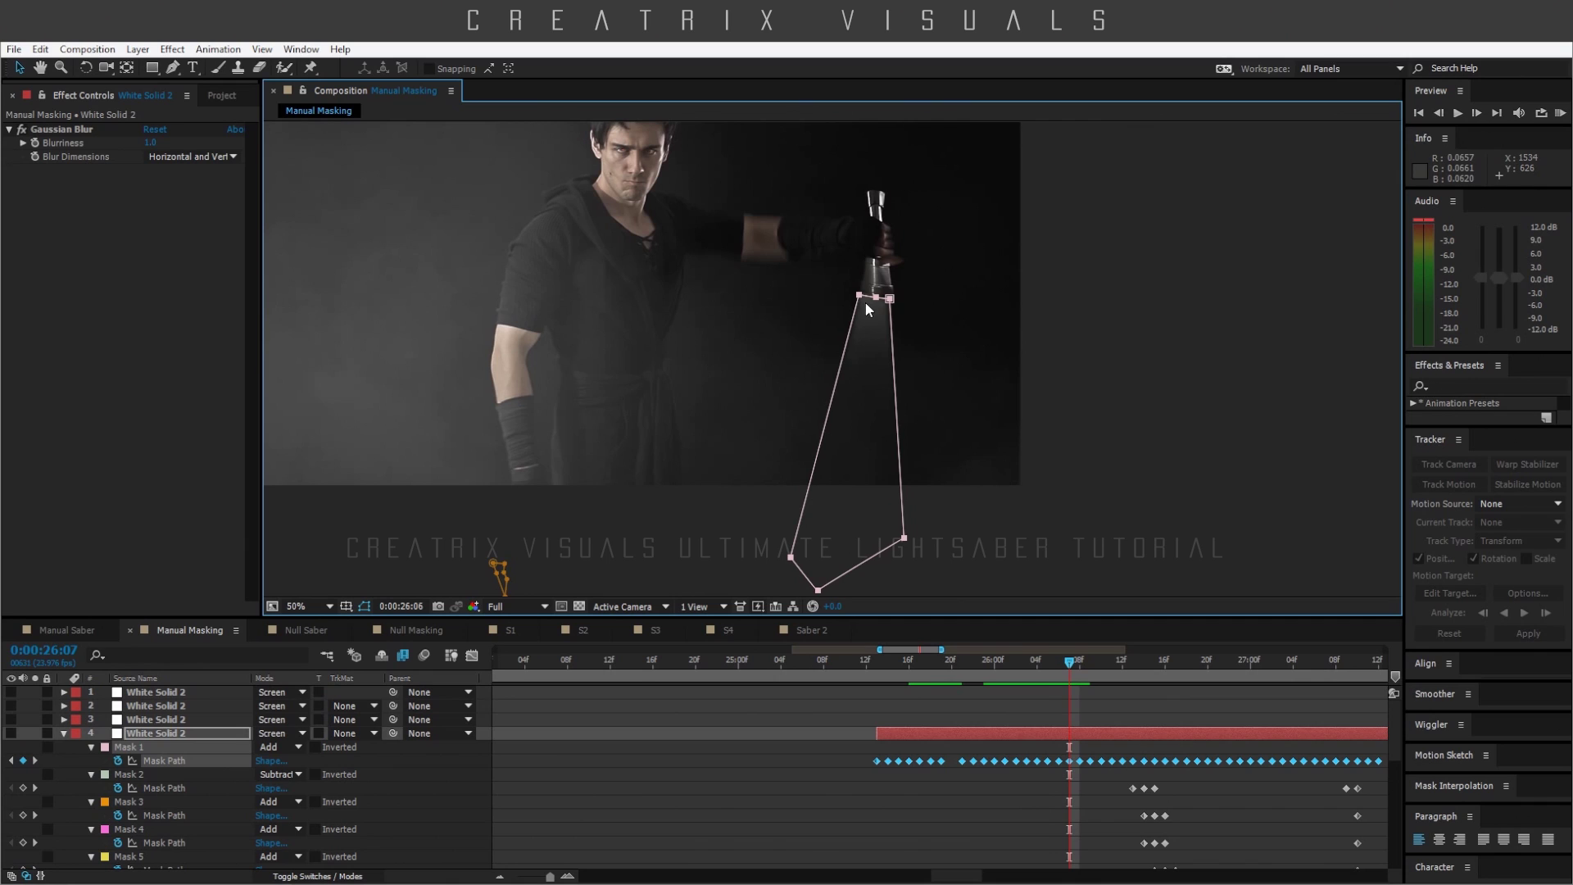
pyautogui.press('pagedown')
pyautogui.press('pagedown')
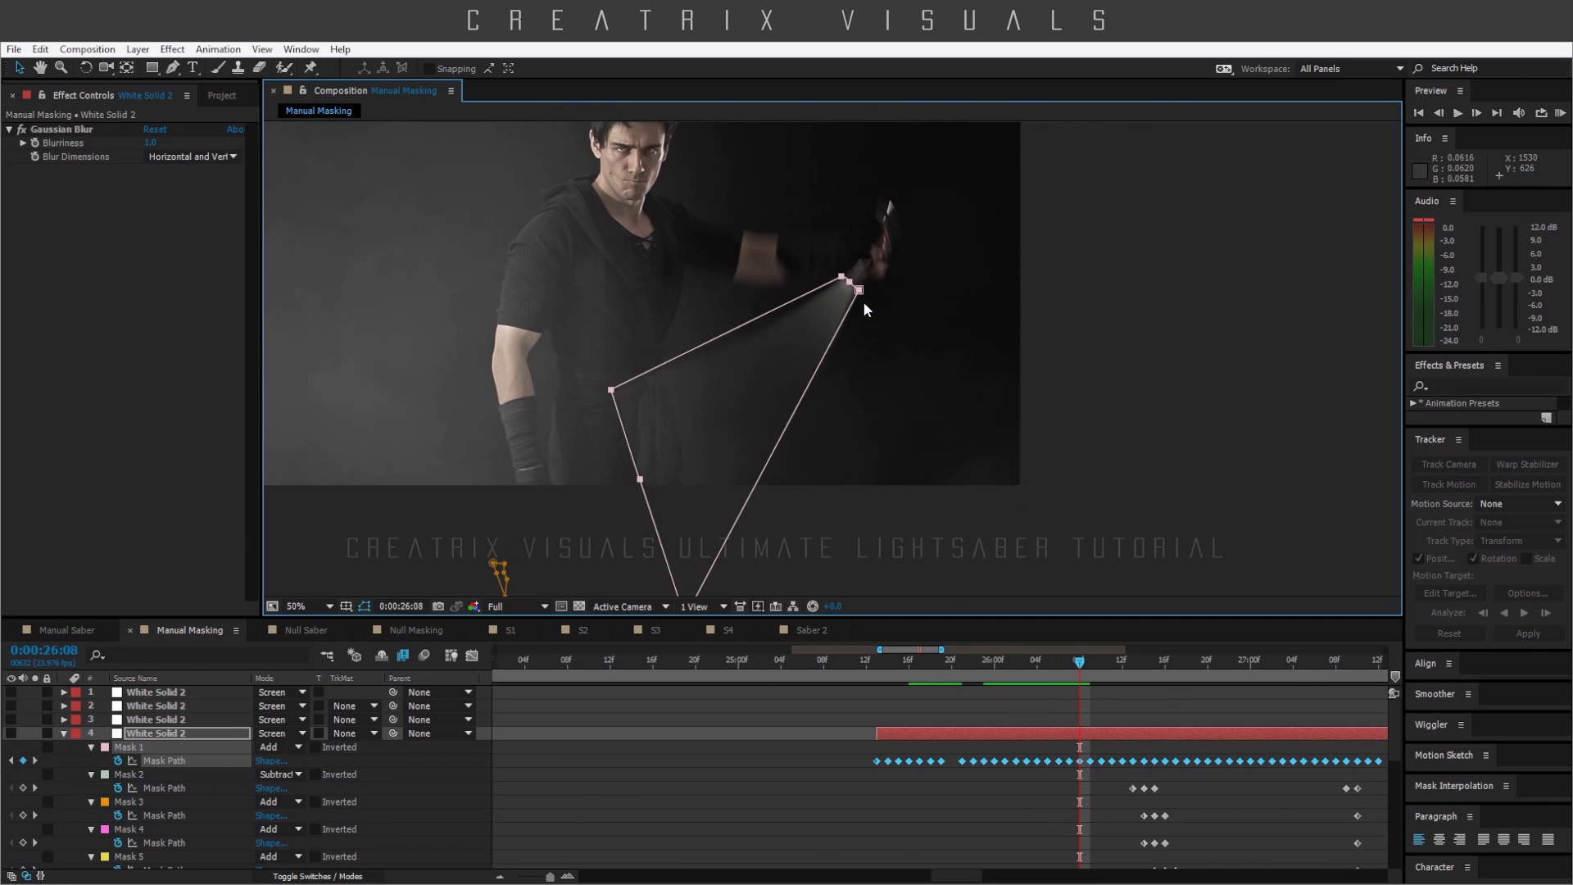
pyautogui.press('.')
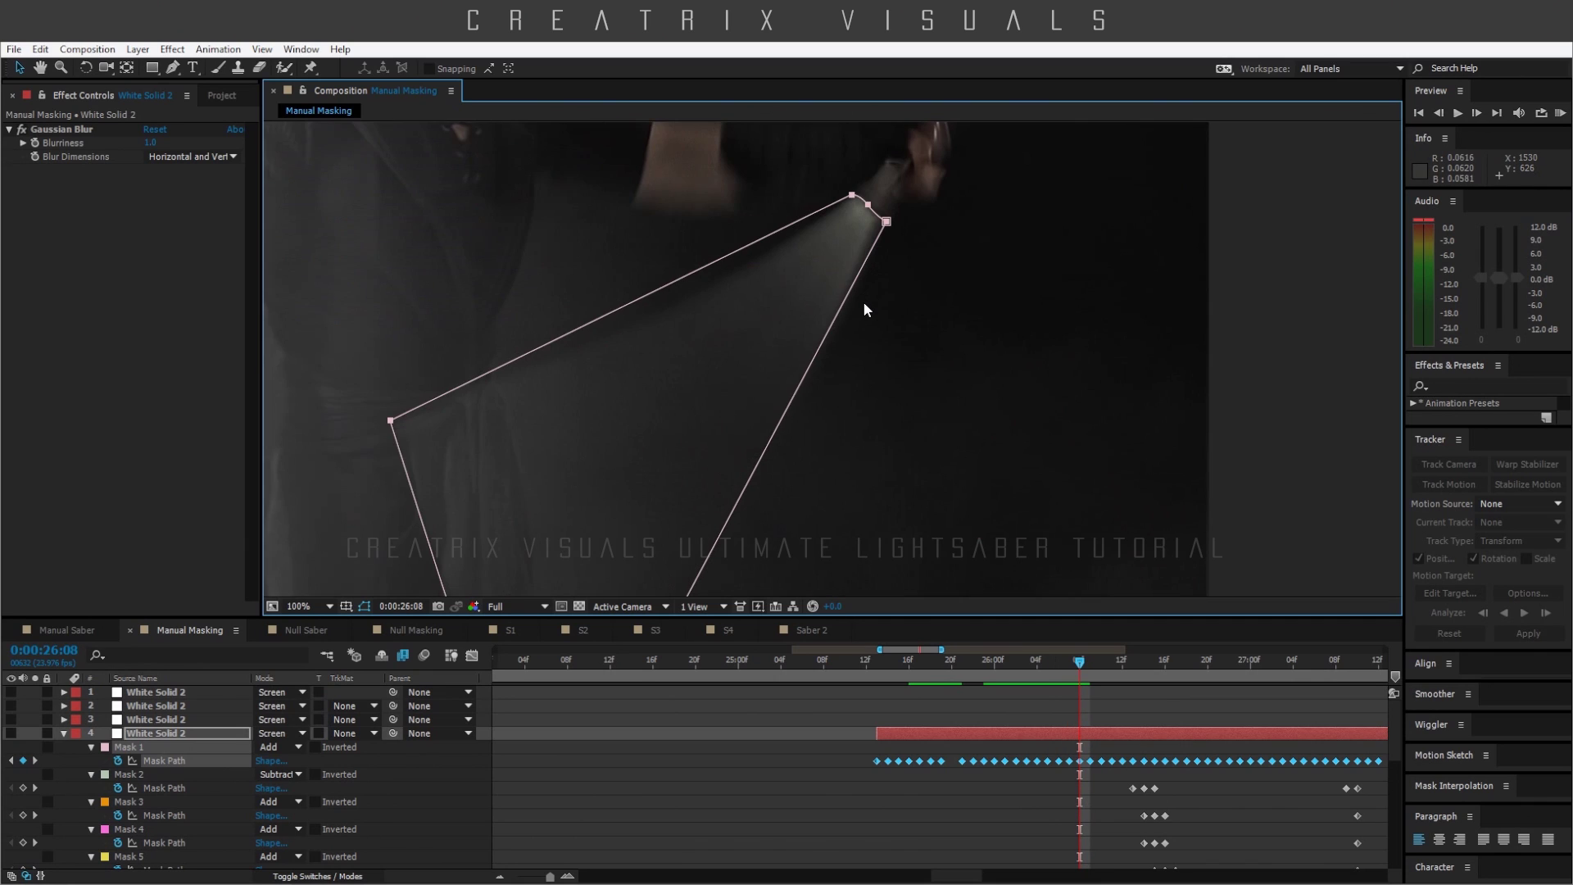
pyautogui.press(',')
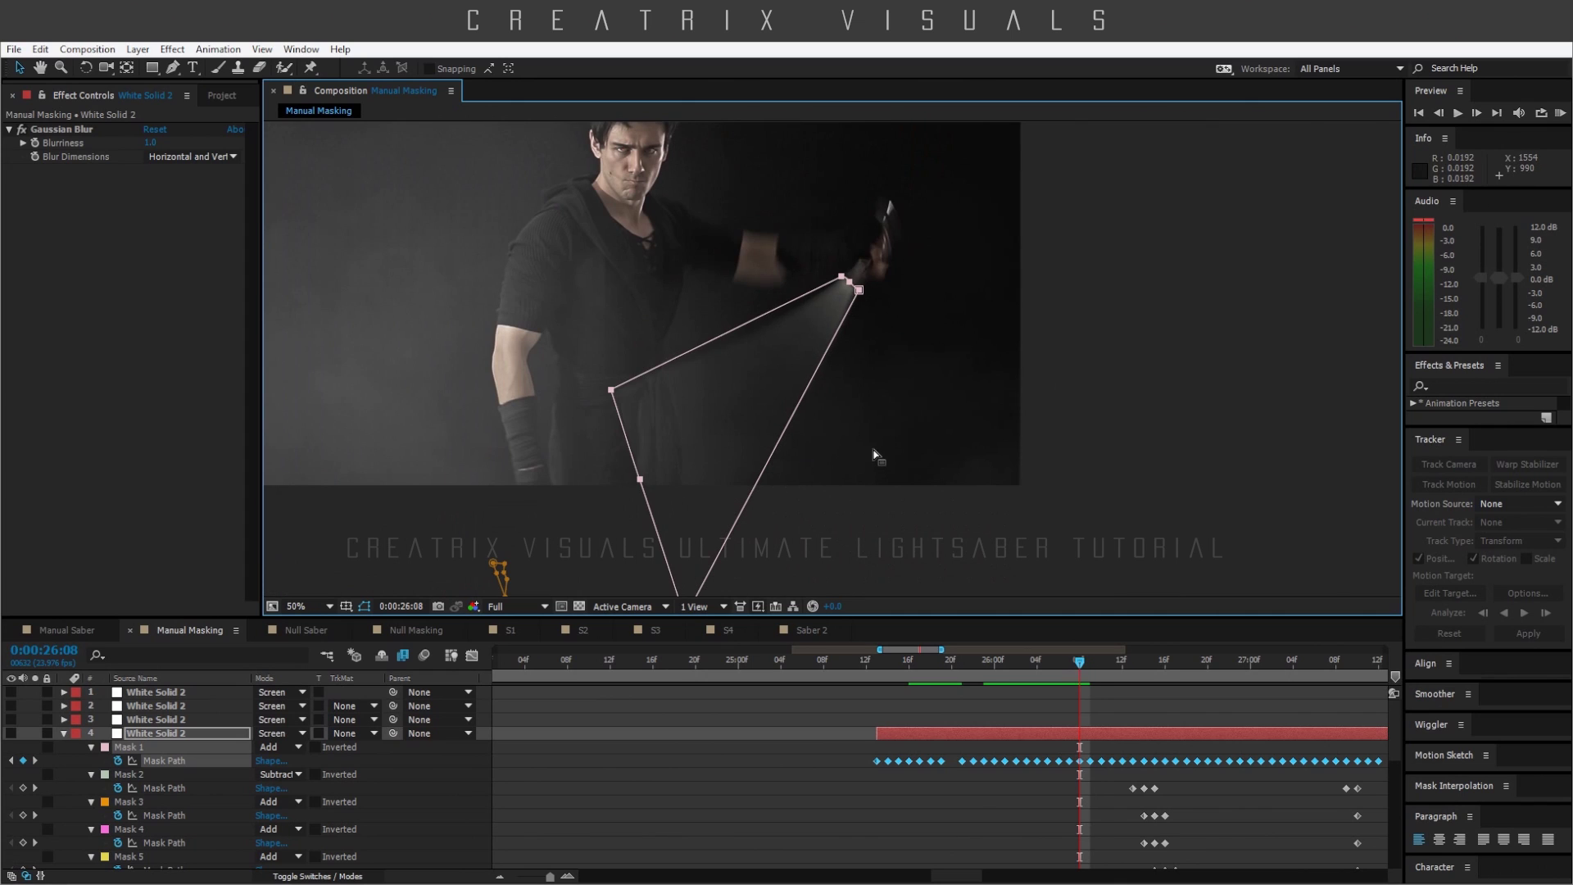
# - Step frame by frame to 0:00:26:15 to examine Mask 1's shape through the swing and behind the body
pyautogui.press('pagedown')
pyautogui.press('pagedown')
pyautogui.press('pagedown')
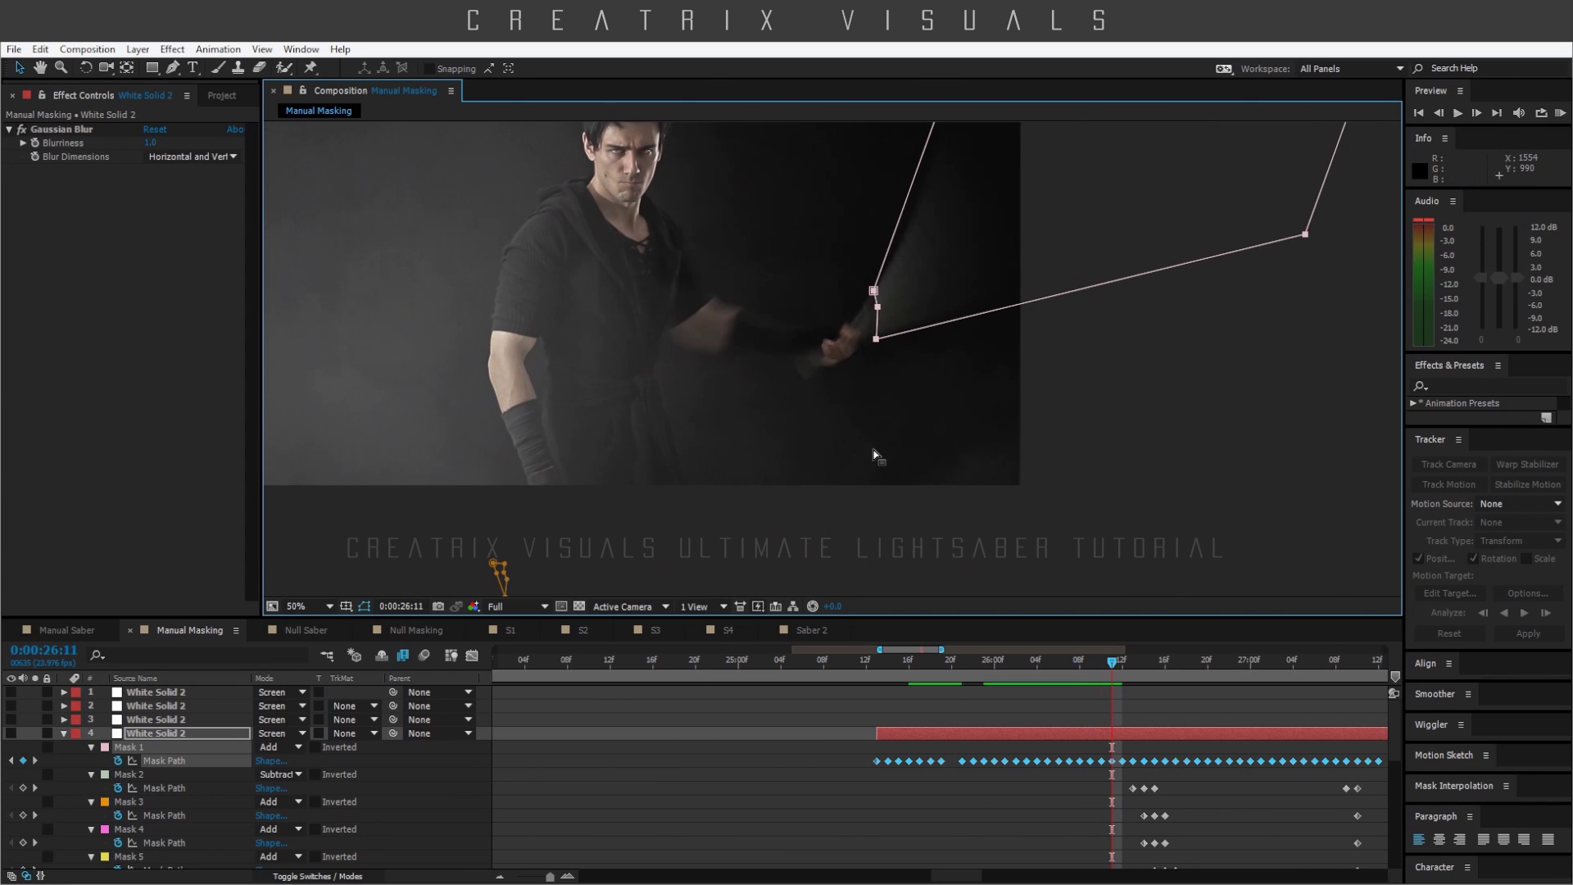
pyautogui.press('pagedown')
pyautogui.press('pagedown')
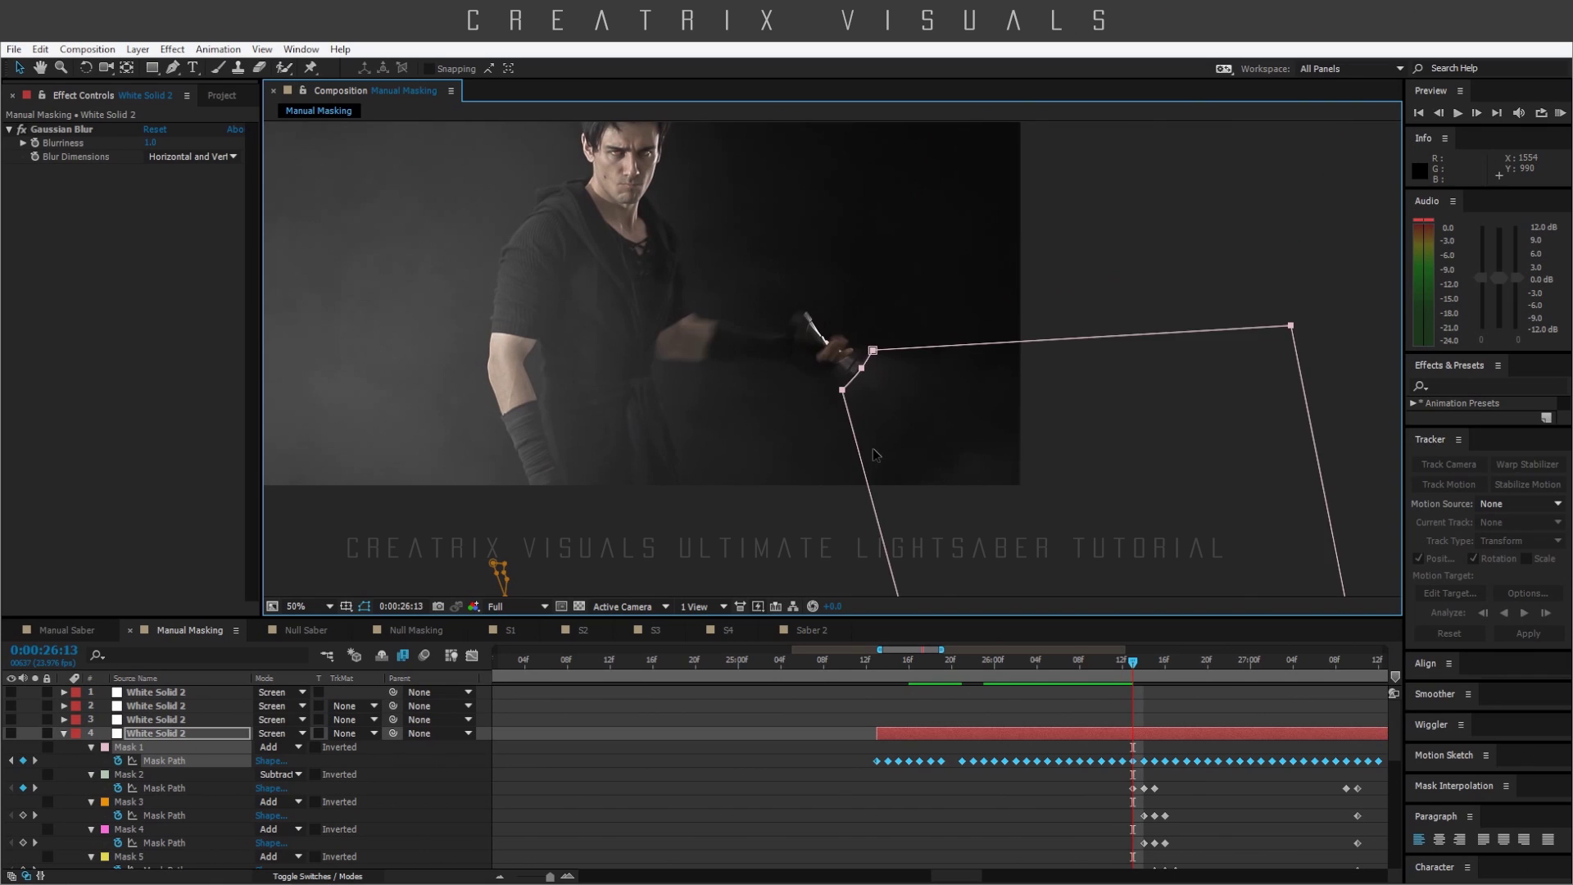
pyautogui.press('pagedown')
pyautogui.press('.')
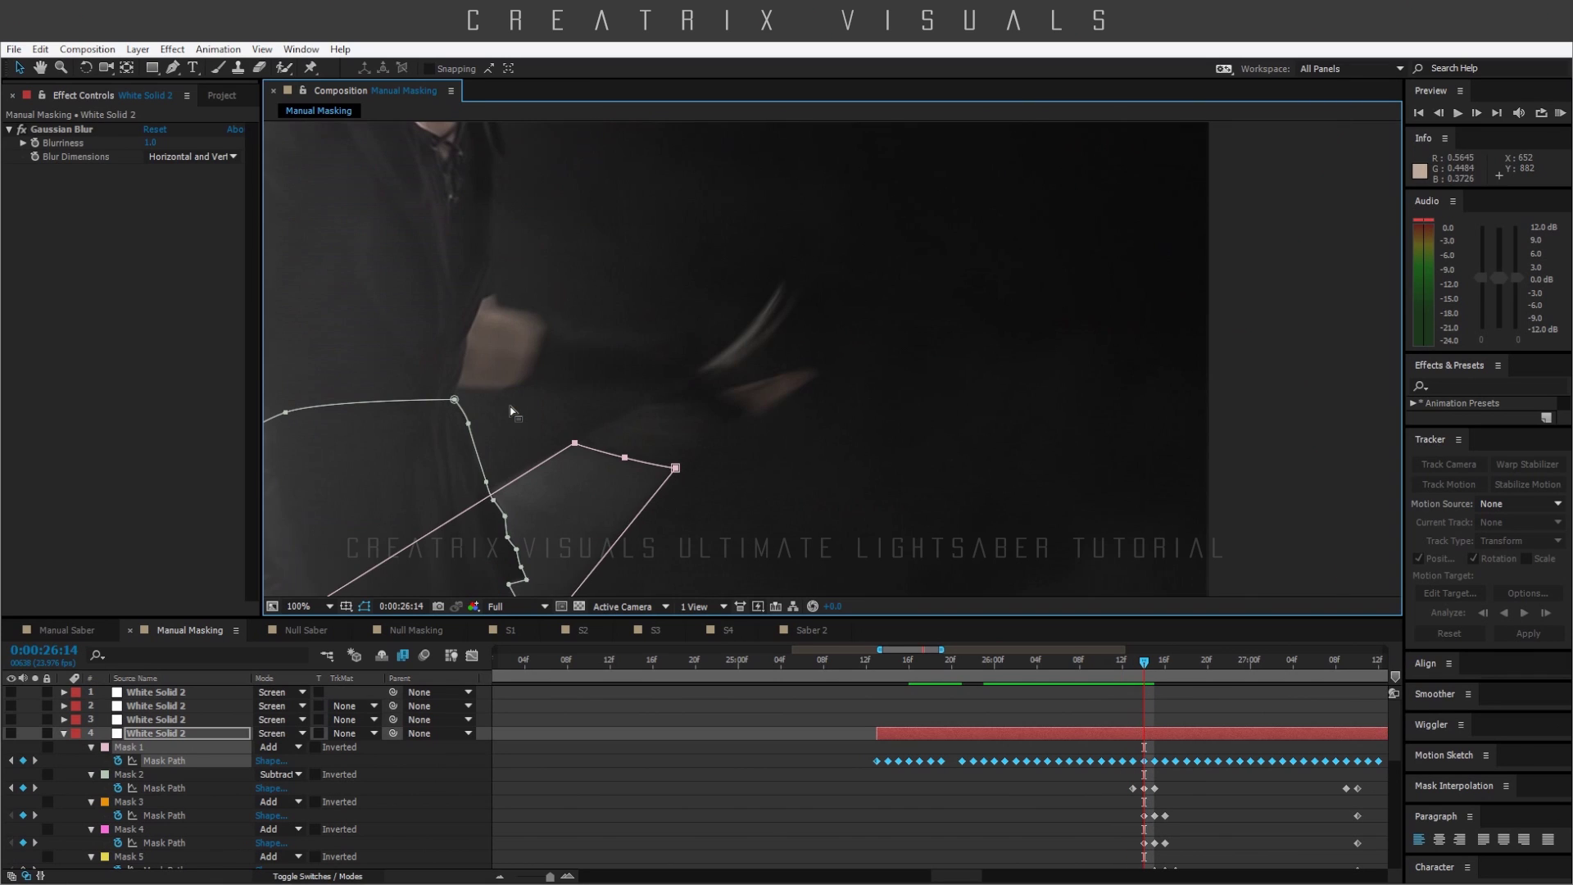
pyautogui.press('pagedown')
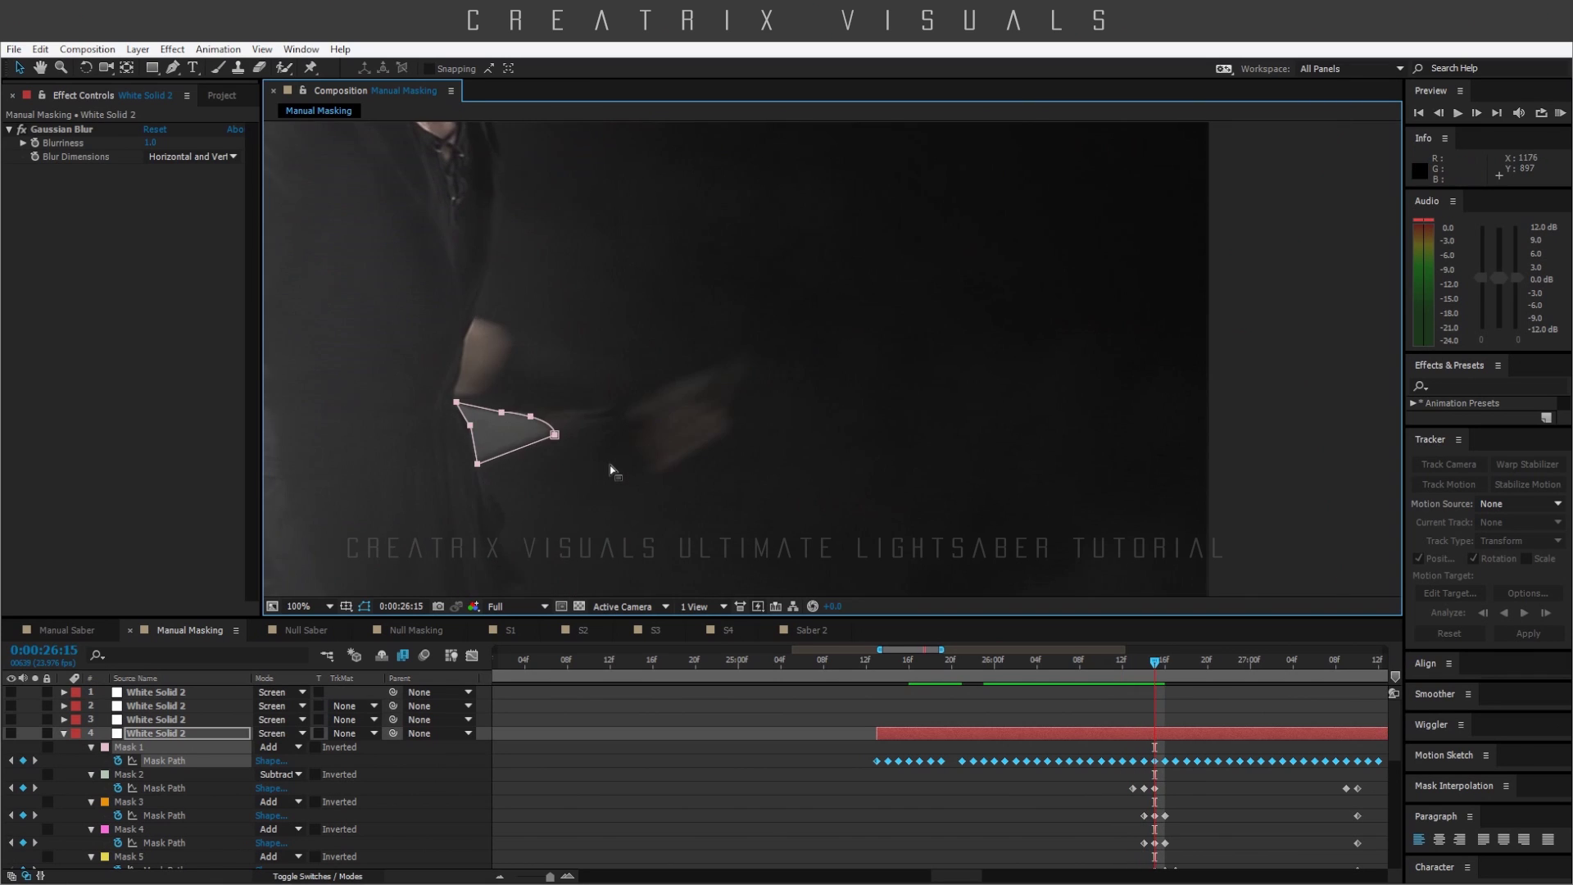
# - Show the lowest White Solid 2 layer again and step back to 0:00:26:13 to check the filled blade in full view
pyautogui.moveTo(473, 439); pyautogui.dragTo(794, 373)
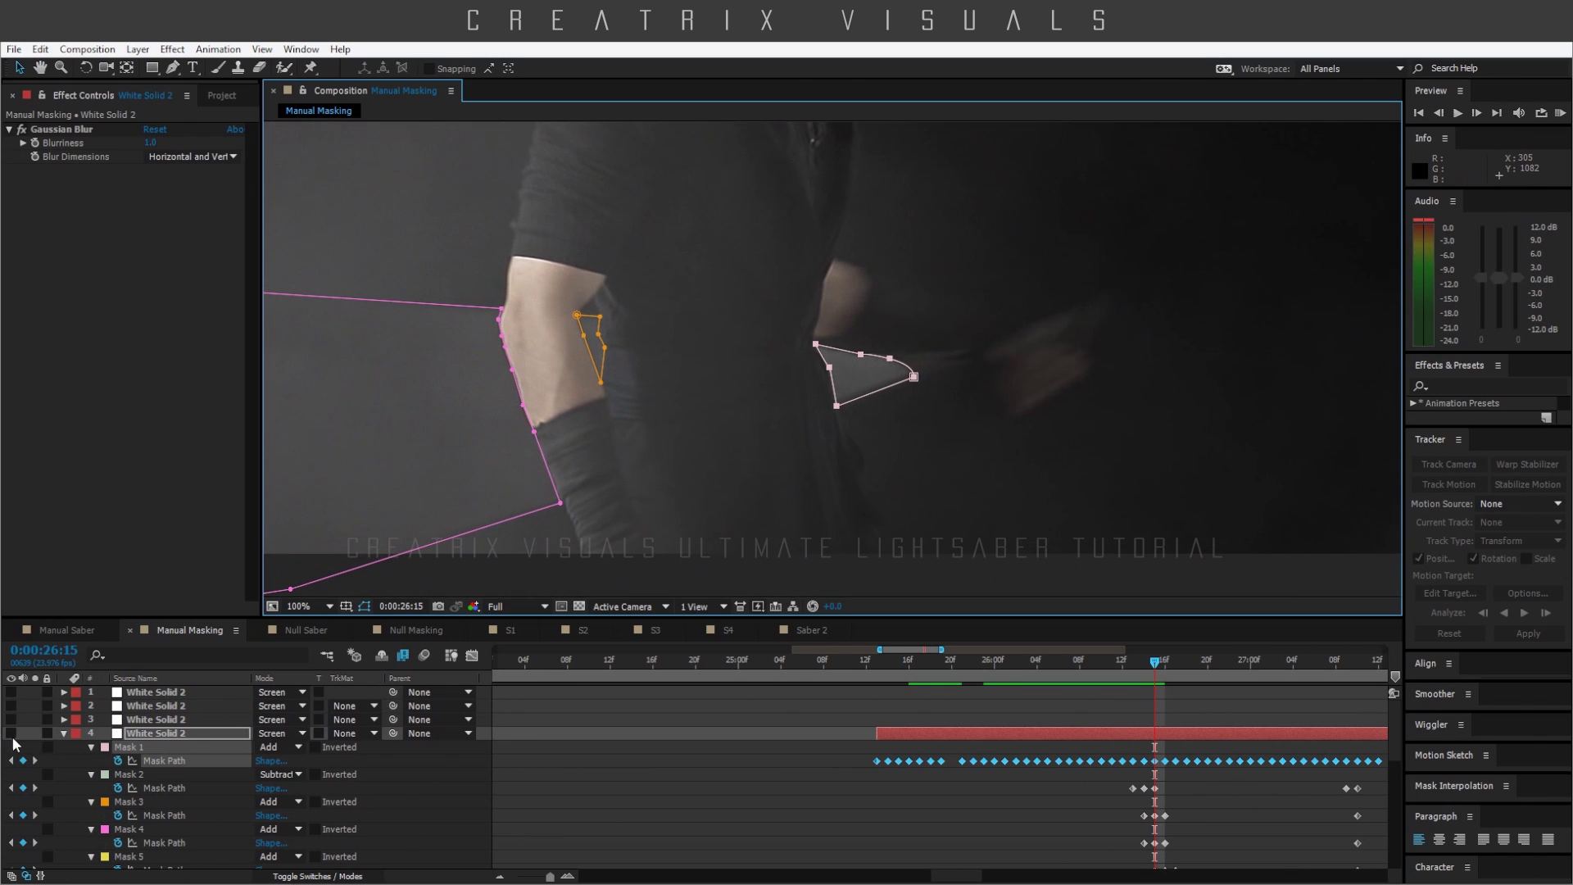
pyautogui.click(10, 732)
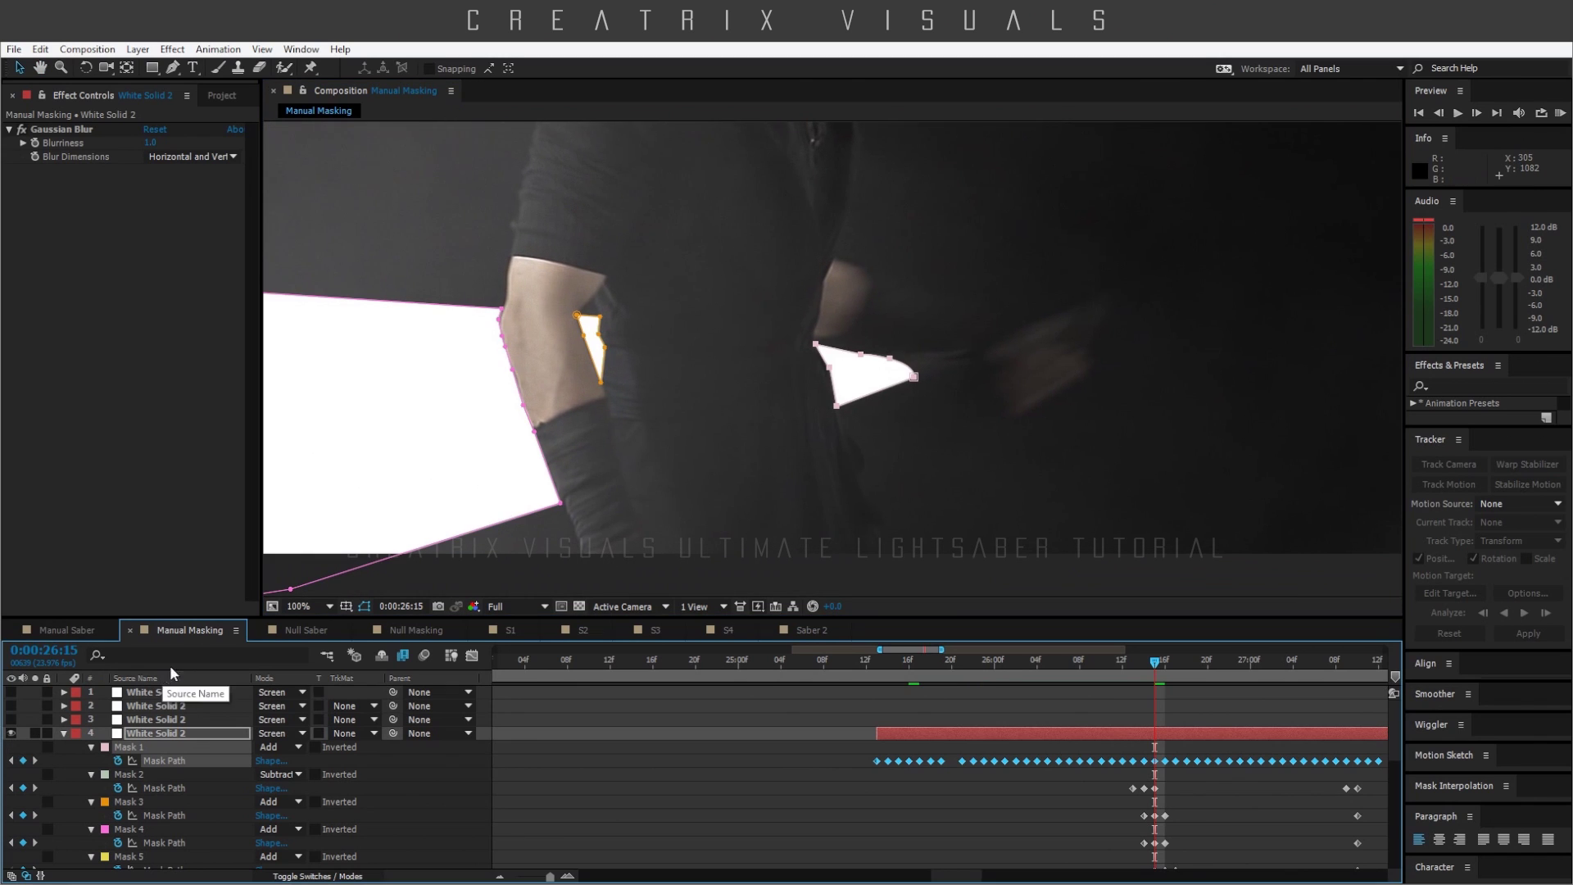
pyautogui.press('pageup')
pyautogui.press('pageup')
pyautogui.press(',')
pyautogui.press(',')
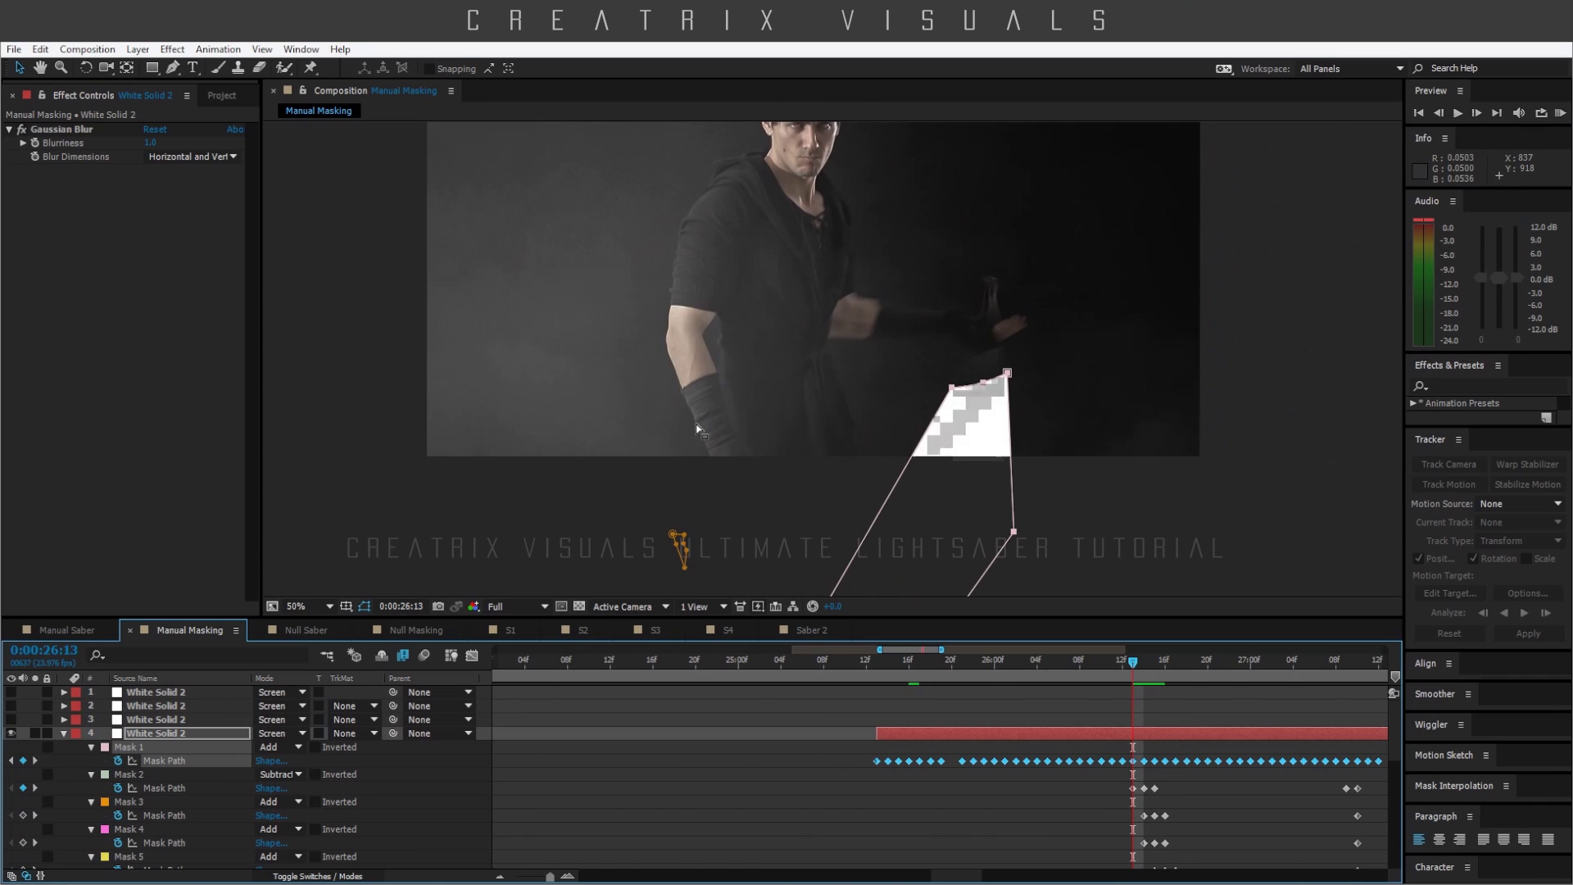
# - At 0:00:26:14, inspect the body mask that cuts into the blade up close and select Mask 2
pyautogui.press('pagedown')
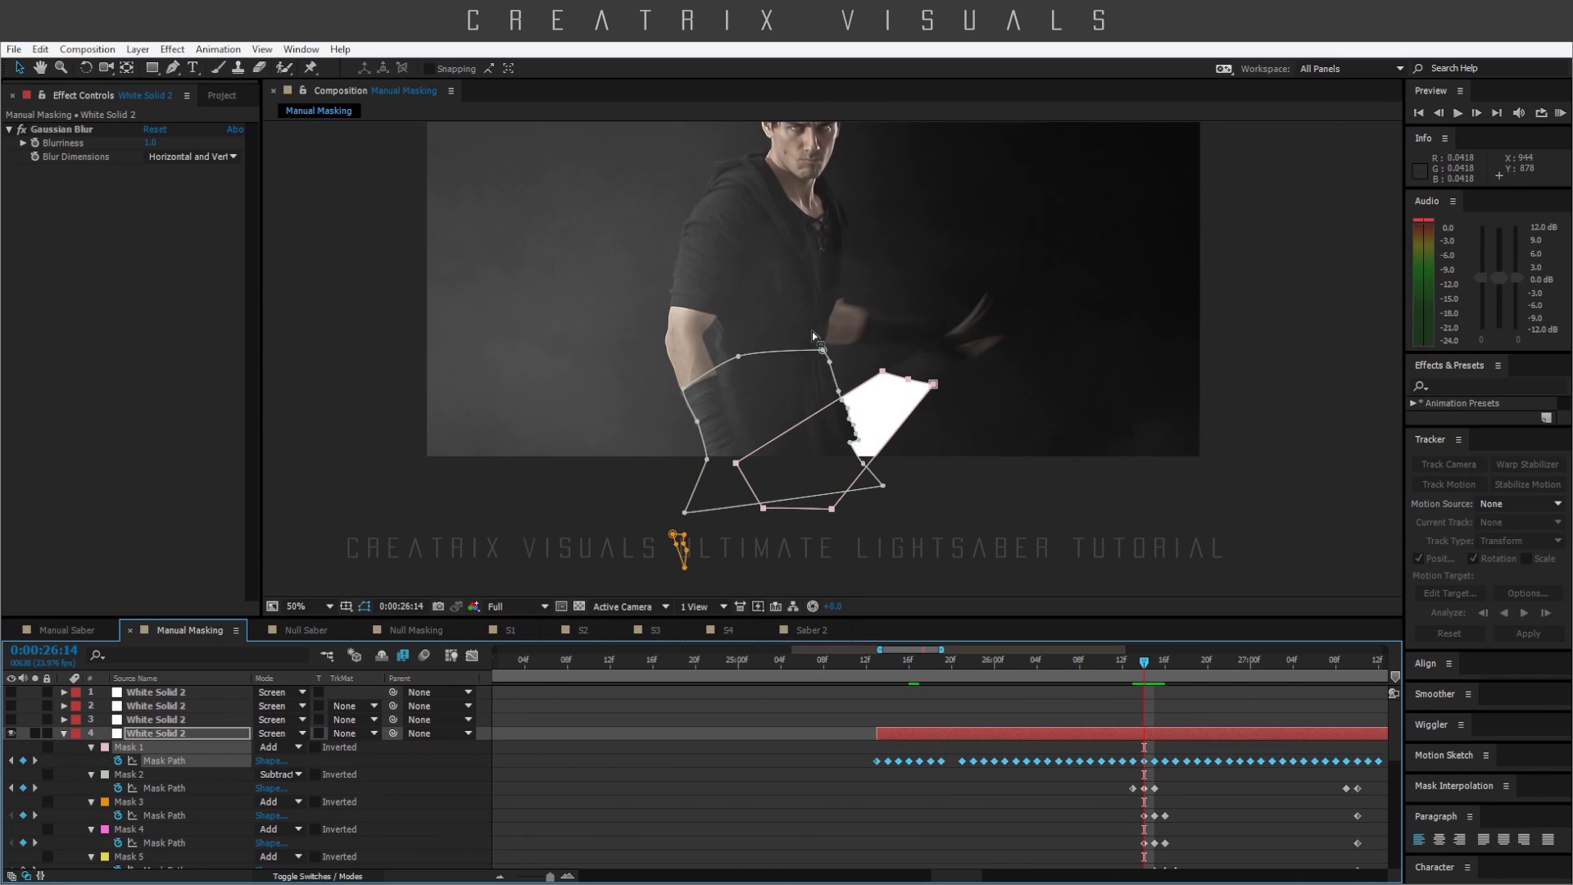
pyautogui.press('.')
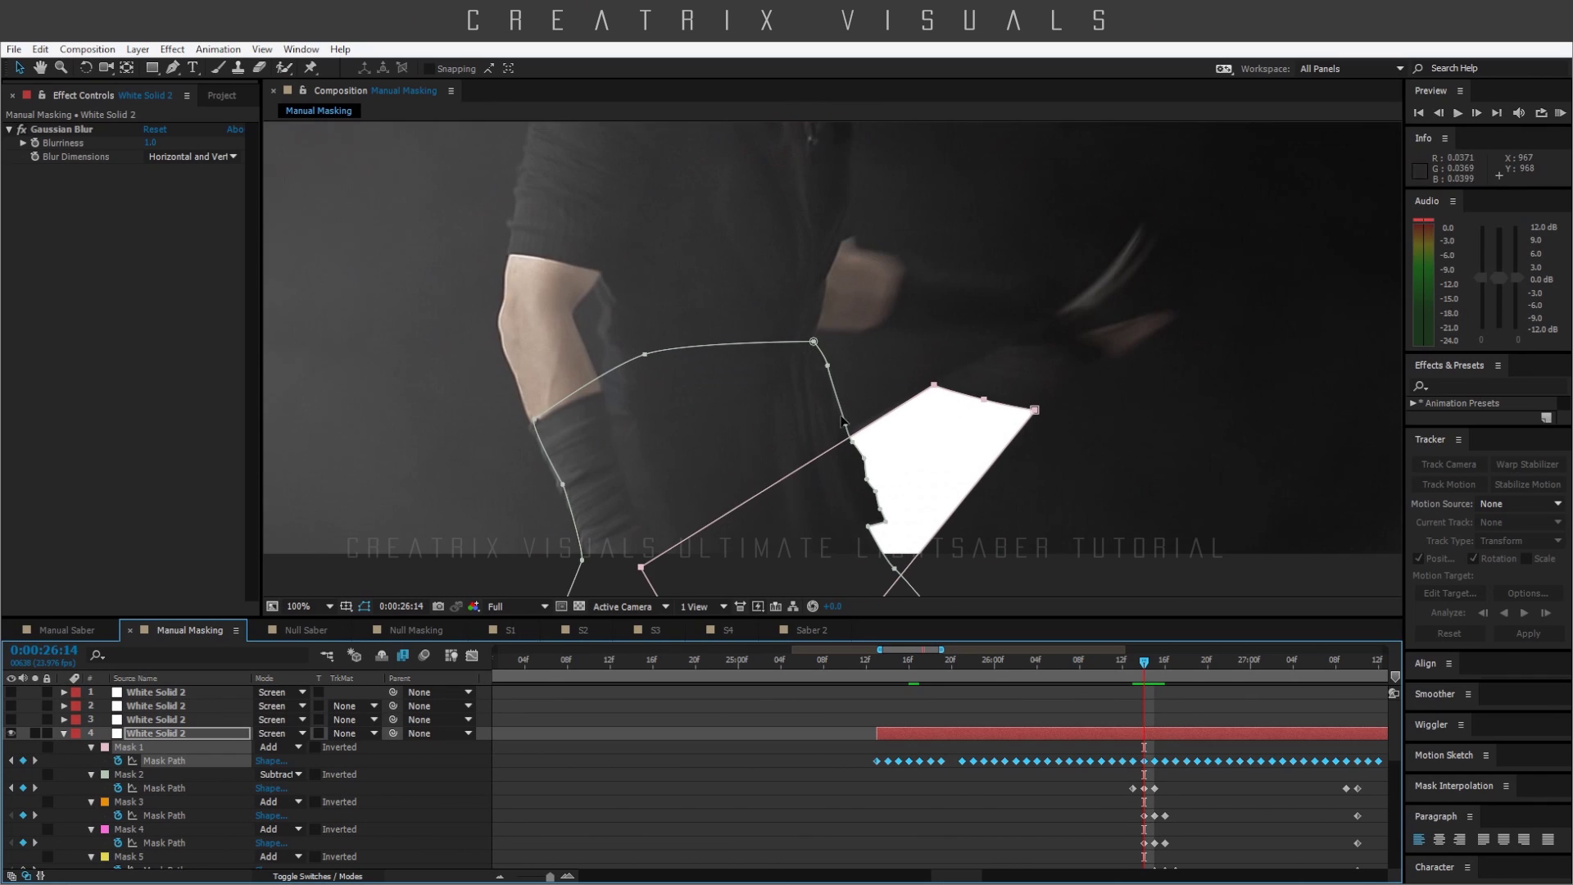
pyautogui.click(164, 779)
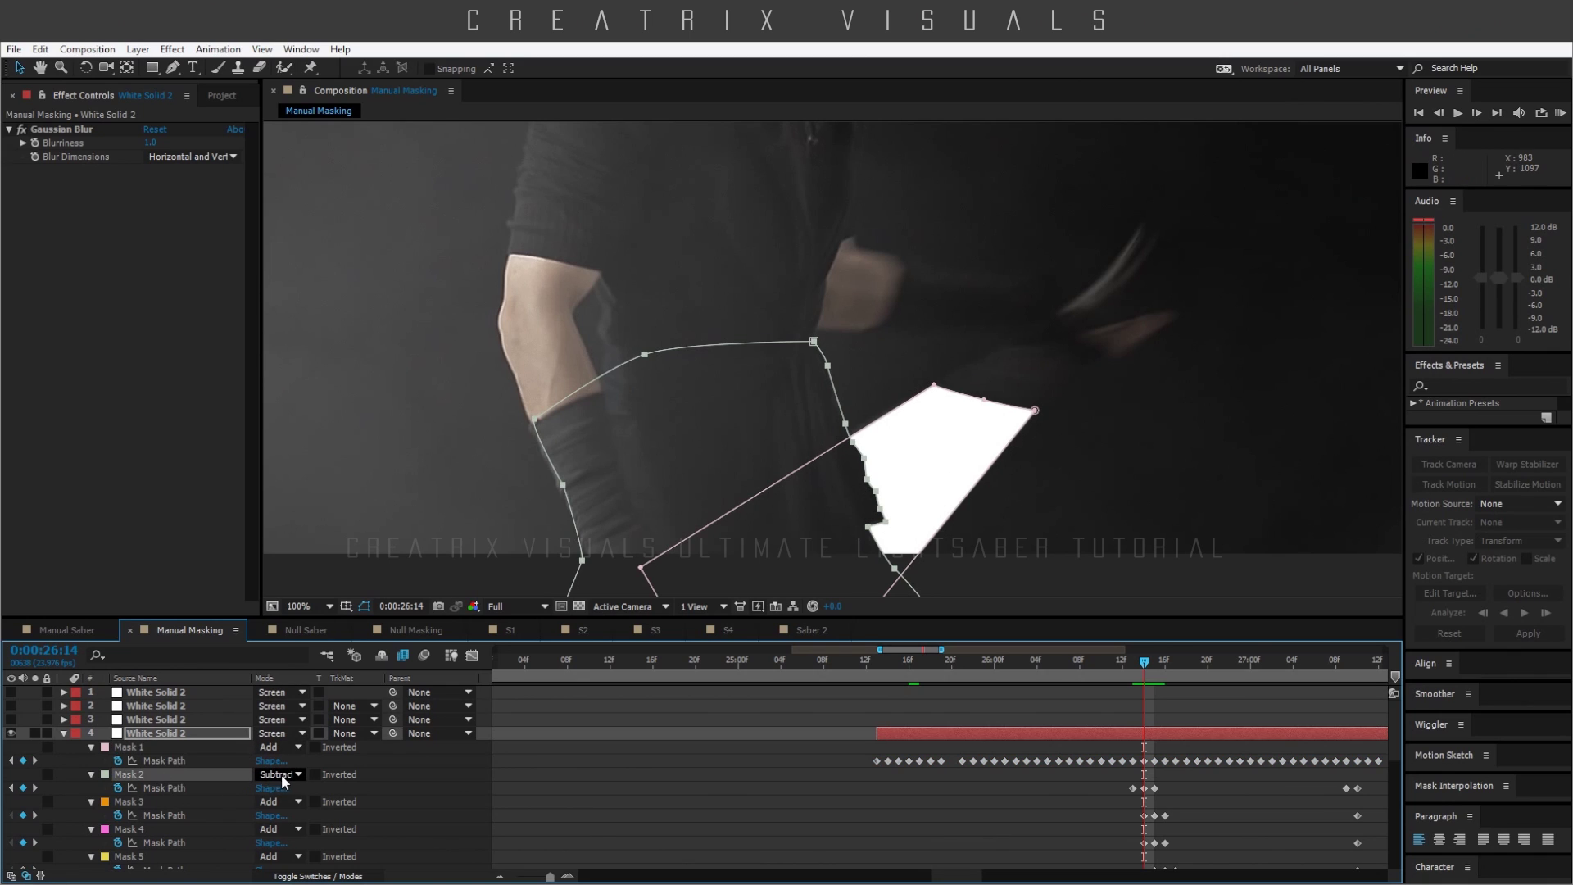
# - Advance to 0:00:26:15 and examine up close and in wider view how the separate masks fit around the arm and body
pyautogui.press('pagedown')
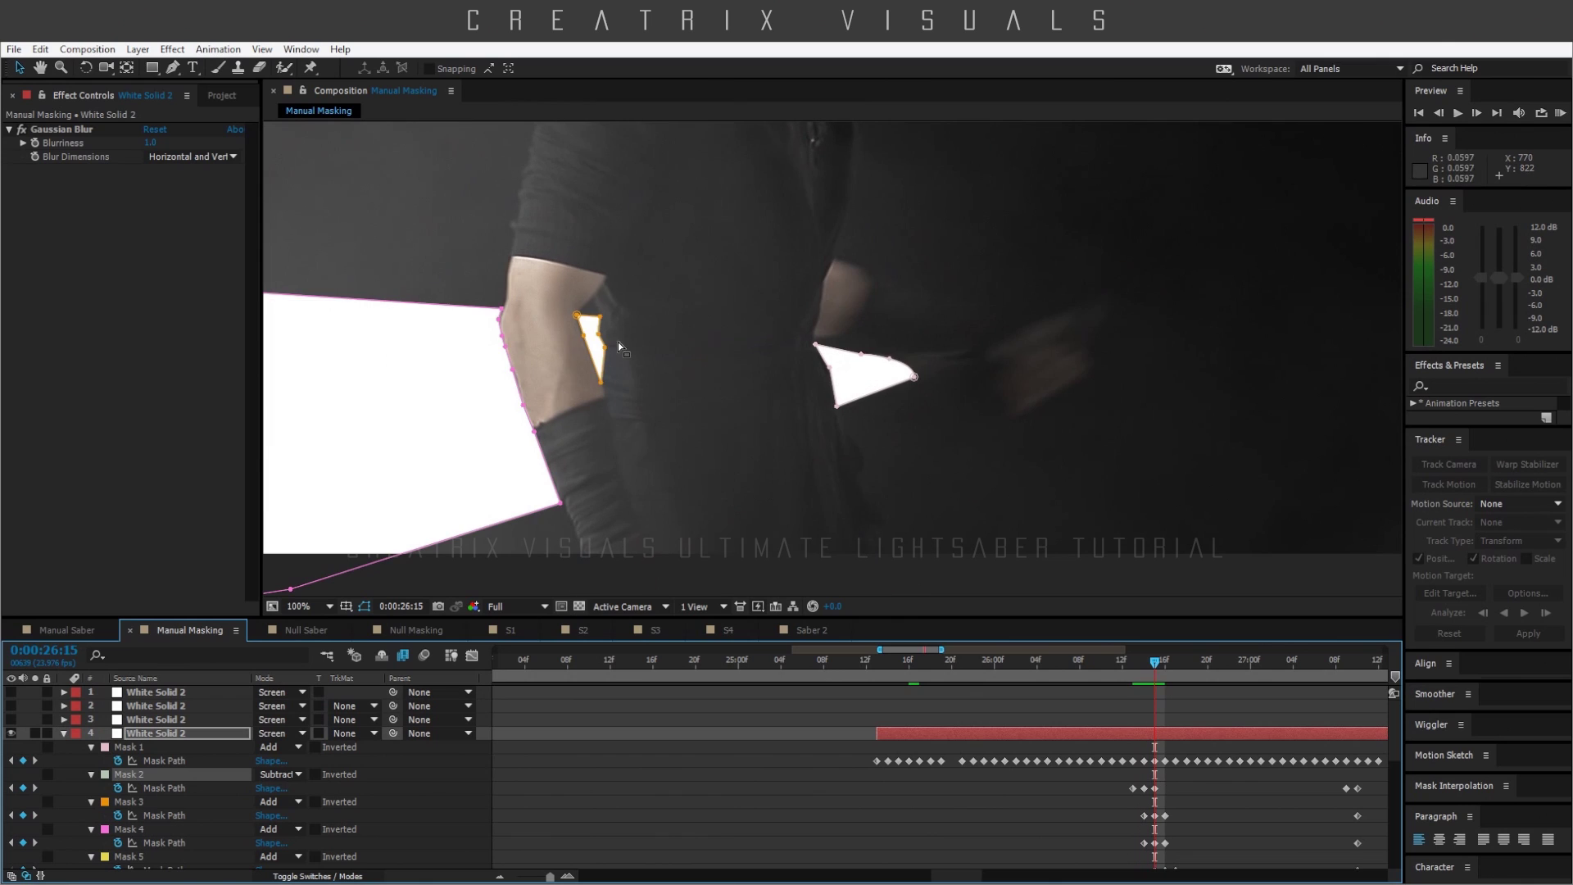
pyautogui.press(',')
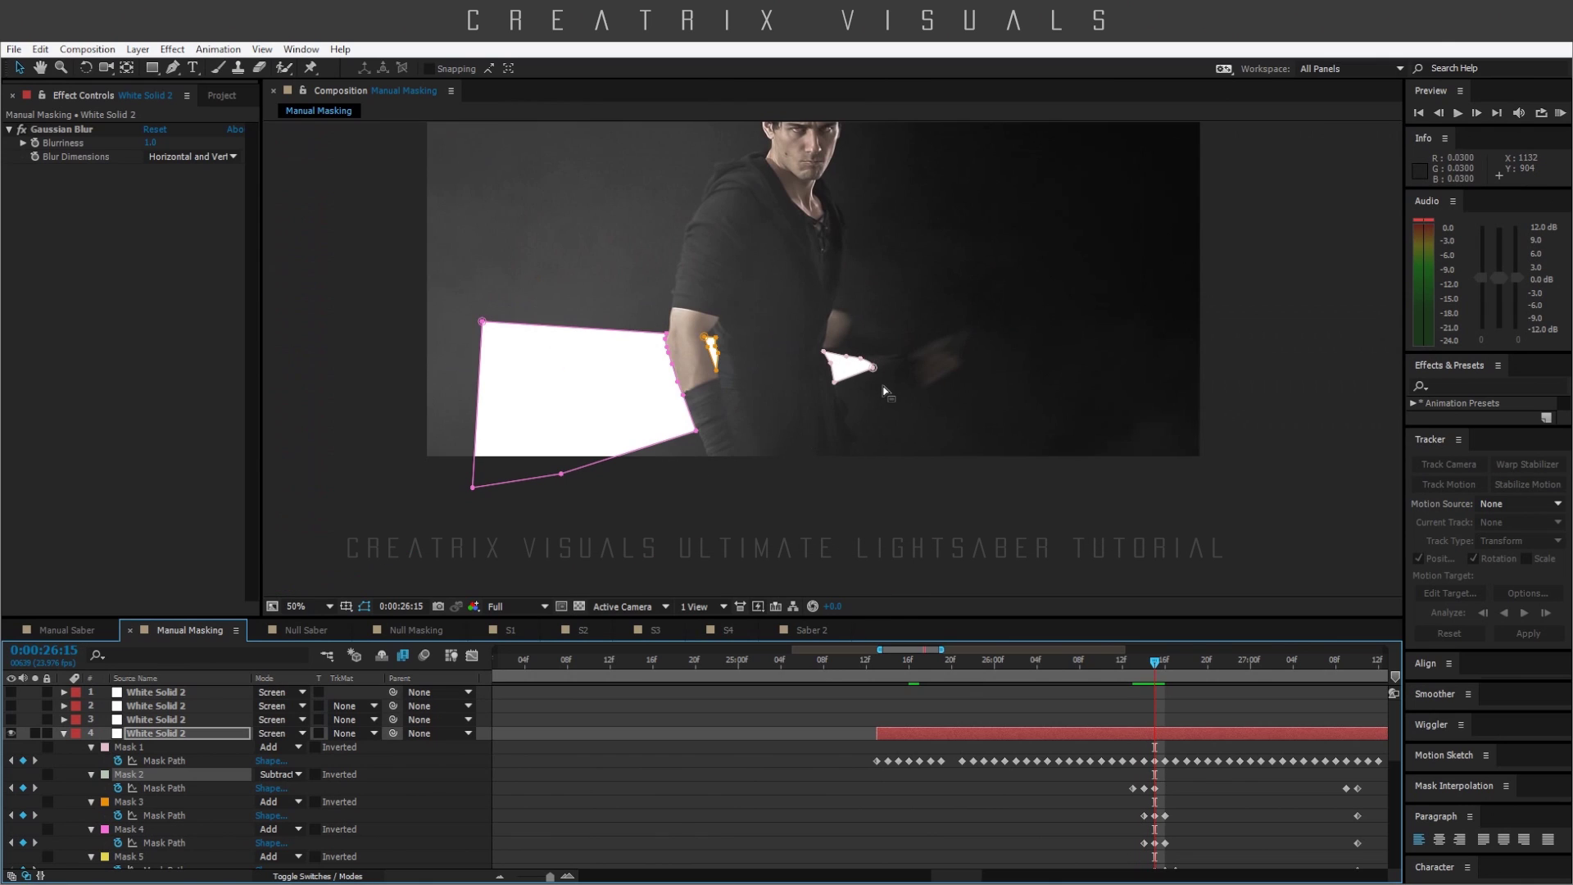
pyautogui.scroll(2, 722, 395)
pyautogui.scroll(-1, 726, 393)
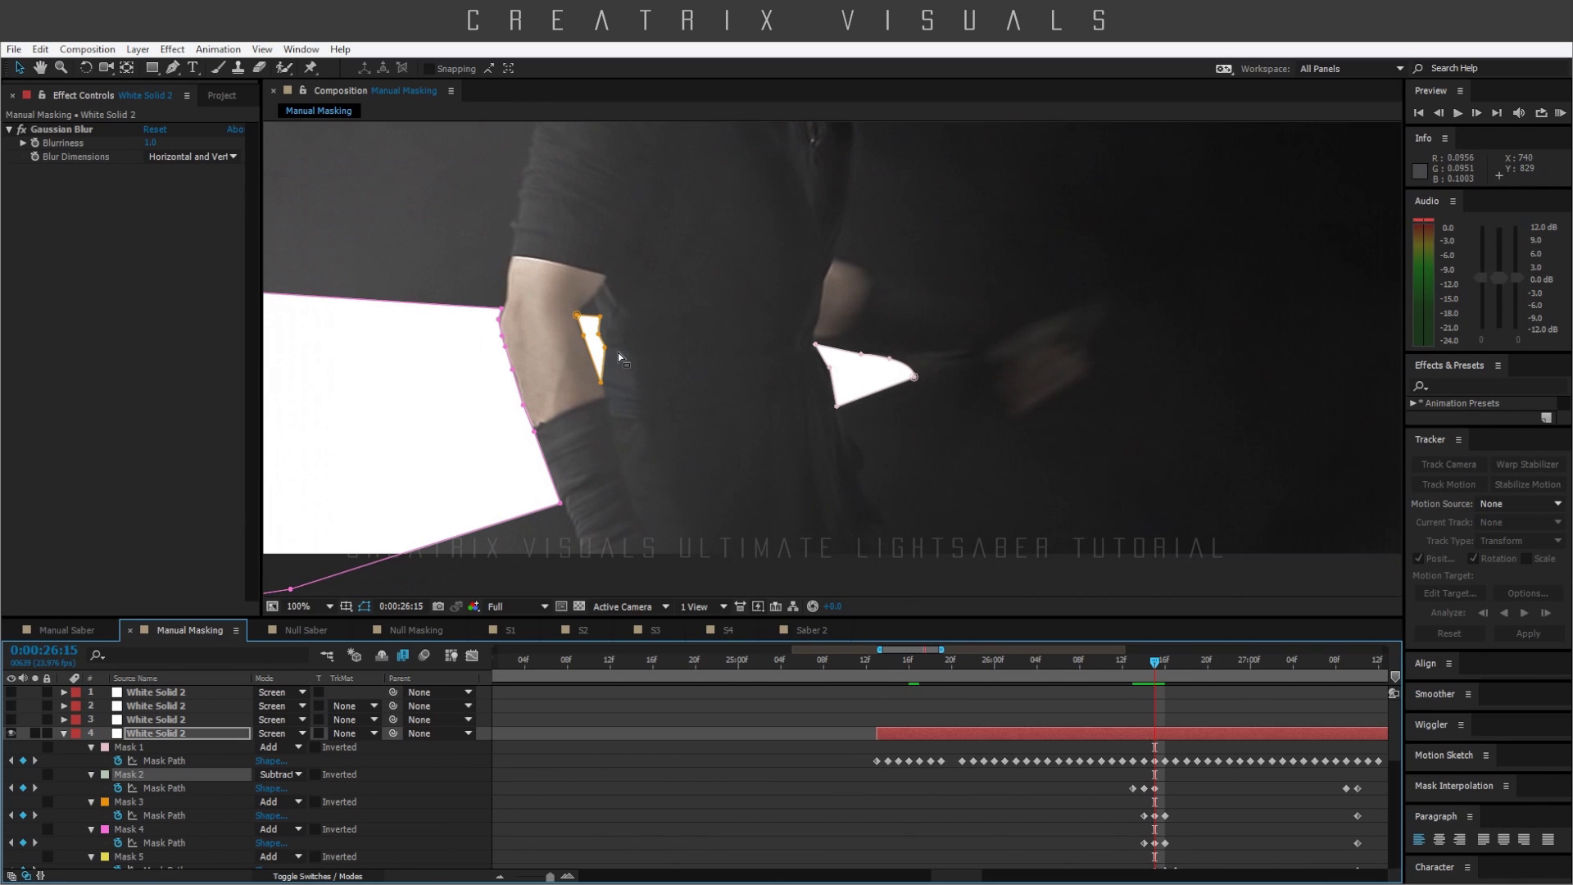
pyautogui.press(',')
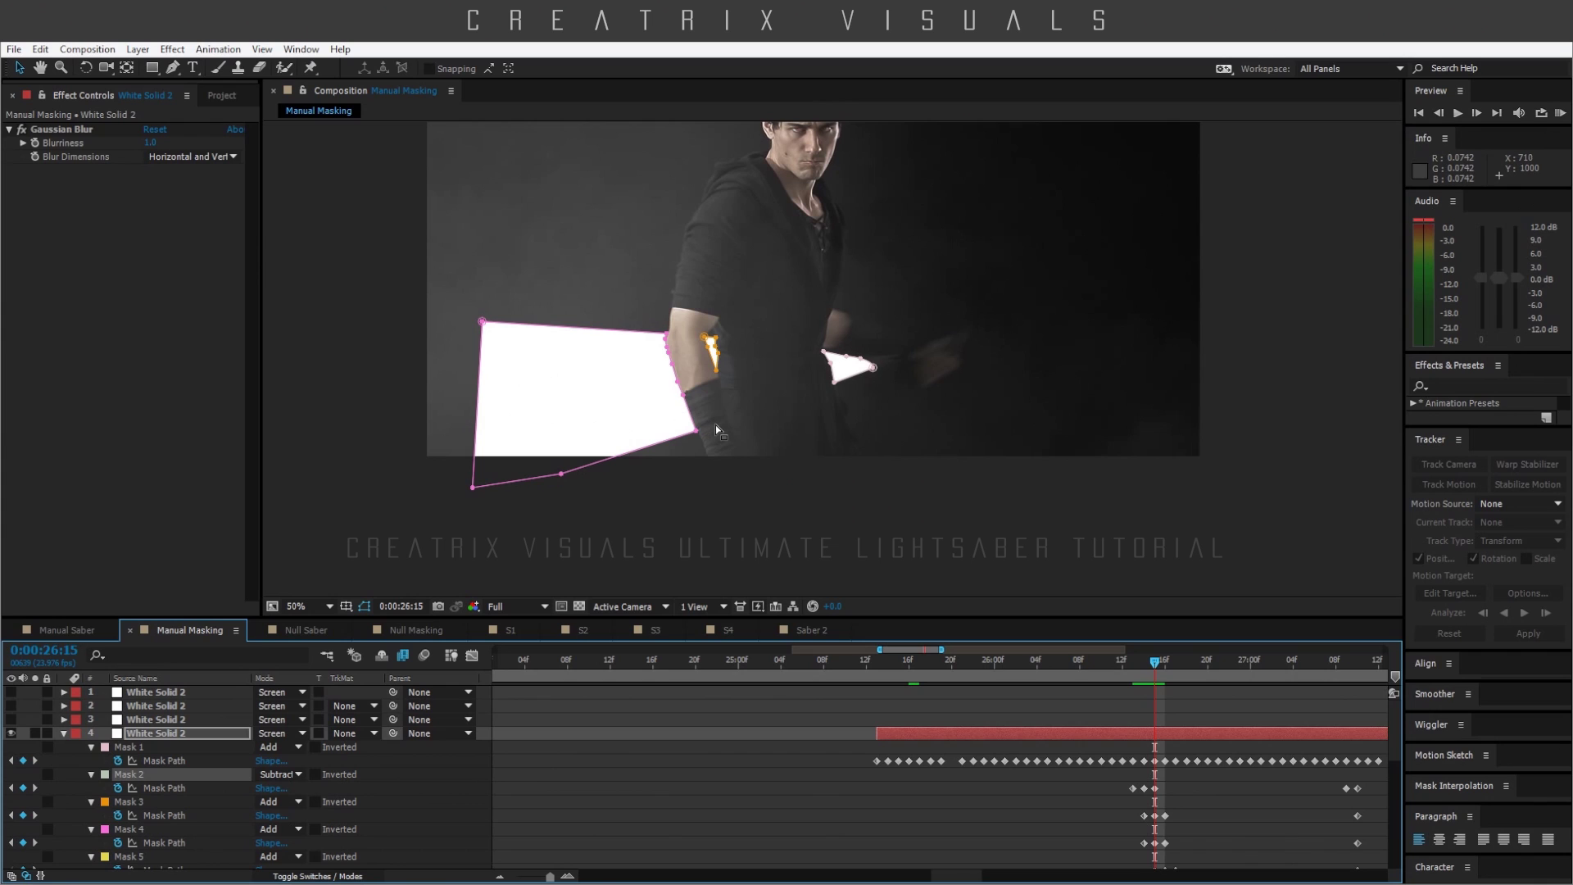
# - Step frame by frame to 0:00:26:20 to examine how the blade masks change as the swing passes behind the body
pyautogui.press('pagedown')
pyautogui.press('pagedown')
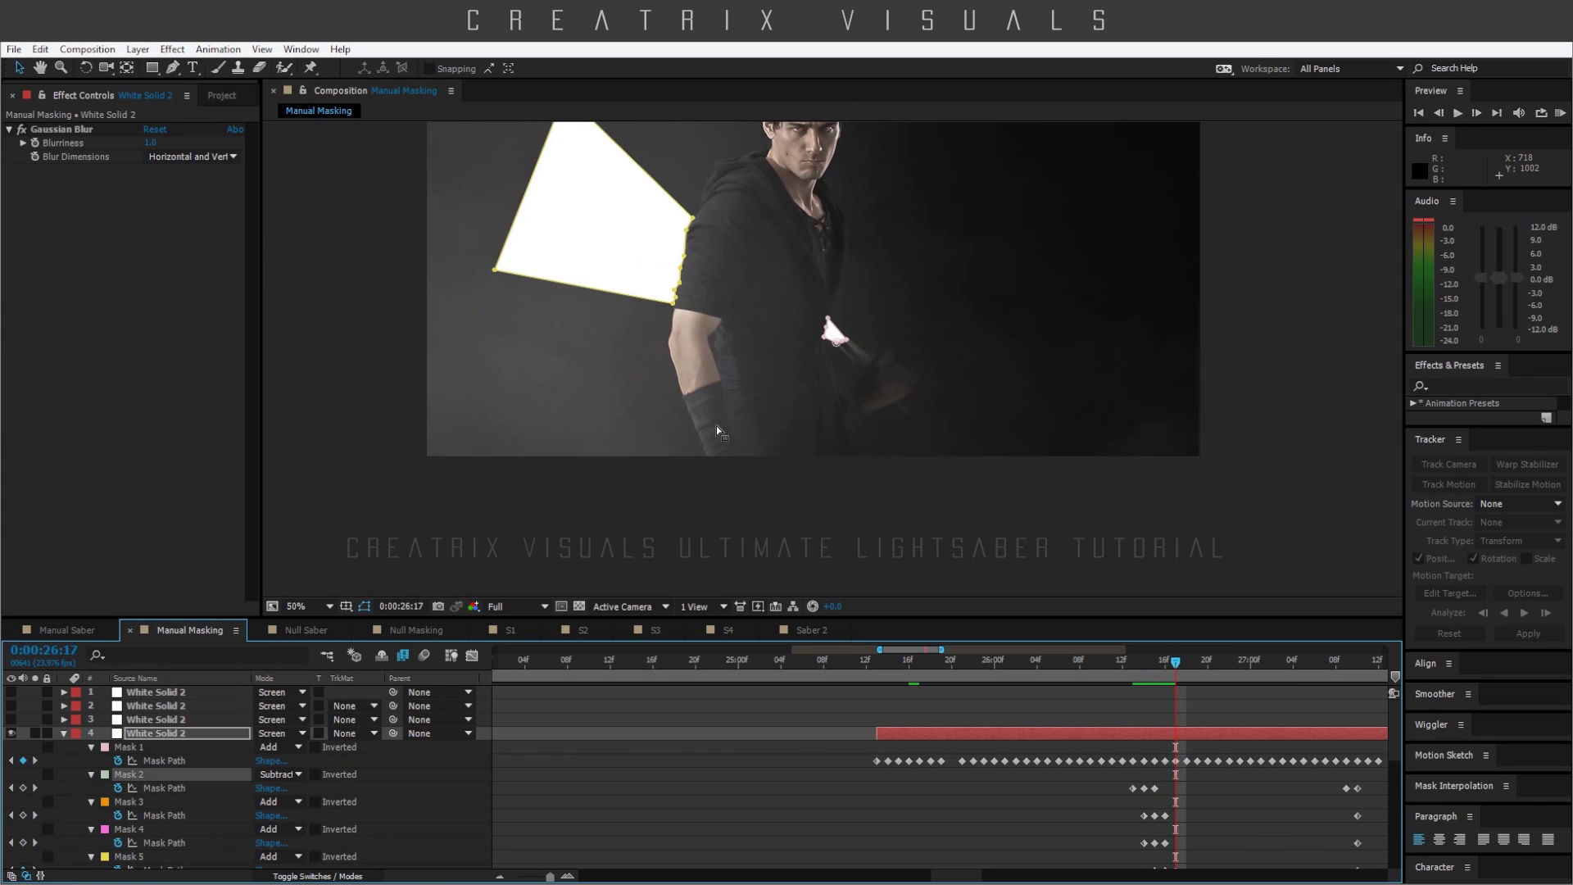
pyautogui.moveTo(780, 185); pyautogui.dragTo(828, 351)
pyautogui.press('.')
pyautogui.press(',')
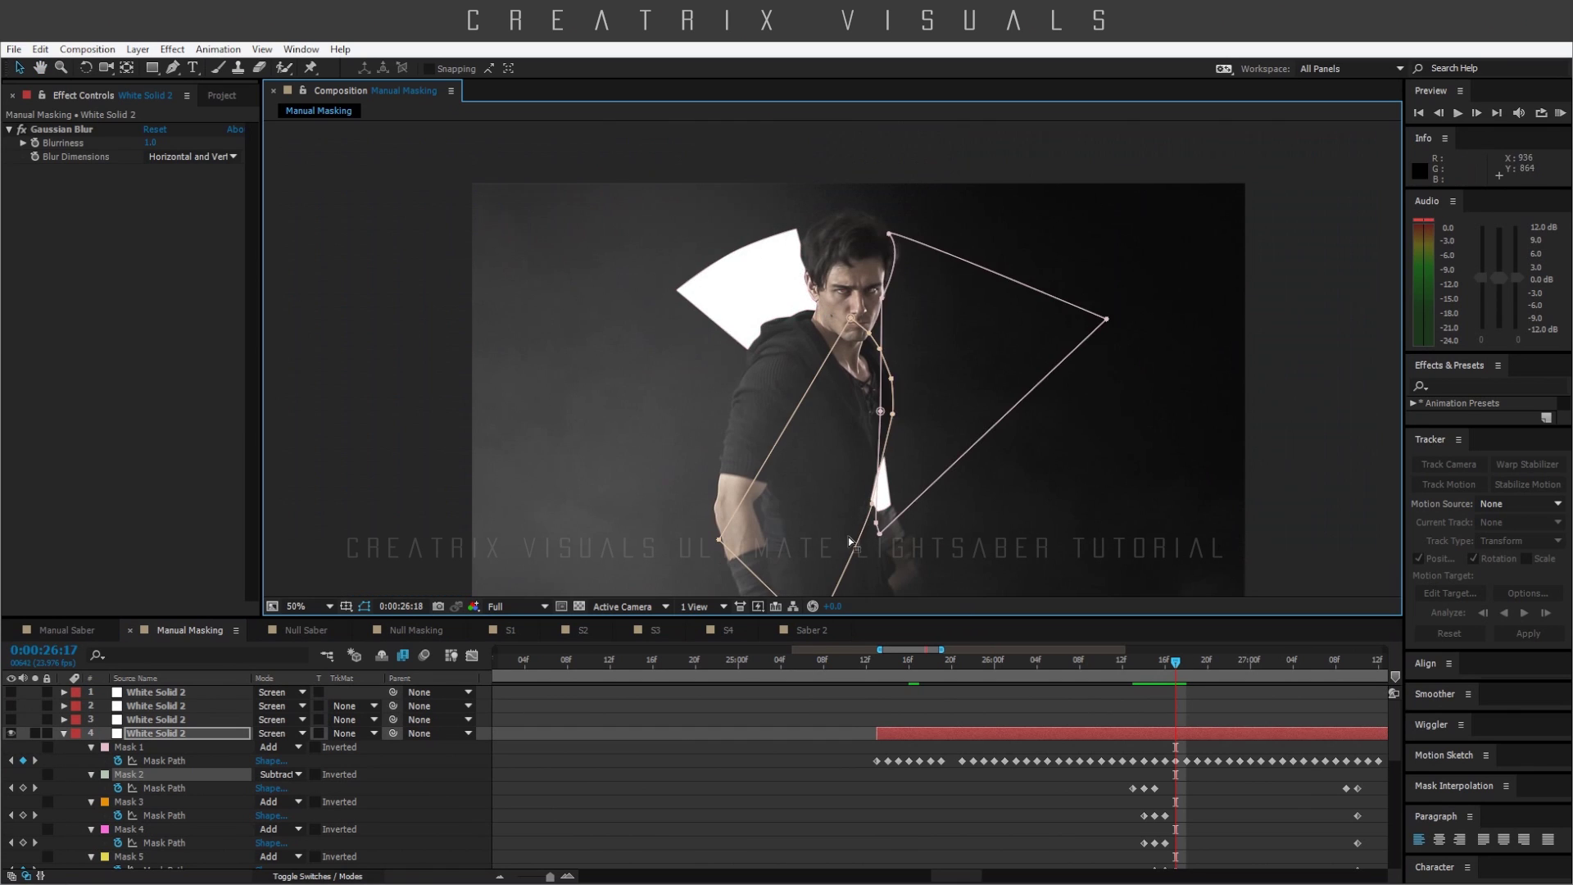
pyautogui.press('pagedown')
pyautogui.press('pagedown')
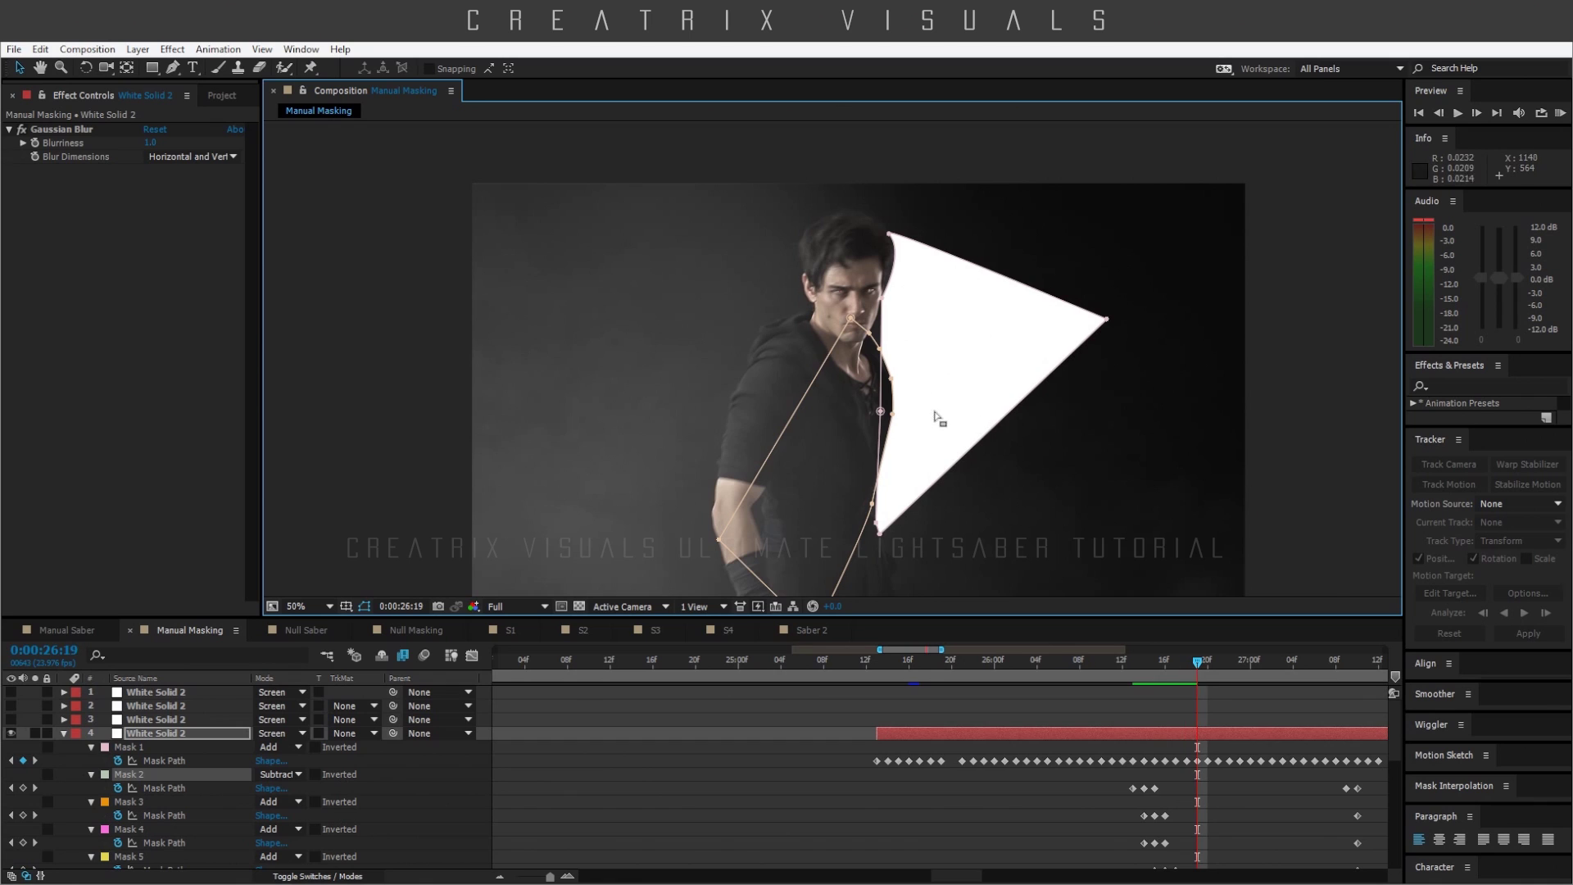
pyautogui.press('pagedown')
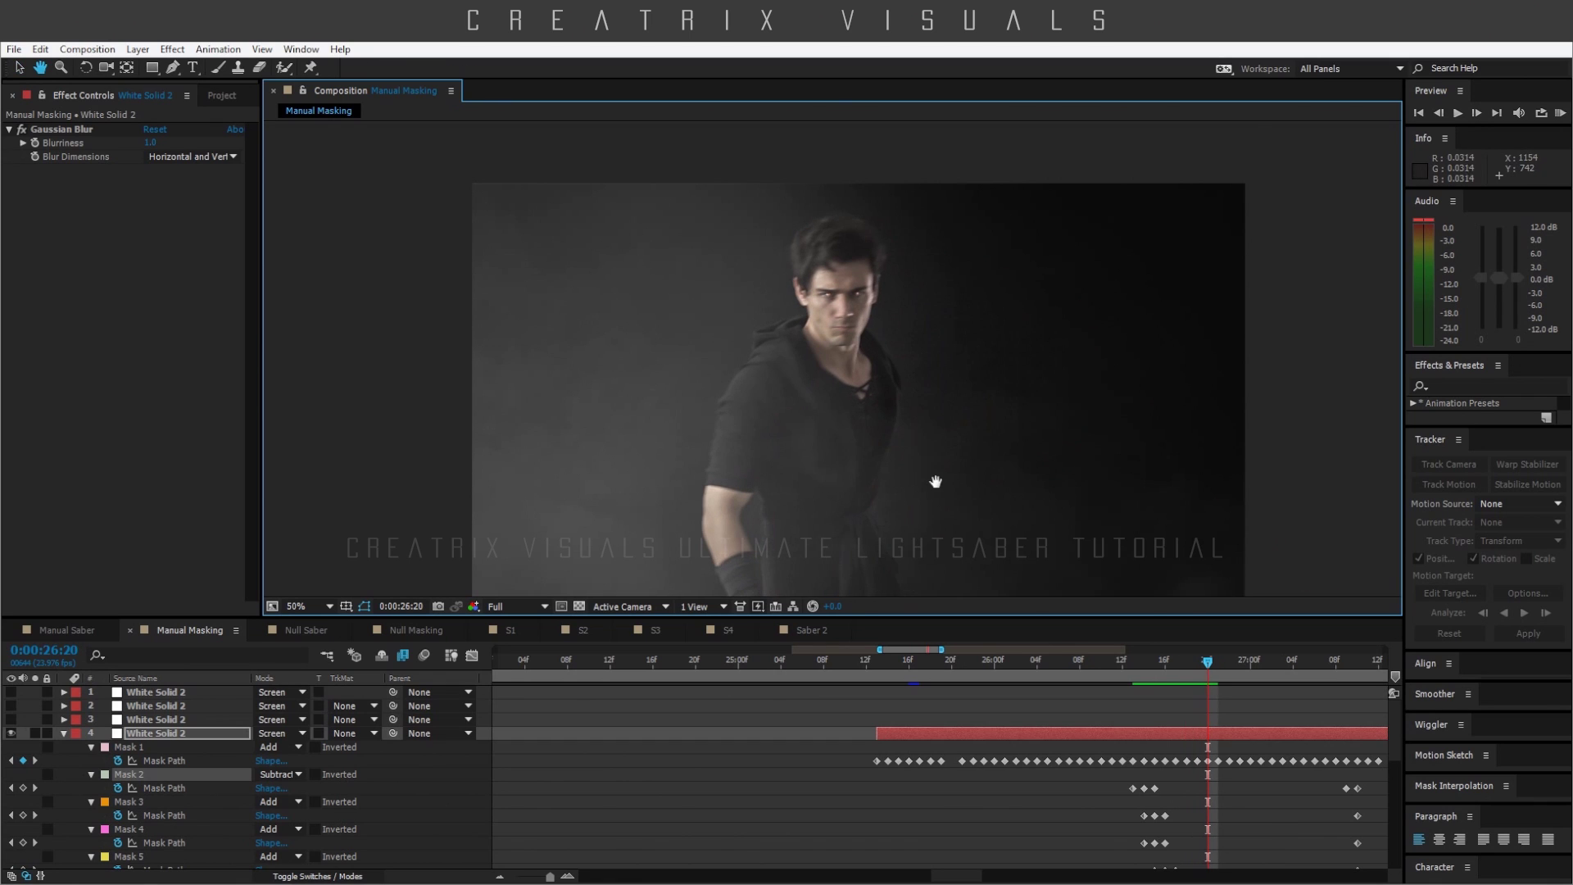
# - Move to 0:00:26:23 and toggle the mask outlines off and back on to compare the filled blade with its masks
pyautogui.moveTo(937, 481); pyautogui.dragTo(951, 386)
pyautogui.moveTo(1210, 664); pyautogui.dragTo(1245, 668)
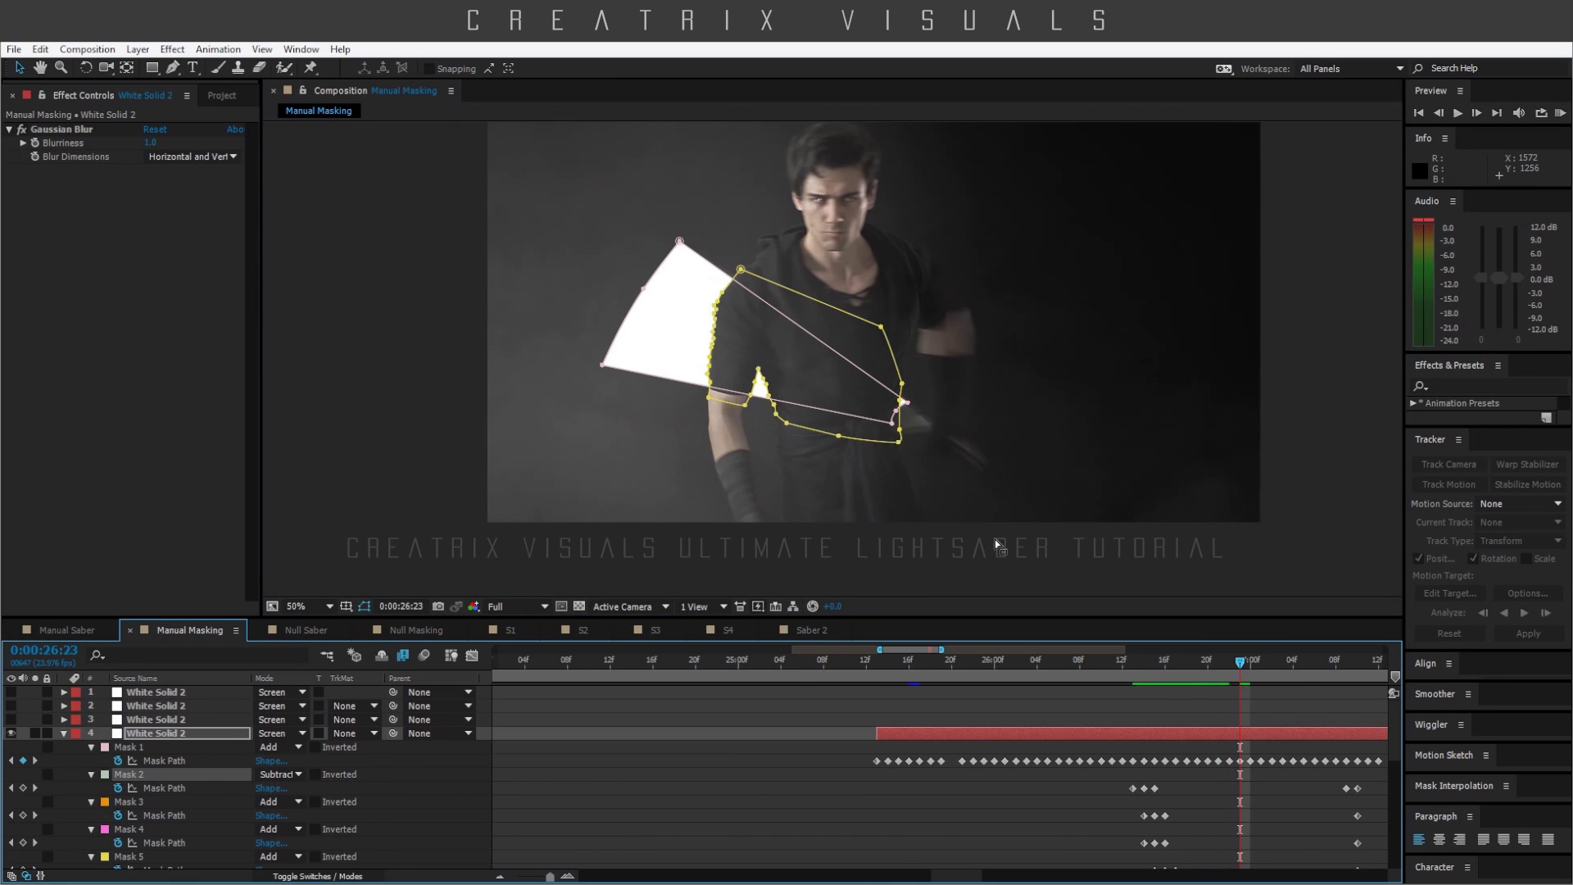
pyautogui.press('.')
pyautogui.click(365, 606)
pyautogui.press(',')
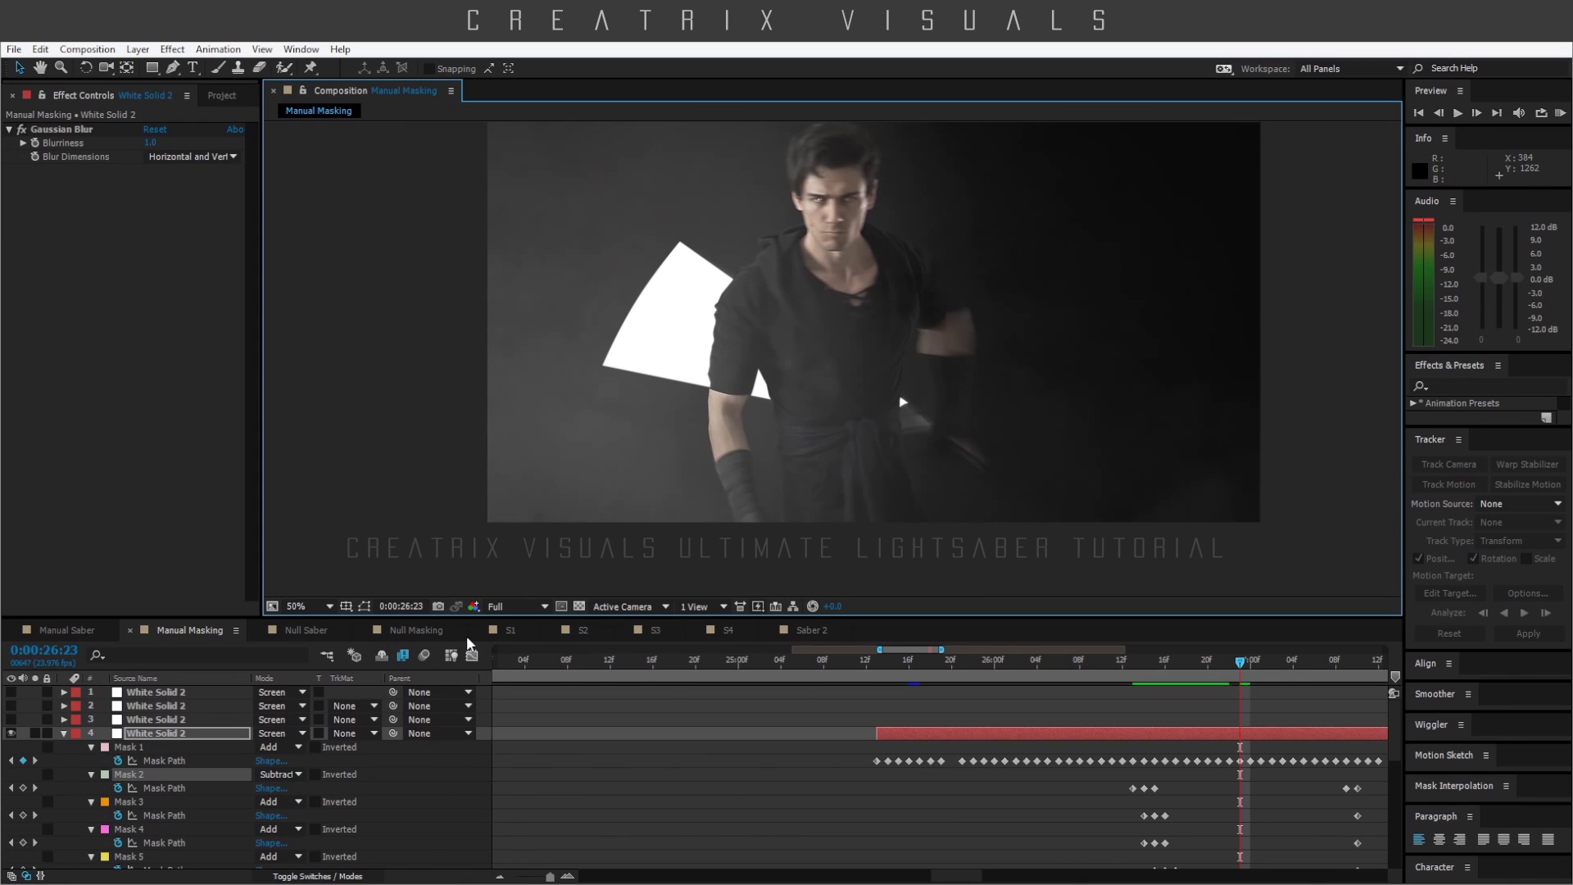
pyautogui.click(365, 606)
# - Show a longer span of the timeline and play and scrub ahead to 0:00:32:17 to review the clip
pyautogui.moveTo(1212, 751); pyautogui.dragTo(887, 725)
pyautogui.click(499, 876)
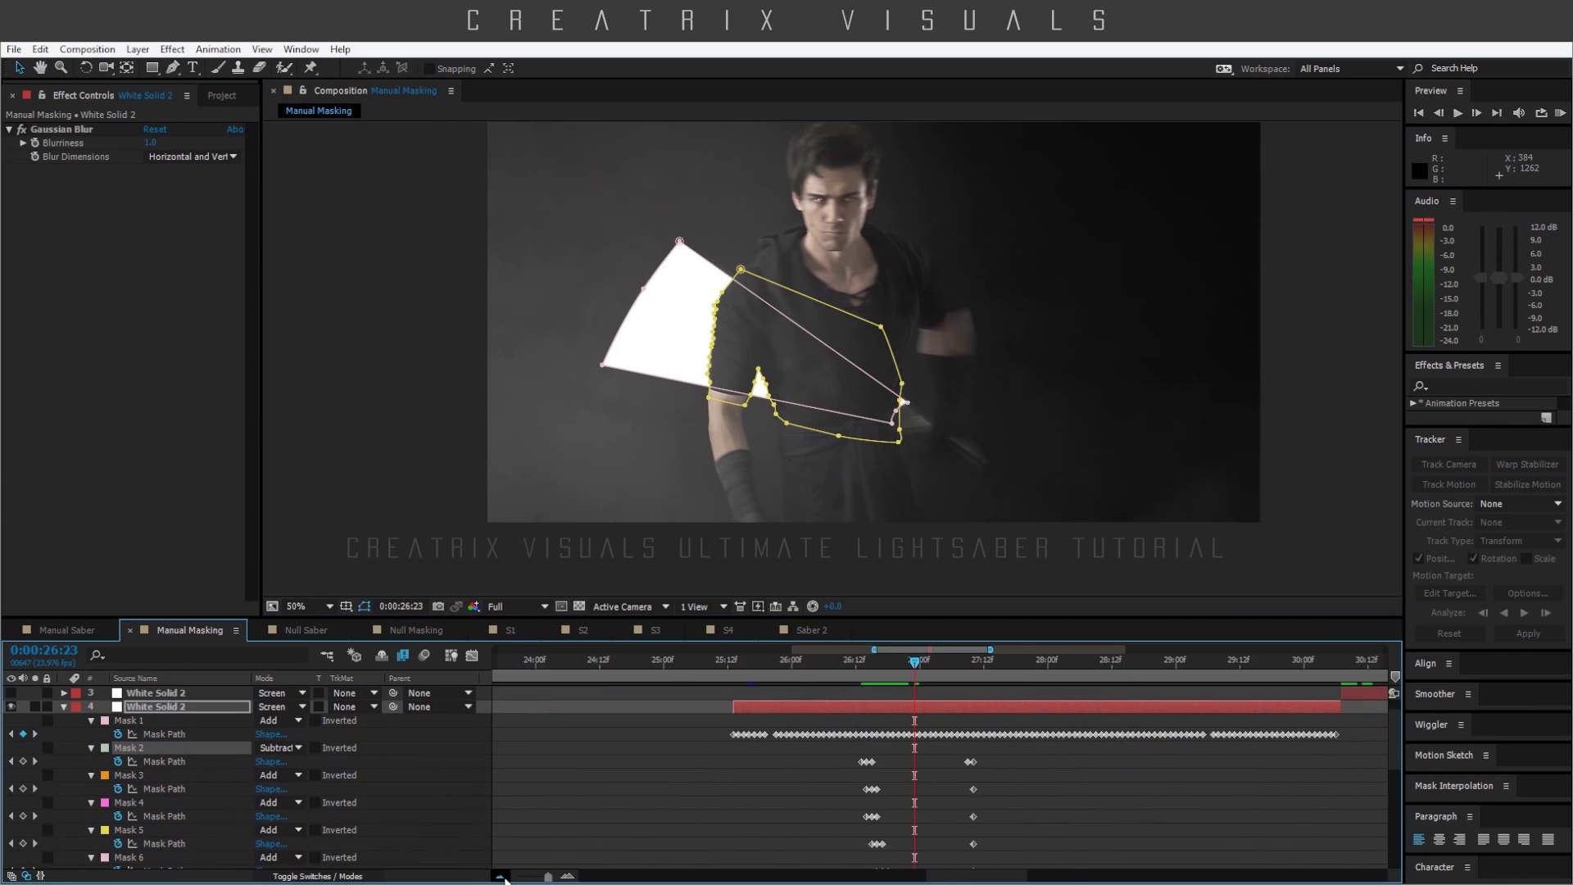
pyautogui.moveTo(919, 659); pyautogui.dragTo(1071, 682)
pyautogui.press('space')
pyautogui.moveTo(1230, 732); pyautogui.dragTo(1059, 686)
pyautogui.click(1059, 666)
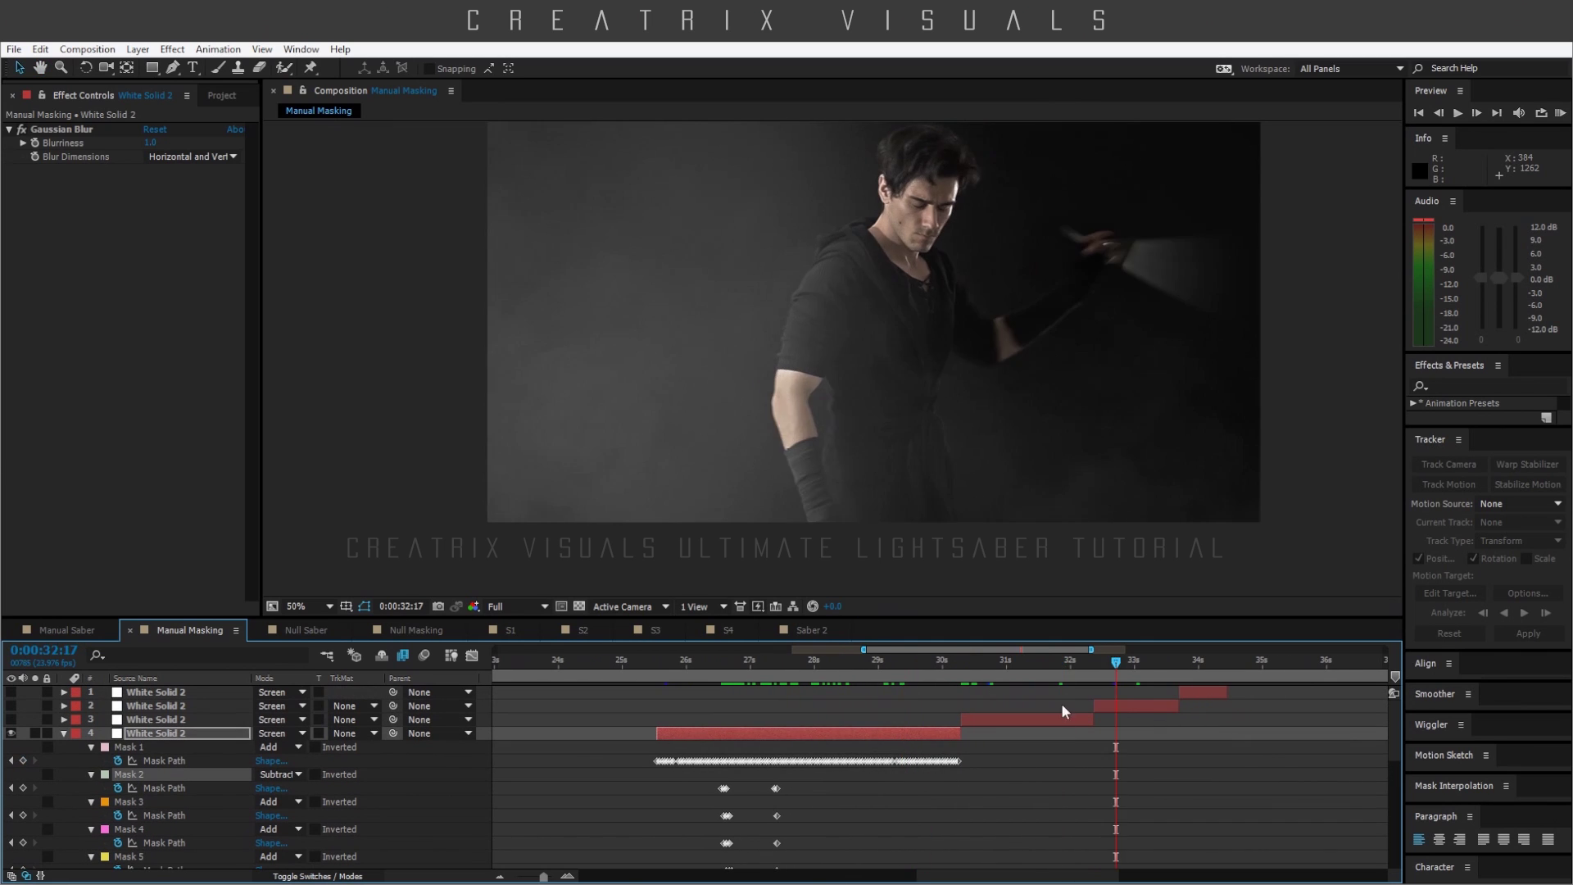
# - Collapse and hide White Solid 2 on layer 4, check layer 2's blade, and show only layer 3's solid at 0:00:32:02
pyautogui.click(64, 733)
pyautogui.click(10, 732)
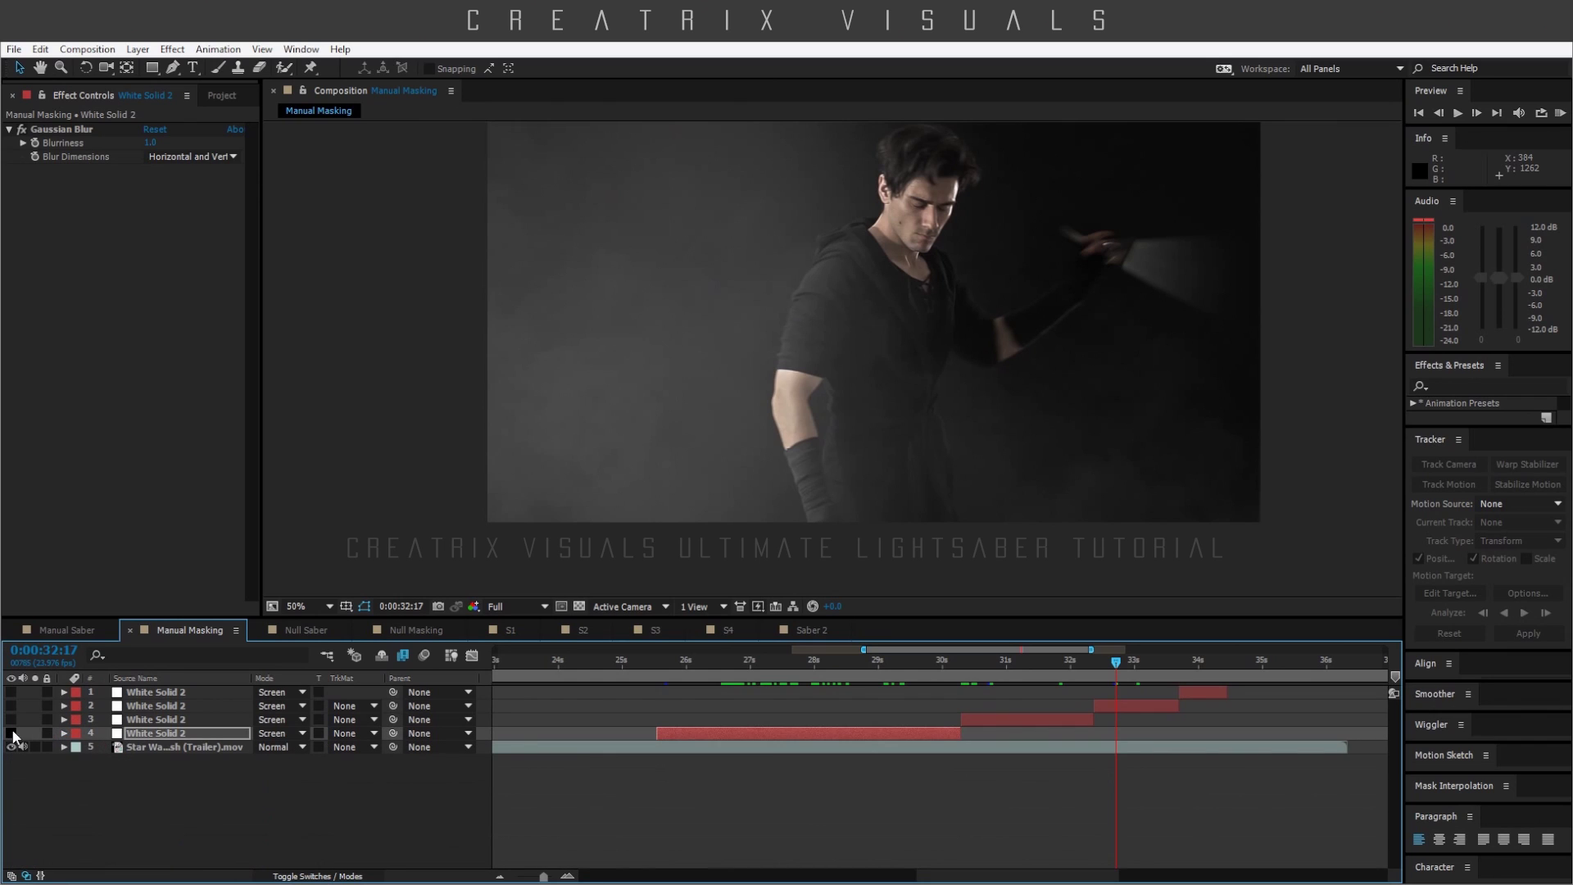
pyautogui.click(11, 705)
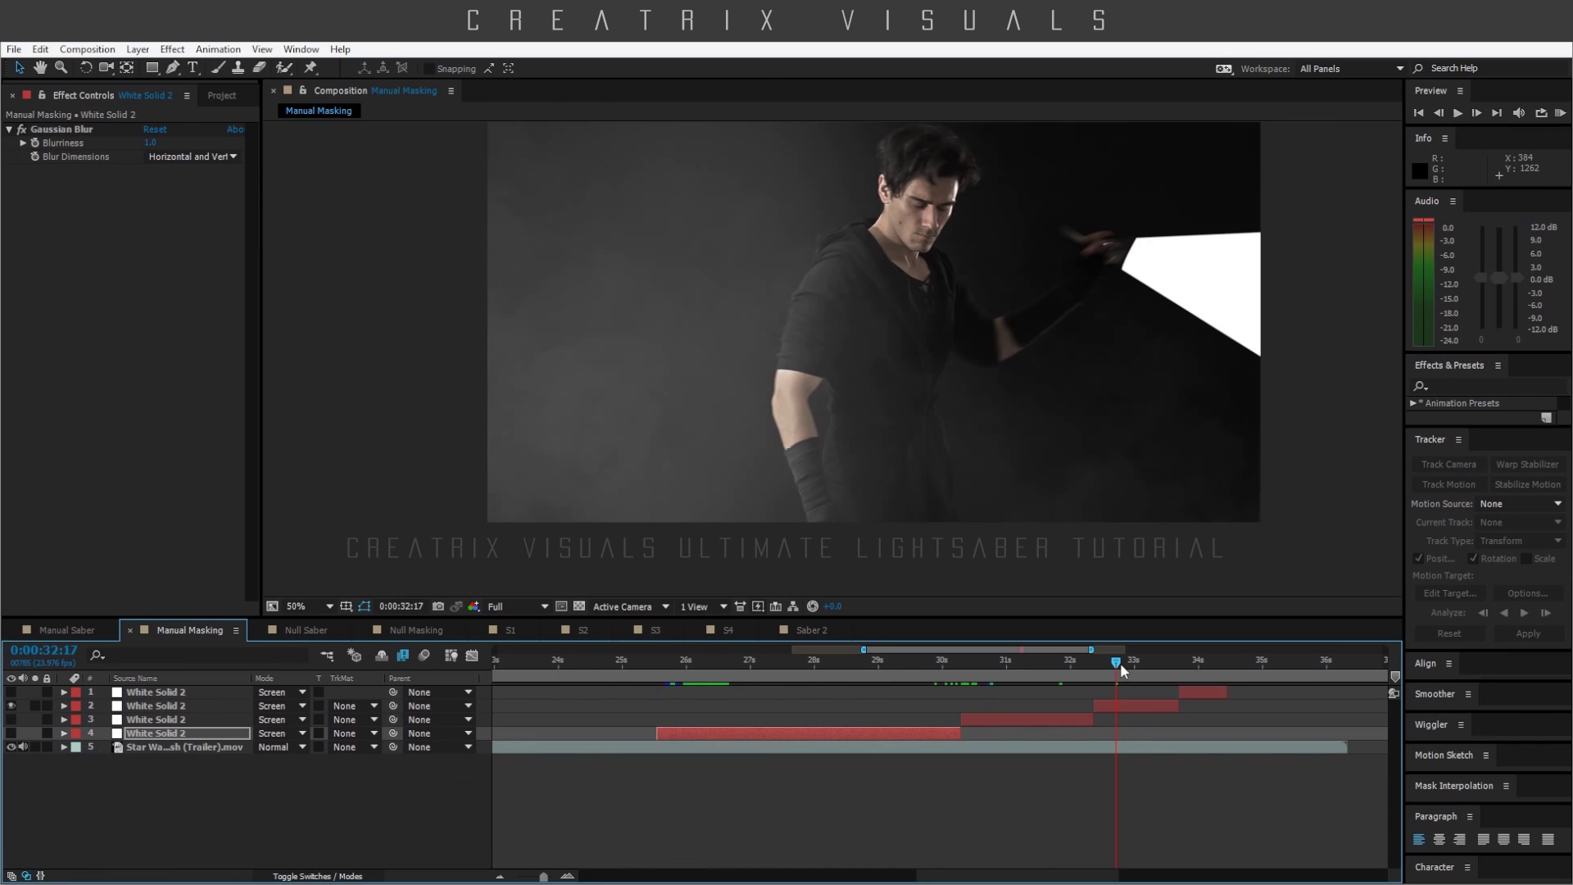
pyautogui.moveTo(1162, 658); pyautogui.dragTo(1075, 658)
pyautogui.click(11, 719)
pyautogui.click(11, 706)
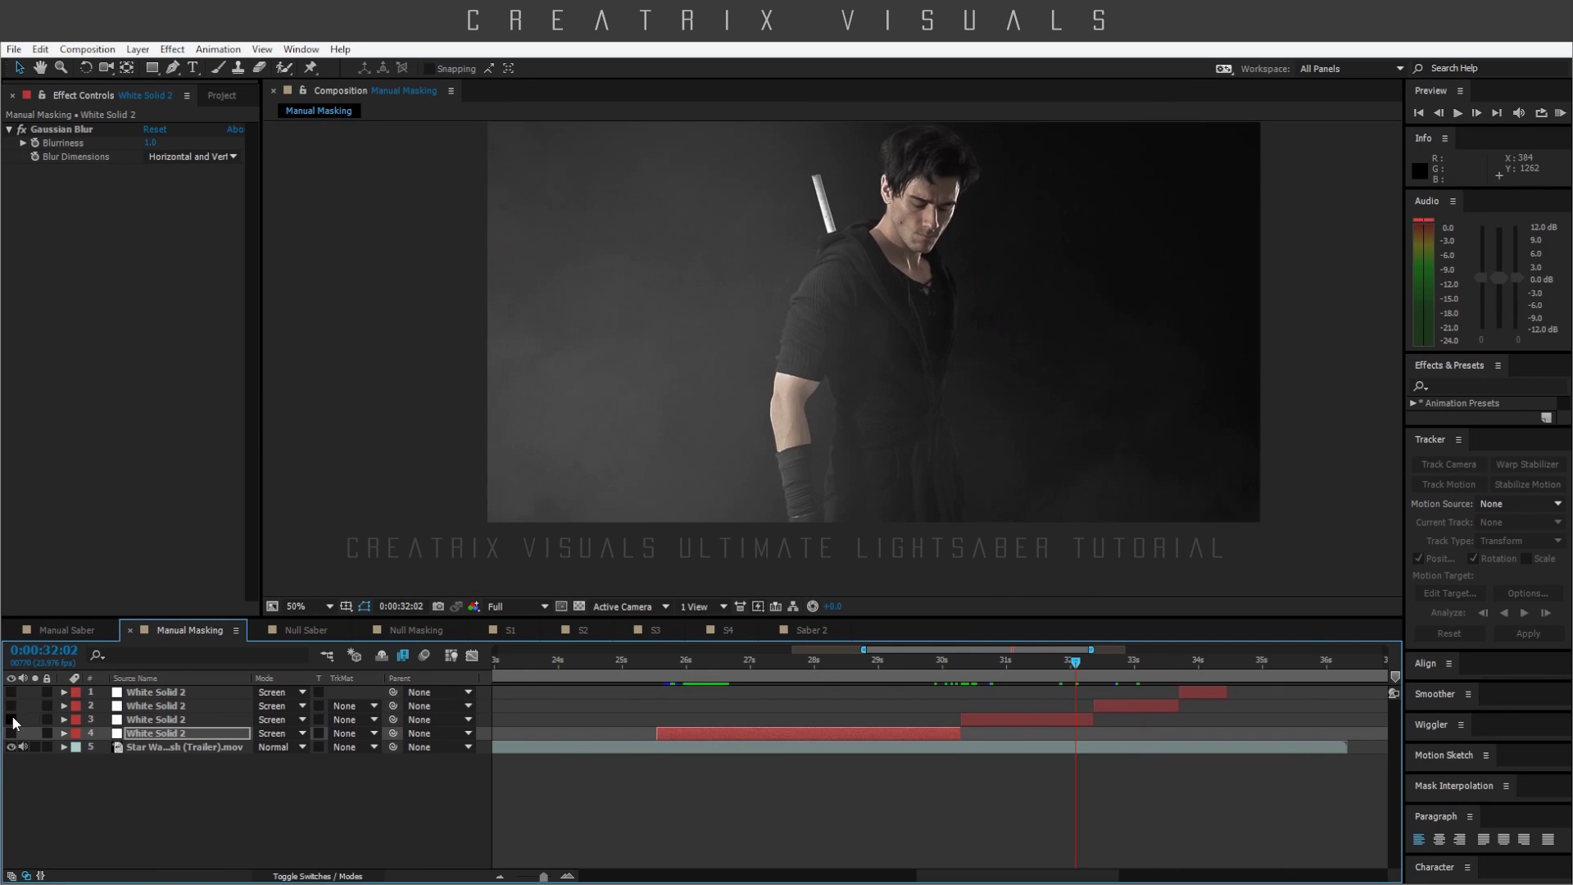
# - At 0:00:30:07, inspect layer 3's blade up close, then select and hide the layer to compare its mask outline with the prop
pyautogui.click(962, 663)
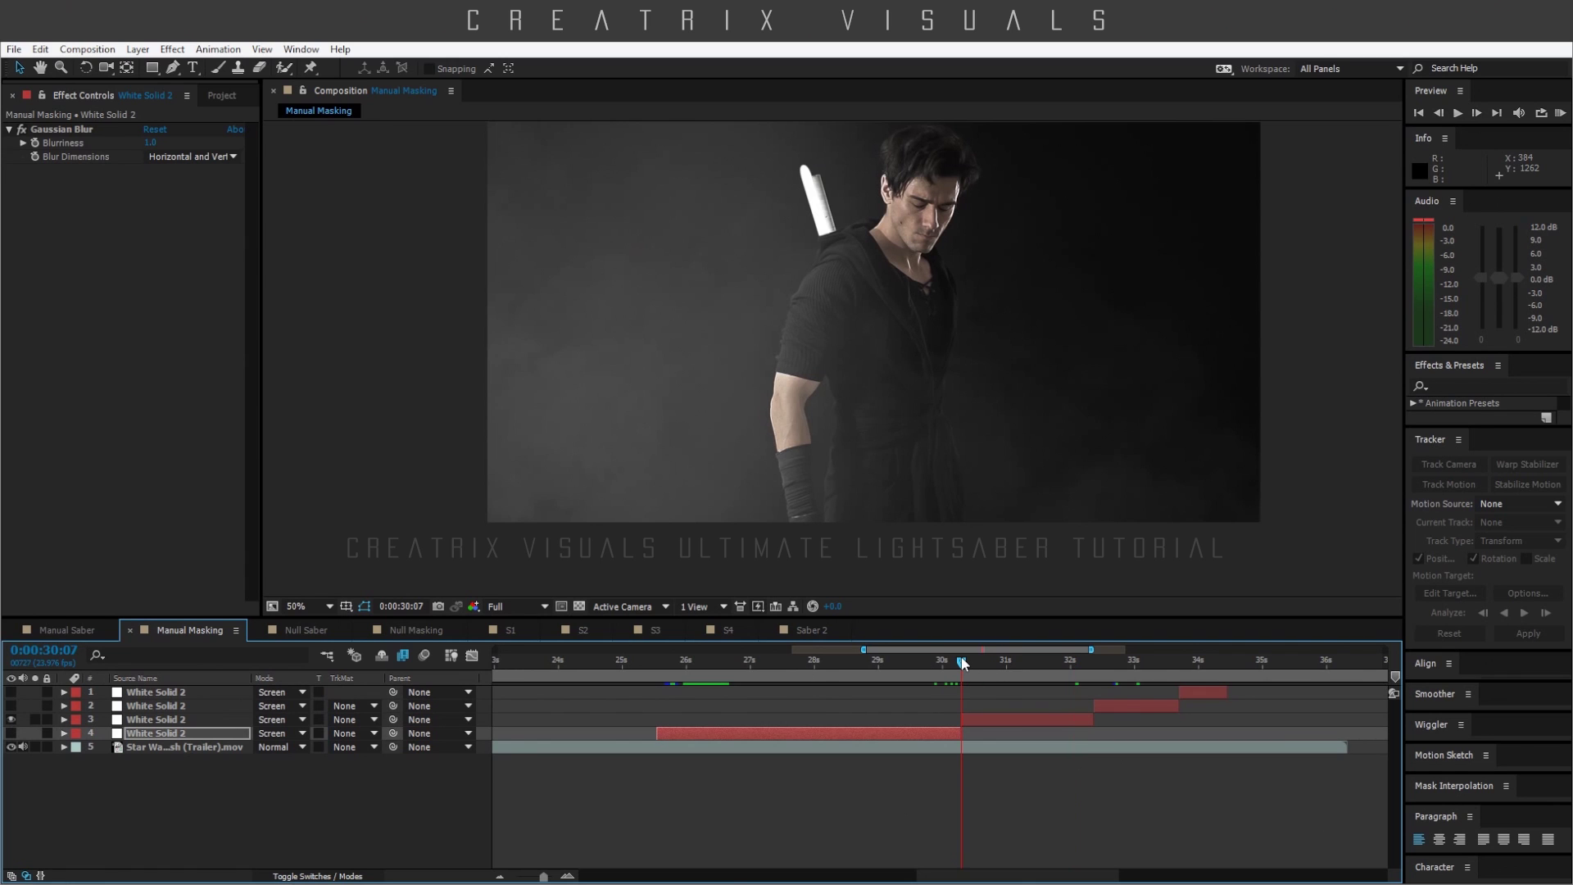
pyautogui.scroll(2, 755, 299)
pyautogui.moveTo(755, 300); pyautogui.dragTo(843, 366)
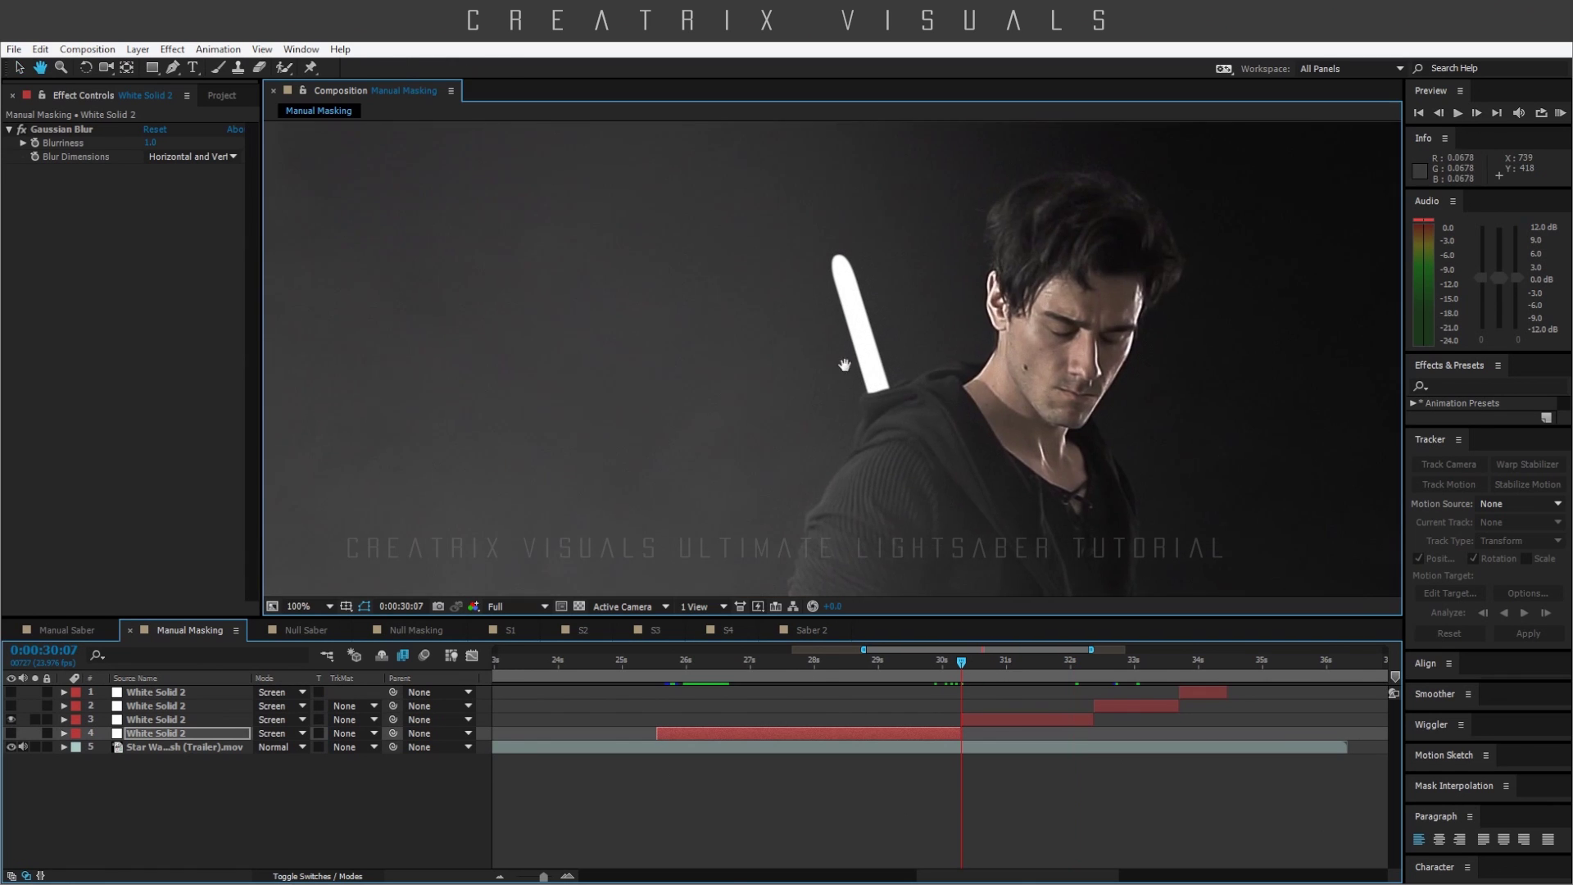
pyautogui.scroll(1, 857, 344)
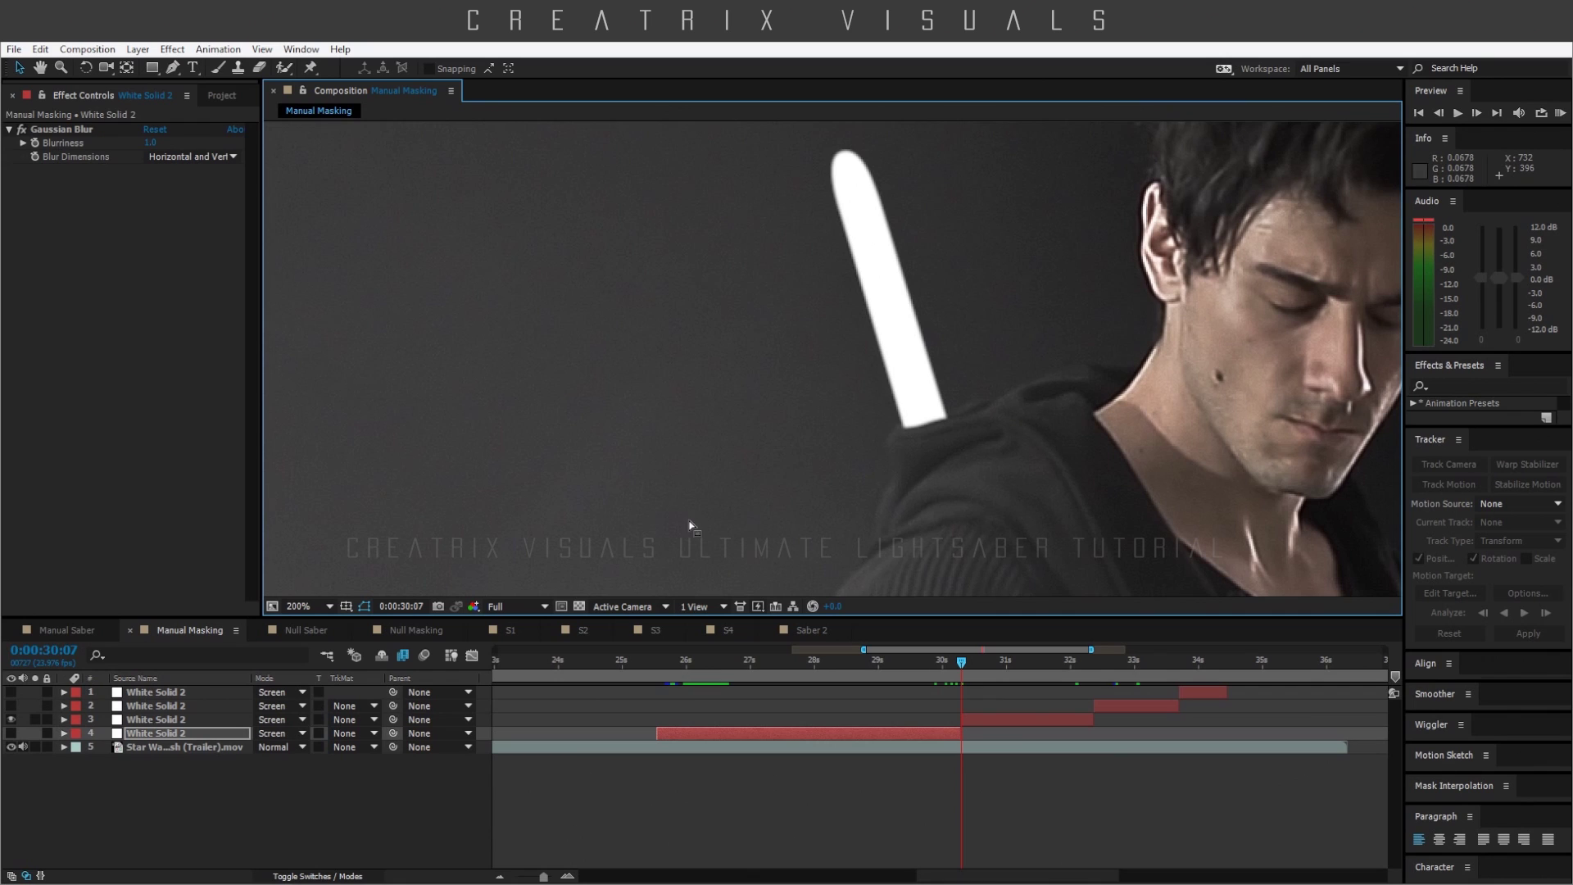
pyautogui.click(158, 720)
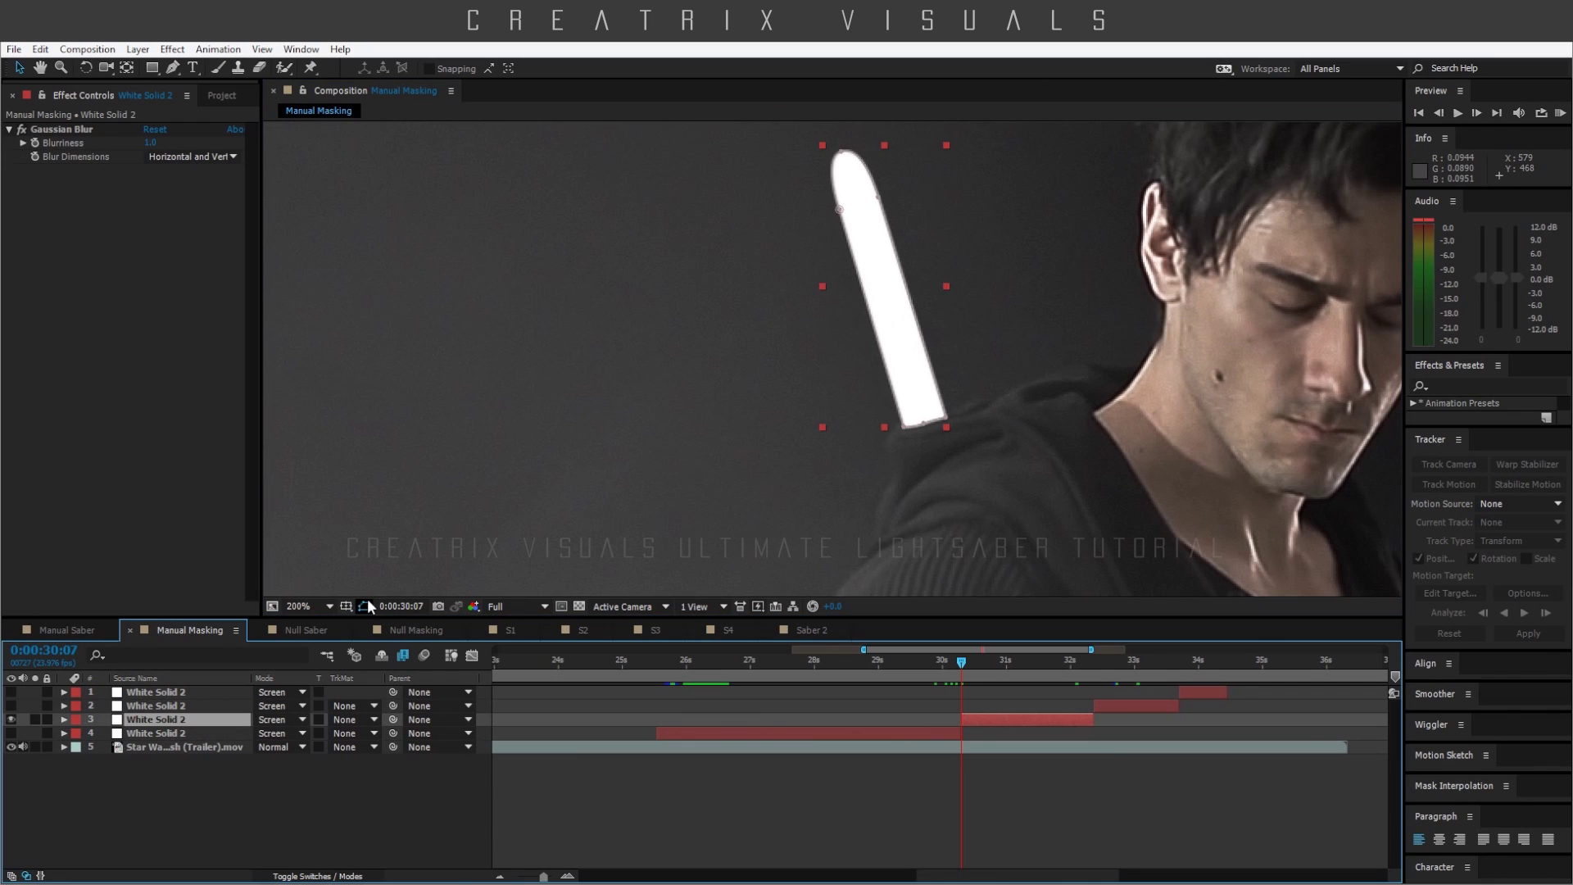
pyautogui.click(12, 719)
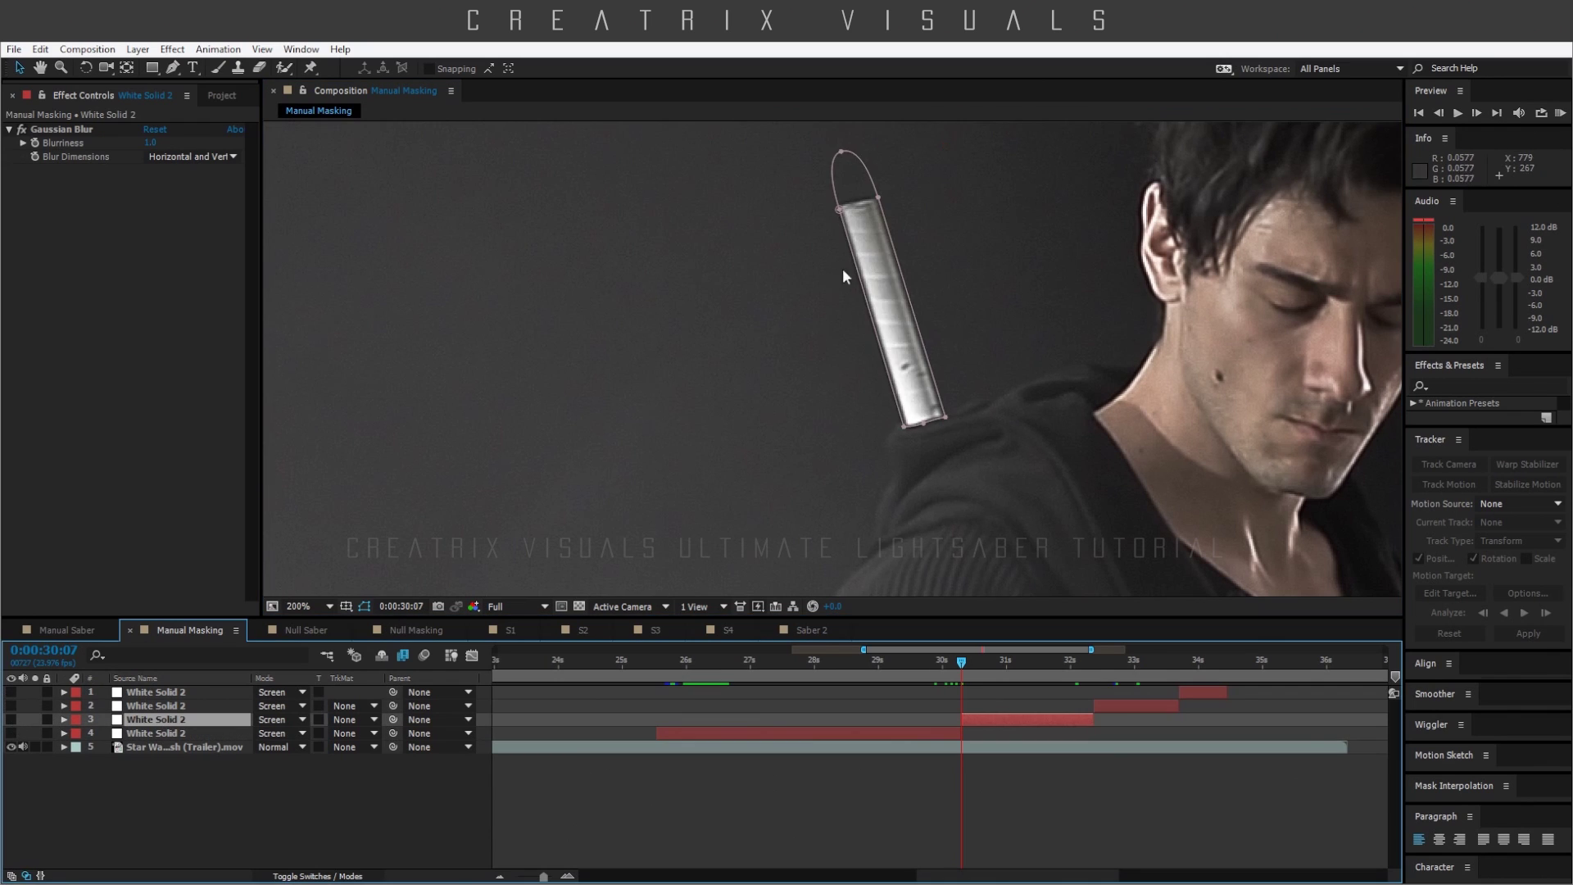
pyautogui.scroll(3, 892, 344)
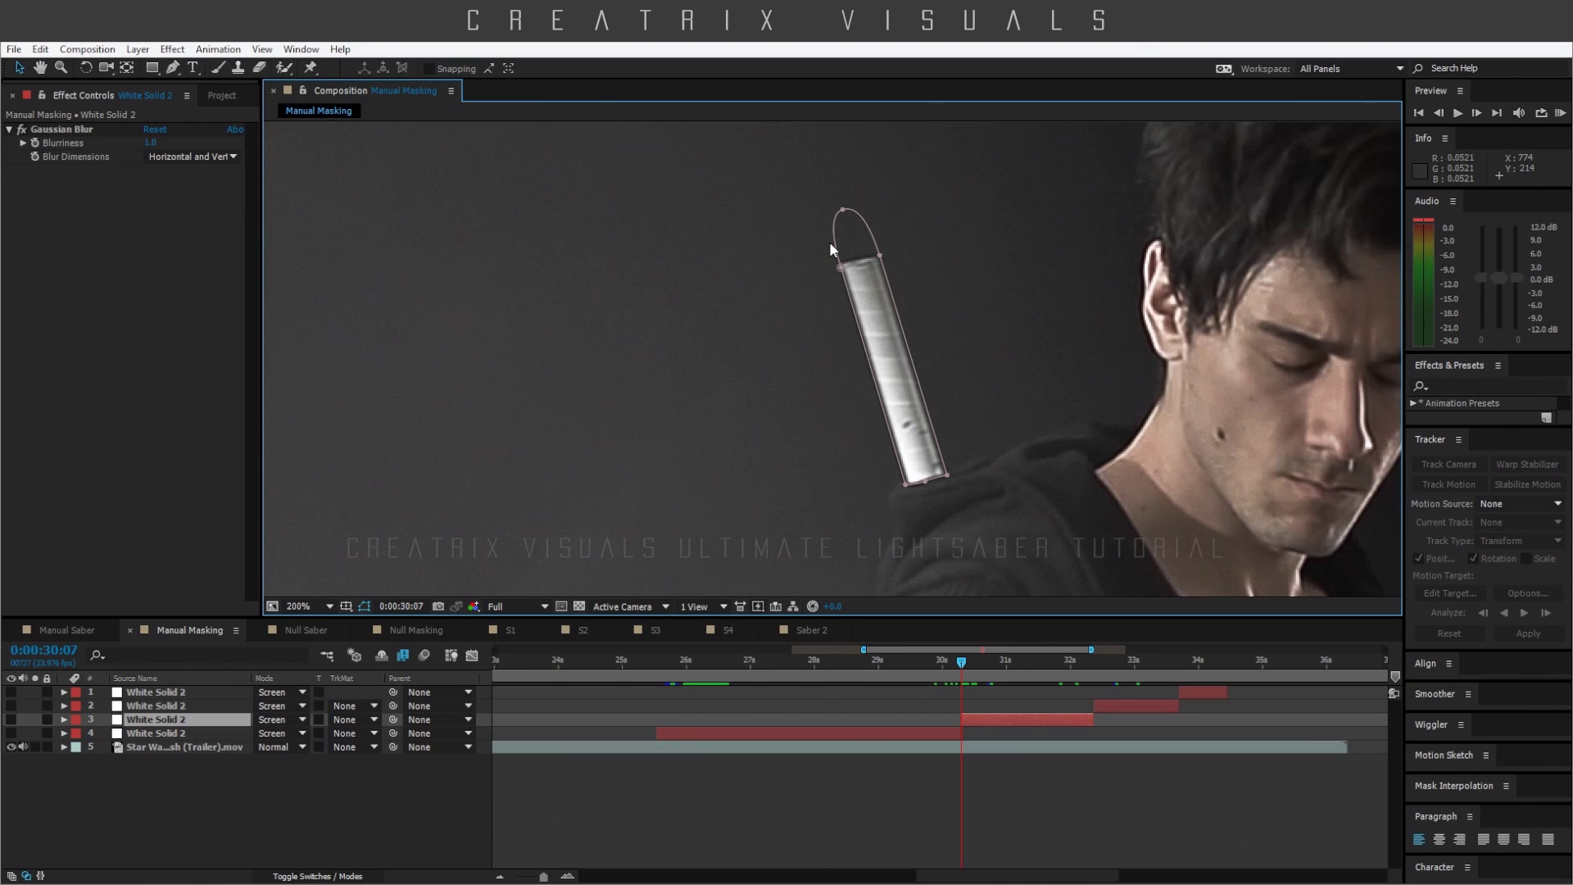
# - Show White Solid 2 on layer 4 again and review its blade shapes from 0:00:29:19 back to 0:00:27:05
pyautogui.click(928, 661)
pyautogui.click(11, 733)
pyautogui.scroll(-2, 713, 327)
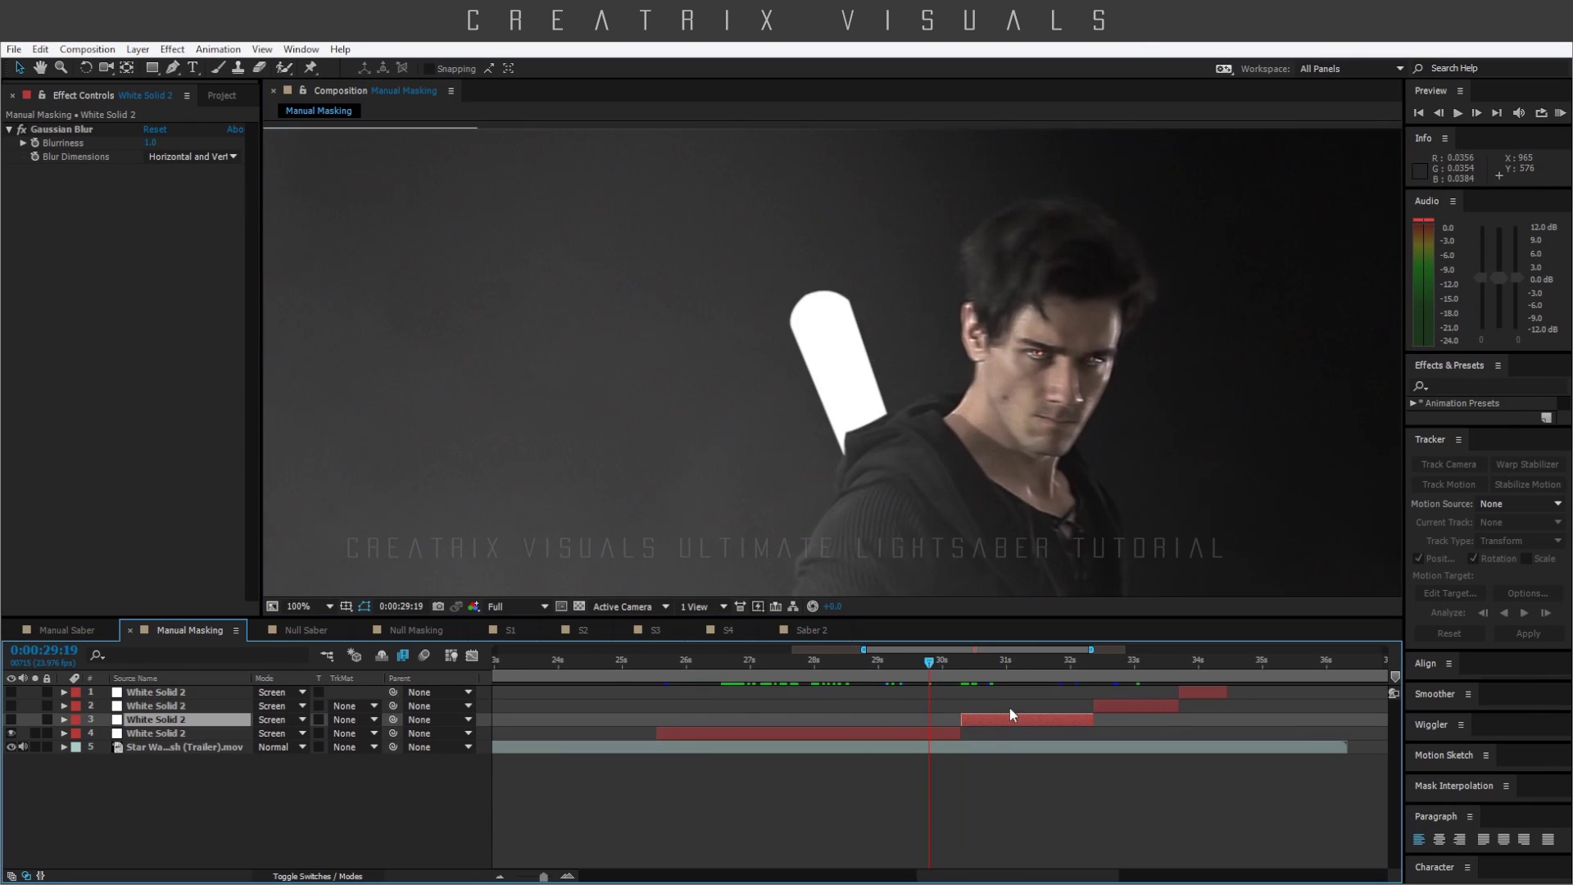
pyautogui.click(893, 667)
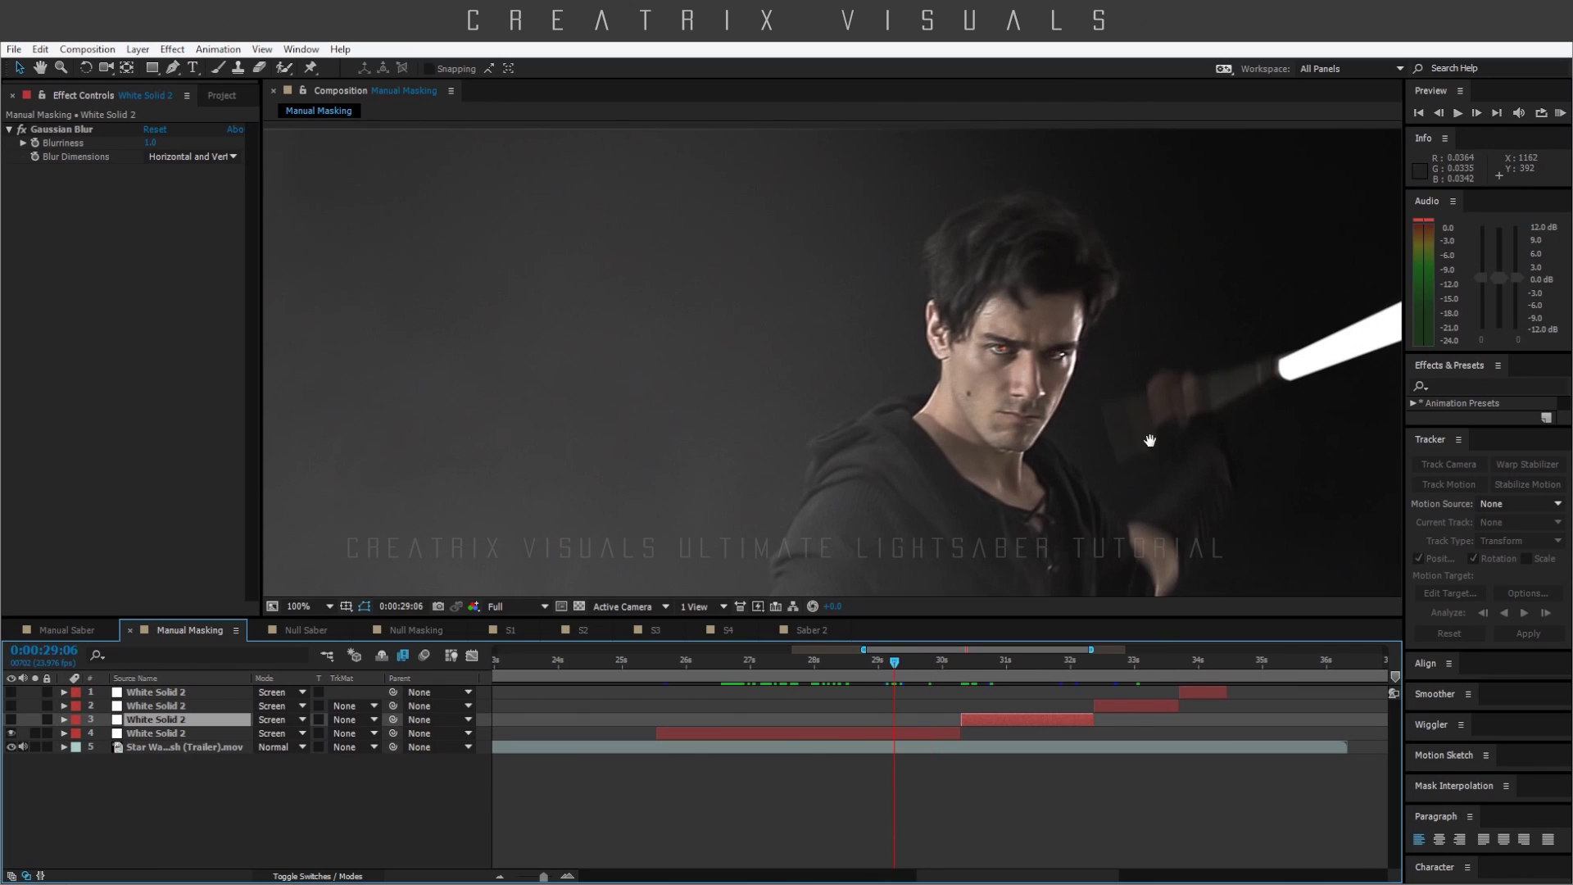
pyautogui.scroll(-2, 955, 386)
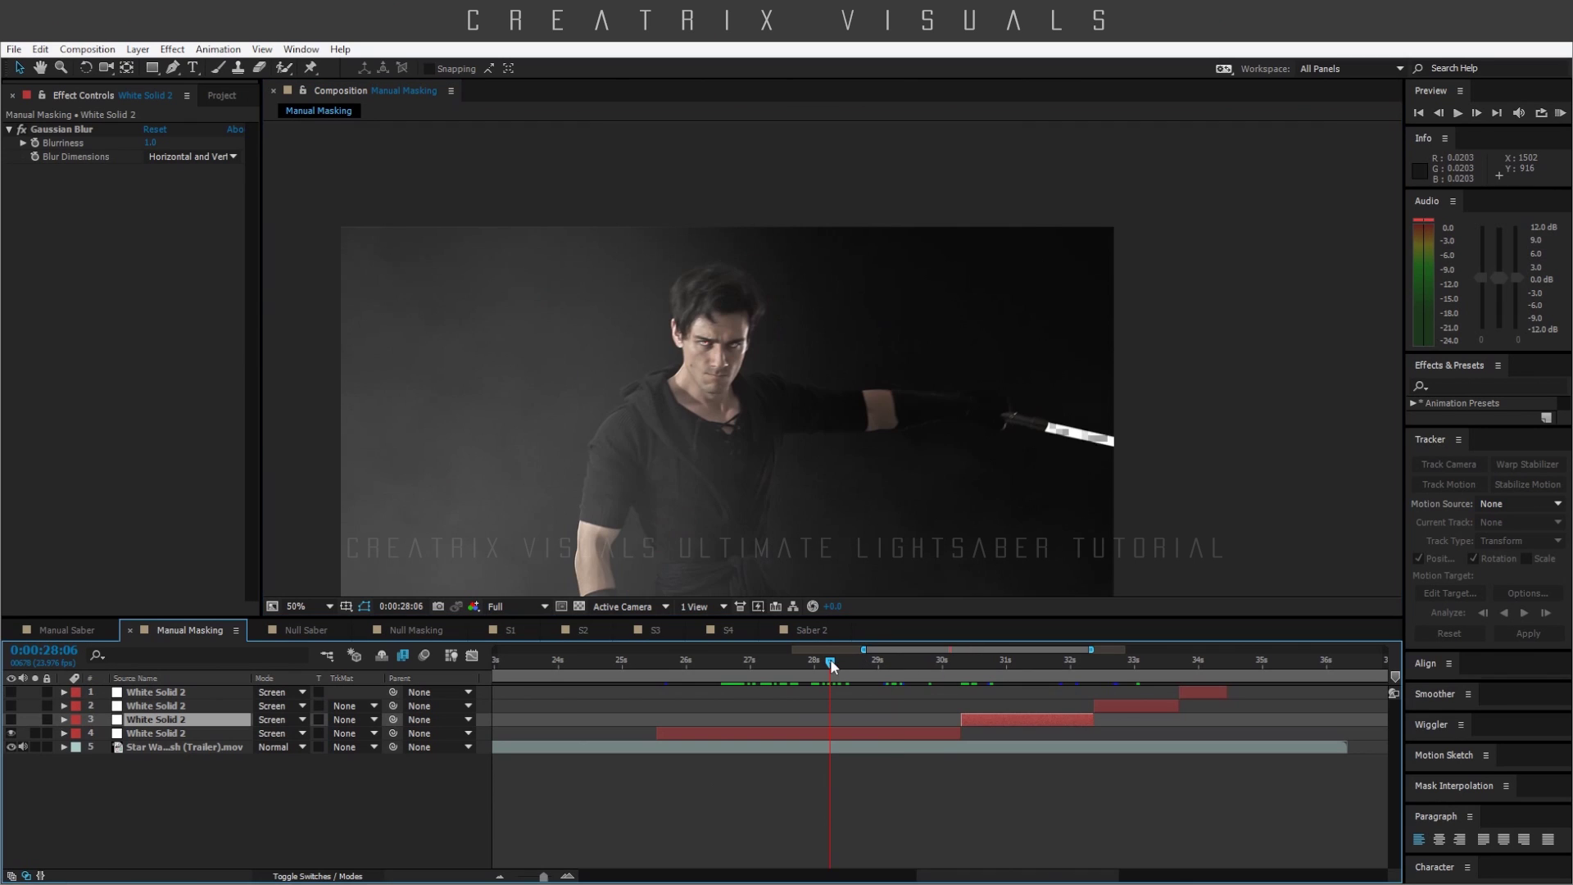
pyautogui.moveTo(798, 662); pyautogui.dragTo(764, 660)
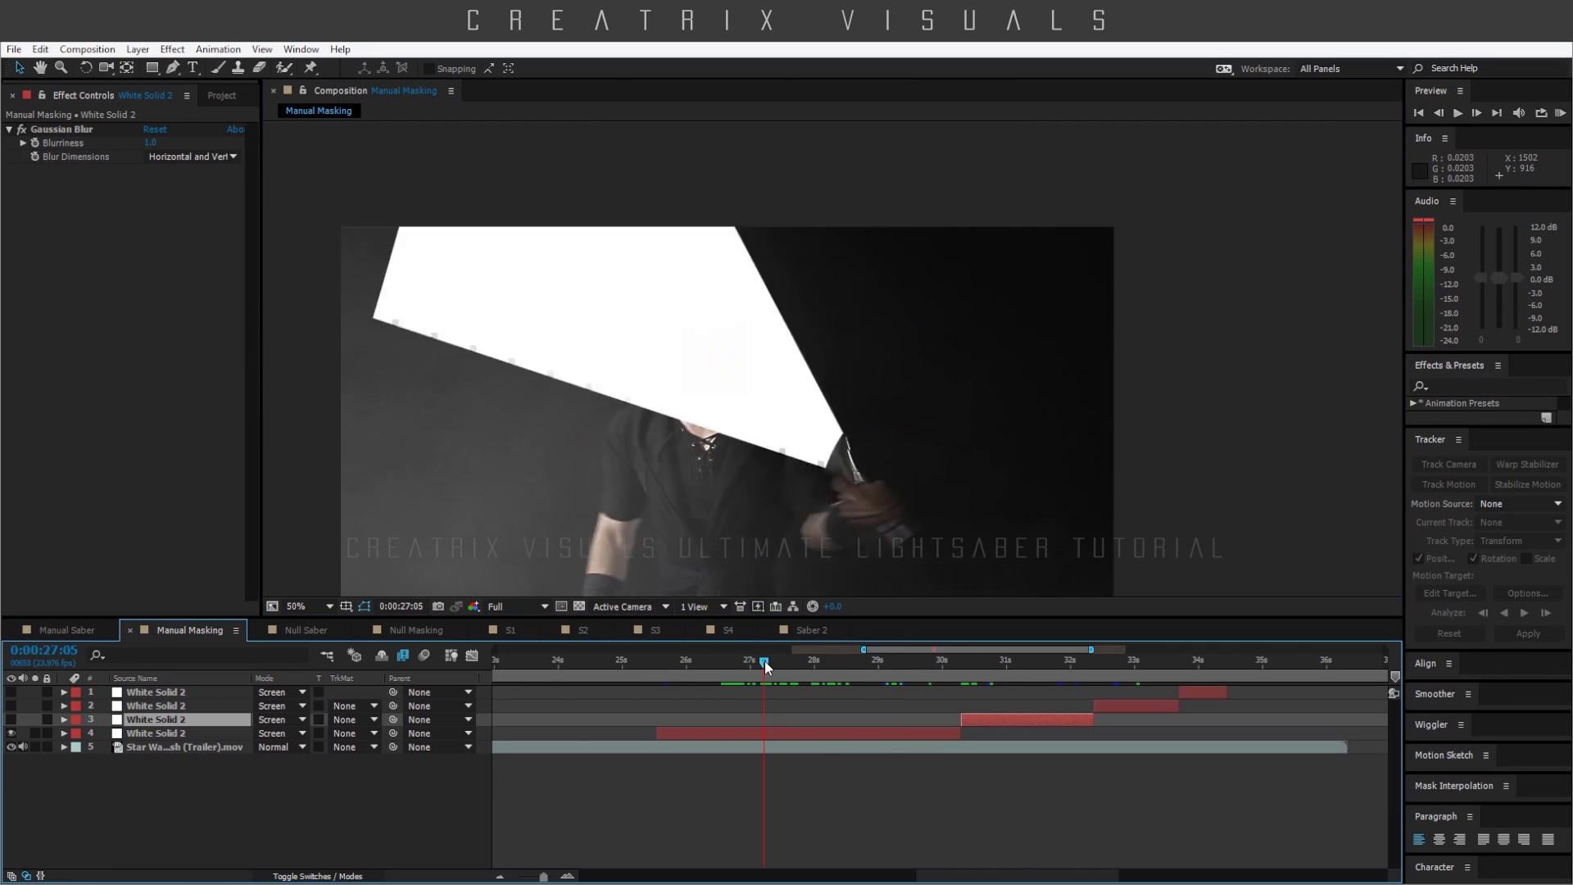
pyautogui.moveTo(793, 484); pyautogui.dragTo(821, 349)
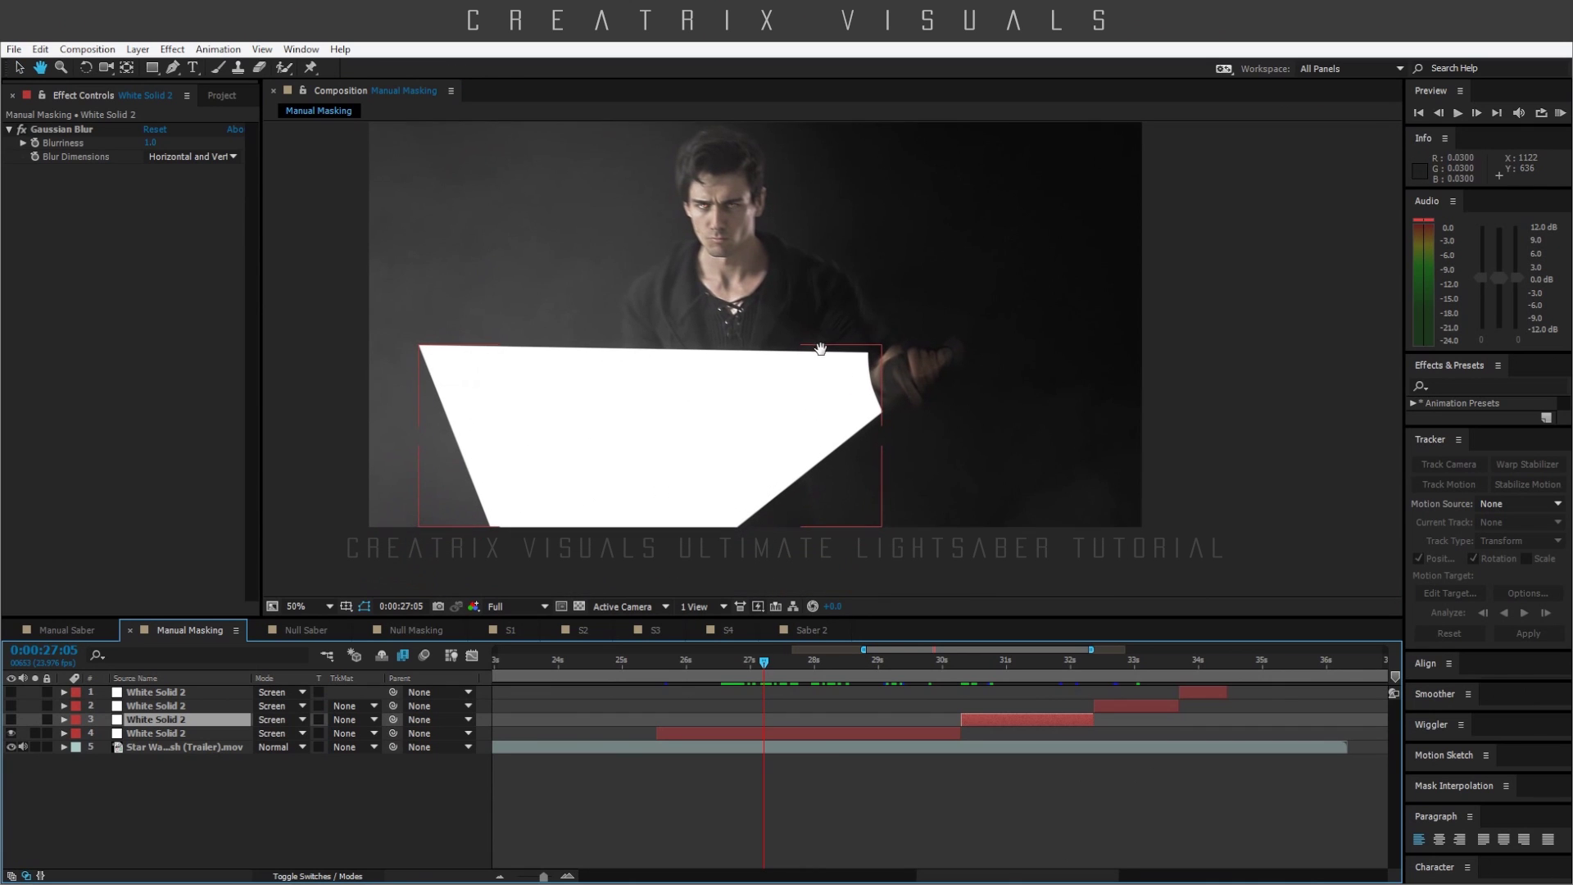
# - Return to 0:00:30:07 and examine layer 3's mask outline around the prop blade at 200% magnification
pyautogui.click(962, 662)
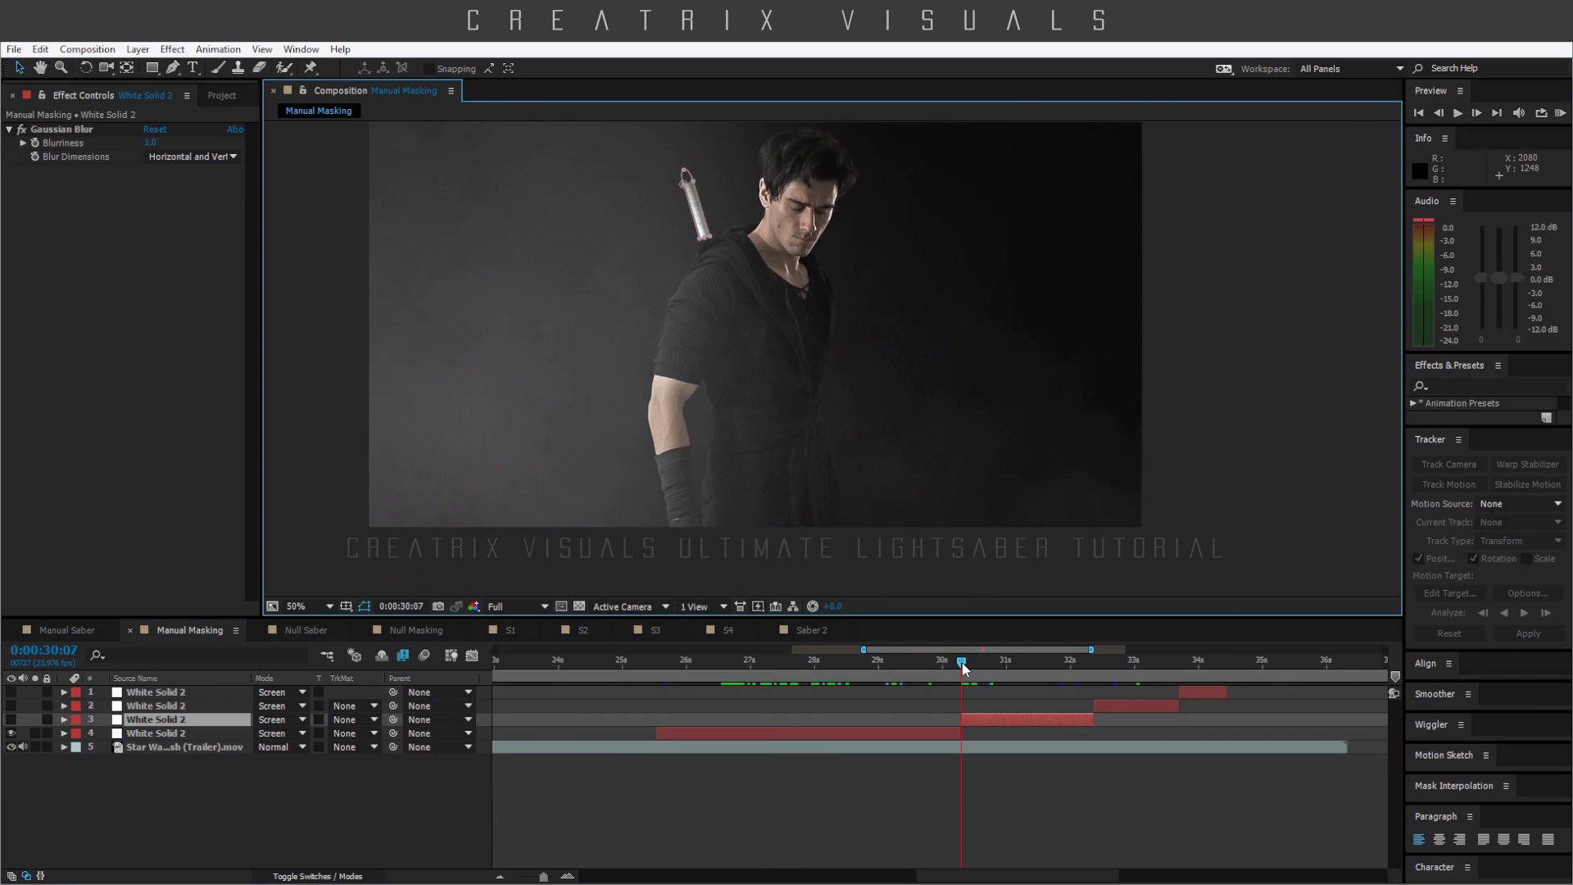
pyautogui.click(811, 418)
pyautogui.scroll(2, 811, 418)
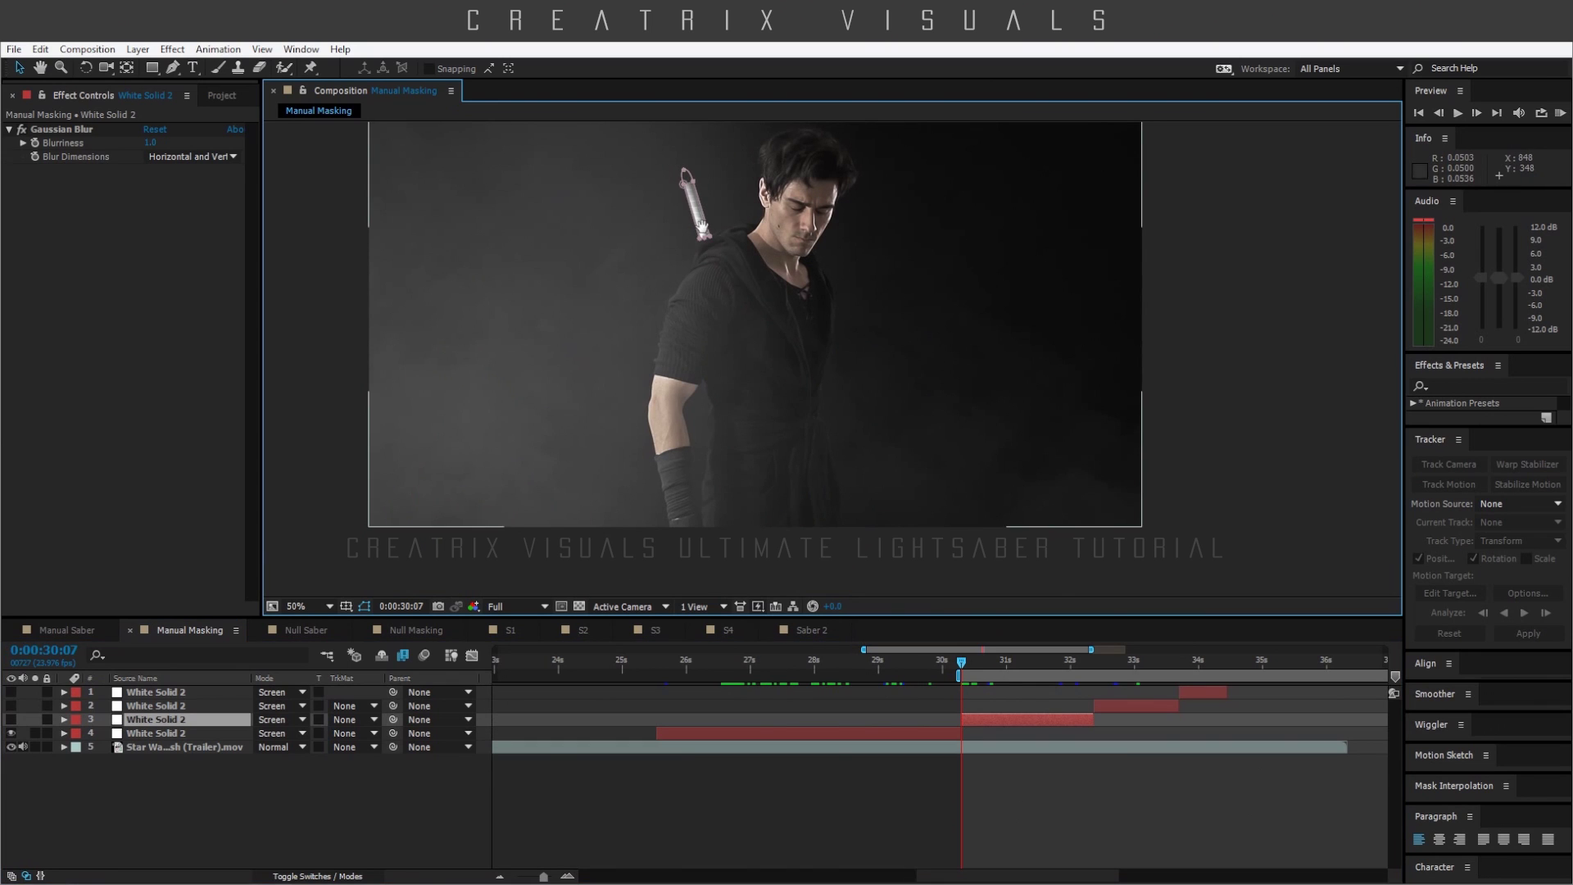
pyautogui.scroll(1, 769, 293)
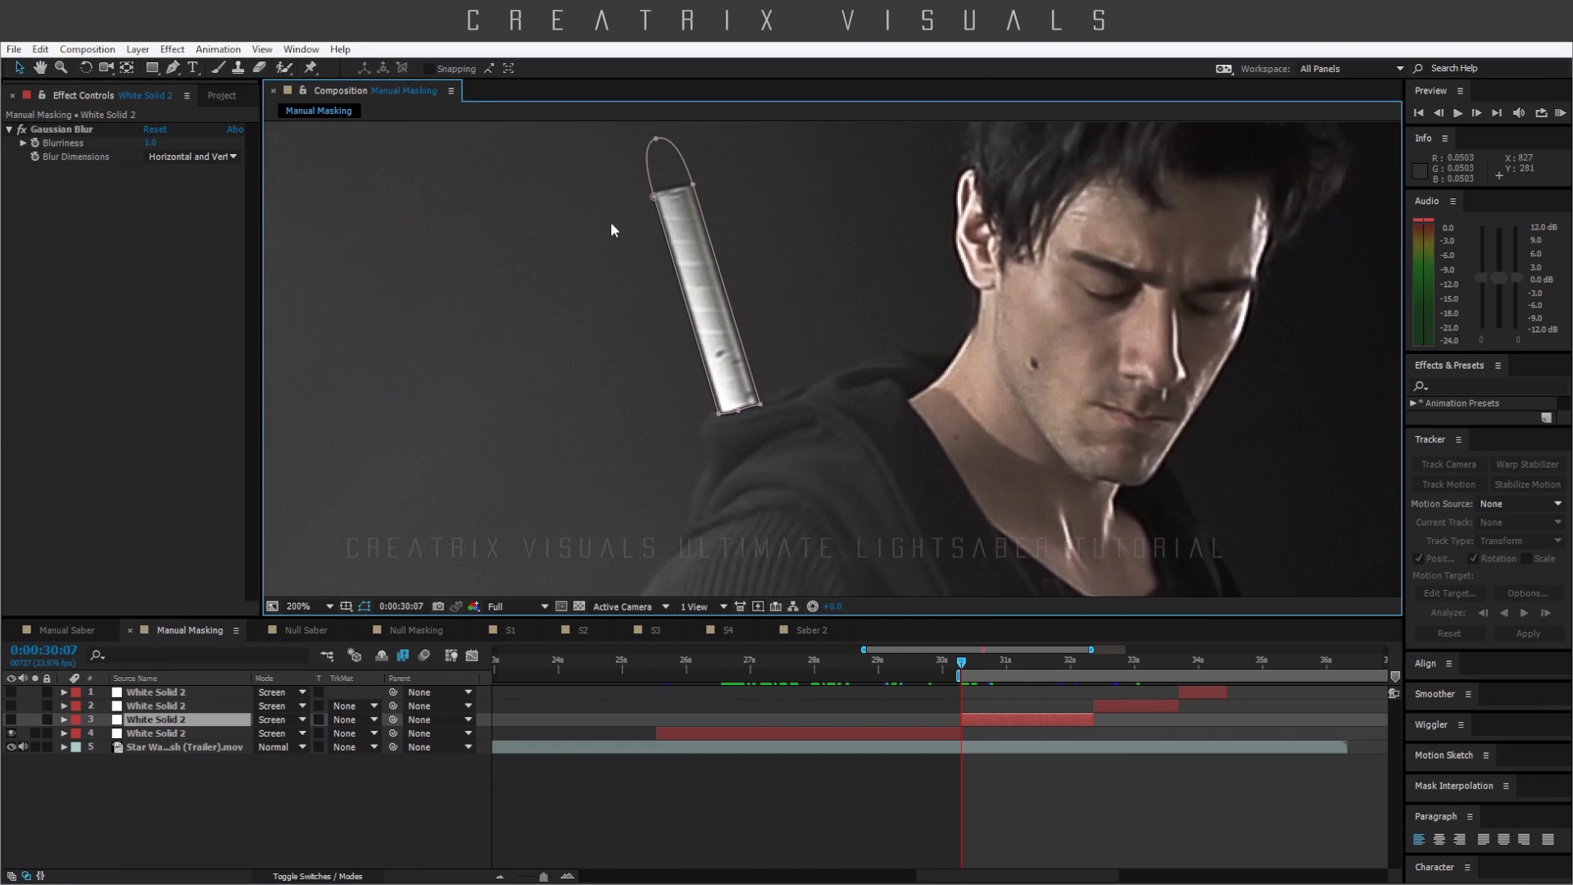
# - Select White Solid 2 on layer 4 and go back to 0:00:26:16 to check its masks around the body
pyautogui.press(',')
pyautogui.moveTo(784, 661); pyautogui.dragTo(753, 664)
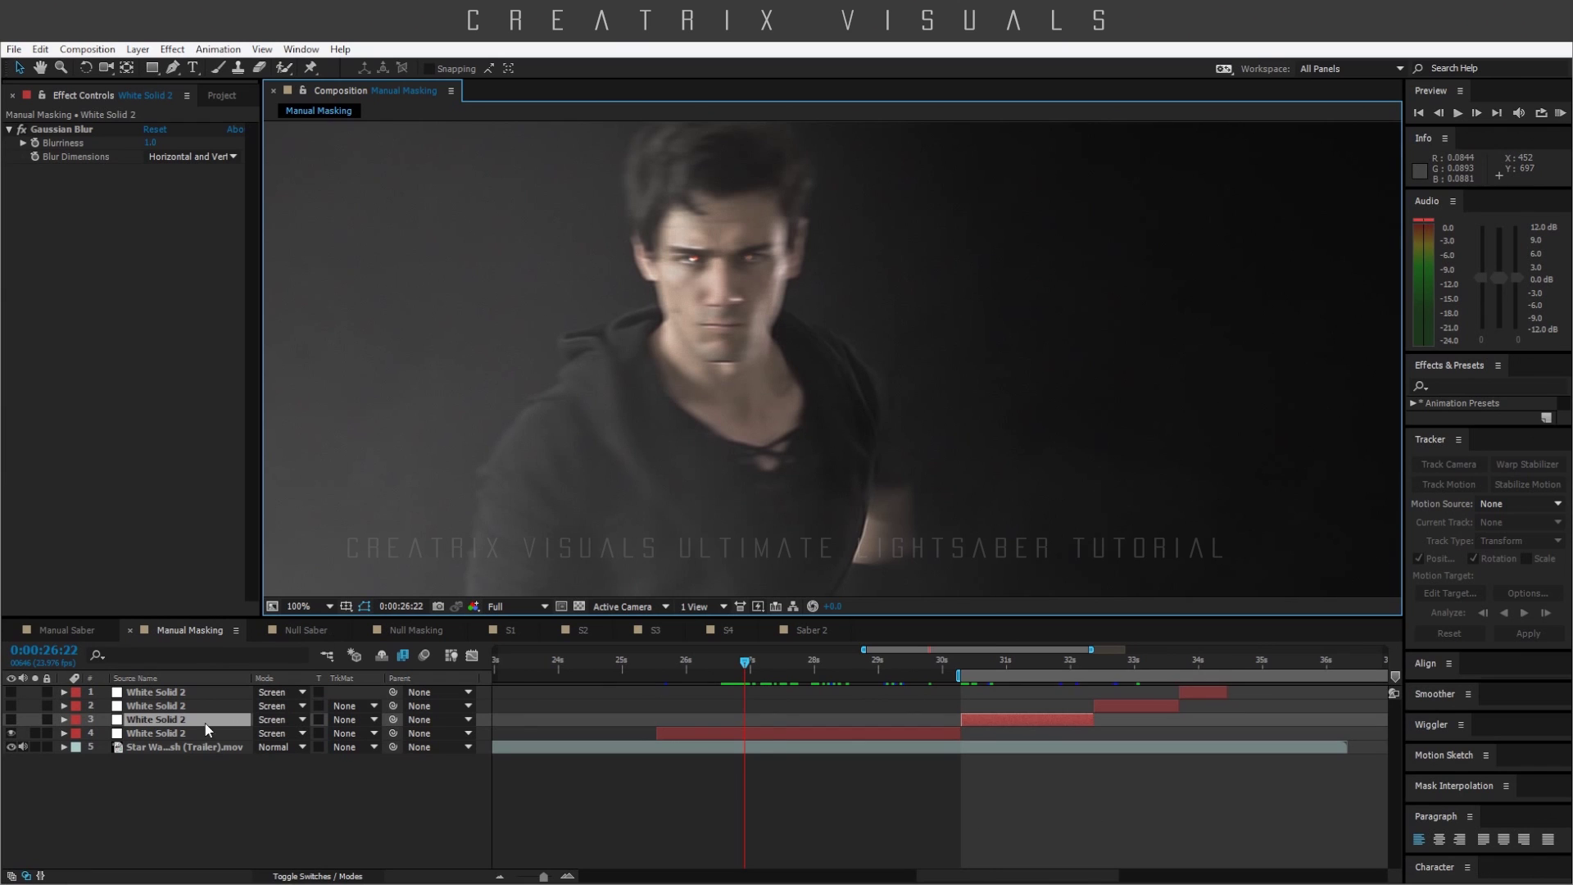
pyautogui.click(769, 734)
pyautogui.scroll(-2, 863, 446)
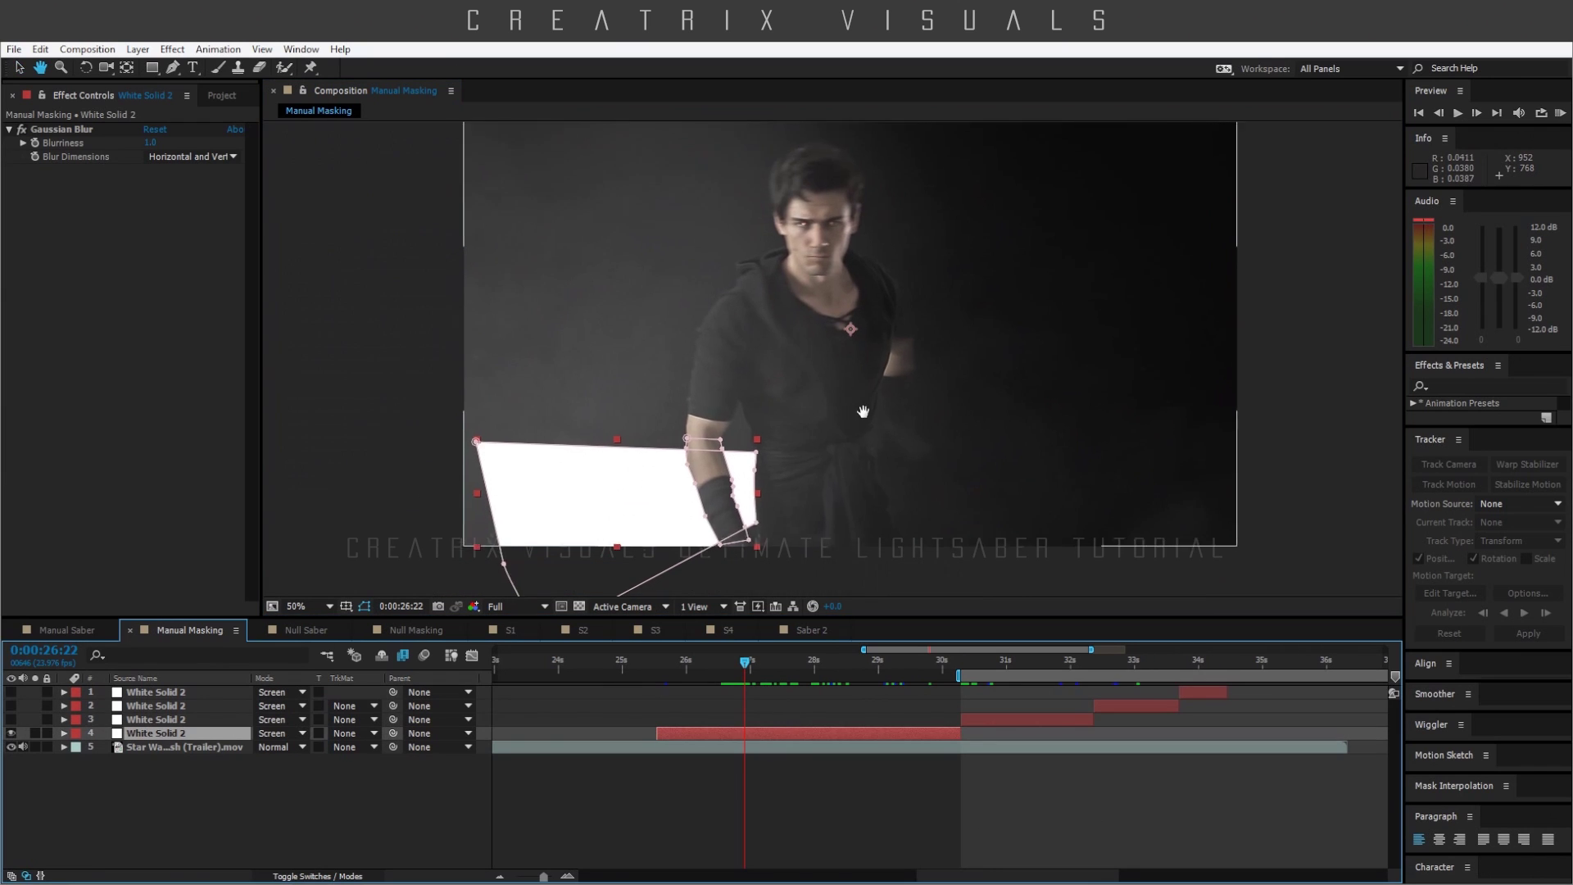
pyautogui.click(735, 664)
pyautogui.moveTo(735, 669); pyautogui.dragTo(732, 668)
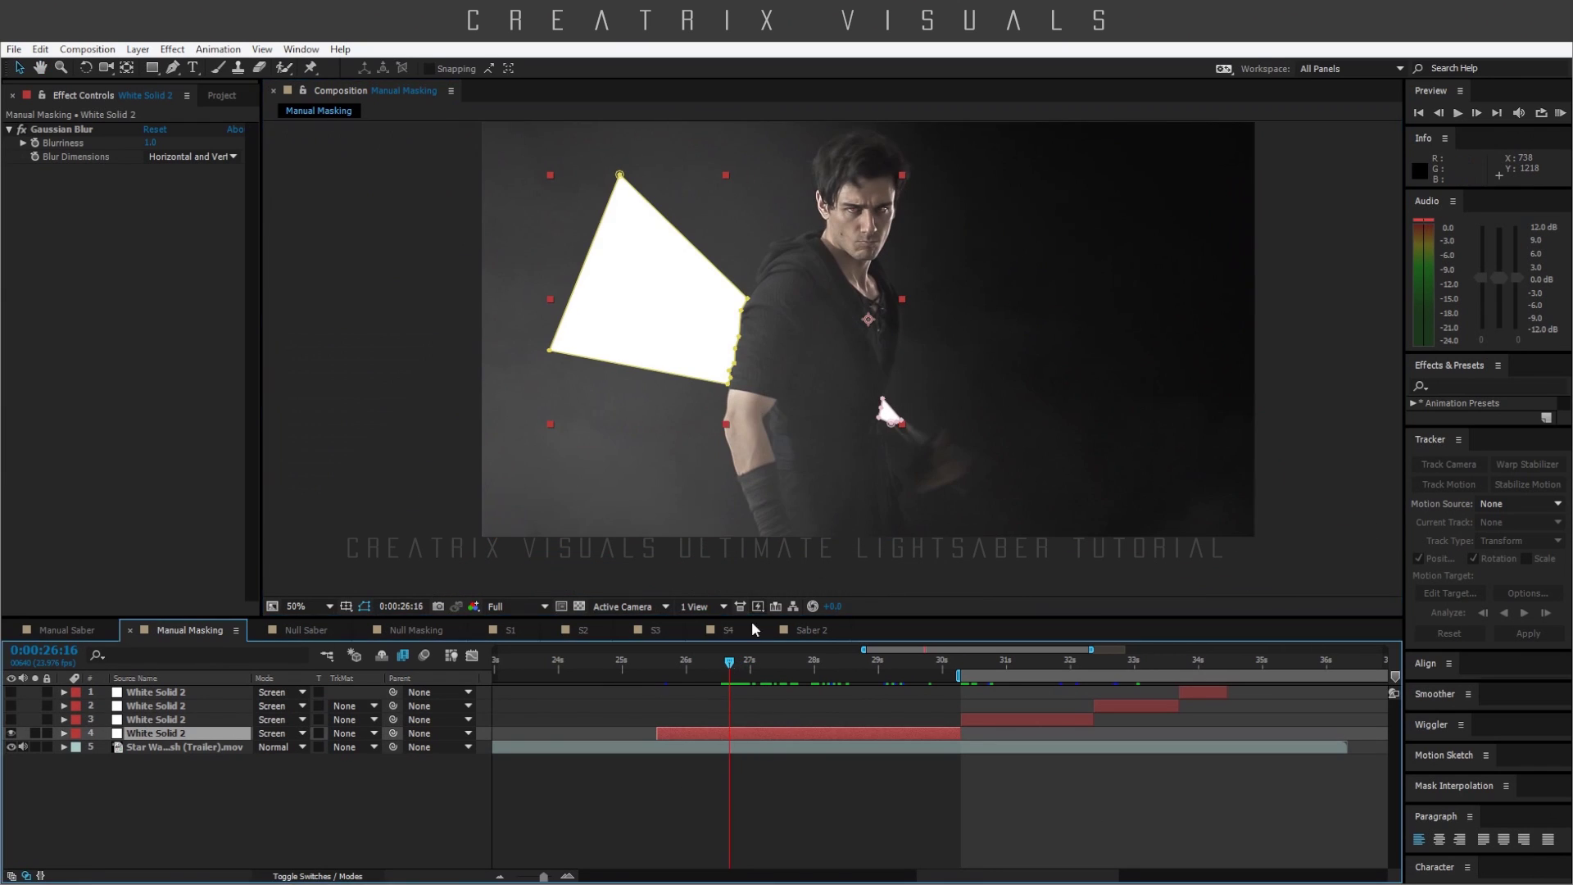
# - Adjust the upper point of the small blade mask beside the hand at 0:00:26:16 and check its shape
pyautogui.scroll(5, 899, 390)
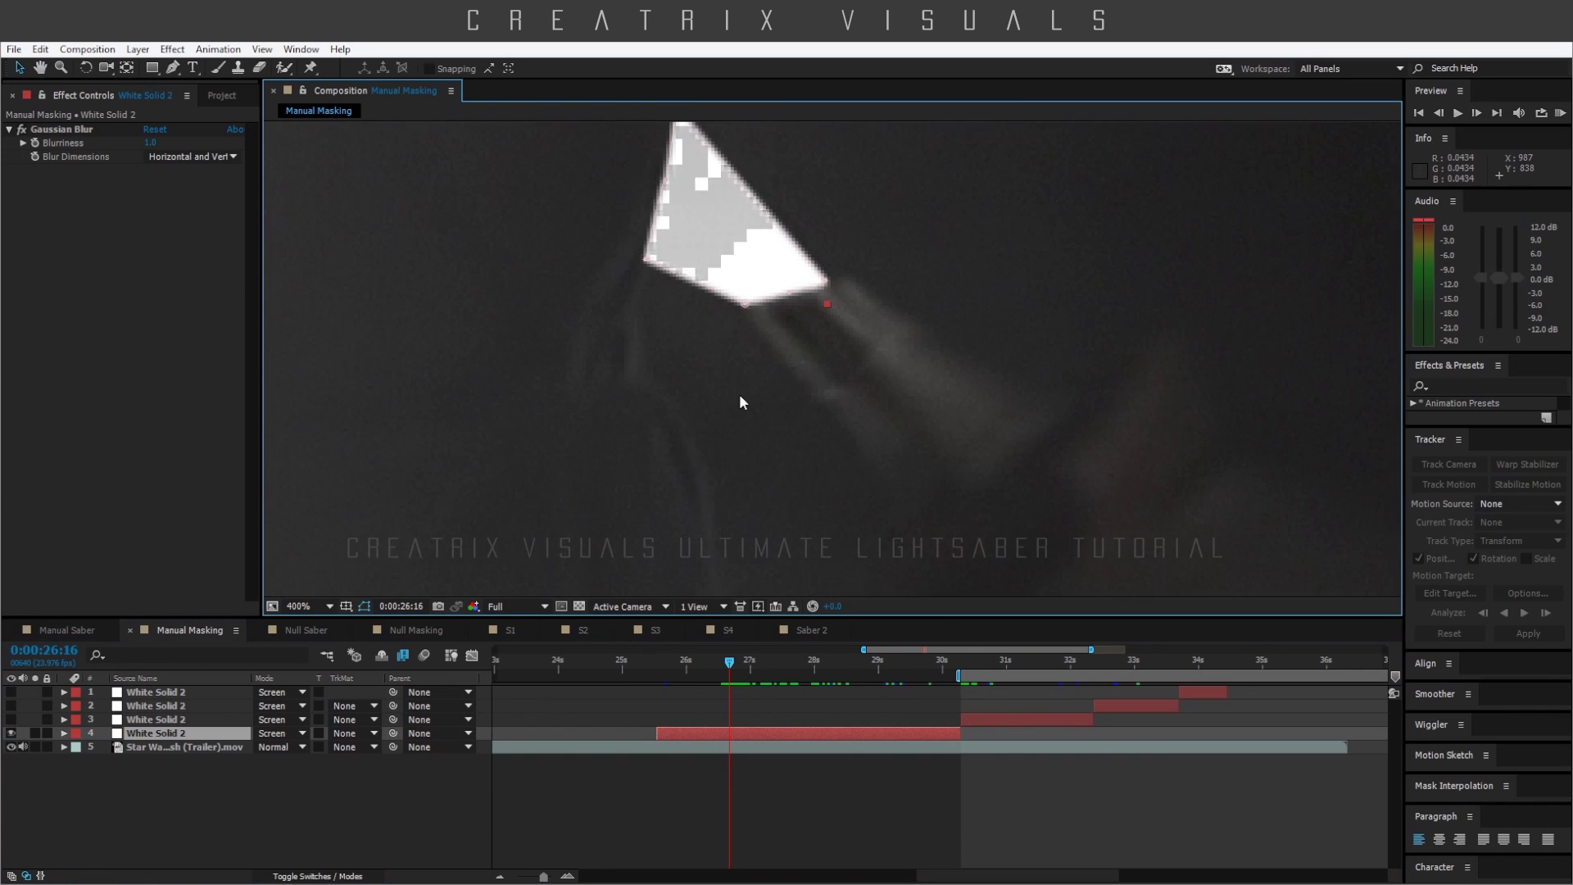
pyautogui.scroll(4, 684, 457)
pyautogui.moveTo(683, 292); pyautogui.dragTo(688, 293)
pyautogui.click(671, 353)
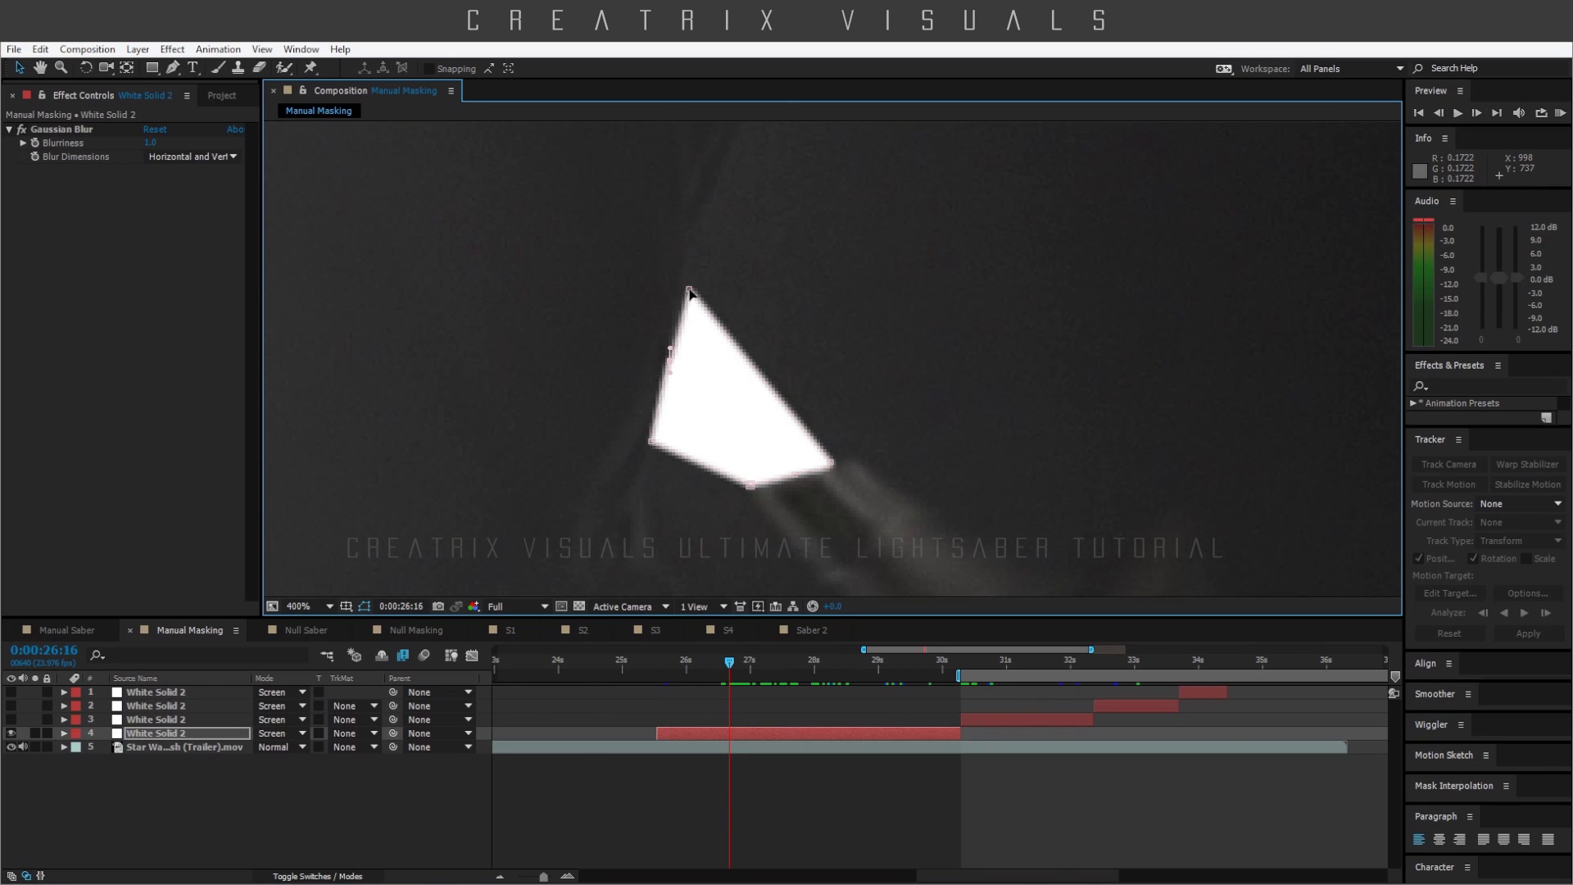
pyautogui.press(',')
pyautogui.press(',')
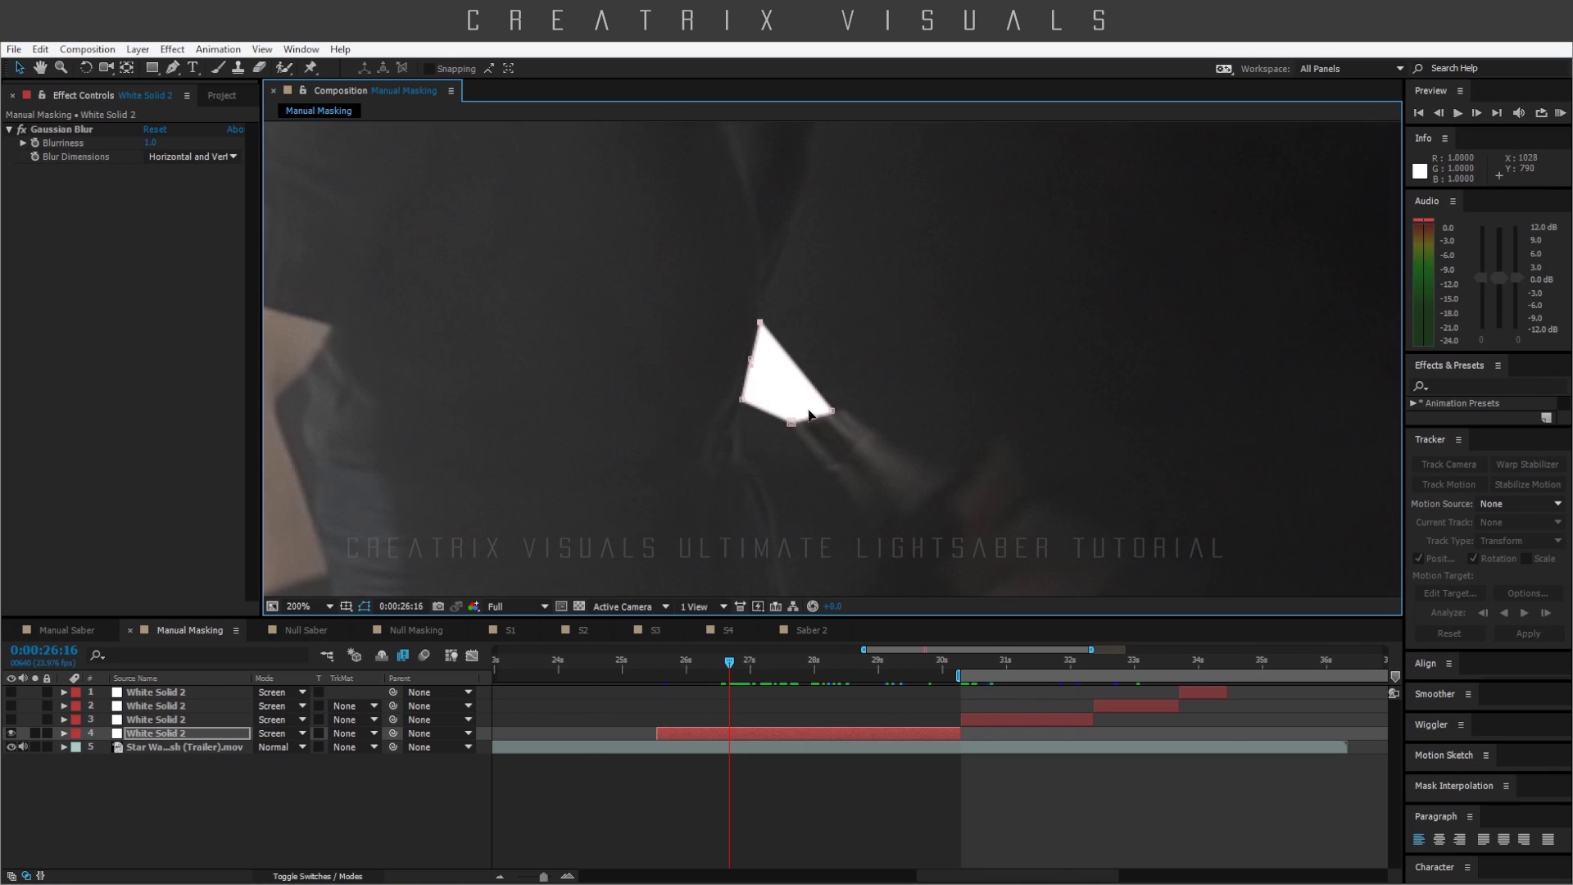
# - Review the full frame of the Manual Masking composition from 0:00:26:16 forward to 0:00:34:02
pyautogui.press(',')
pyautogui.press(',')
pyautogui.moveTo(805, 371); pyautogui.dragTo(799, 390)
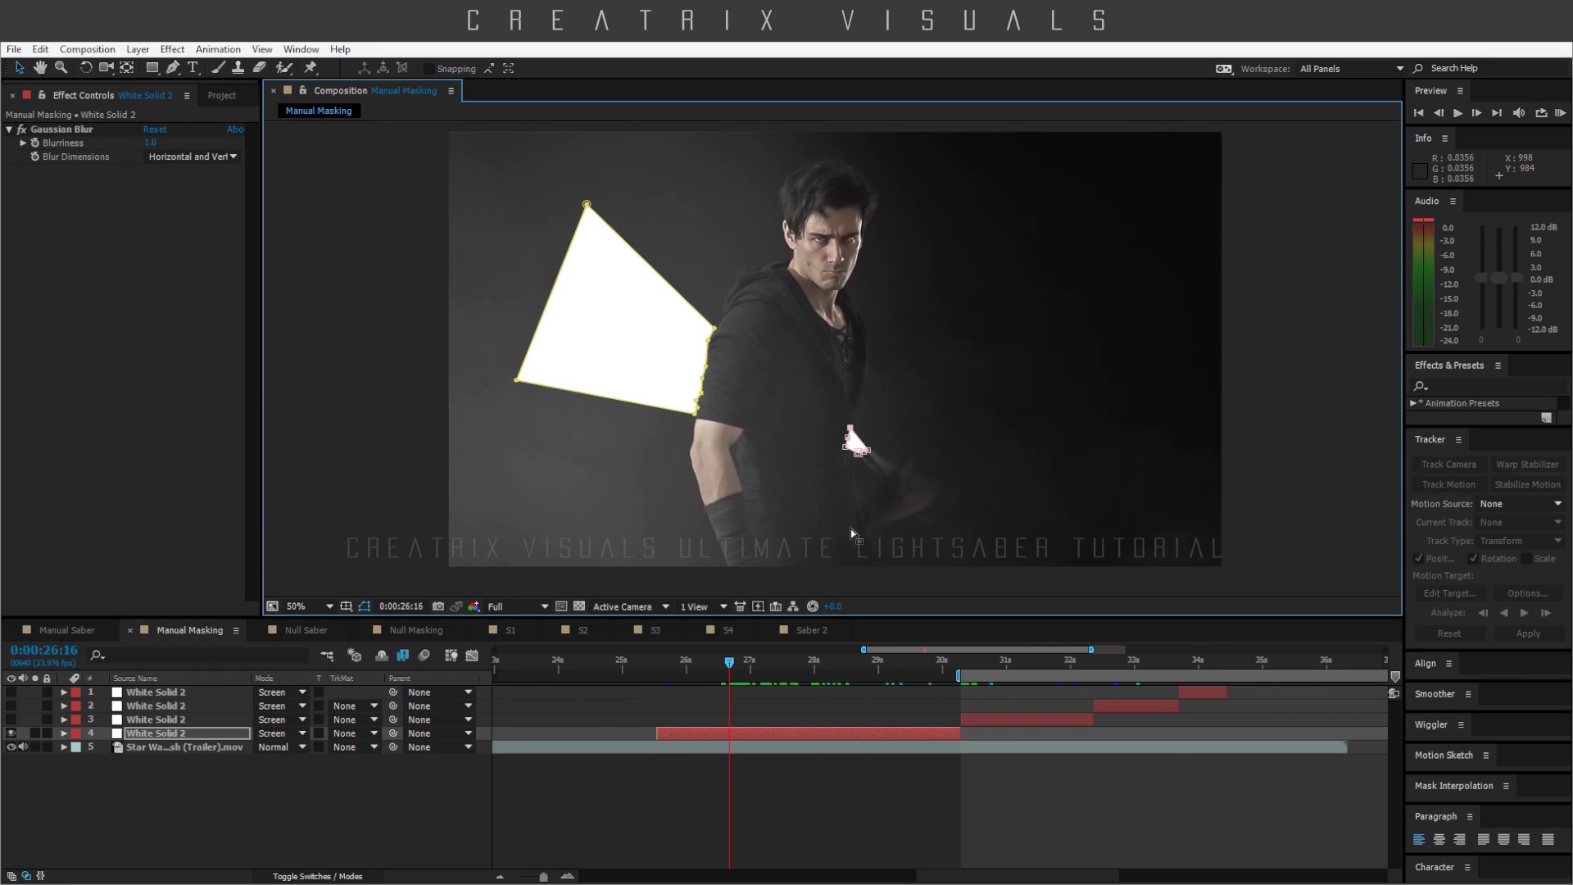
pyautogui.click(975, 661)
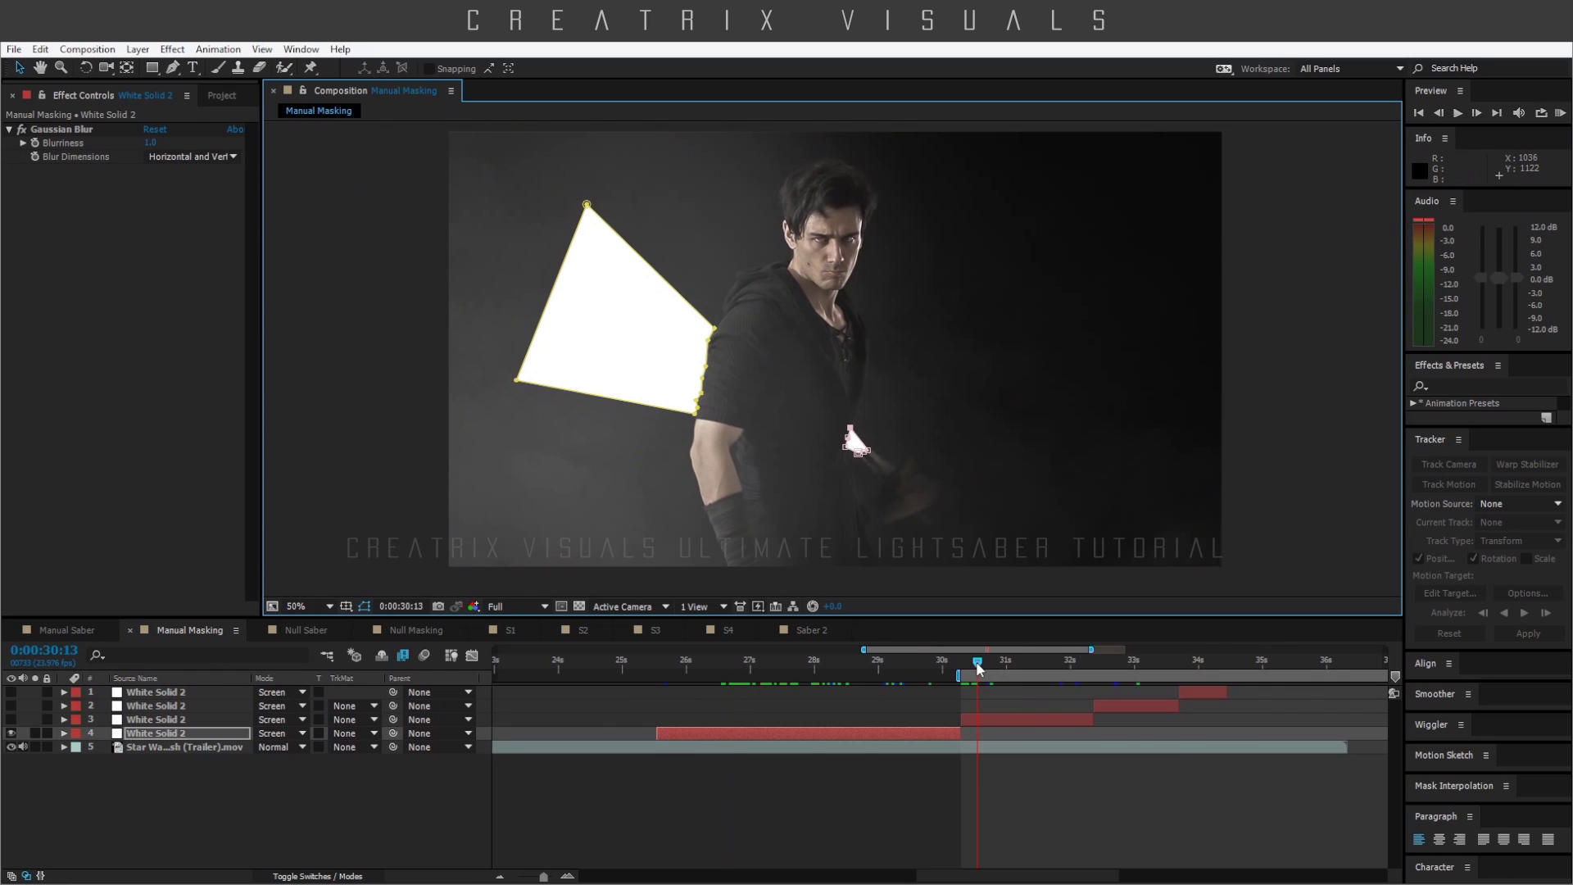
pyautogui.moveTo(1133, 660); pyautogui.dragTo(1148, 660)
pyautogui.click(1204, 669)
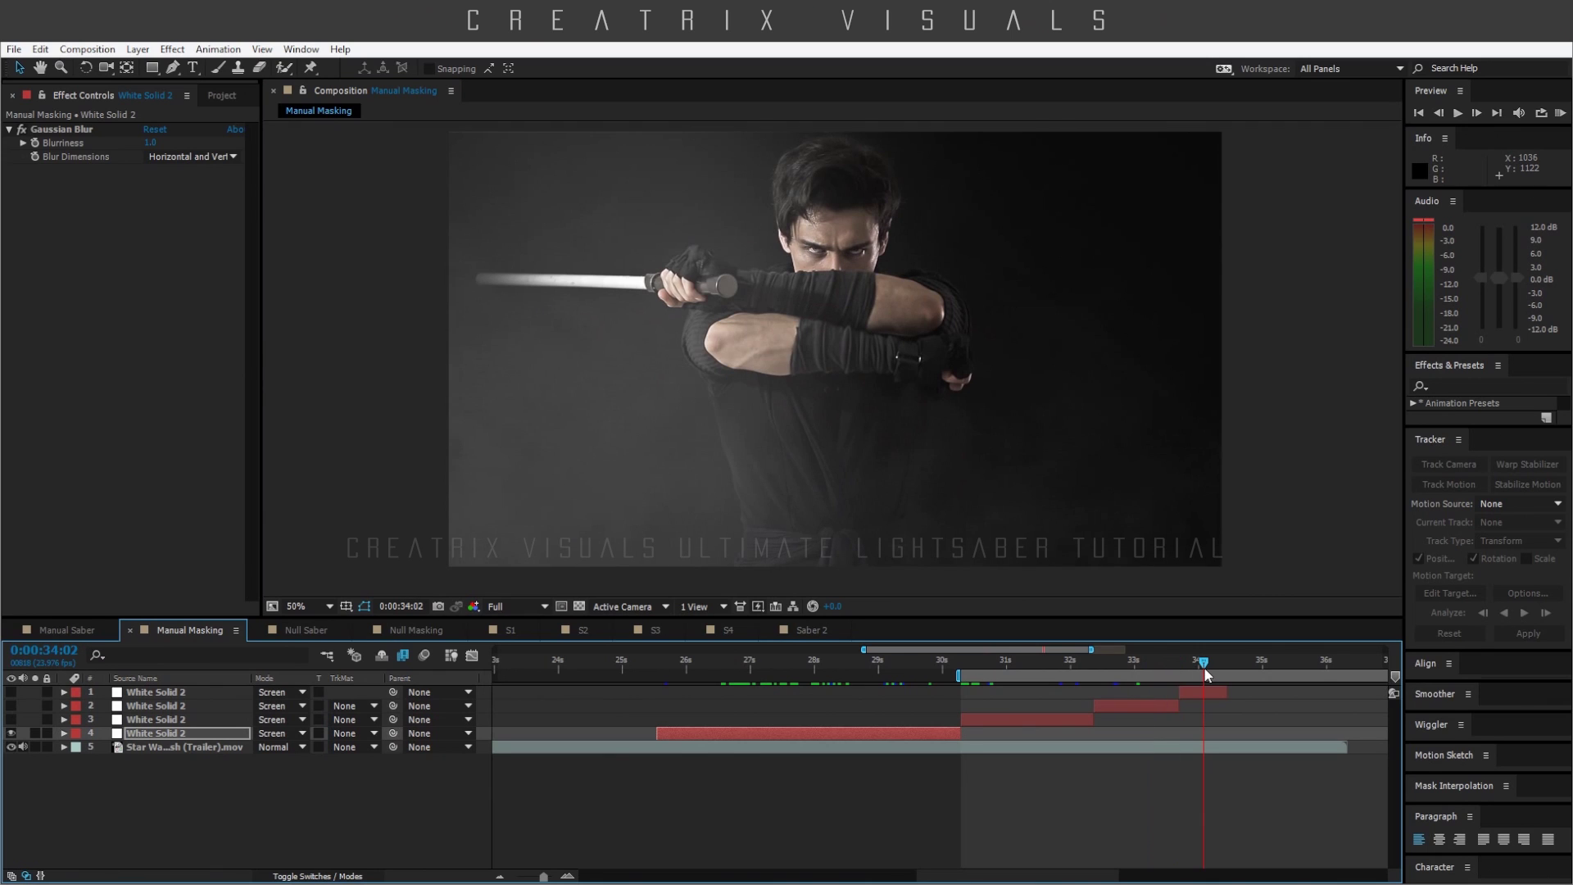
# - Show White Solid 2 on layer 1 to examine its blade at 0:00:34:02, hide it again, and return to 0:00:27:02
pyautogui.click(11, 692)
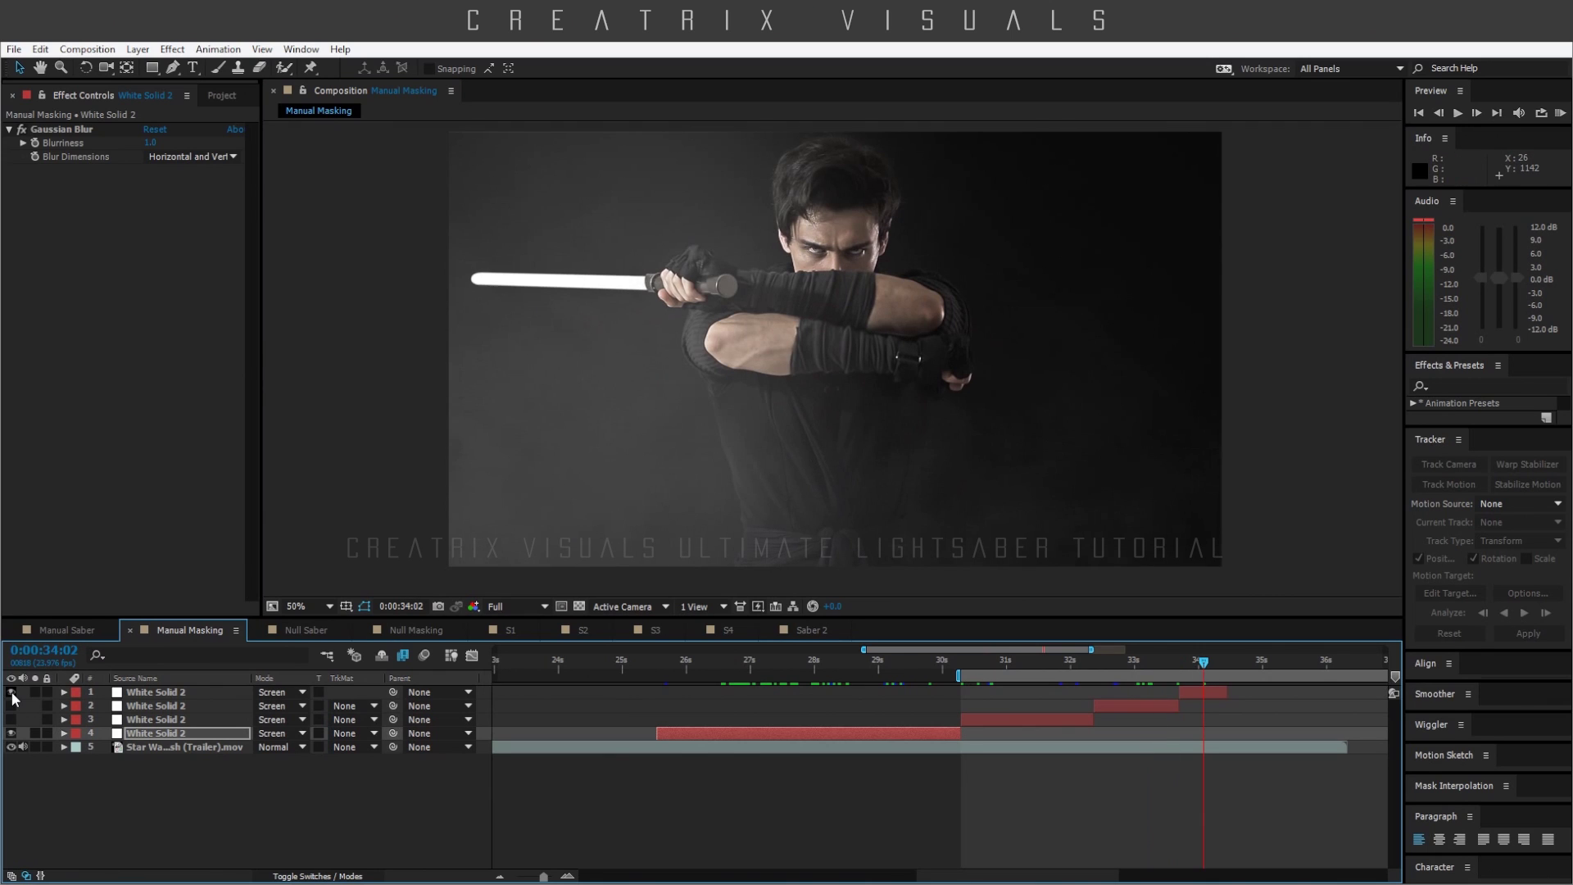
pyautogui.scroll(1, 637, 323)
pyautogui.moveTo(497, 248); pyautogui.dragTo(673, 311)
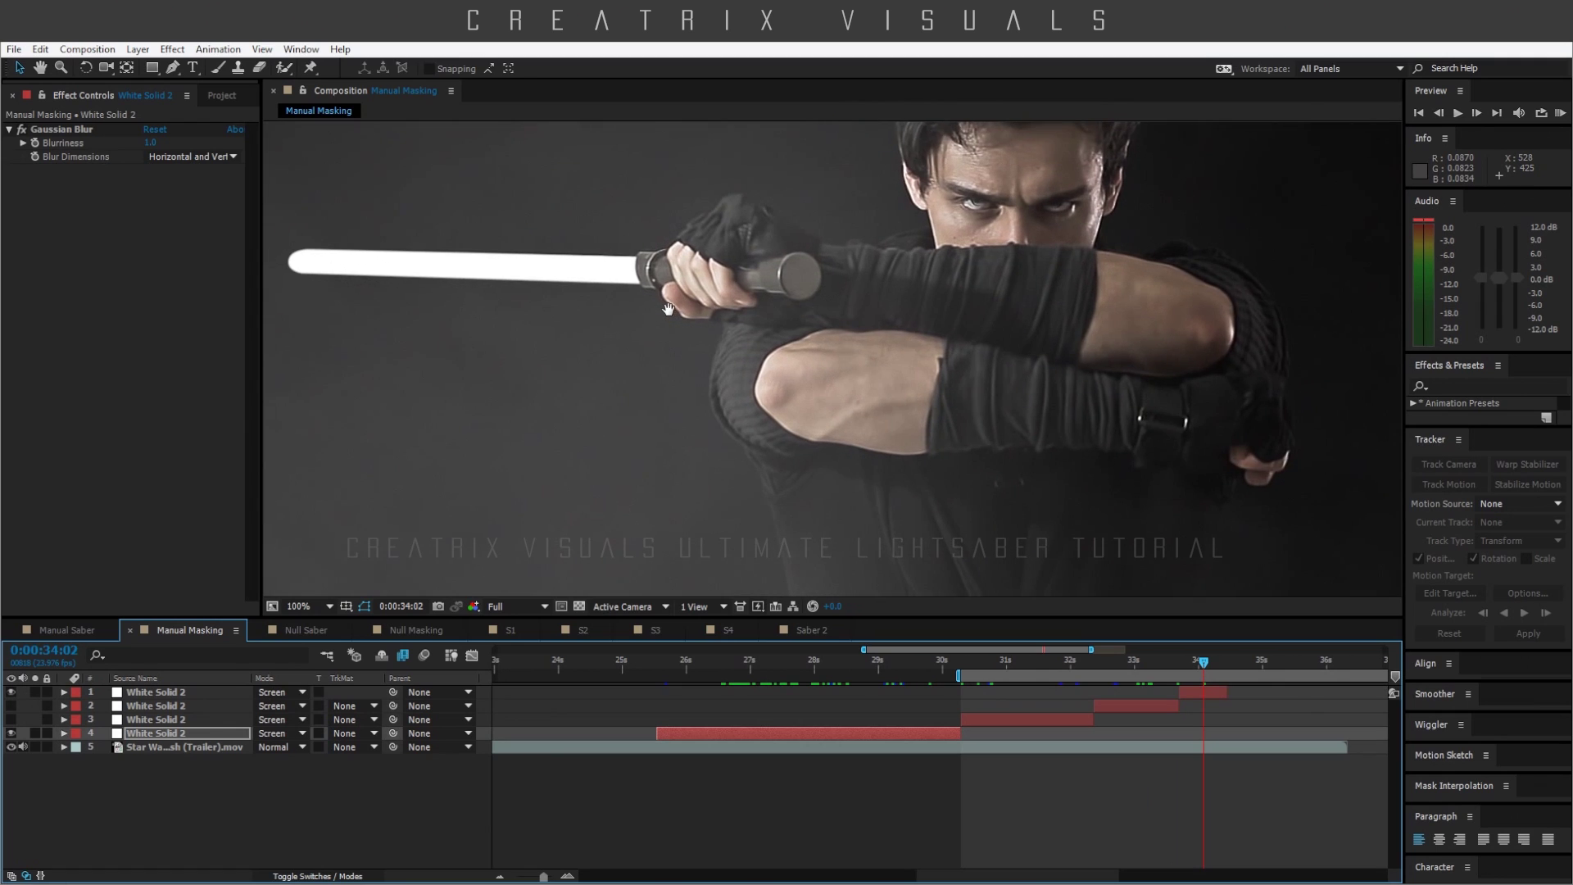
pyautogui.scroll(-1, 505, 526)
pyautogui.click(11, 691)
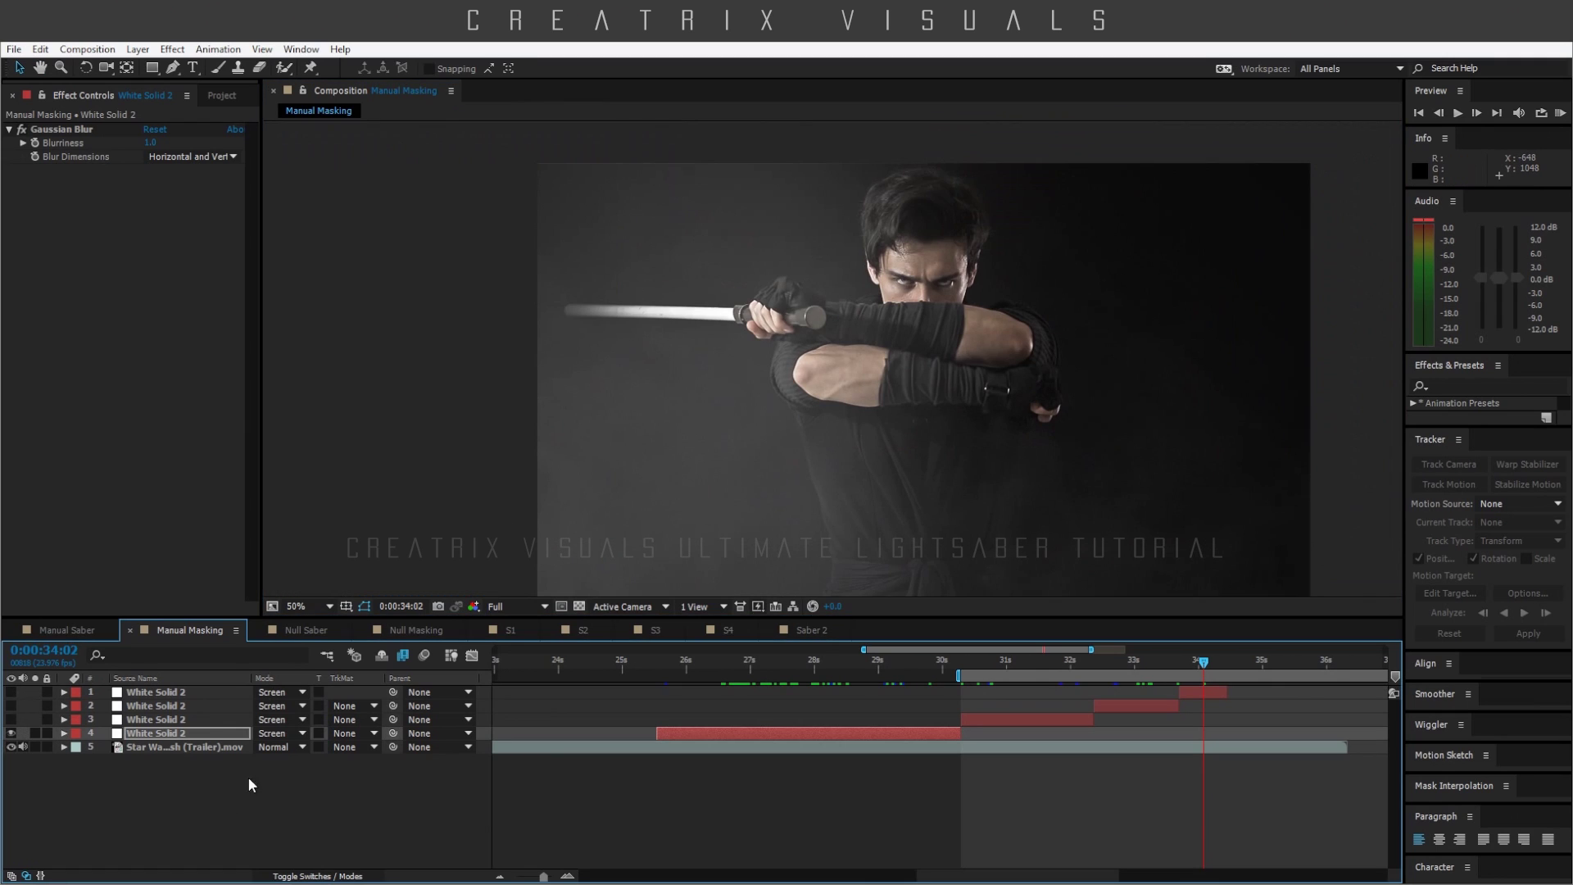
pyautogui.moveTo(806, 659); pyautogui.dragTo(755, 663)
pyautogui.moveTo(1007, 419)
pyautogui.mouseDown()
pyautogui.moveTo(1000, 379)
pyautogui.moveTo(999, 407)
pyautogui.mouseUp()
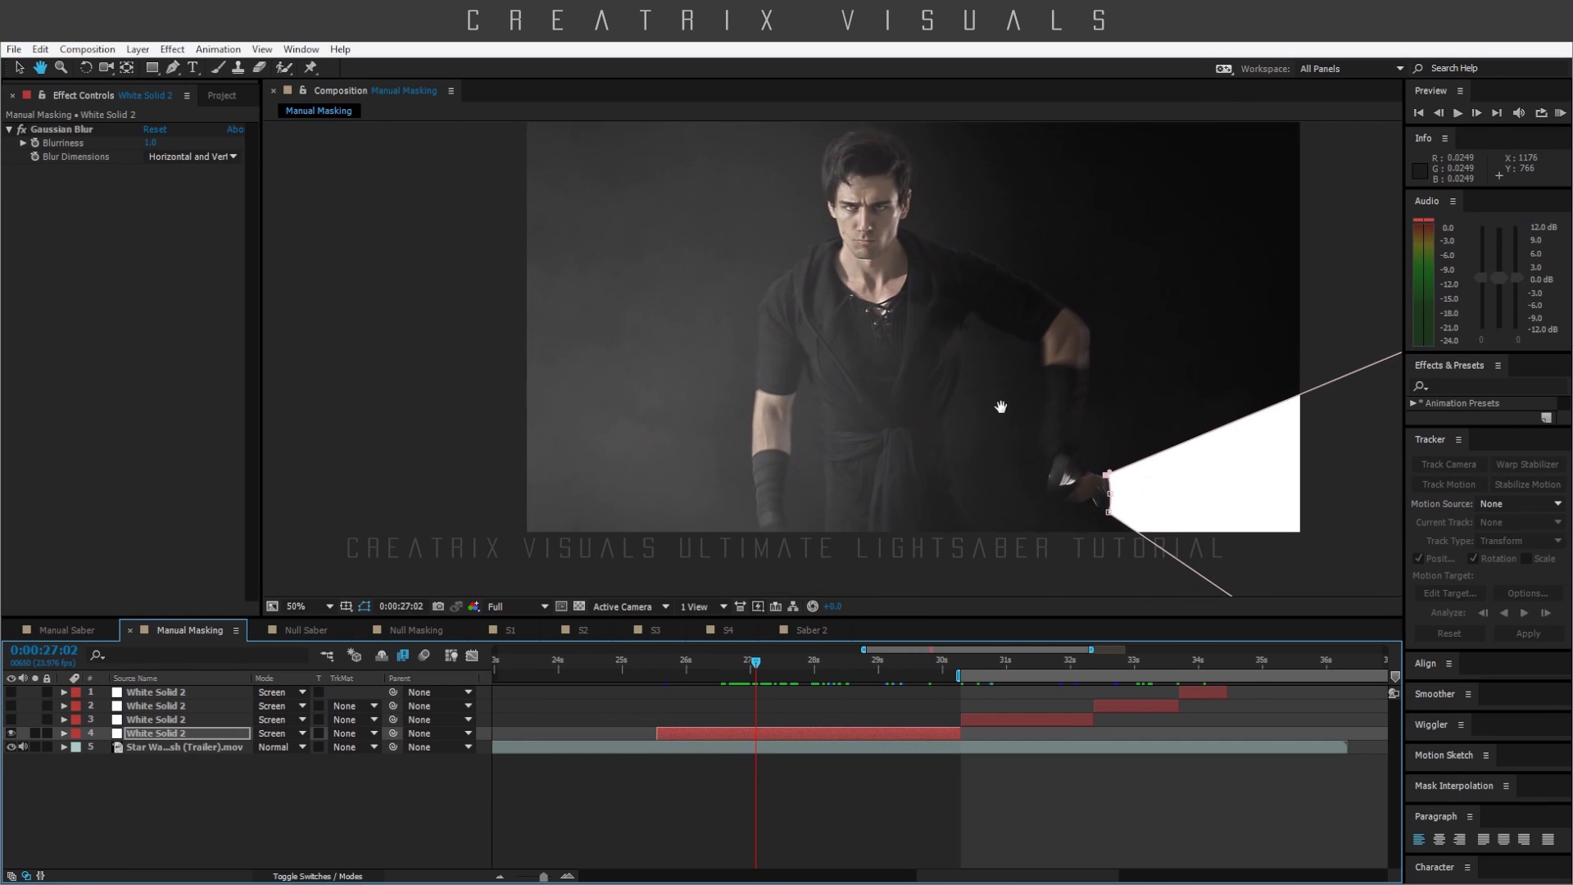
# - Switch to the Manual Saber composition and inspect the finished blade effect at 0:00:26:00
pyautogui.click(303, 629)
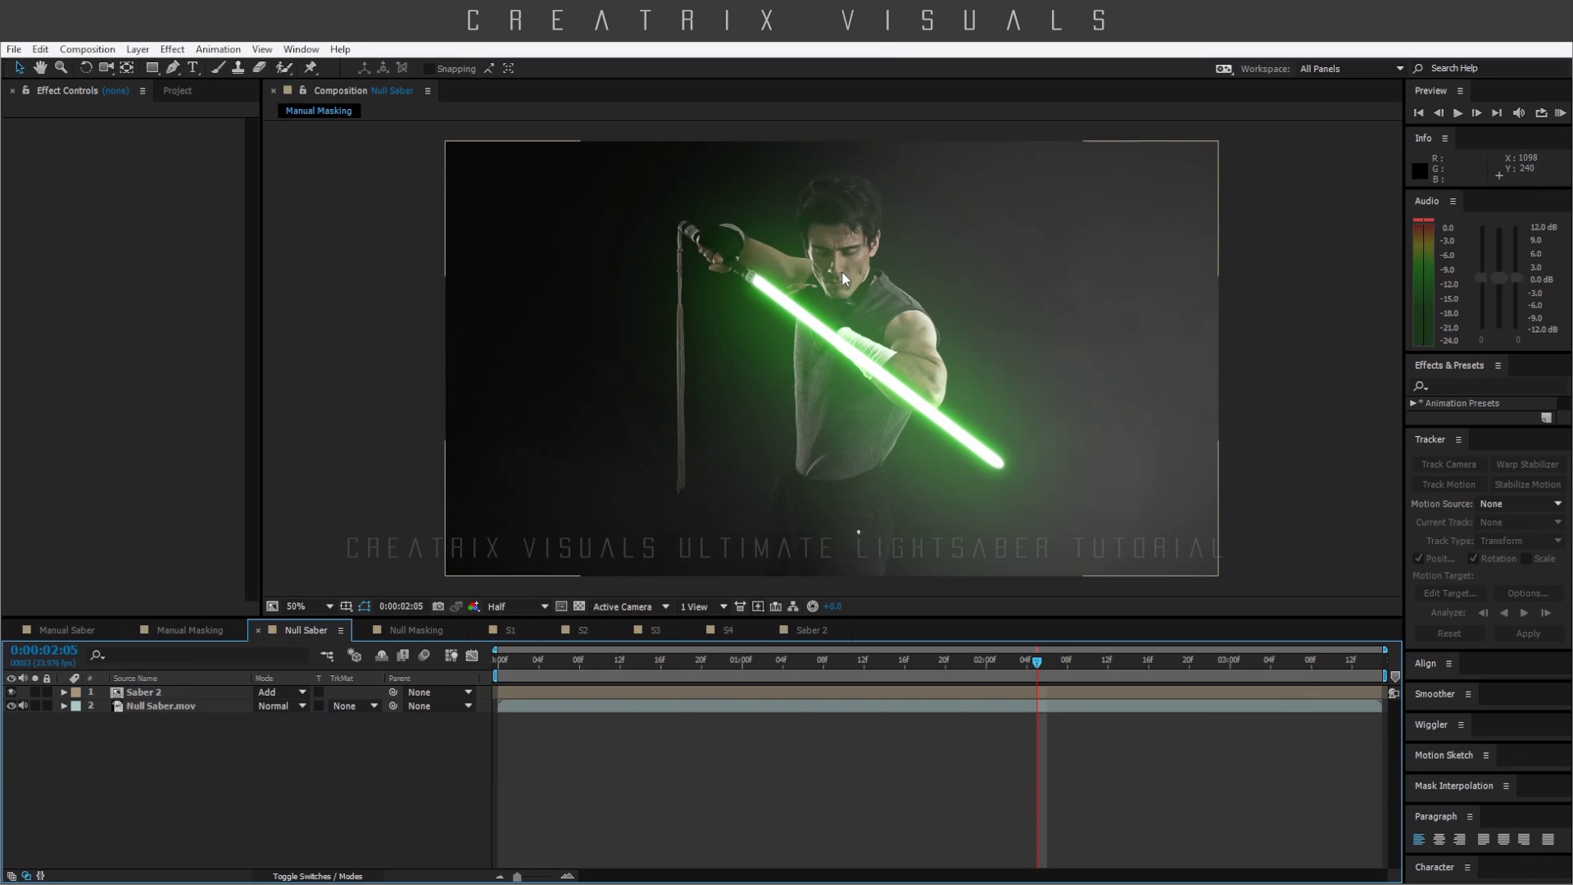
pyautogui.click(170, 632)
pyautogui.click(82, 626)
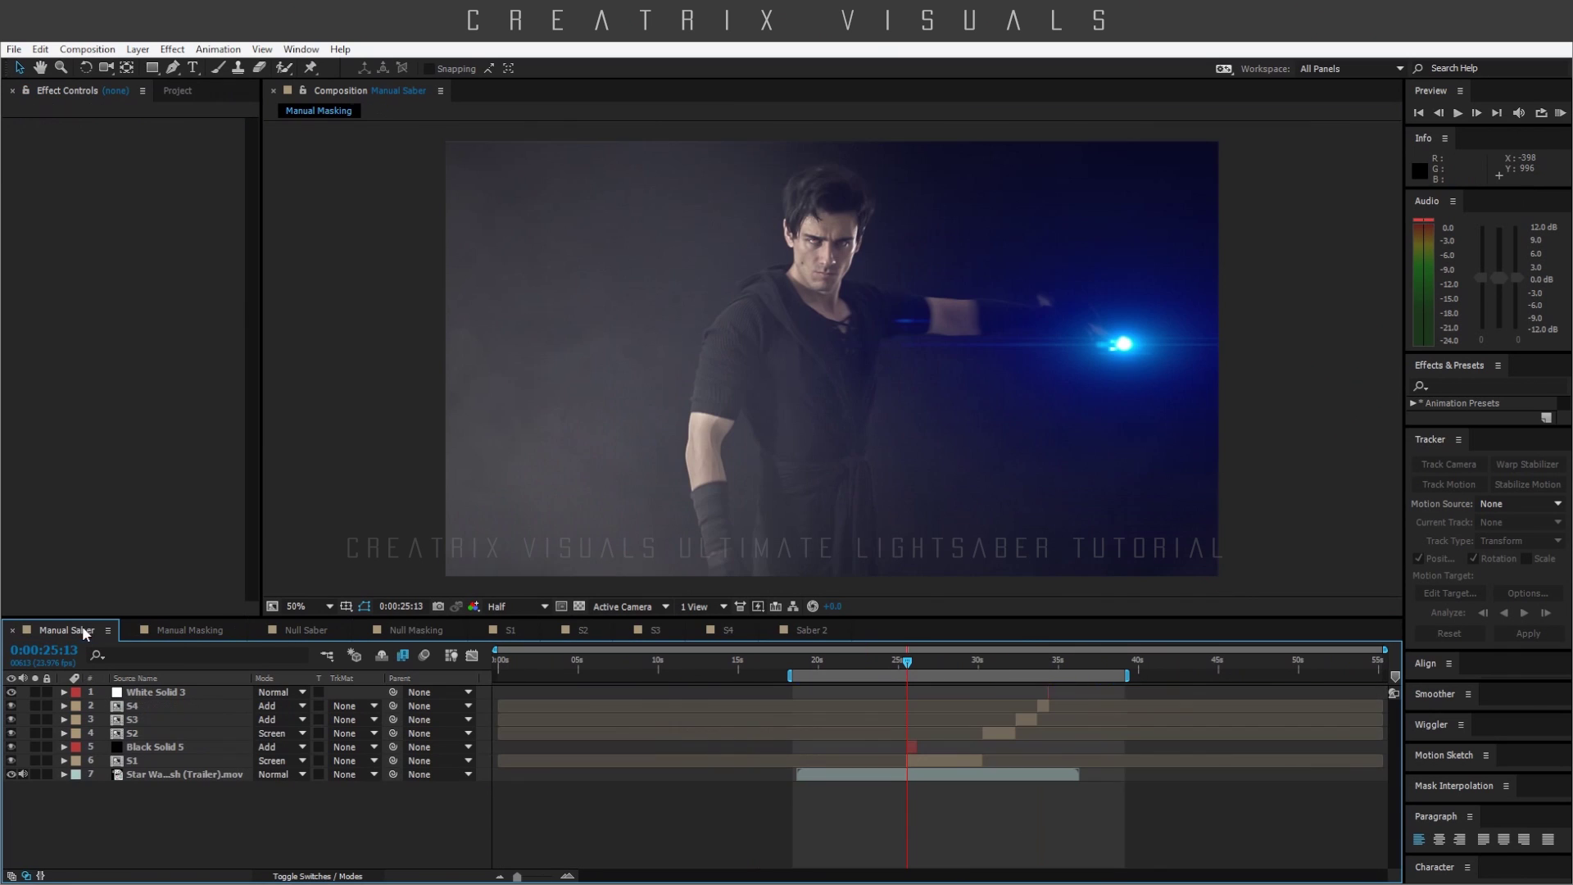
pyautogui.click(567, 875)
pyautogui.click(938, 665)
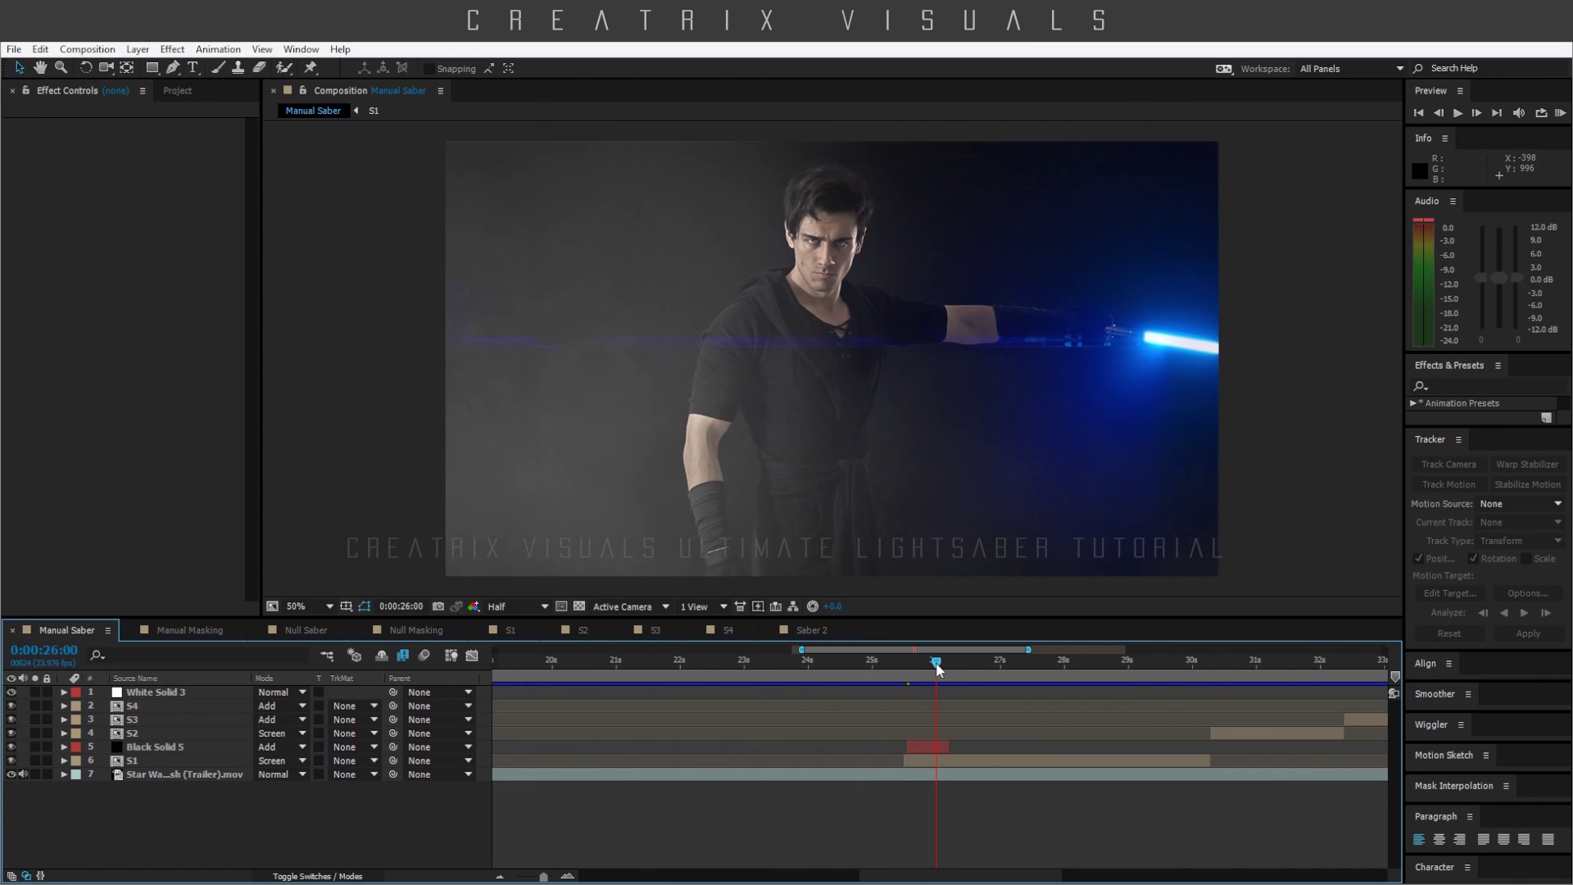
pyautogui.moveTo(945, 662)
pyautogui.mouseDown()
pyautogui.moveTo(967, 670)
pyautogui.moveTo(935, 667)
pyautogui.mouseUp()
# - Open the S1 precomposition from layer 6 of Manual Saber
pyautogui.moveTo(1014, 713); pyautogui.dragTo(876, 713)
pyautogui.click(154, 746)
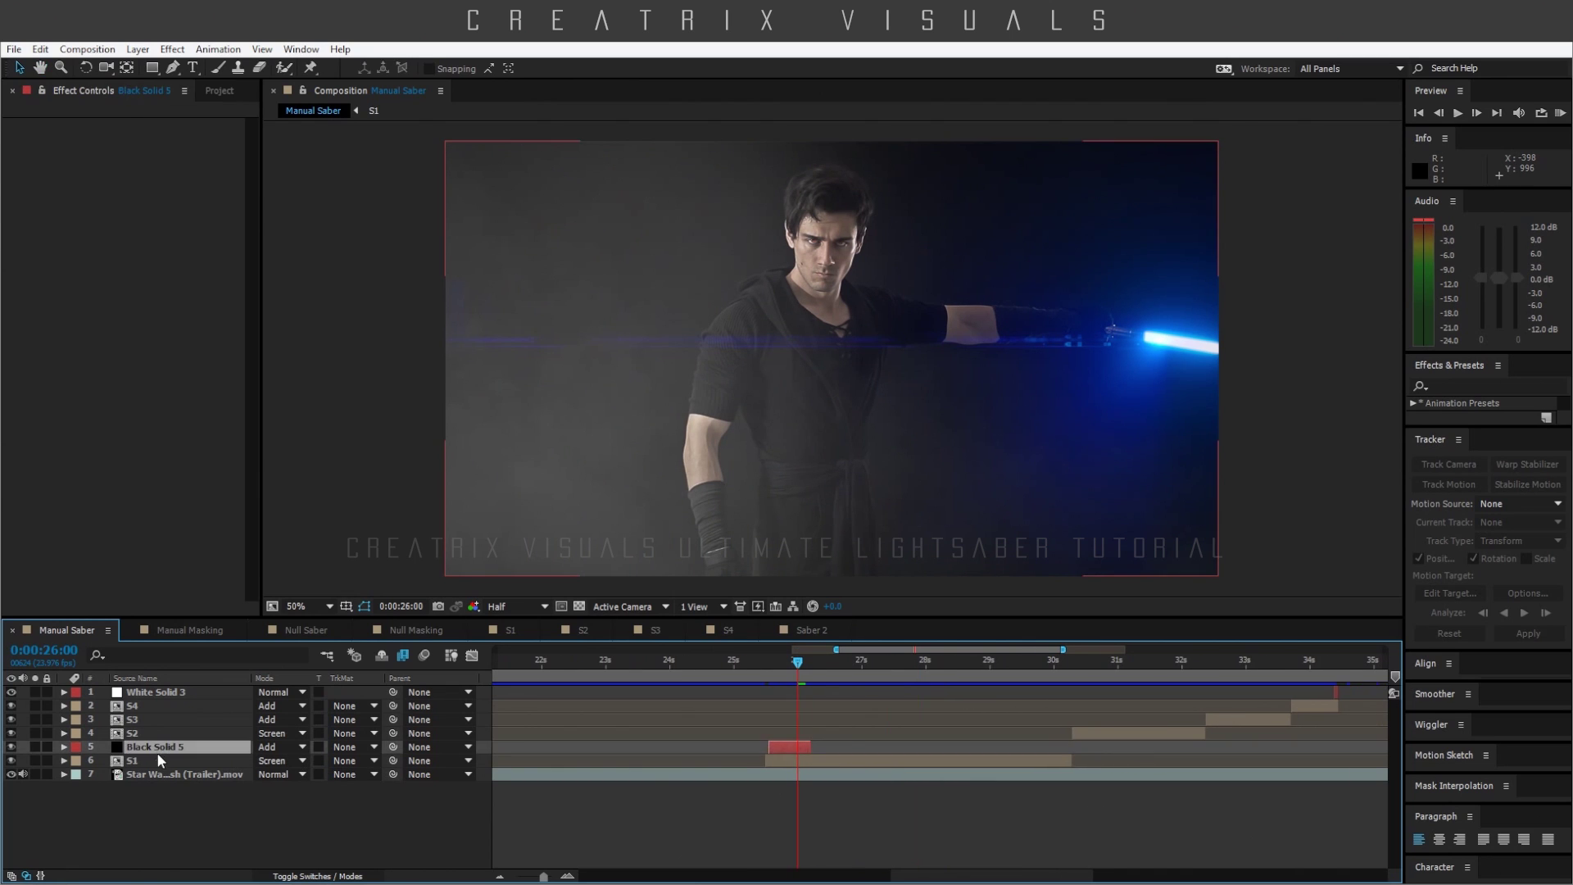
pyautogui.click(154, 760)
pyautogui.doubleClick(153, 762)
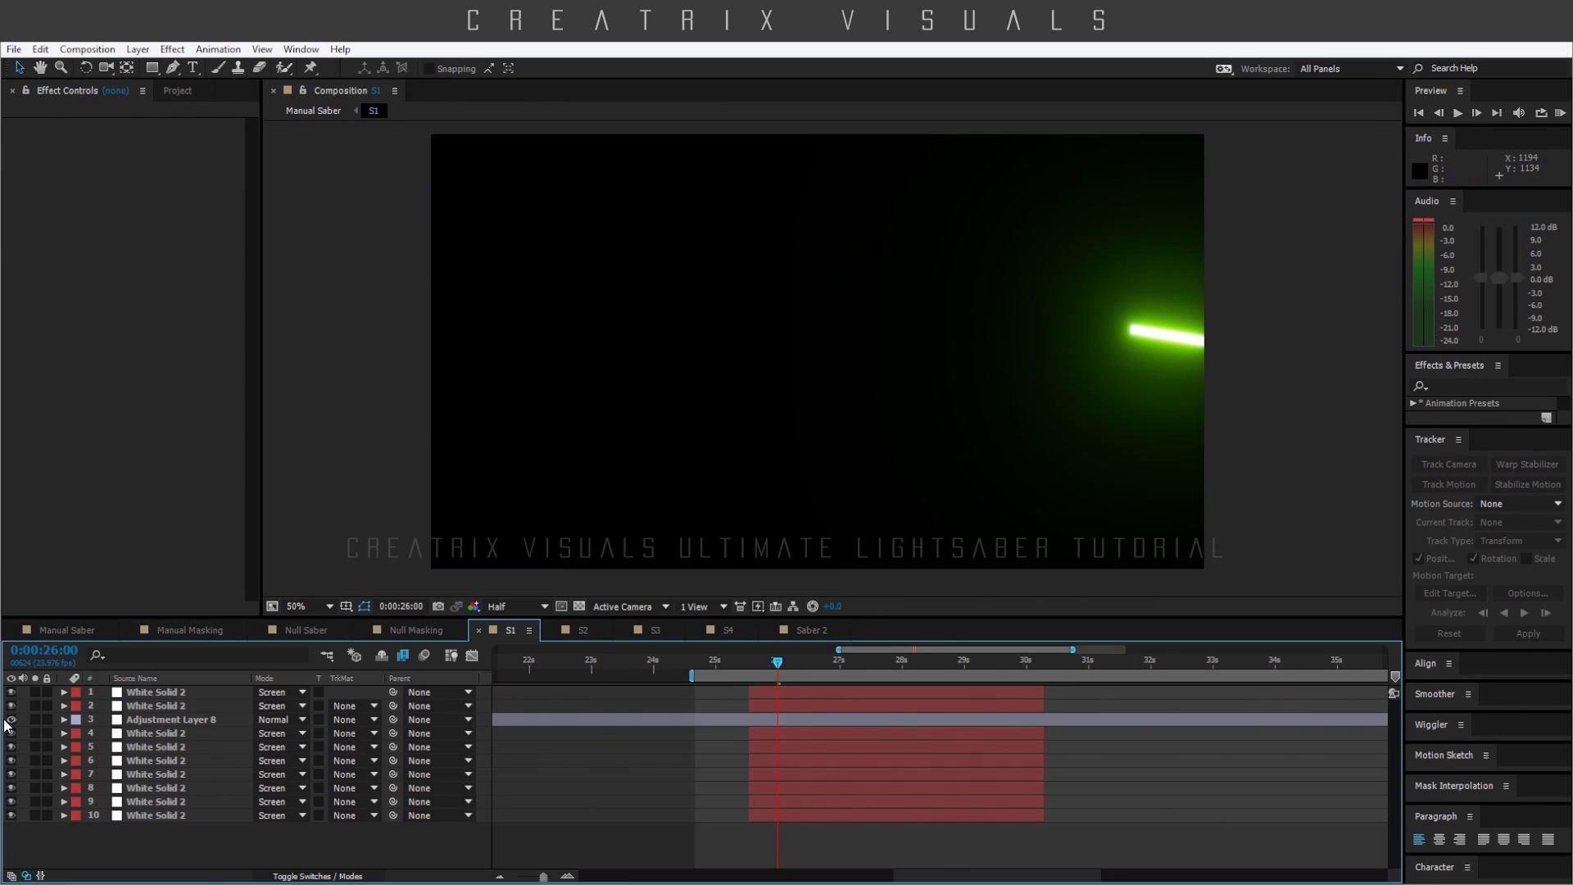
# - Select White Solid 2 on layer 2 in S1 and examine its blade mask beyond the frame edge at 200% magnification
pyautogui.click(136, 707)
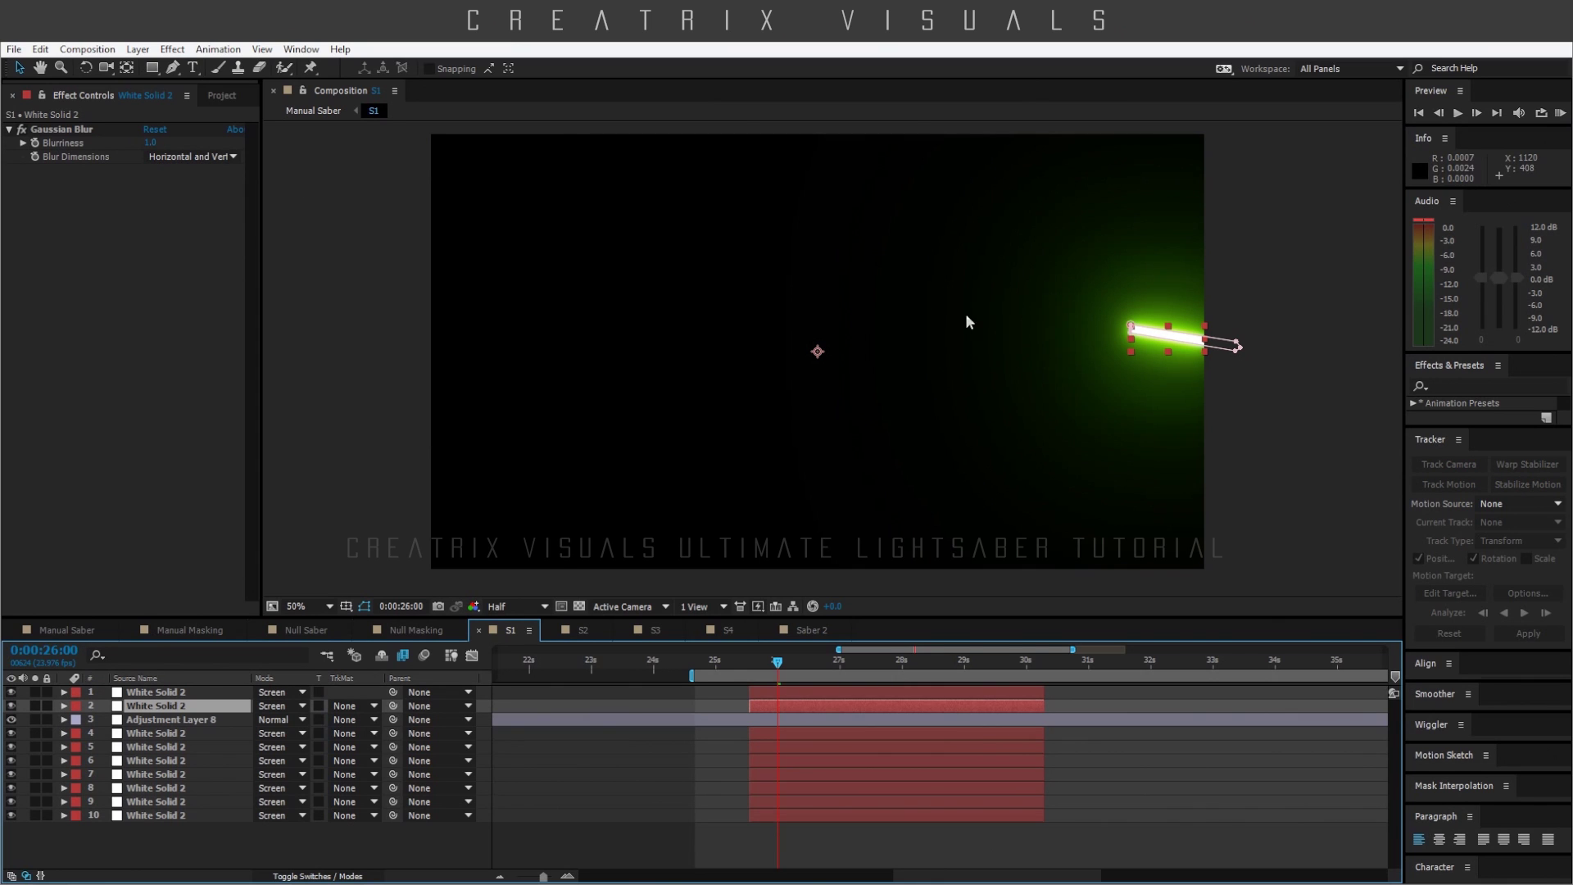
pyautogui.moveTo(1172, 330); pyautogui.dragTo(750, 349)
pyautogui.scroll(2, 747, 350)
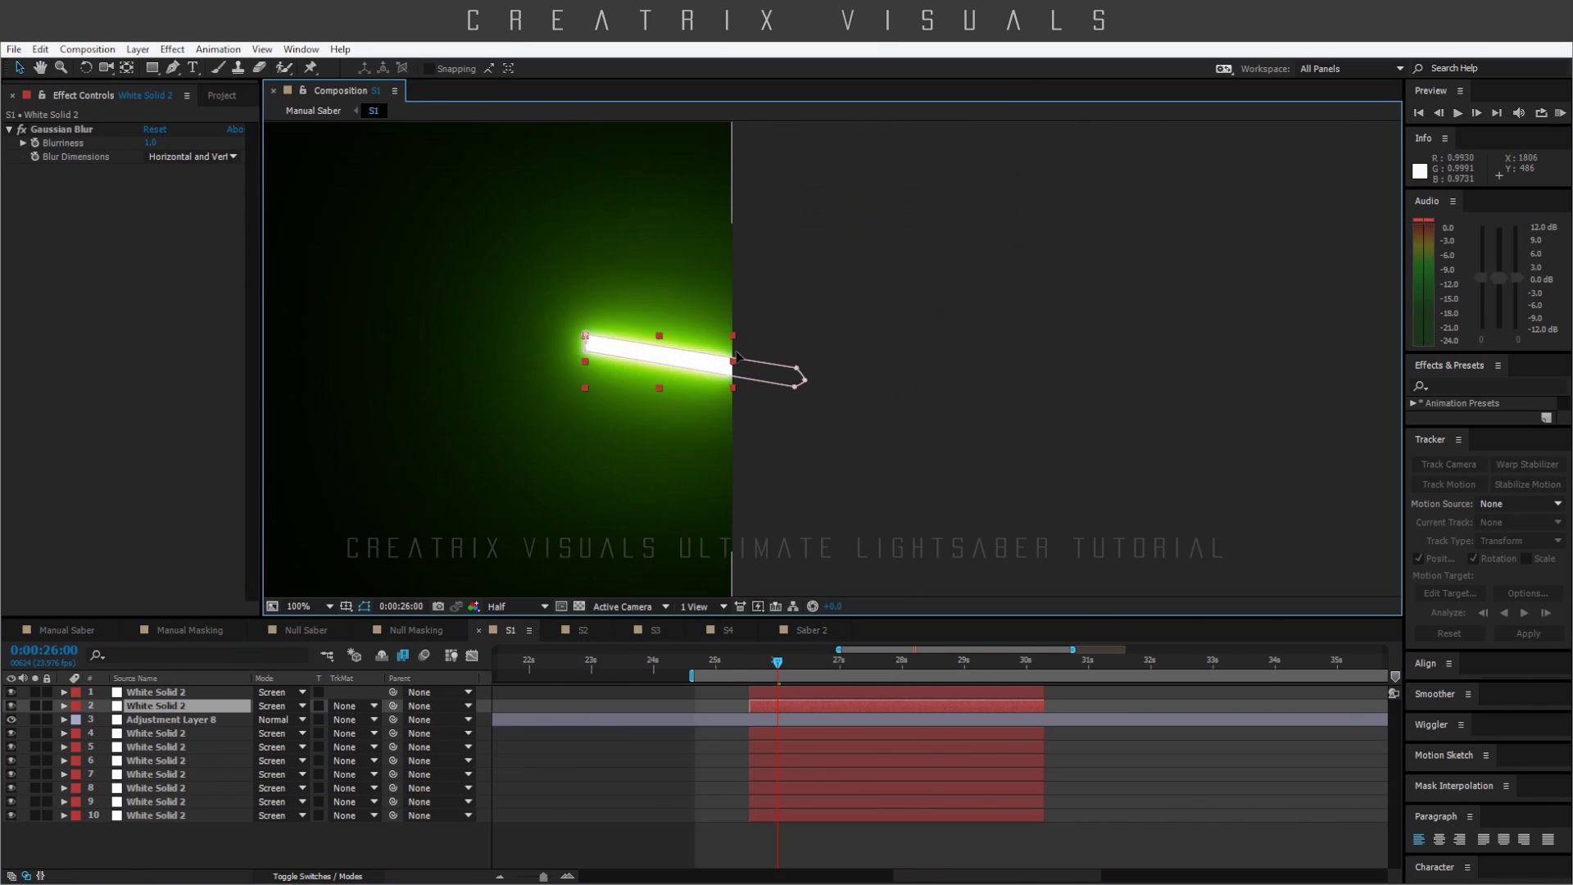
pyautogui.moveTo(263, 379); pyautogui.dragTo(542, 397)
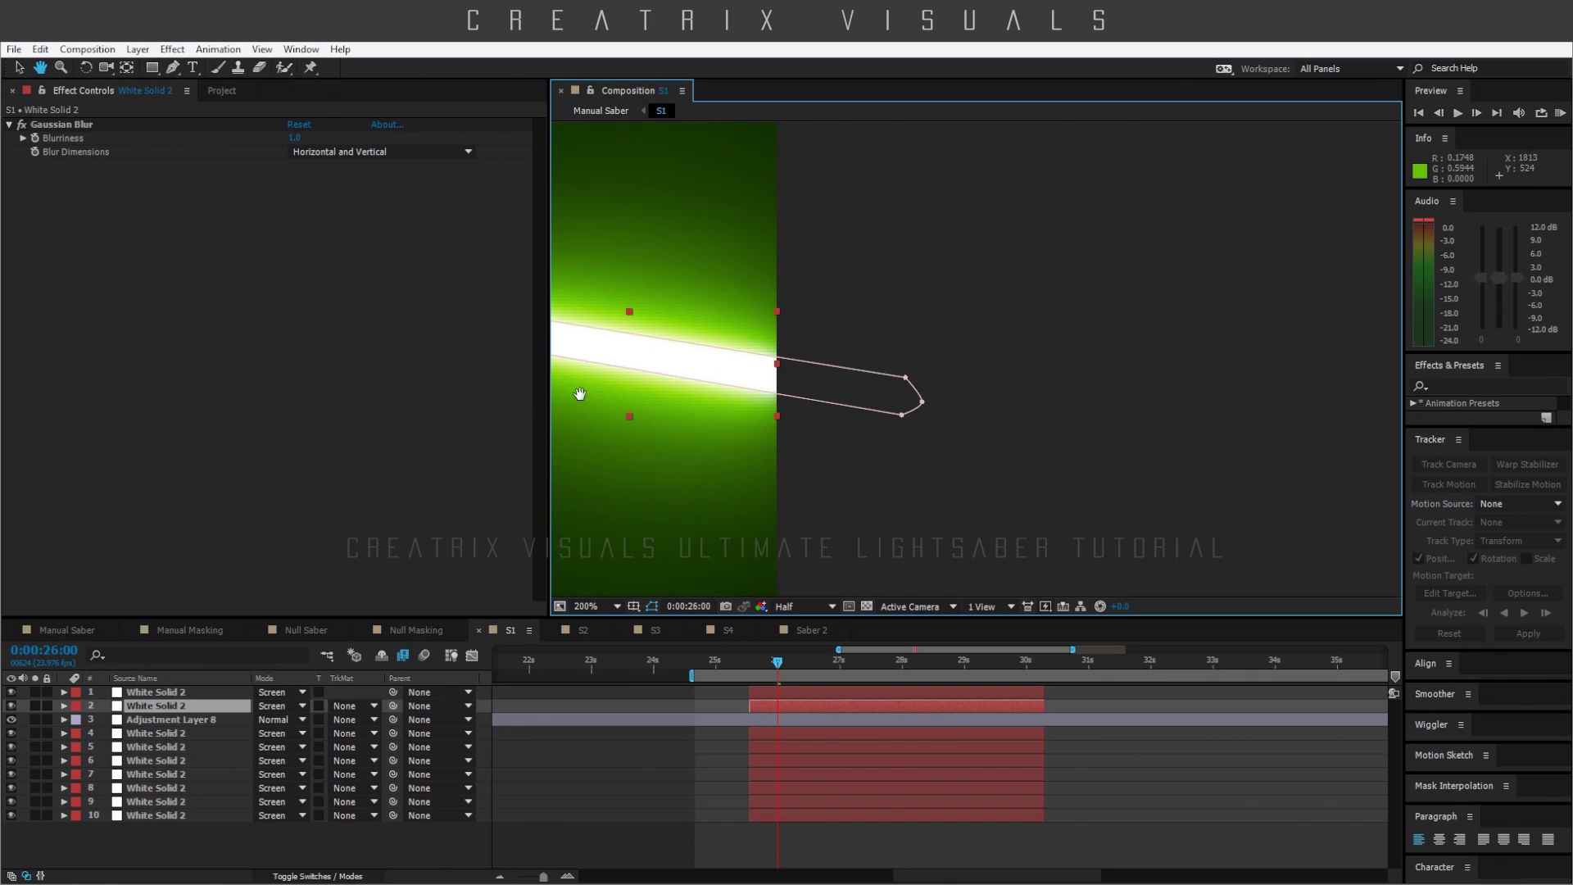
pyautogui.moveTo(542, 382); pyautogui.dragTo(259, 383)
pyautogui.moveTo(492, 456); pyautogui.dragTo(997, 480)
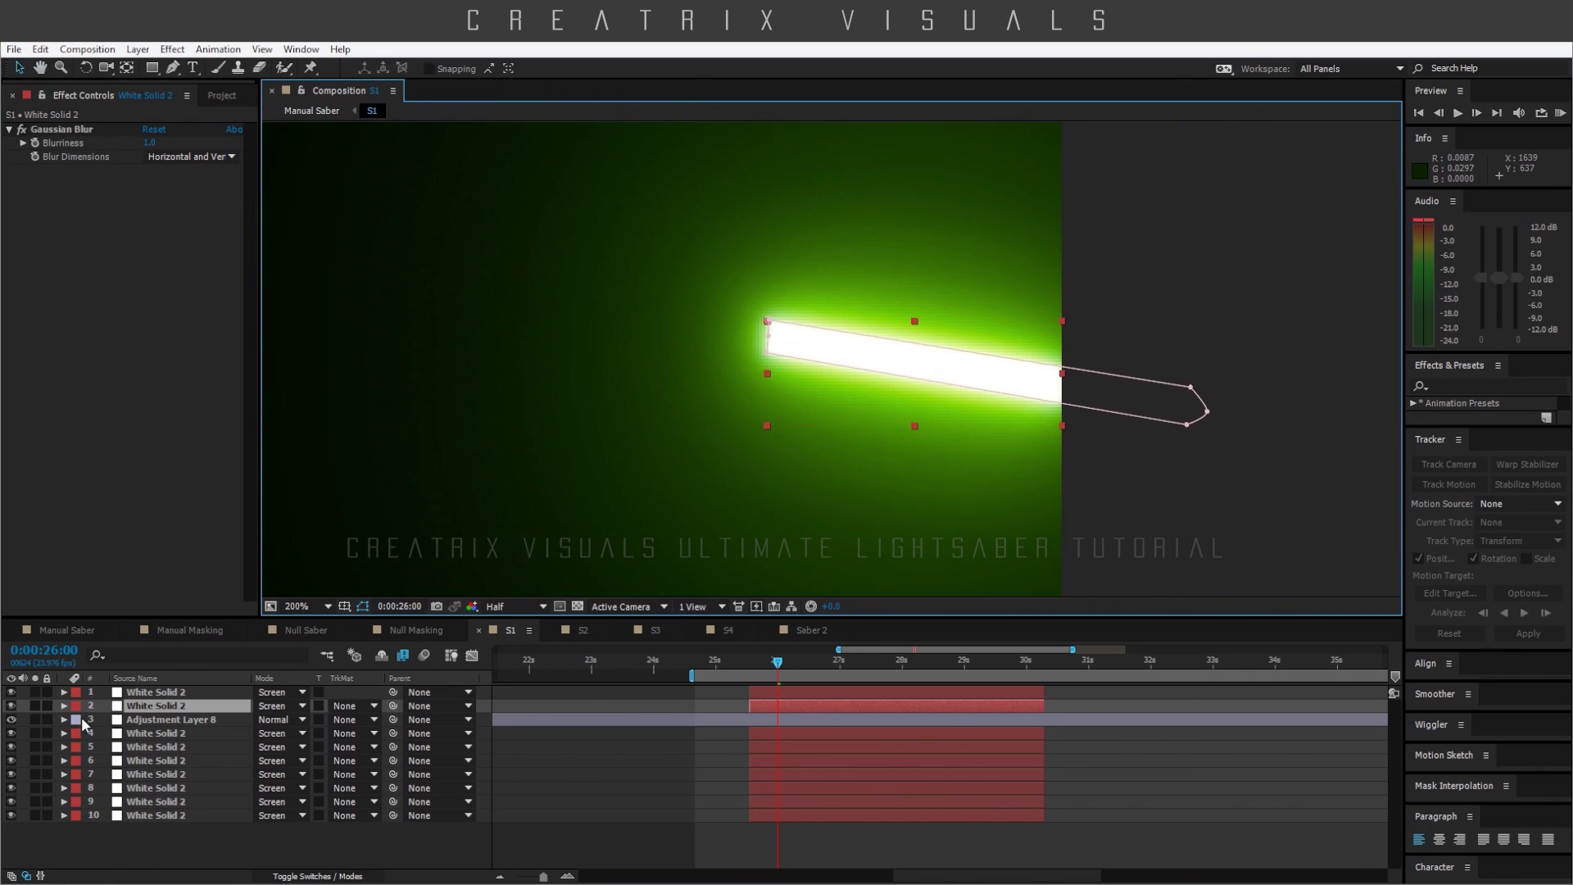
# - Hide and show White Solid 2 on layer 1 repeatedly to compare the blade with and without it
pyautogui.click(119, 692)
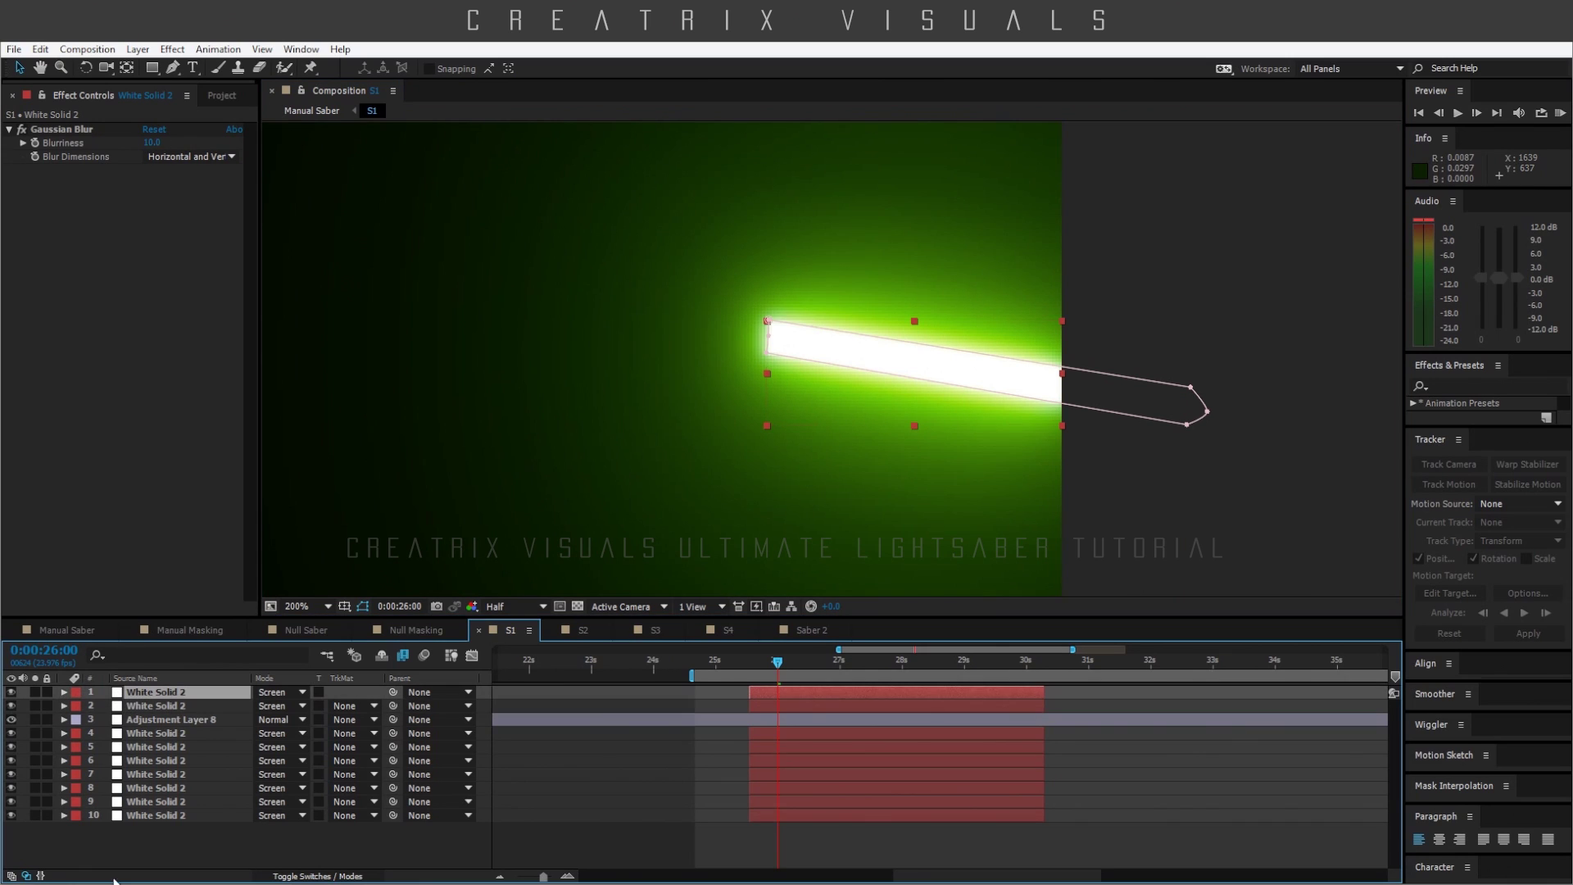
pyautogui.click(11, 692)
pyautogui.click(12, 692)
pyautogui.click(11, 692)
pyautogui.click(12, 692)
# - Compare the blur on layers 2 and 1, and inspect the VC Color Vibrance effect on Adjustment Layer 8
pyautogui.click(175, 703)
pyautogui.click(175, 693)
pyautogui.click(179, 716)
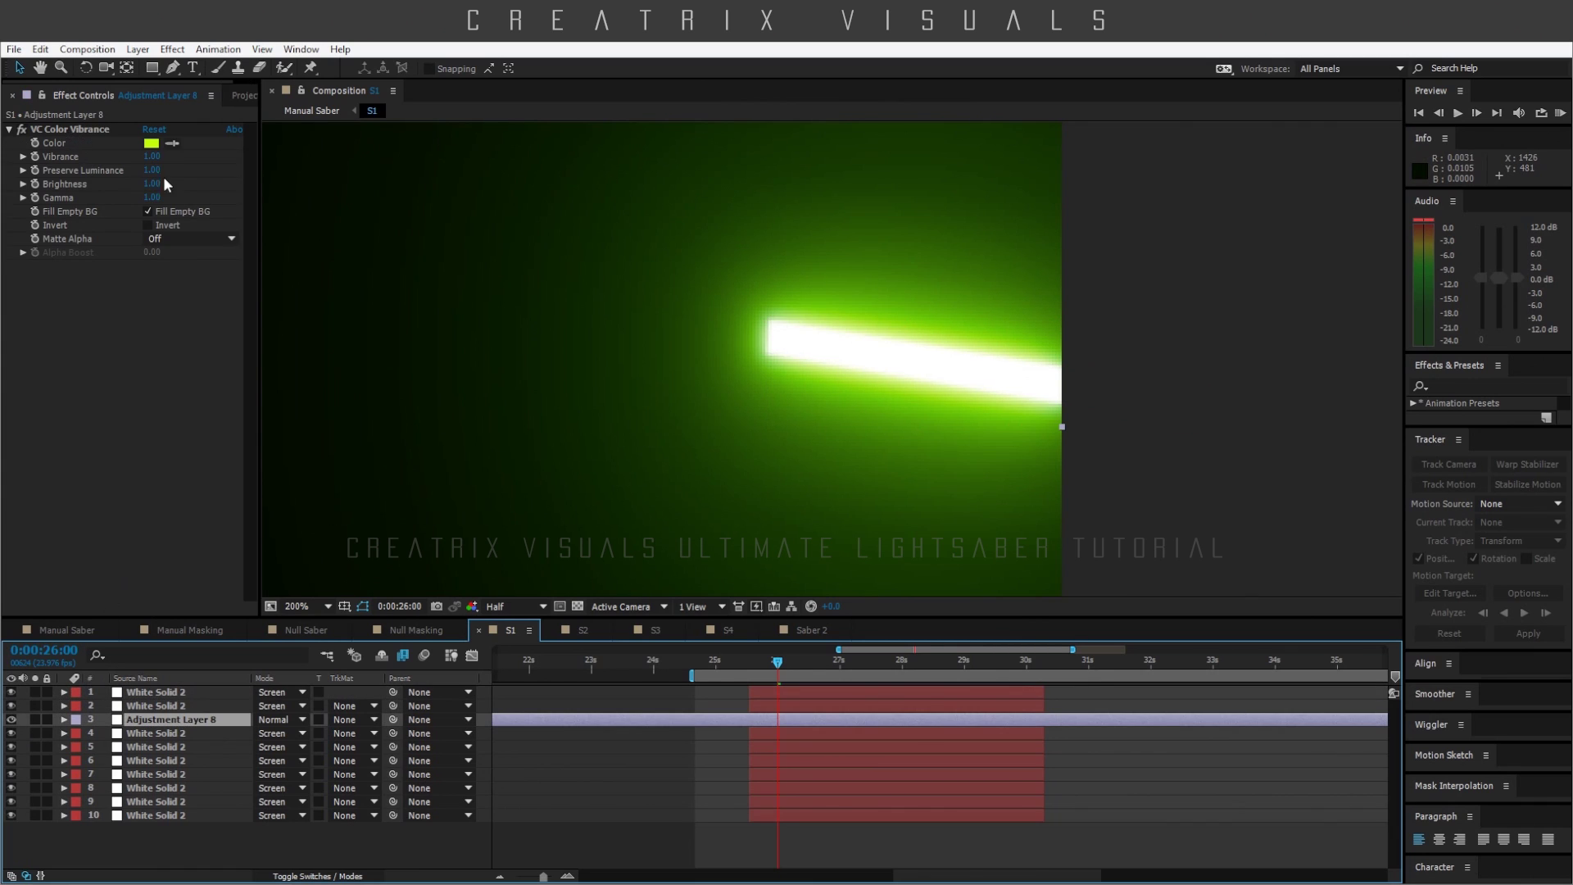
pyautogui.press('space')
pyautogui.moveTo(565, 392); pyautogui.dragTo(853, 334)
pyautogui.scroll(-1, 440, 301)
pyautogui.press('space')
pyautogui.moveTo(510, 380); pyautogui.dragTo(643, 375)
# - Inspect the Gaussian Blur settings of the glow solids on layers 4, 5, 6 and 8, finishing with nothing selected
pyautogui.click(145, 738)
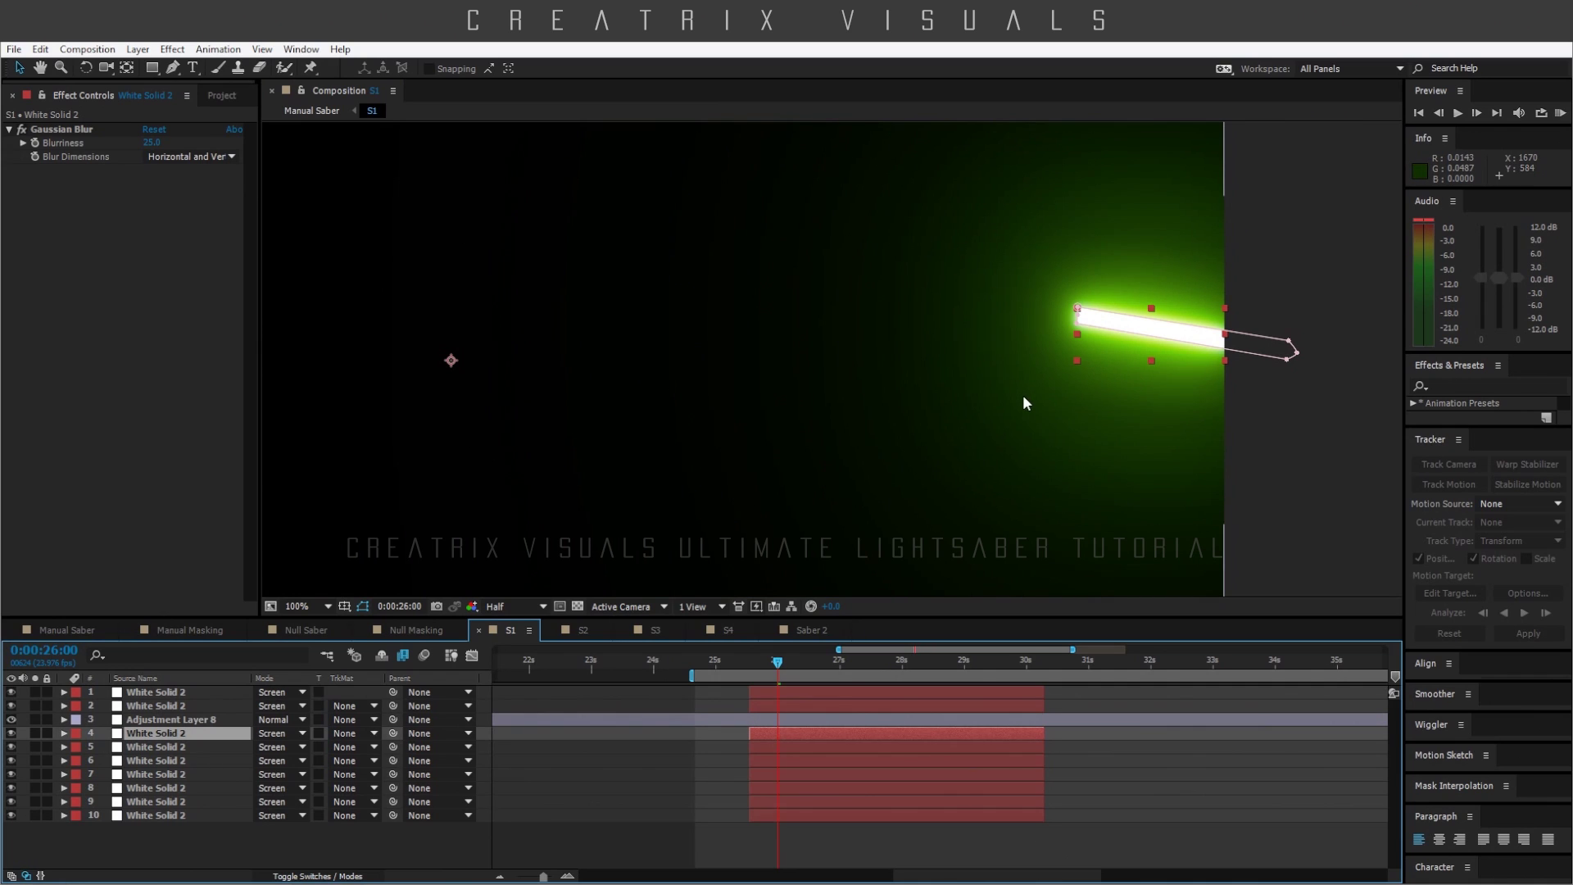
pyautogui.click(144, 747)
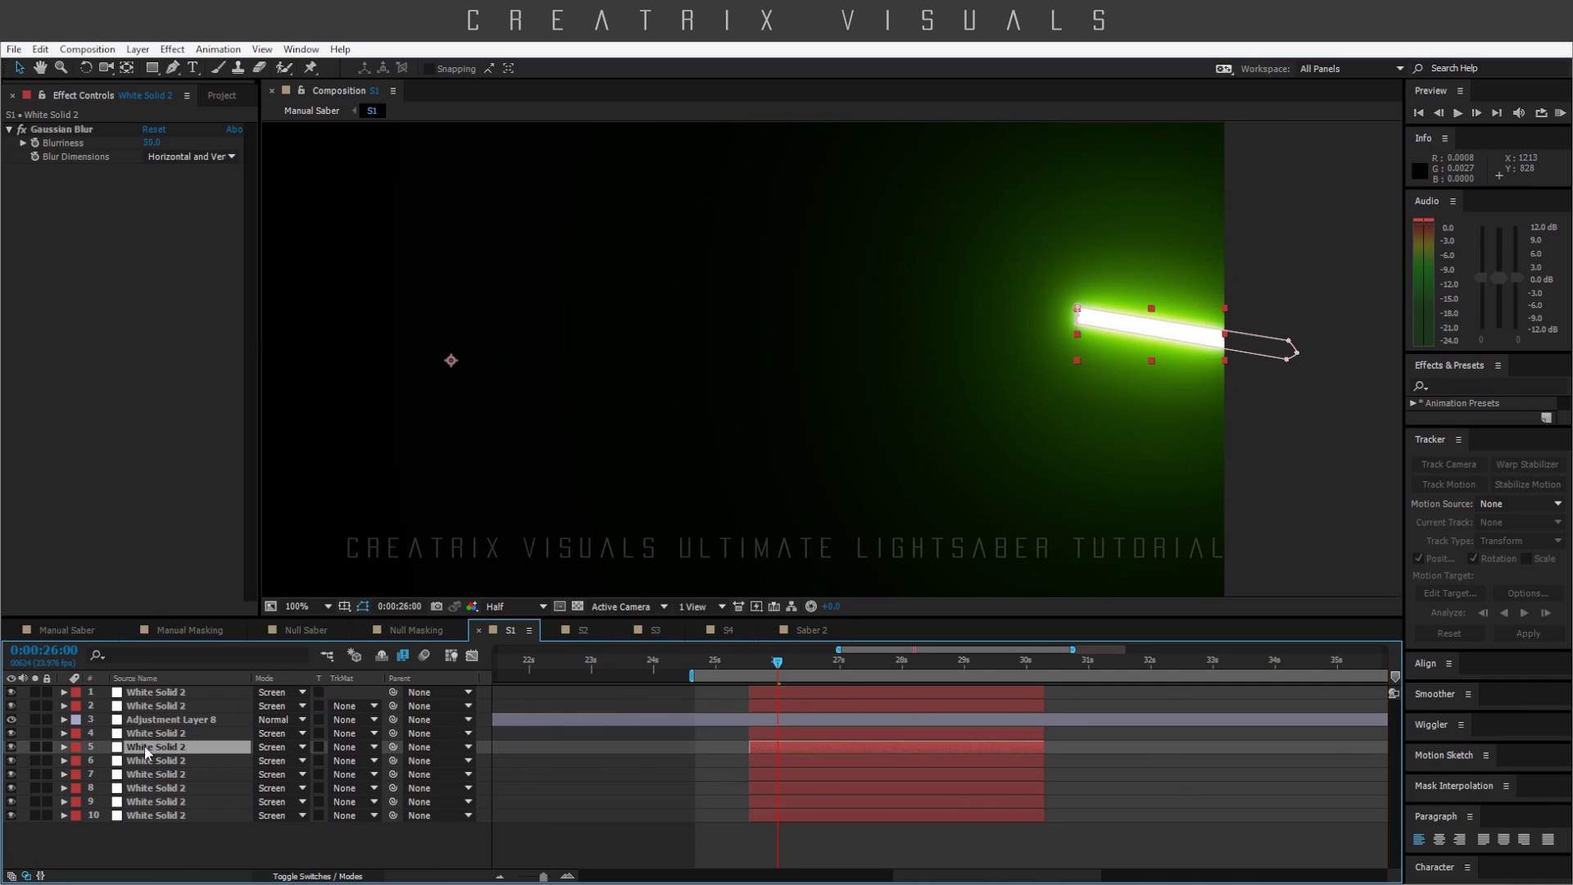
pyautogui.click(140, 762)
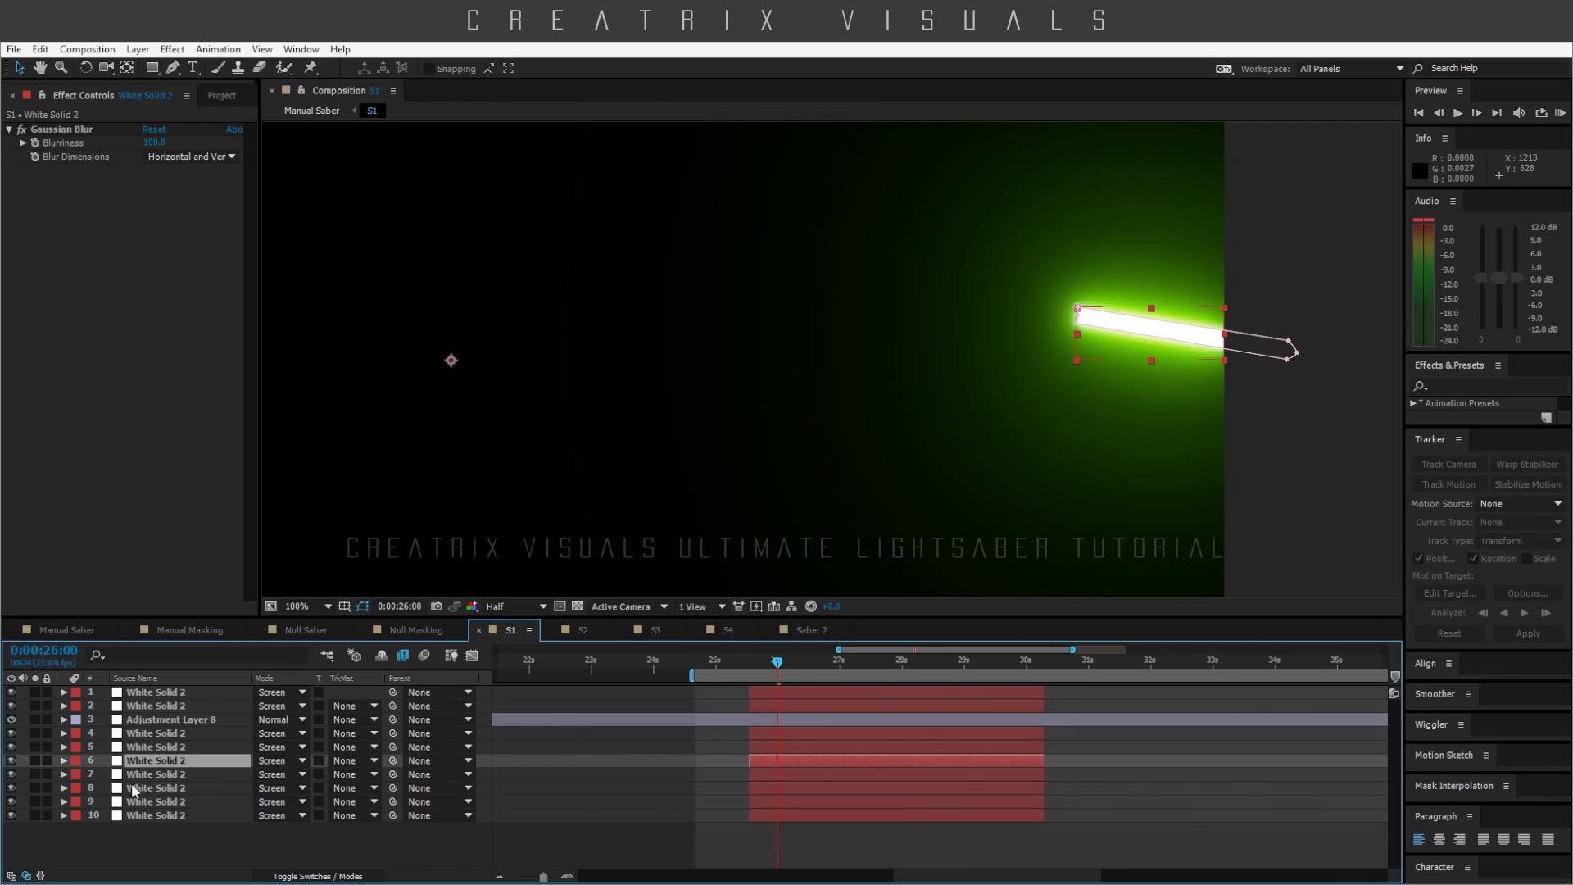
pyautogui.click(131, 785)
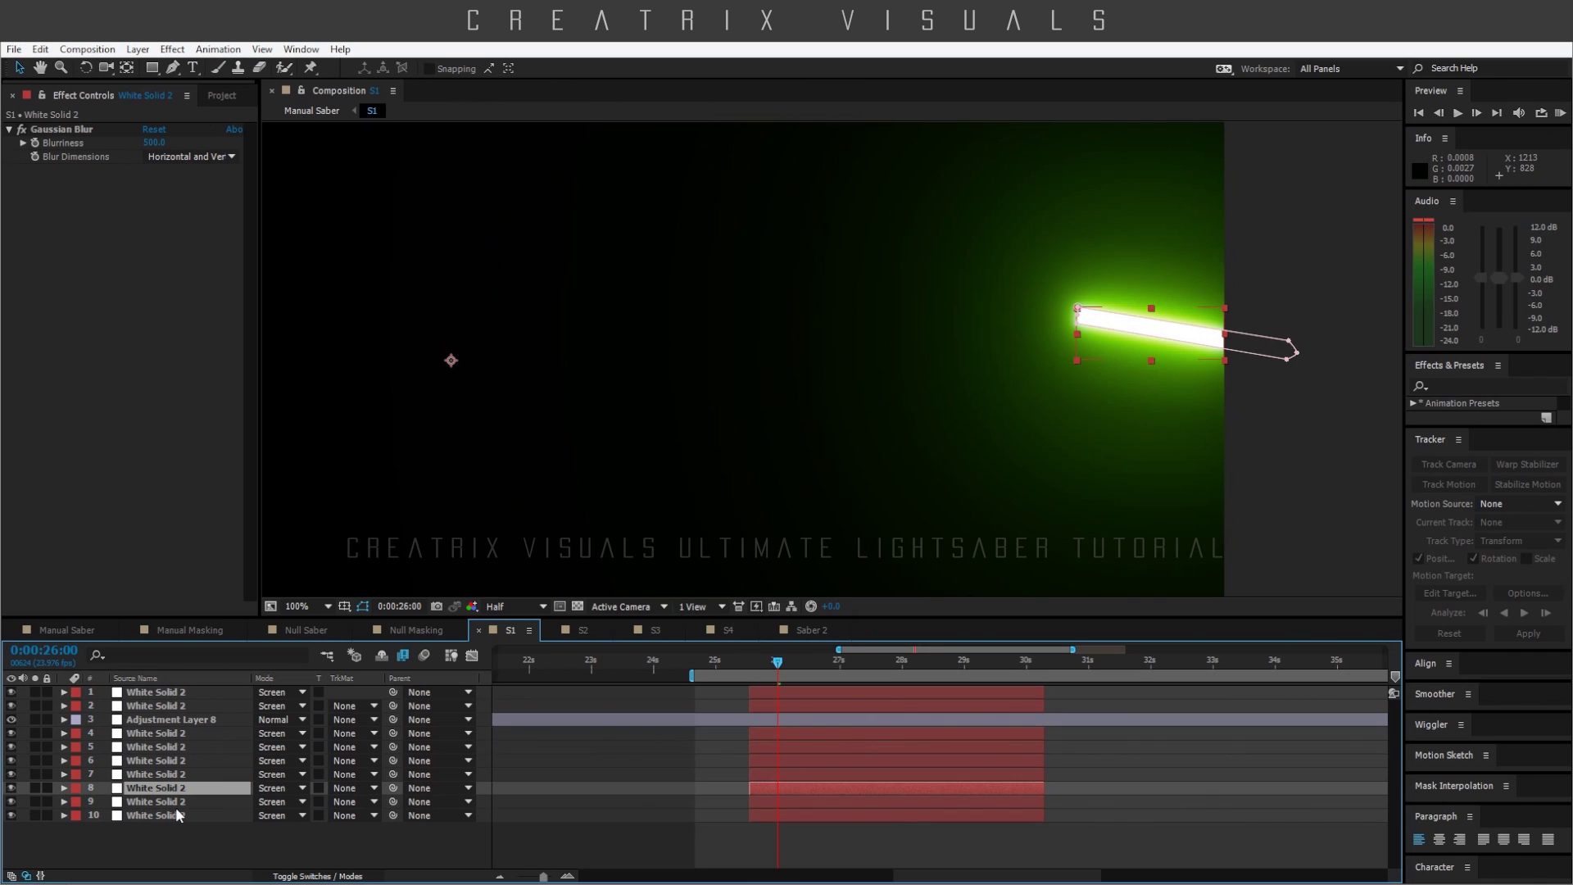
pyautogui.press(',')
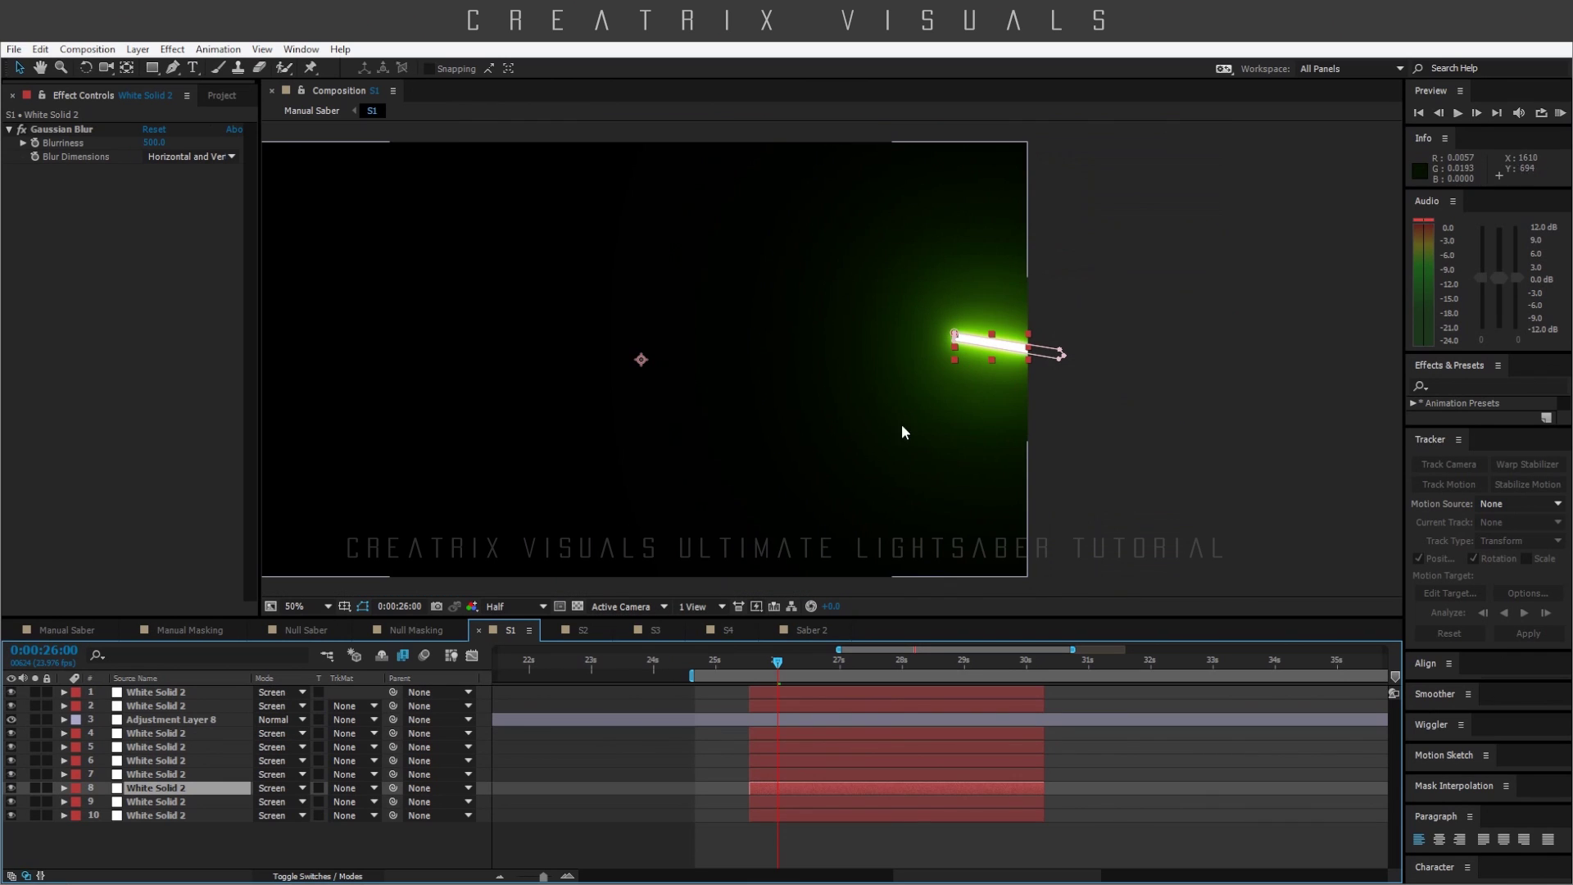
pyautogui.press('.')
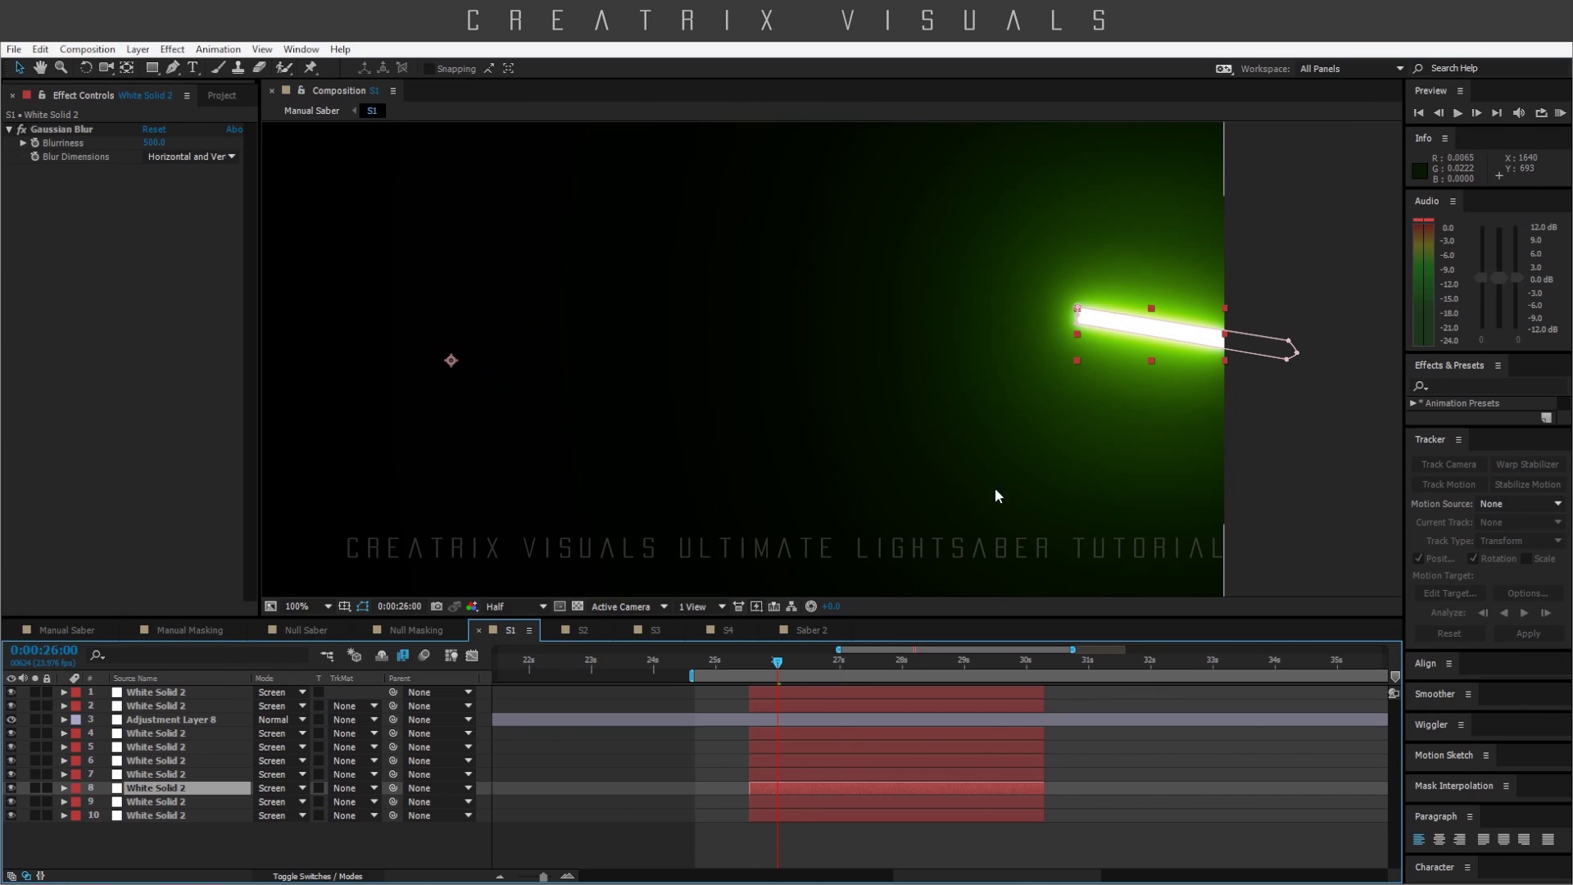
pyautogui.click(170, 736)
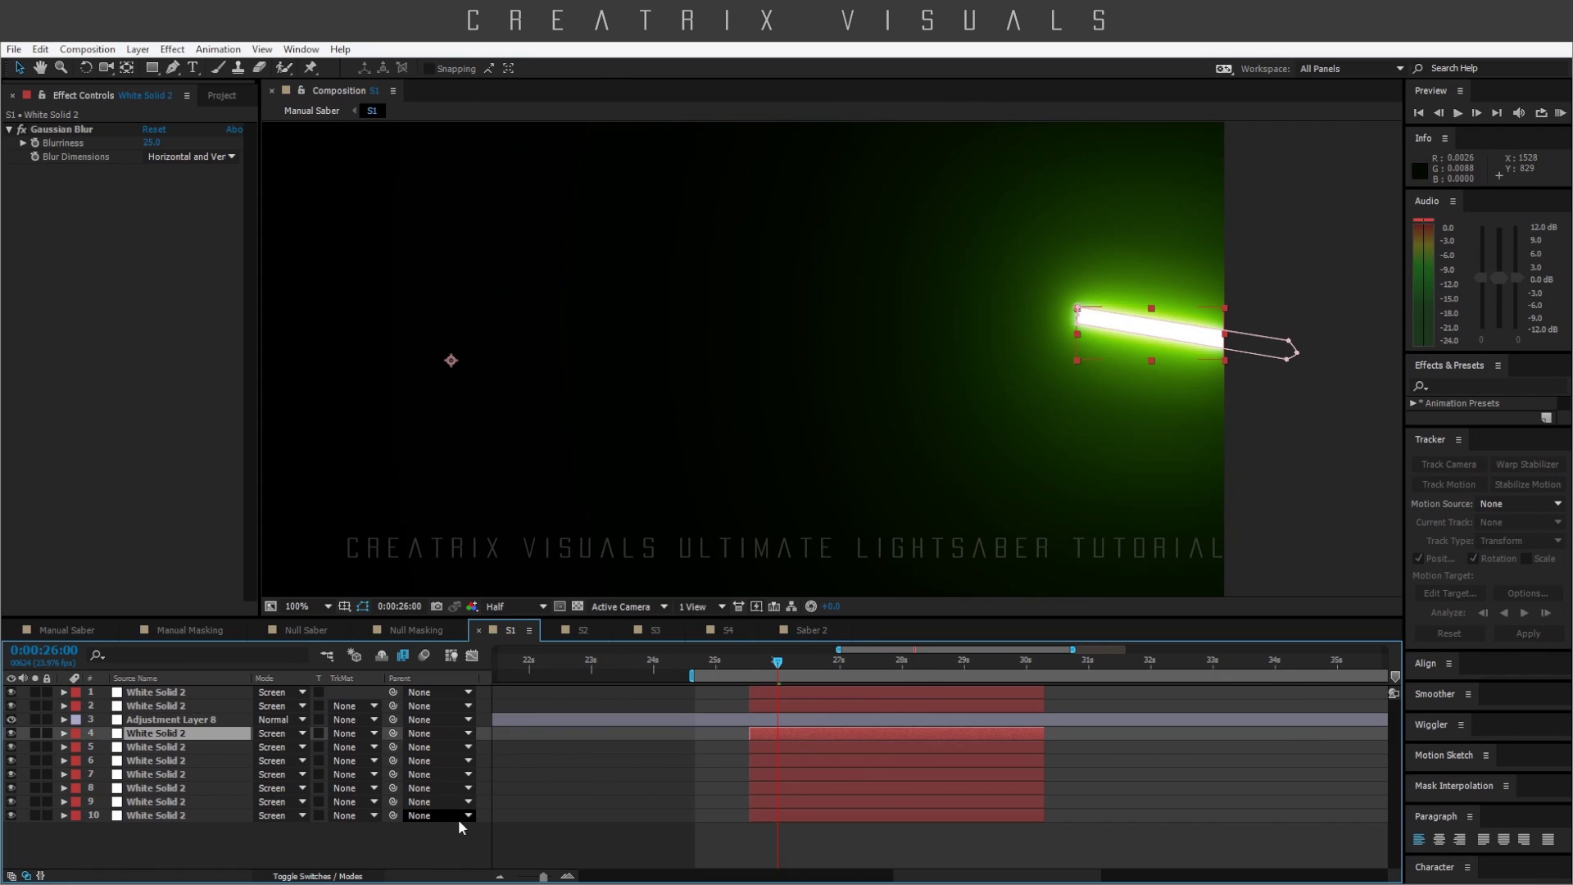
pyautogui.press(',')
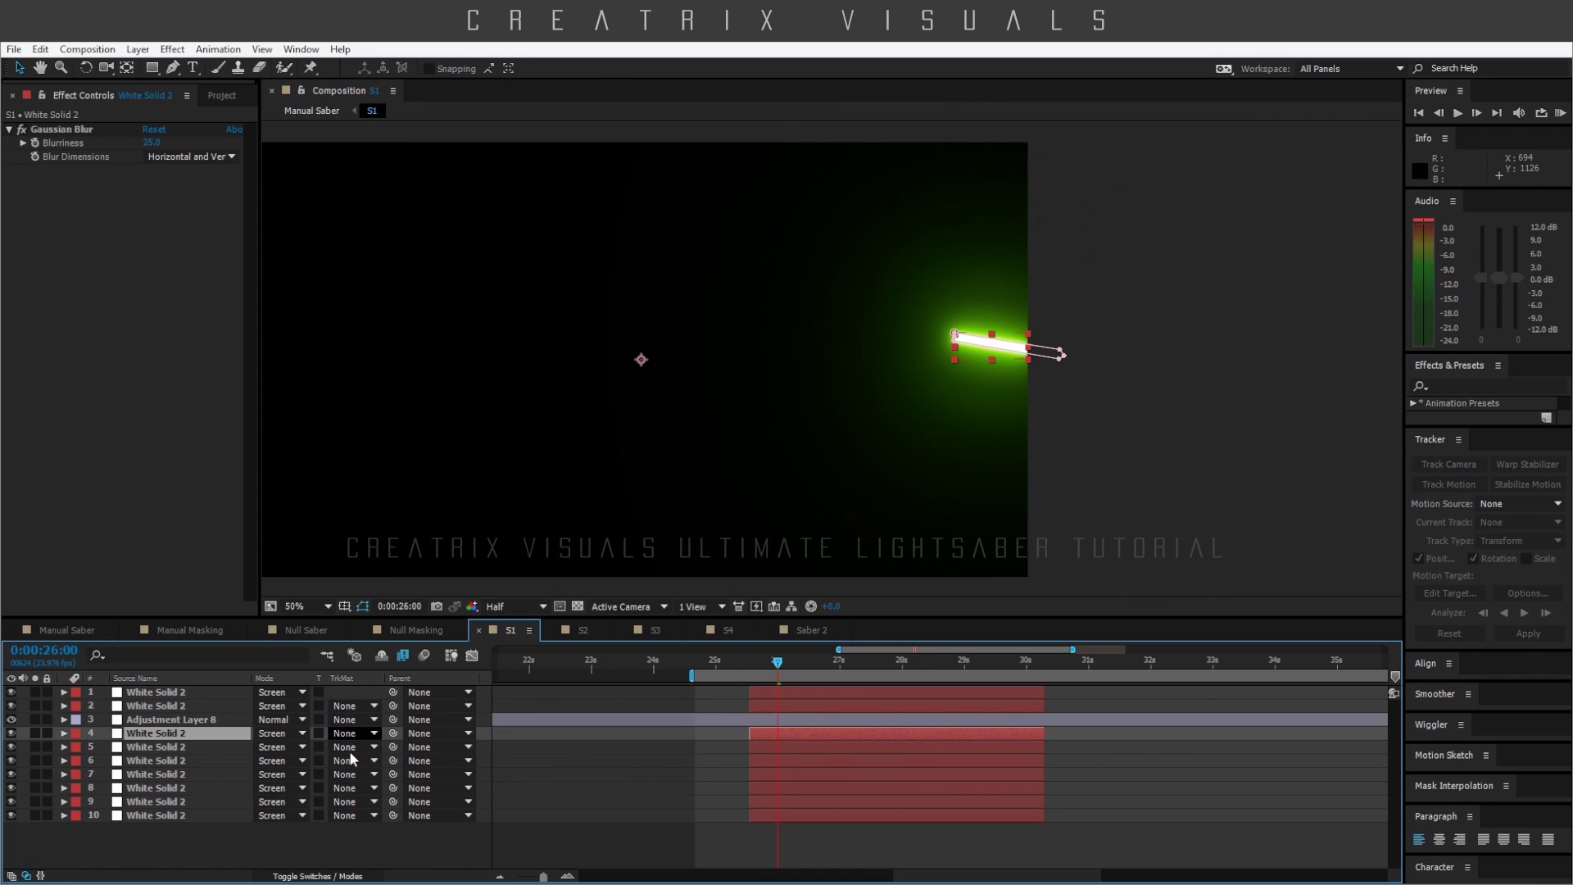
pyautogui.click(273, 844)
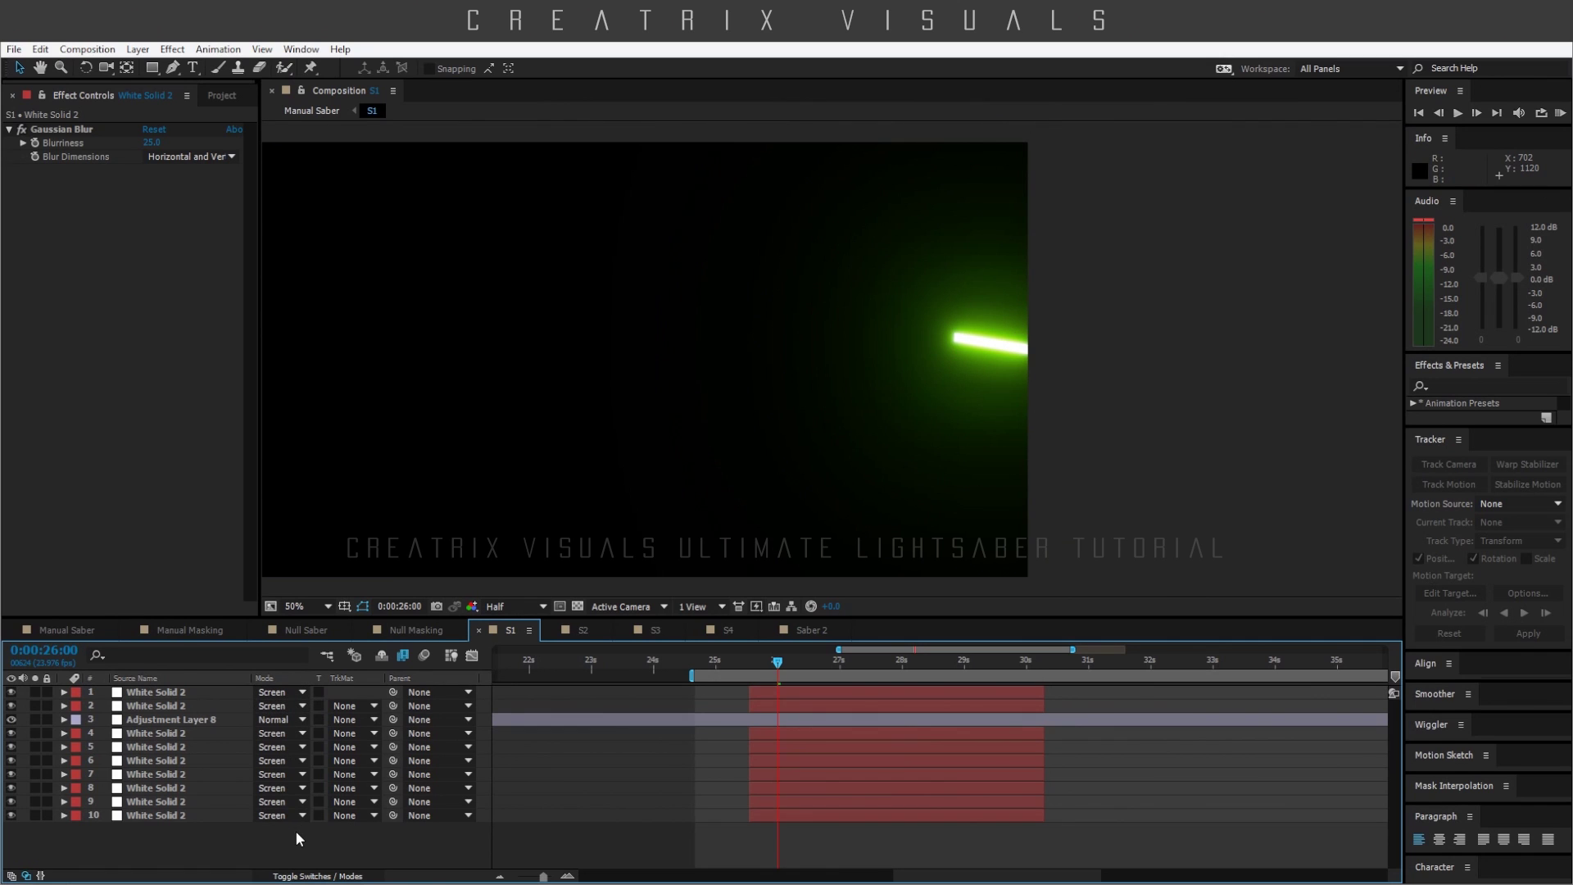
# - Return to Manual Saber, expand Hue/Saturation on the S1 layer, and compare the blade colour with the effect off and on
pyautogui.click(67, 629)
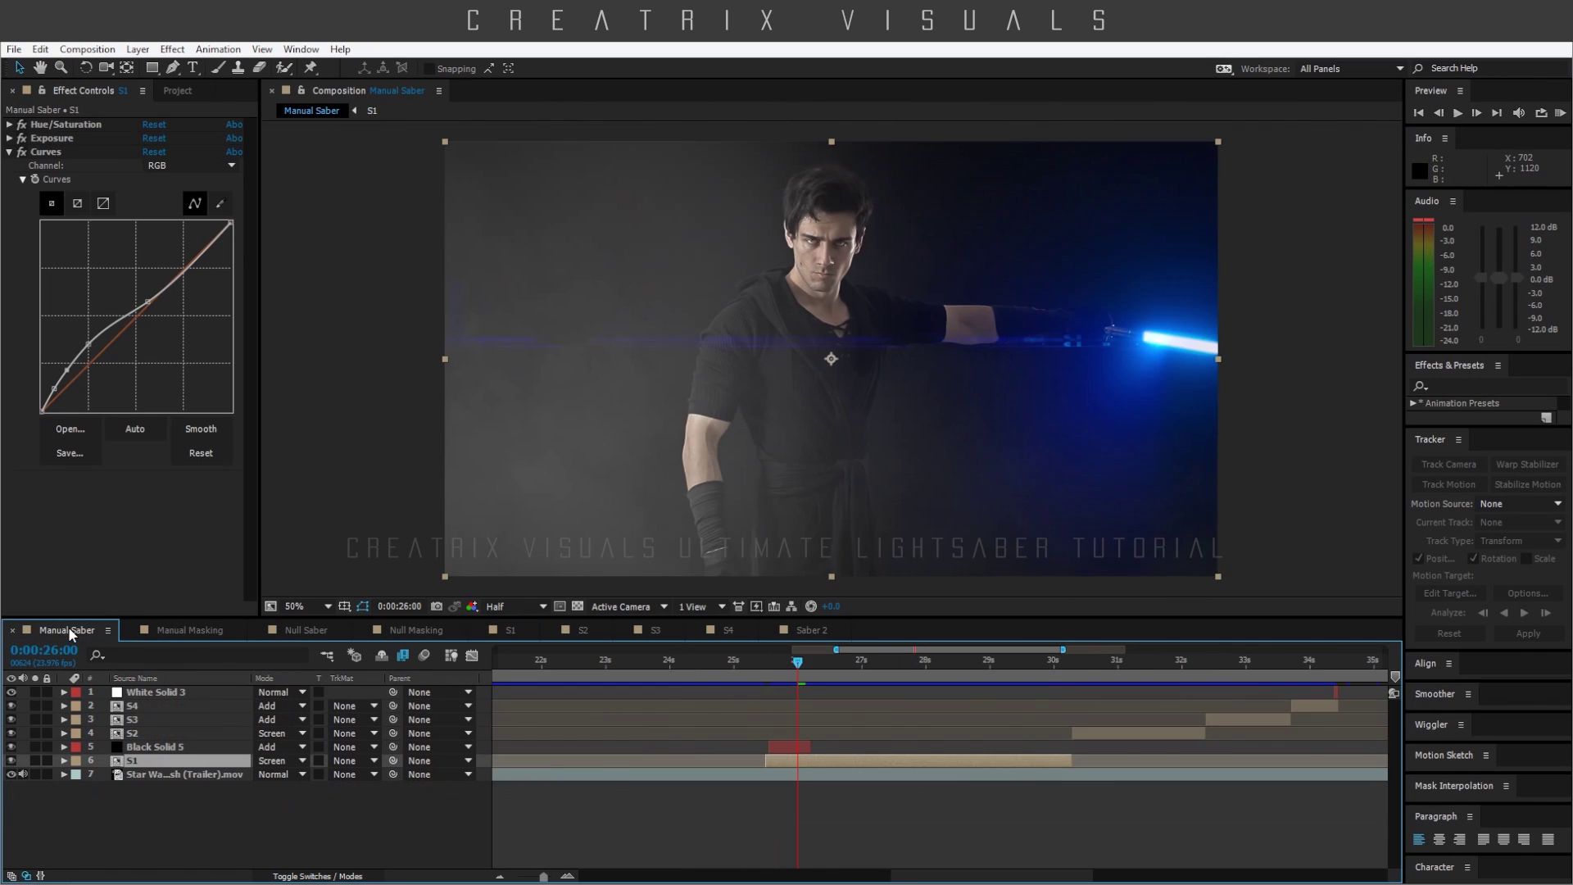
pyautogui.click(9, 125)
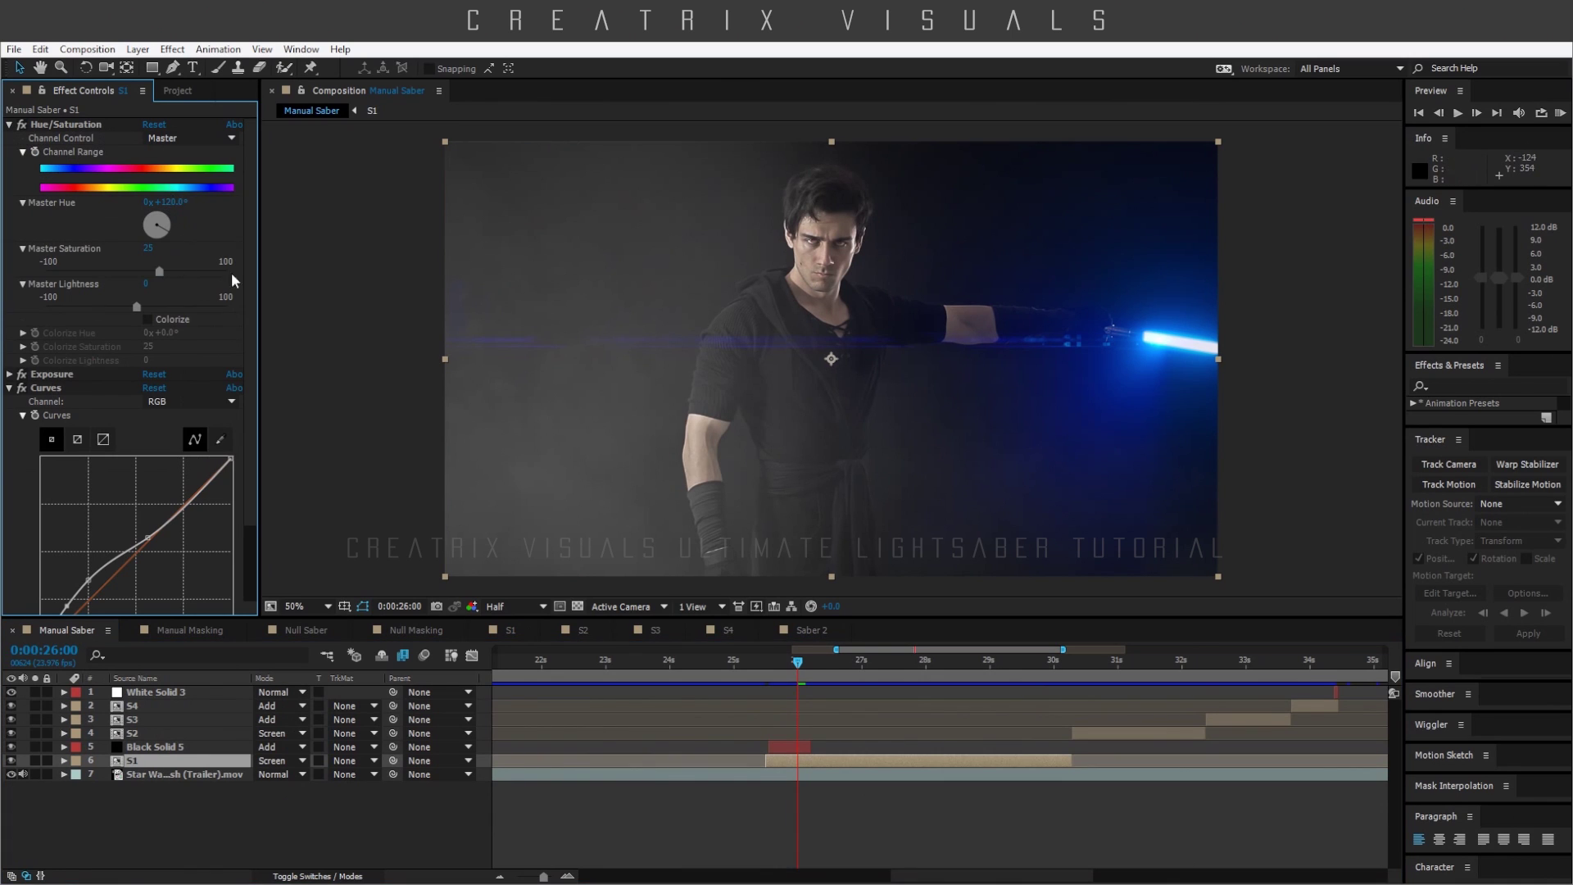
pyautogui.click(21, 125)
pyautogui.click(21, 126)
# - Expand the Exposure effect on S1 and open its wiggle(20,.5) exposure expression for viewing
pyautogui.click(10, 375)
pyautogui.click(73, 375)
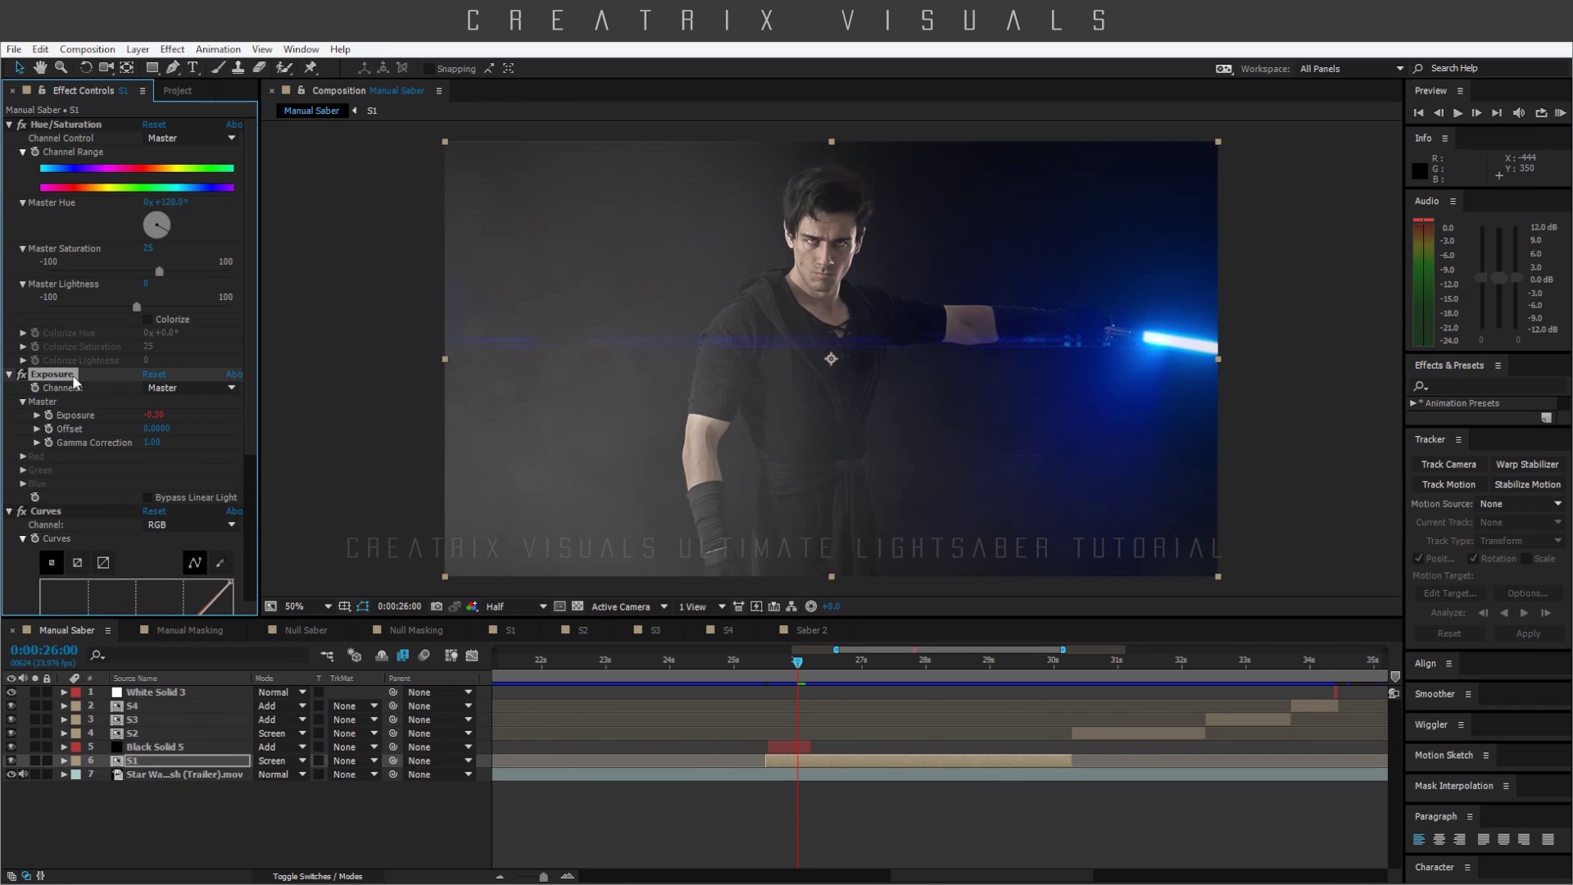
pyautogui.click(64, 760)
pyautogui.click(525, 787)
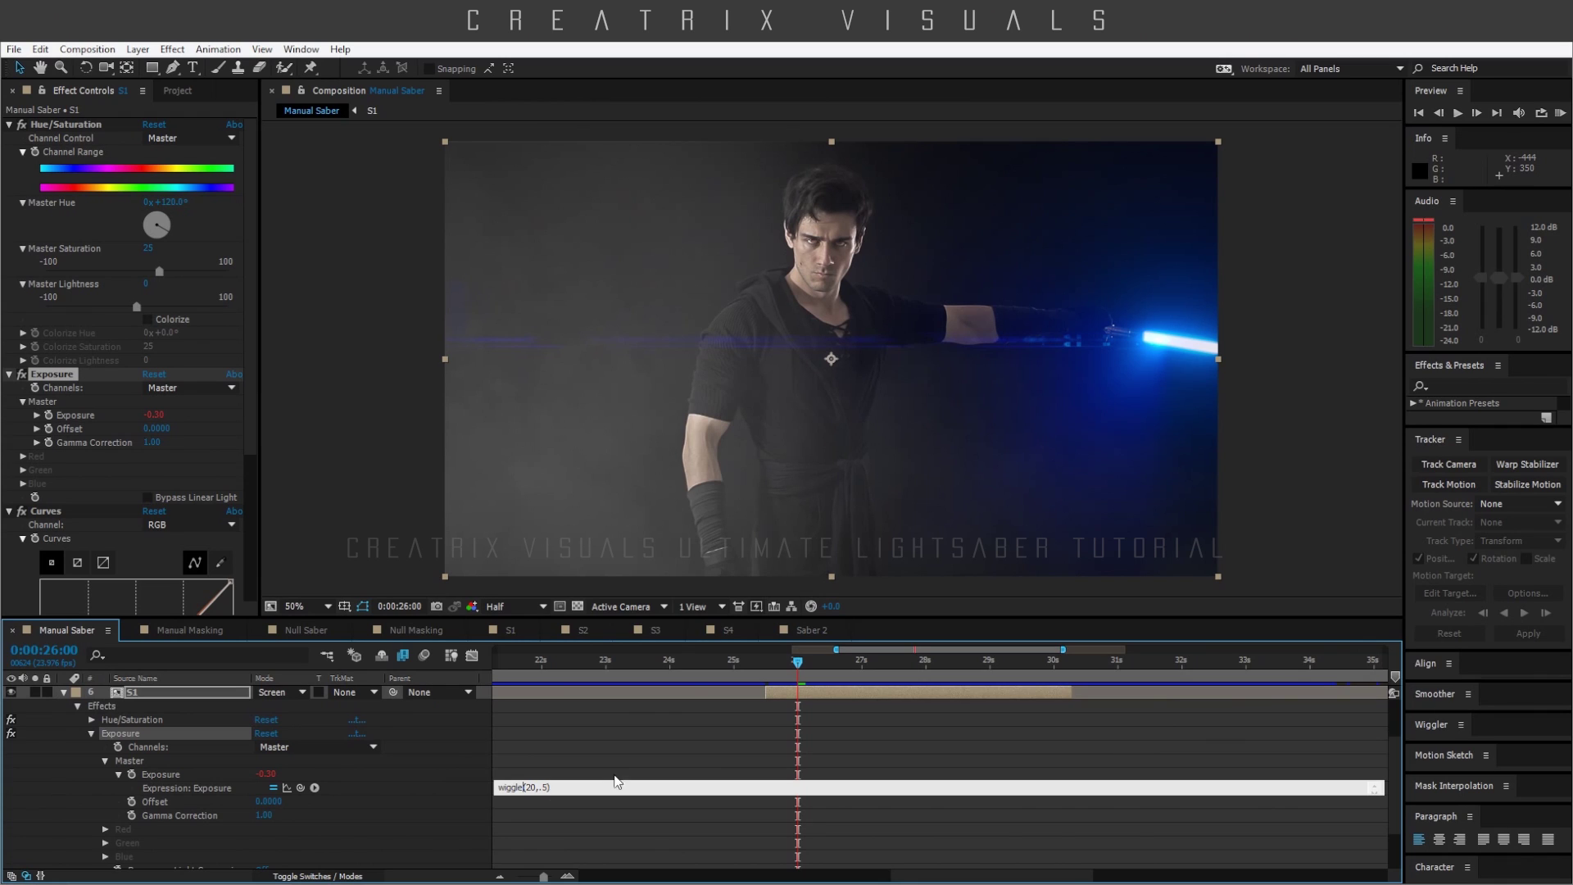
# - Go forward to 0:00:28:09 to check the exposure flicker, and collapse the S1 layer's properties
pyautogui.click(865, 664)
pyautogui.moveTo(865, 663); pyautogui.dragTo(948, 662)
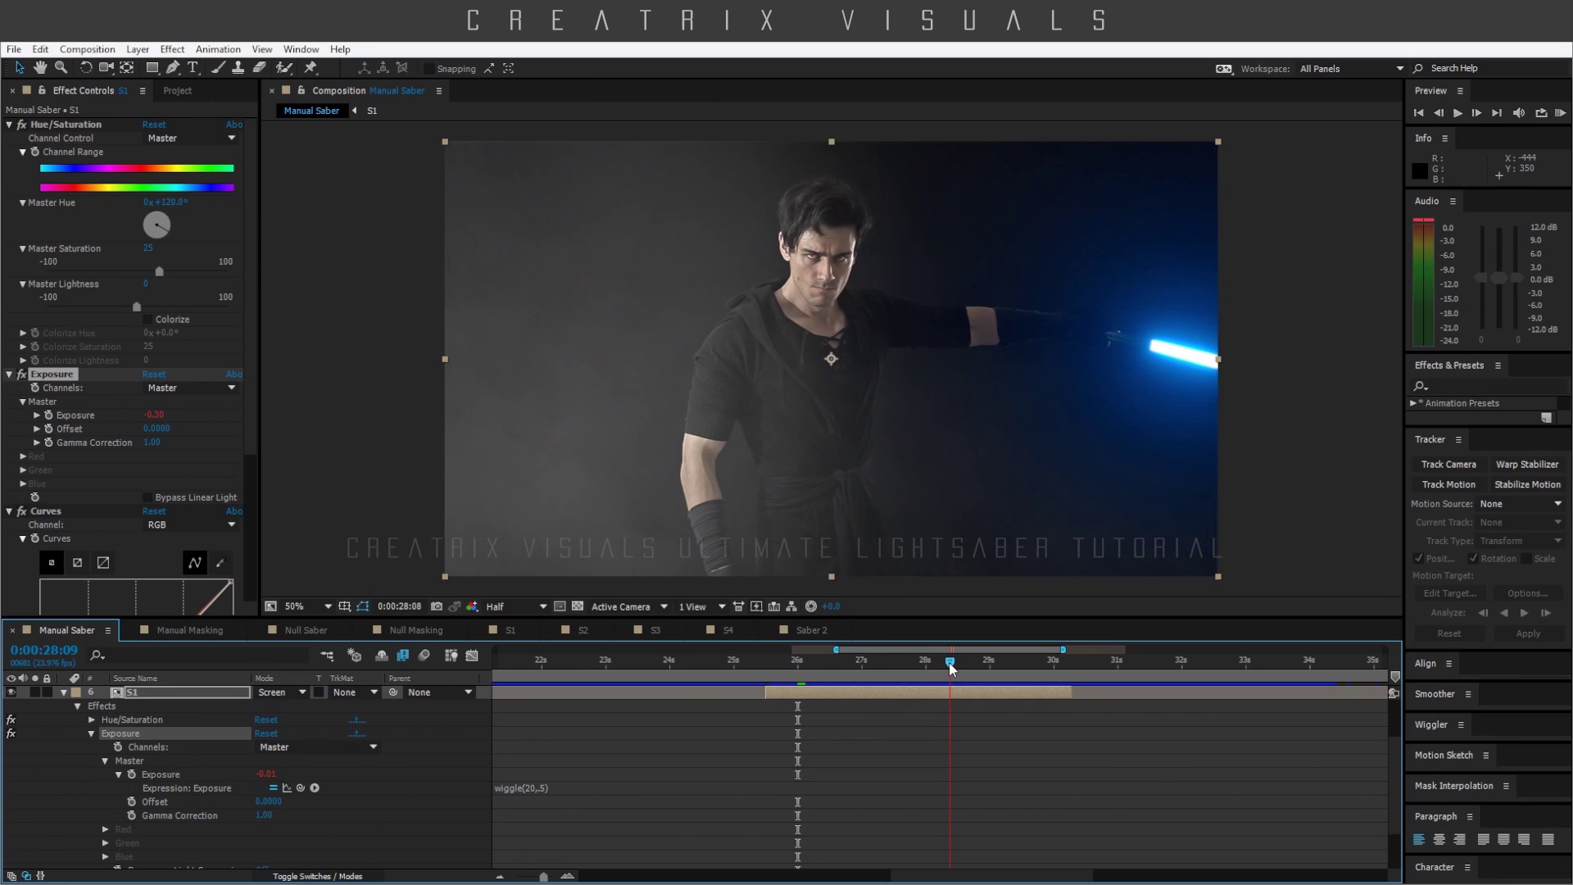
pyautogui.click(64, 692)
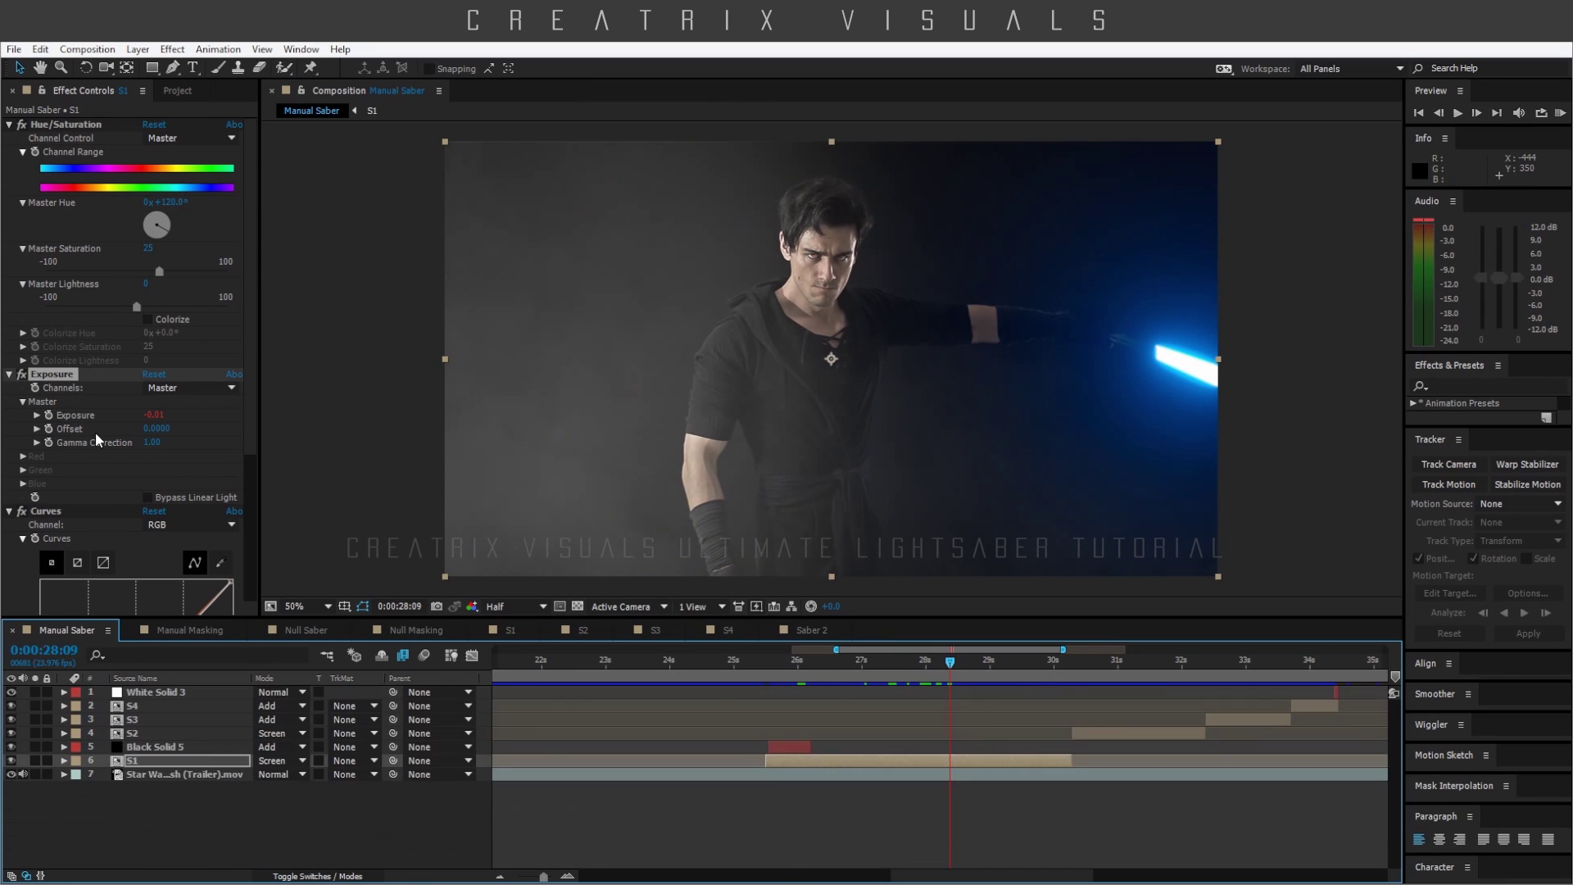
# - Compare S1 with its Curves effect off and on, and review the blue blade's movement up to 0:00:27:16
pyautogui.scroll(-4, 95, 431)
pyautogui.click(23, 367)
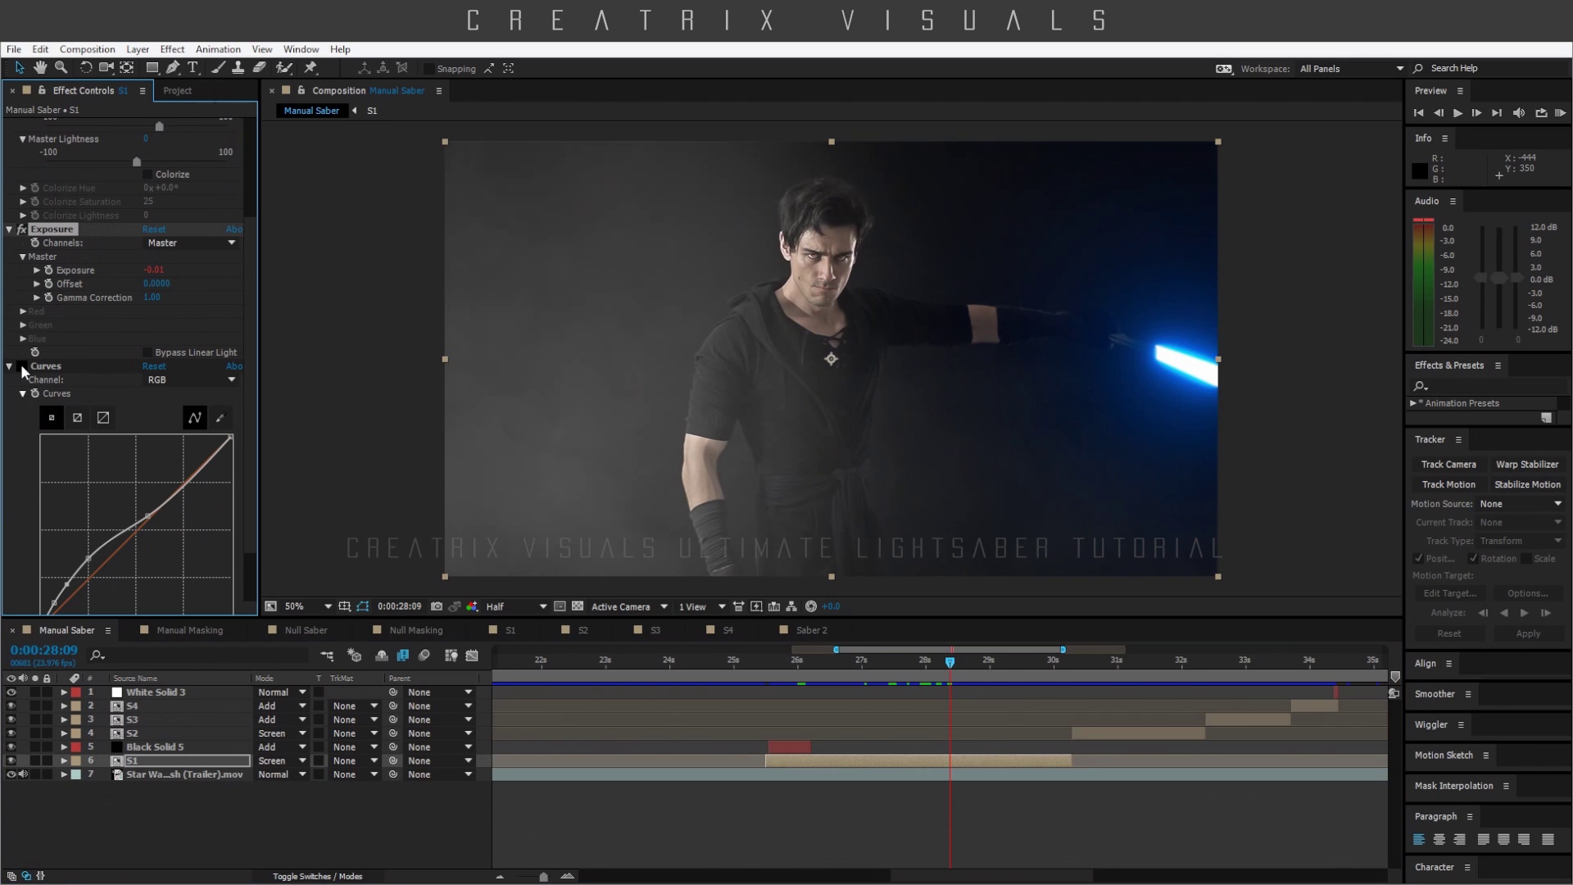
pyautogui.click(1008, 664)
pyautogui.moveTo(1019, 665); pyautogui.dragTo(892, 670)
pyautogui.click(904, 670)
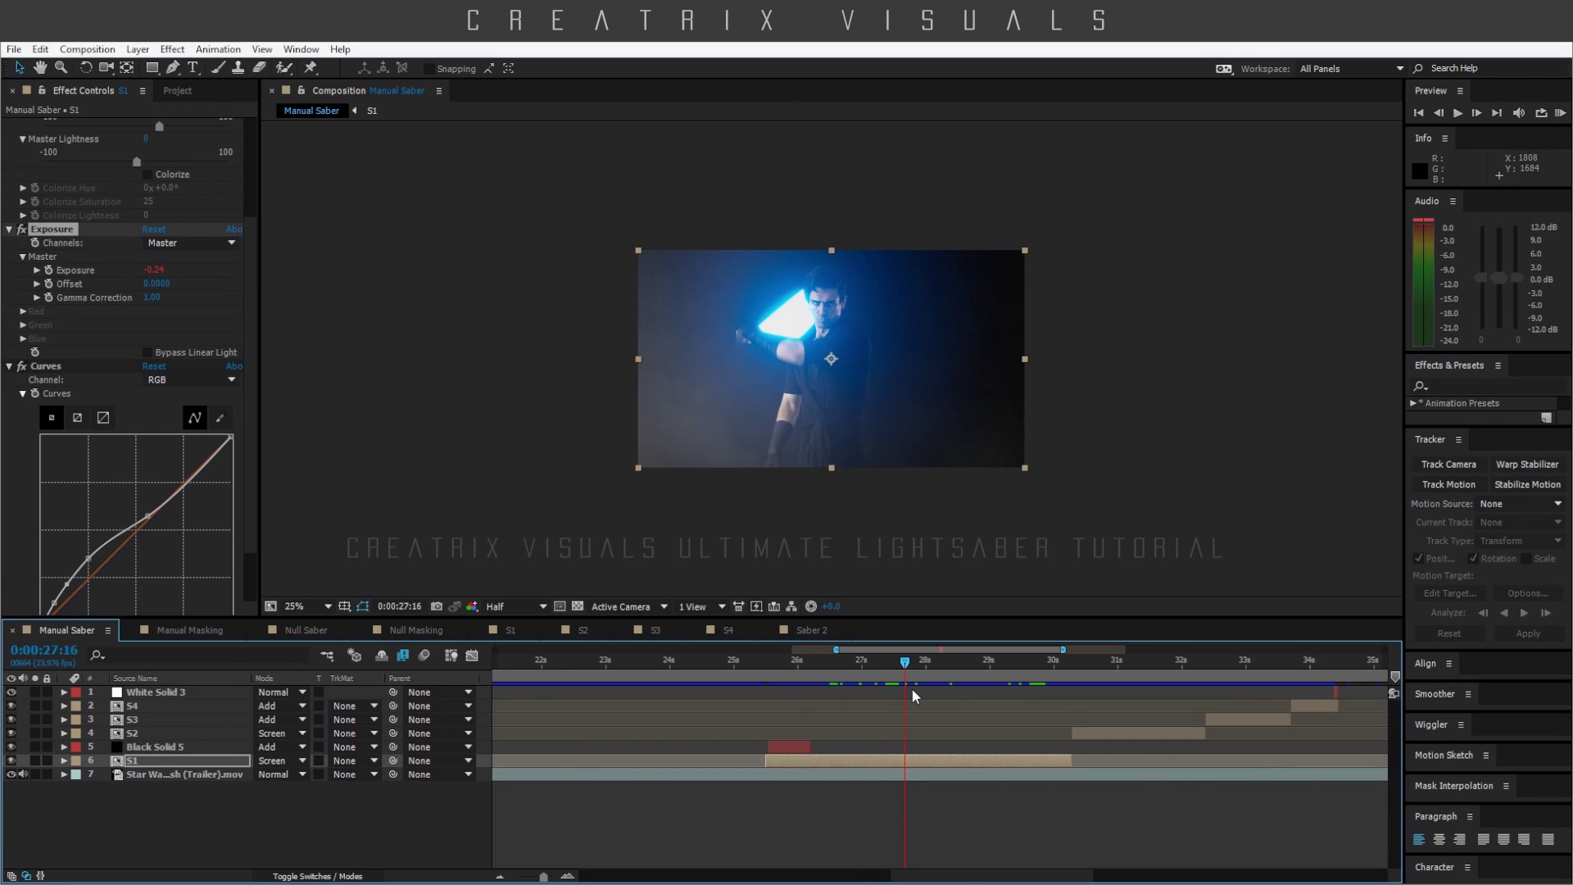
# - Review the blue blade at 0:00:28:03 and 0:00:31:04, and preview the Manual Saber composition with the whole work area in view
pyautogui.moveTo(906, 662); pyautogui.dragTo(934, 662)
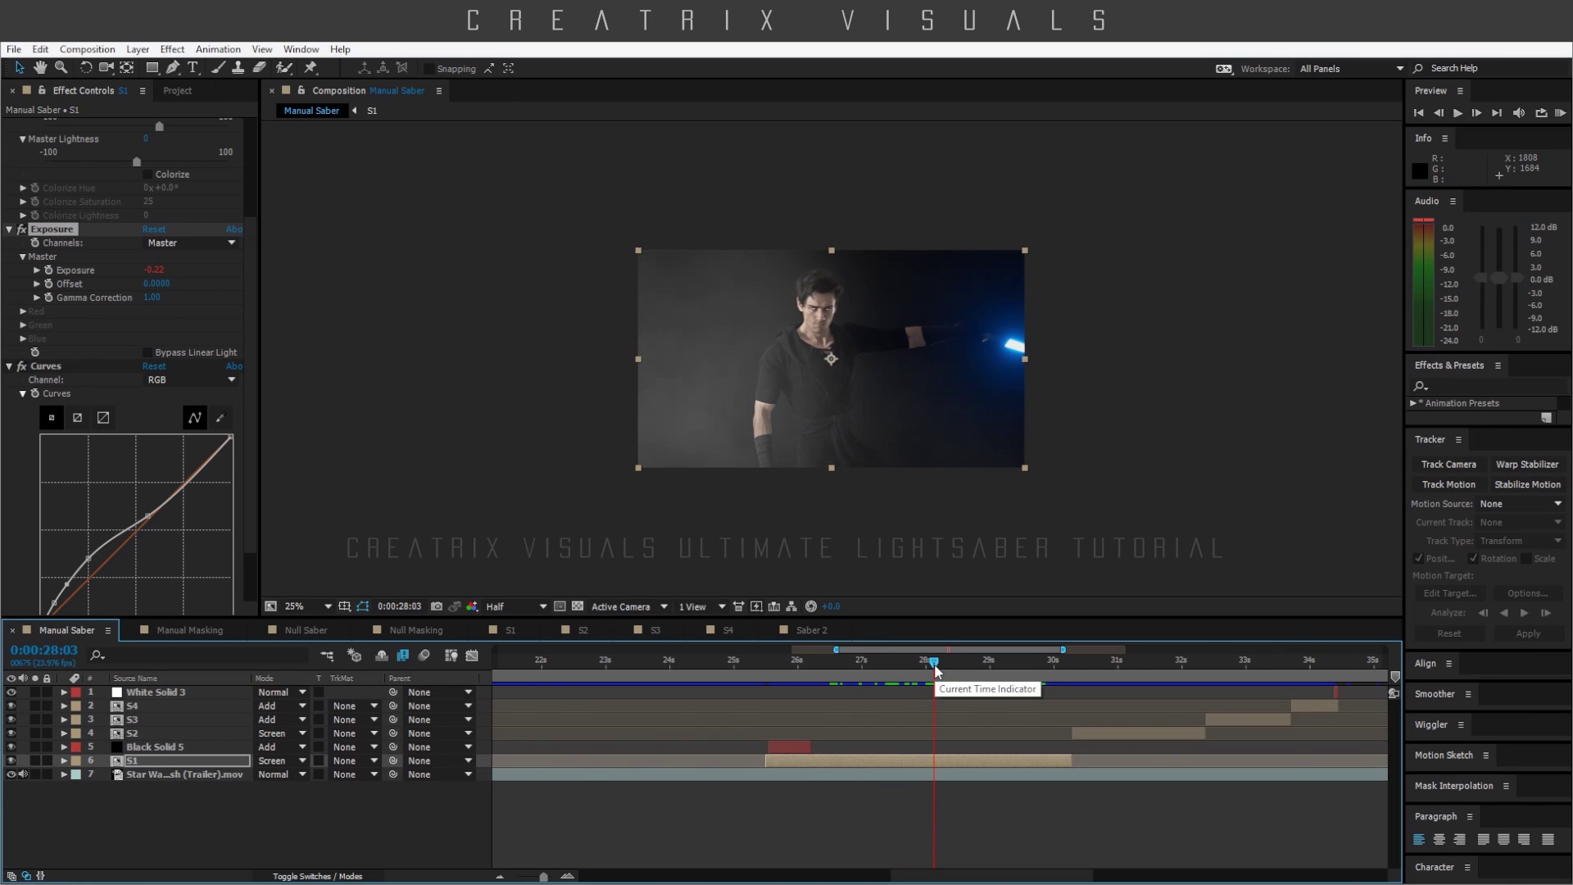
pyautogui.click(1129, 661)
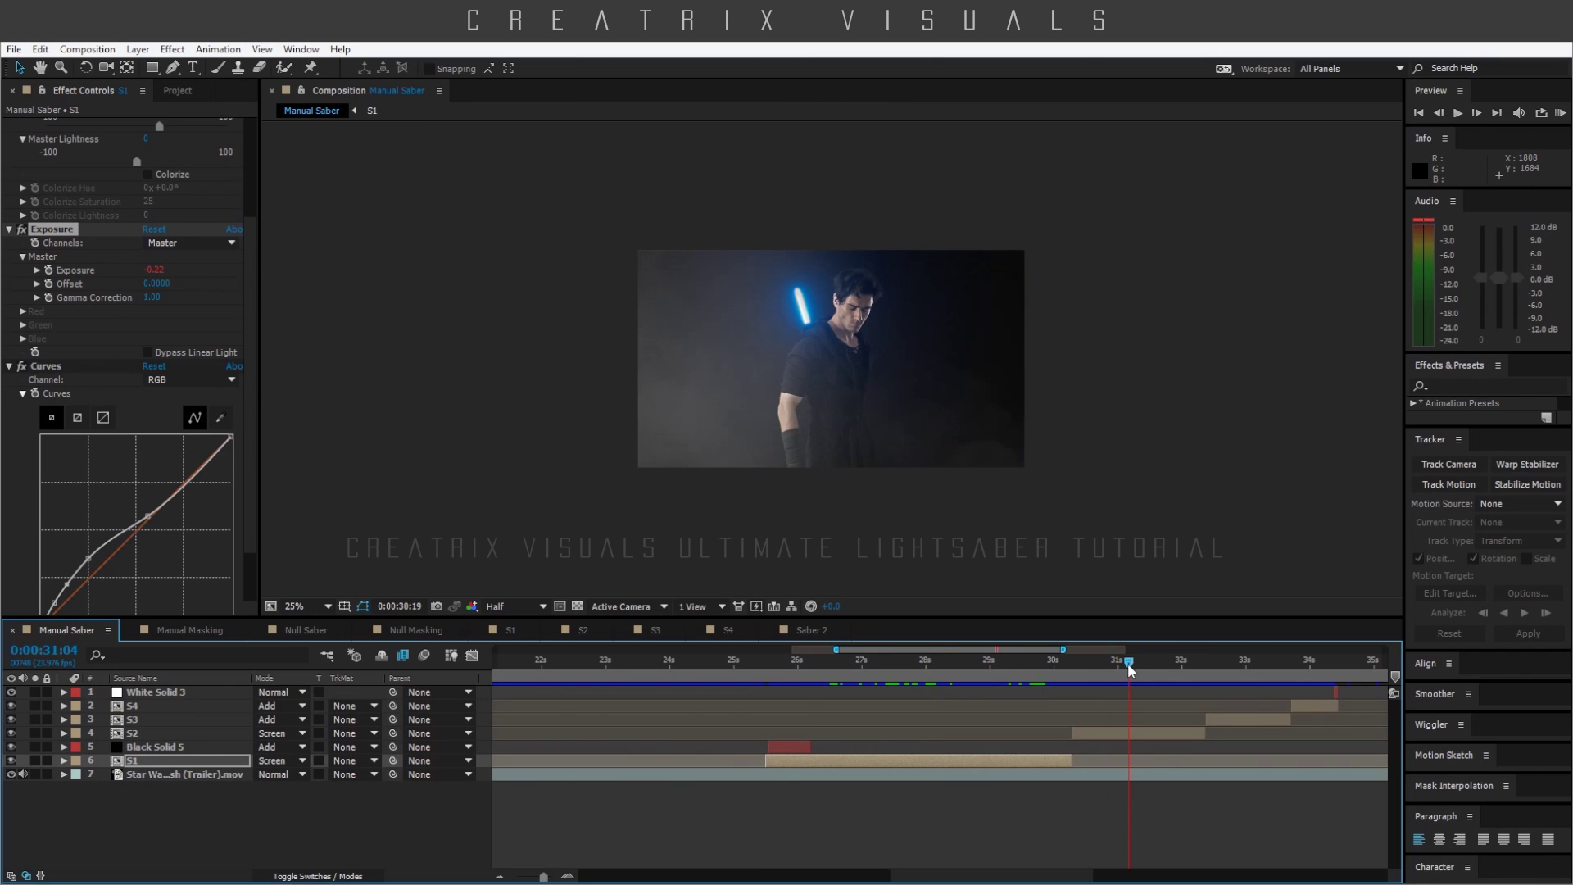
pyautogui.moveTo(527, 878); pyautogui.dragTo(516, 877)
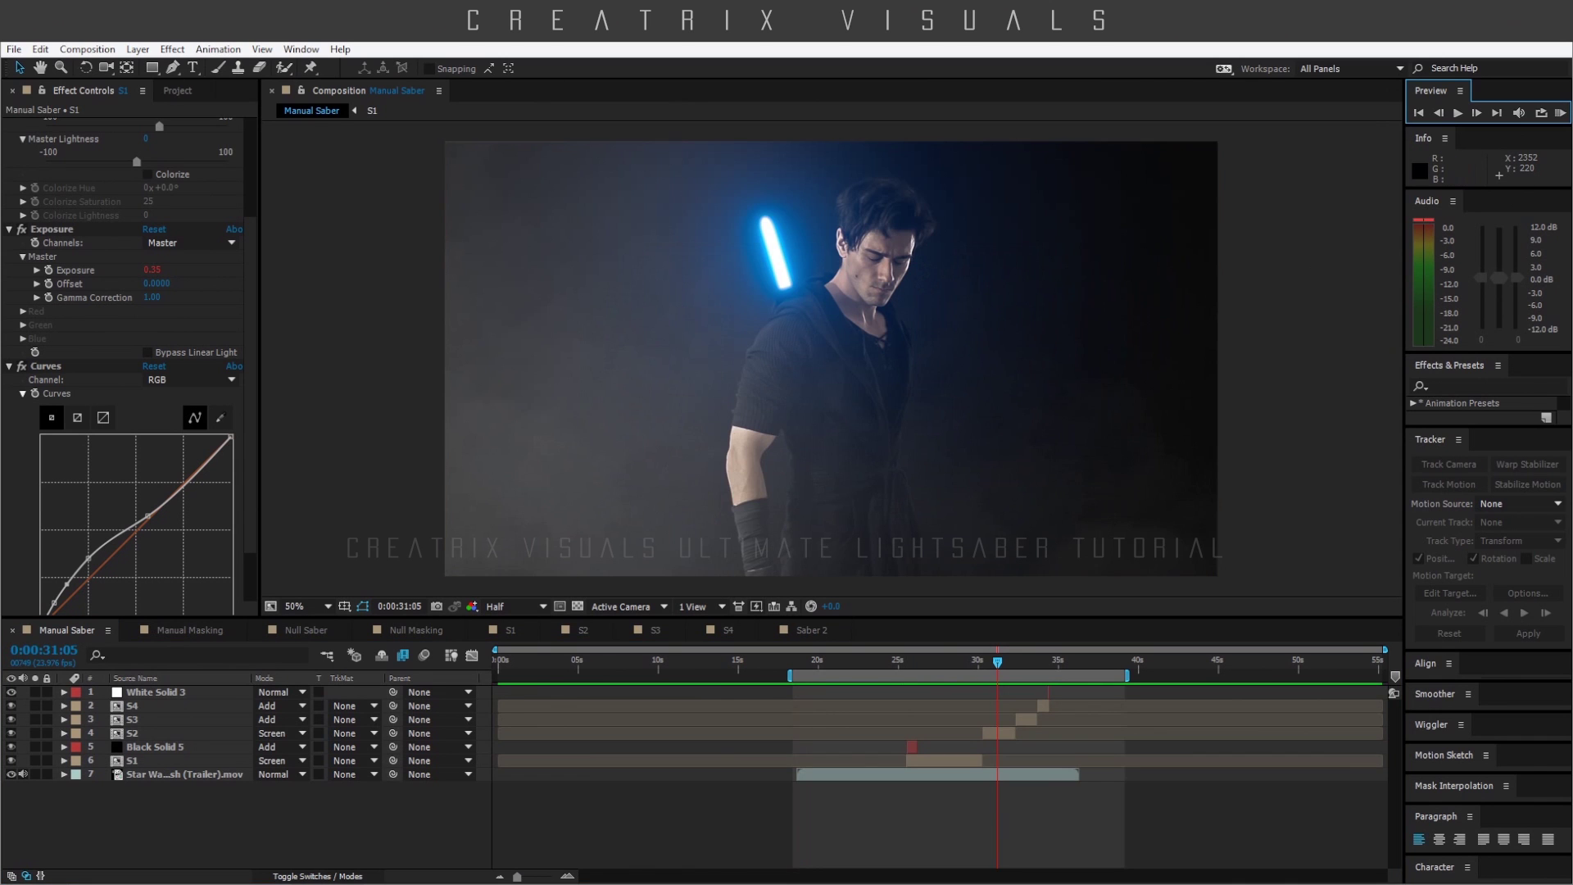
pyautogui.click(1561, 115)
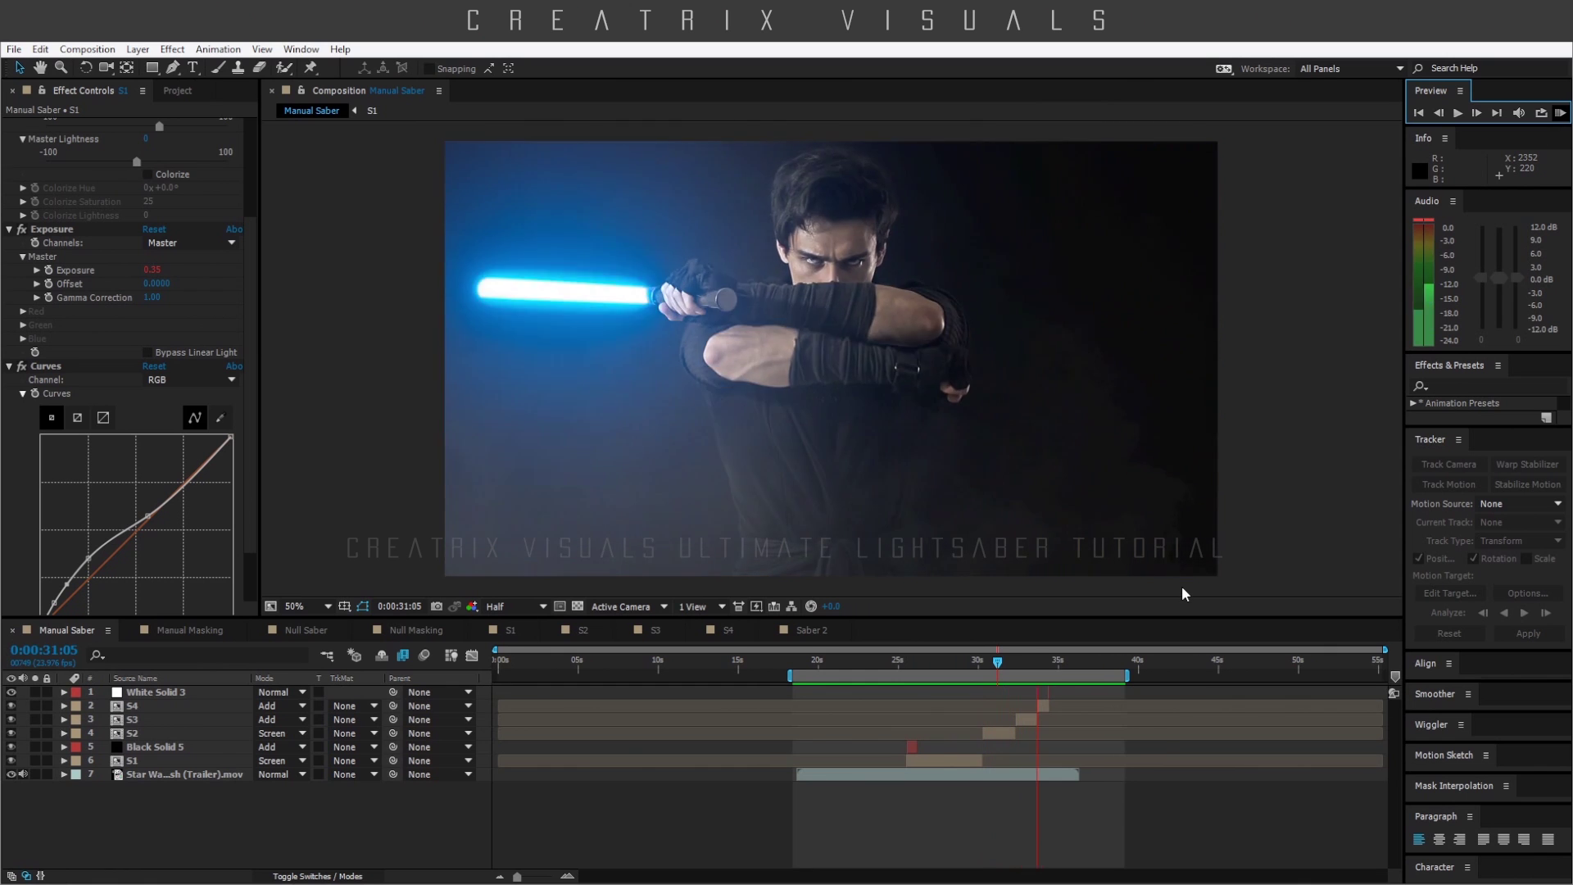
pyautogui.press('space')
# - Replay the blue saber shots from an earlier point and review the frames up to 0:00:32:00
pyautogui.moveTo(871, 661); pyautogui.dragTo(919, 673)
pyautogui.press('space')
pyautogui.click(918, 677)
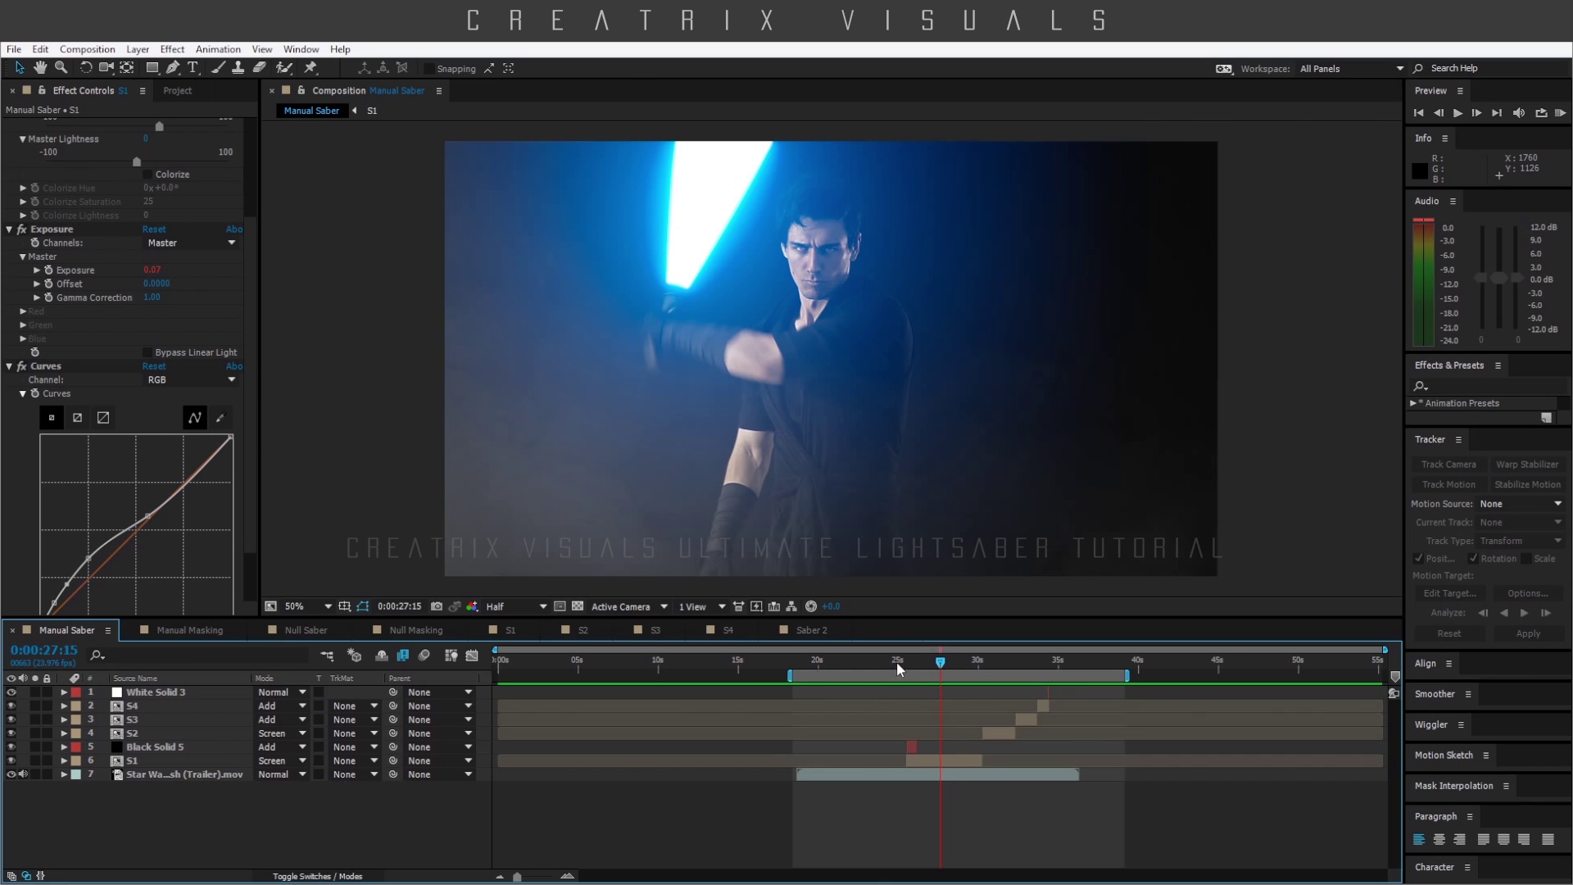
pyautogui.moveTo(875, 668); pyautogui.dragTo(1009, 667)
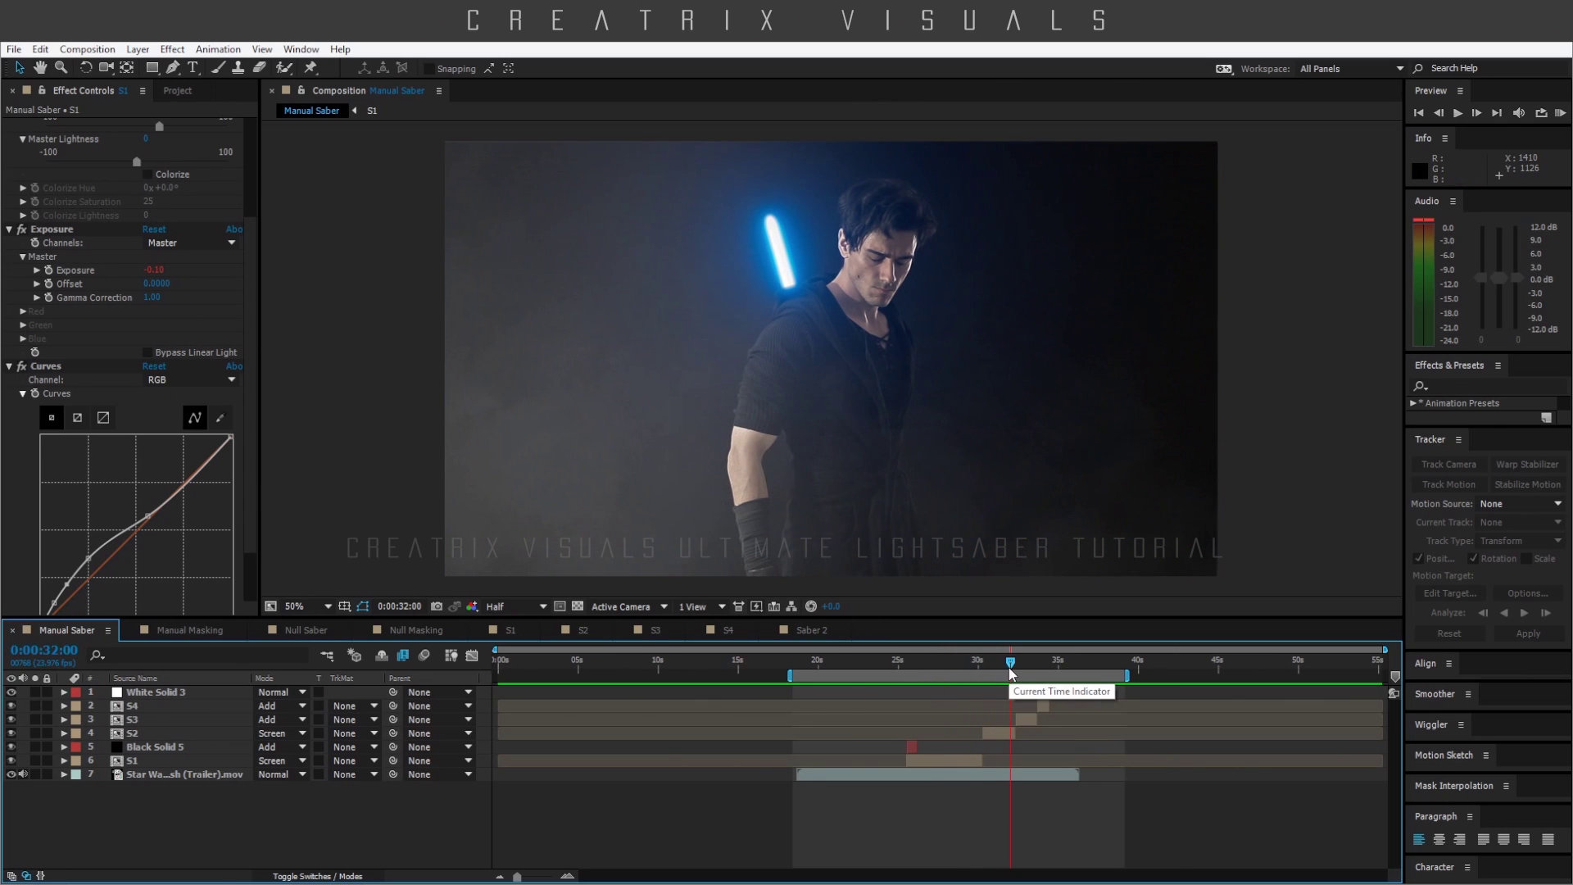
# - Examine the blade's glow across the shots at 0:00:28:20 and 0:00:31:12, and finish at 0:00:26:23
pyautogui.moveTo(1010, 670); pyautogui.dragTo(951, 665)
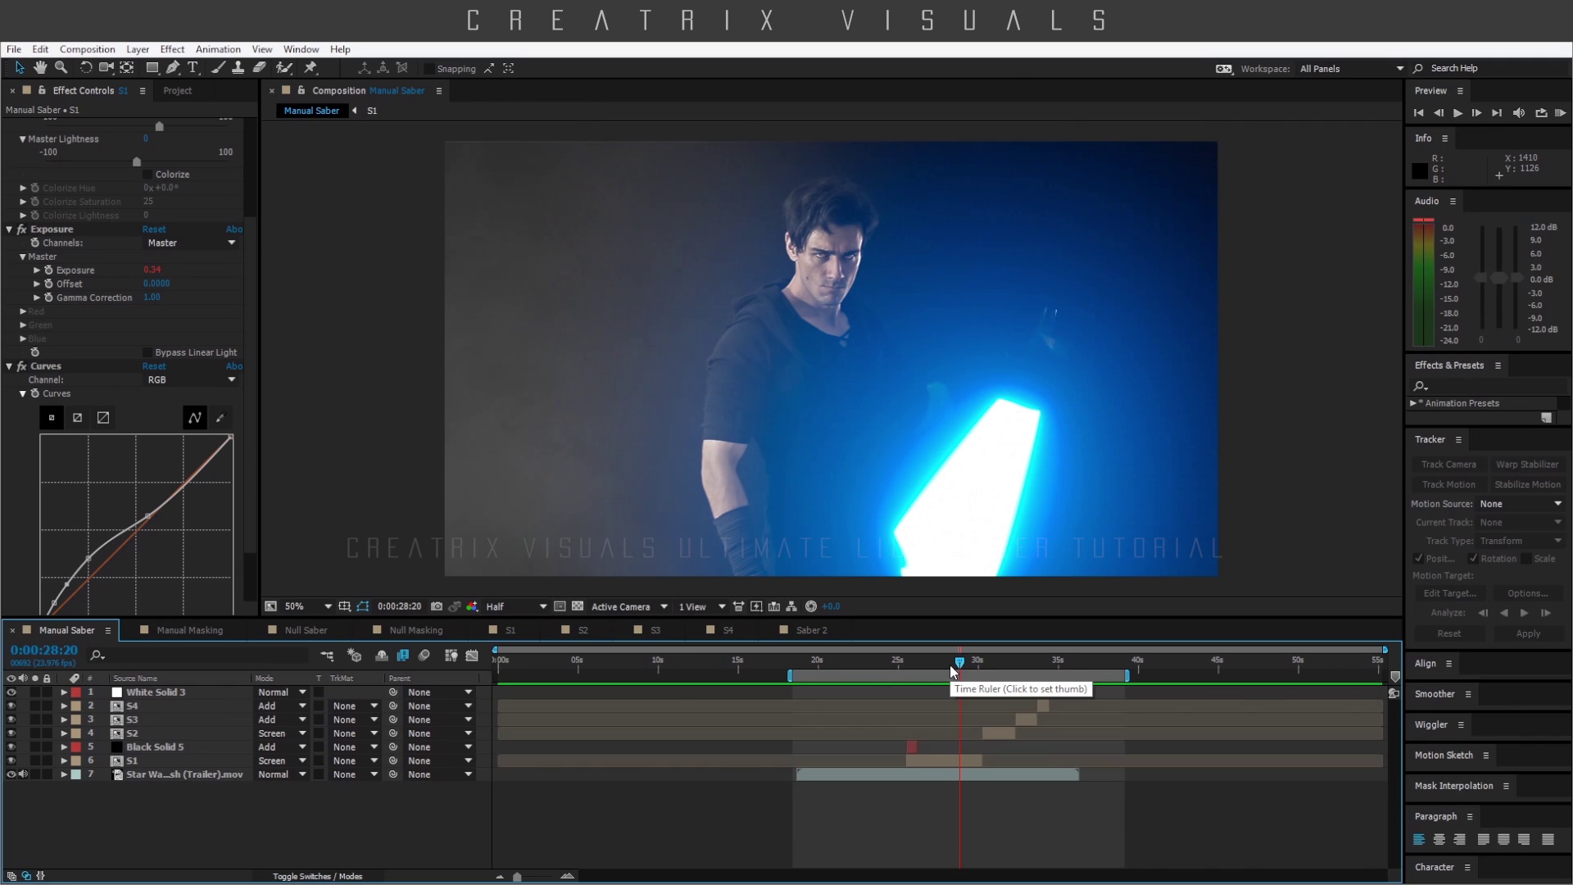
pyautogui.moveTo(910, 670)
pyautogui.mouseDown()
pyautogui.moveTo(893, 668)
pyautogui.moveTo(913, 670)
pyautogui.mouseUp()
pyautogui.moveTo(924, 666); pyautogui.dragTo(1003, 664)
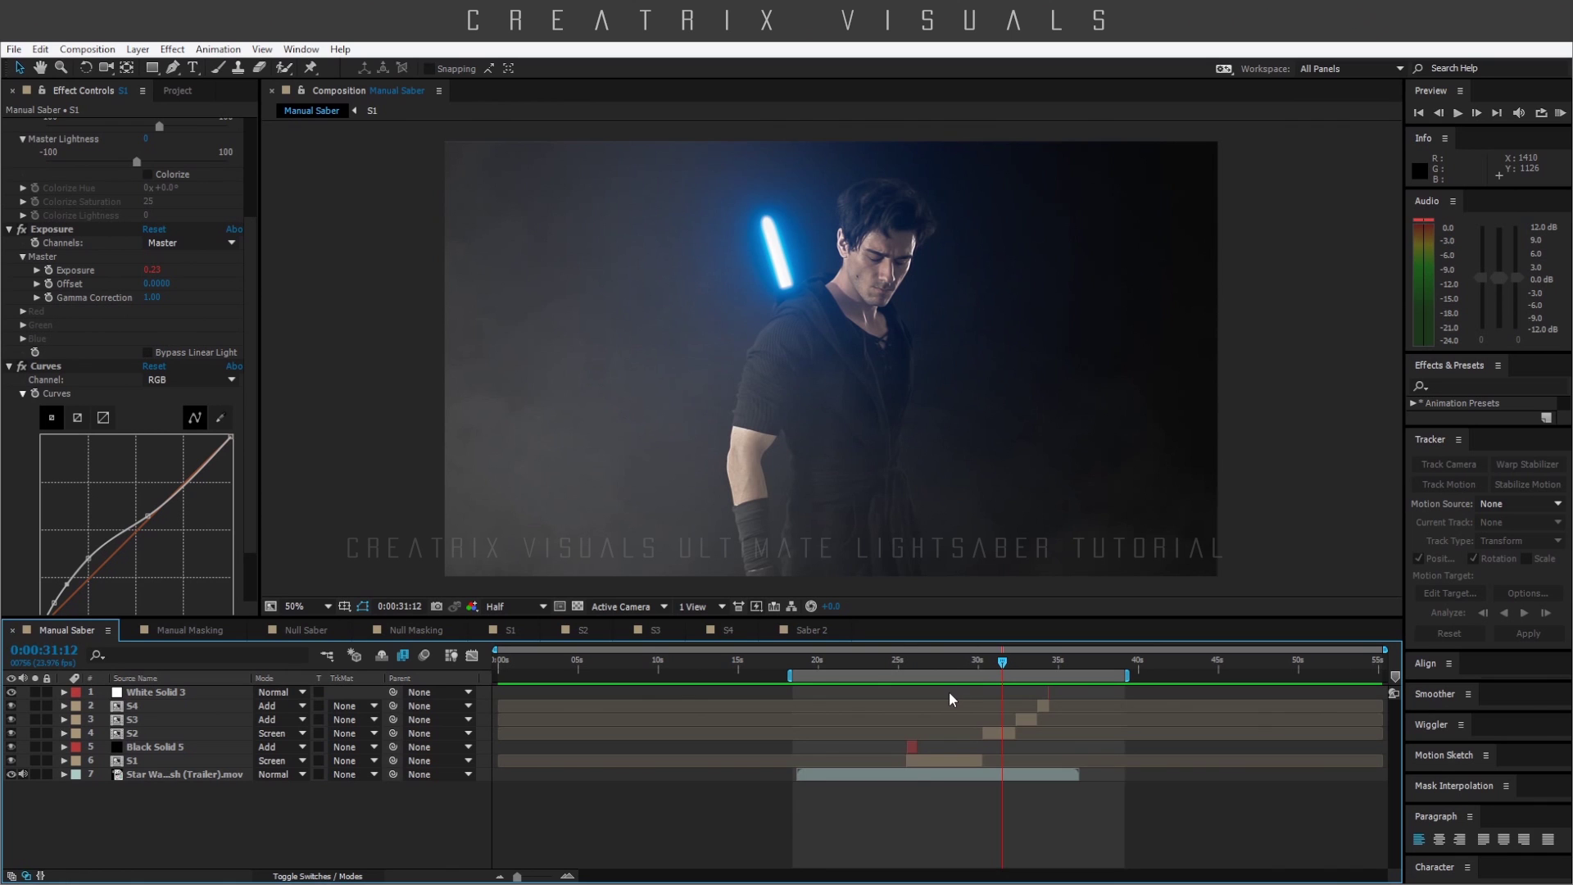
pyautogui.moveTo(906, 664); pyautogui.dragTo(918, 658)
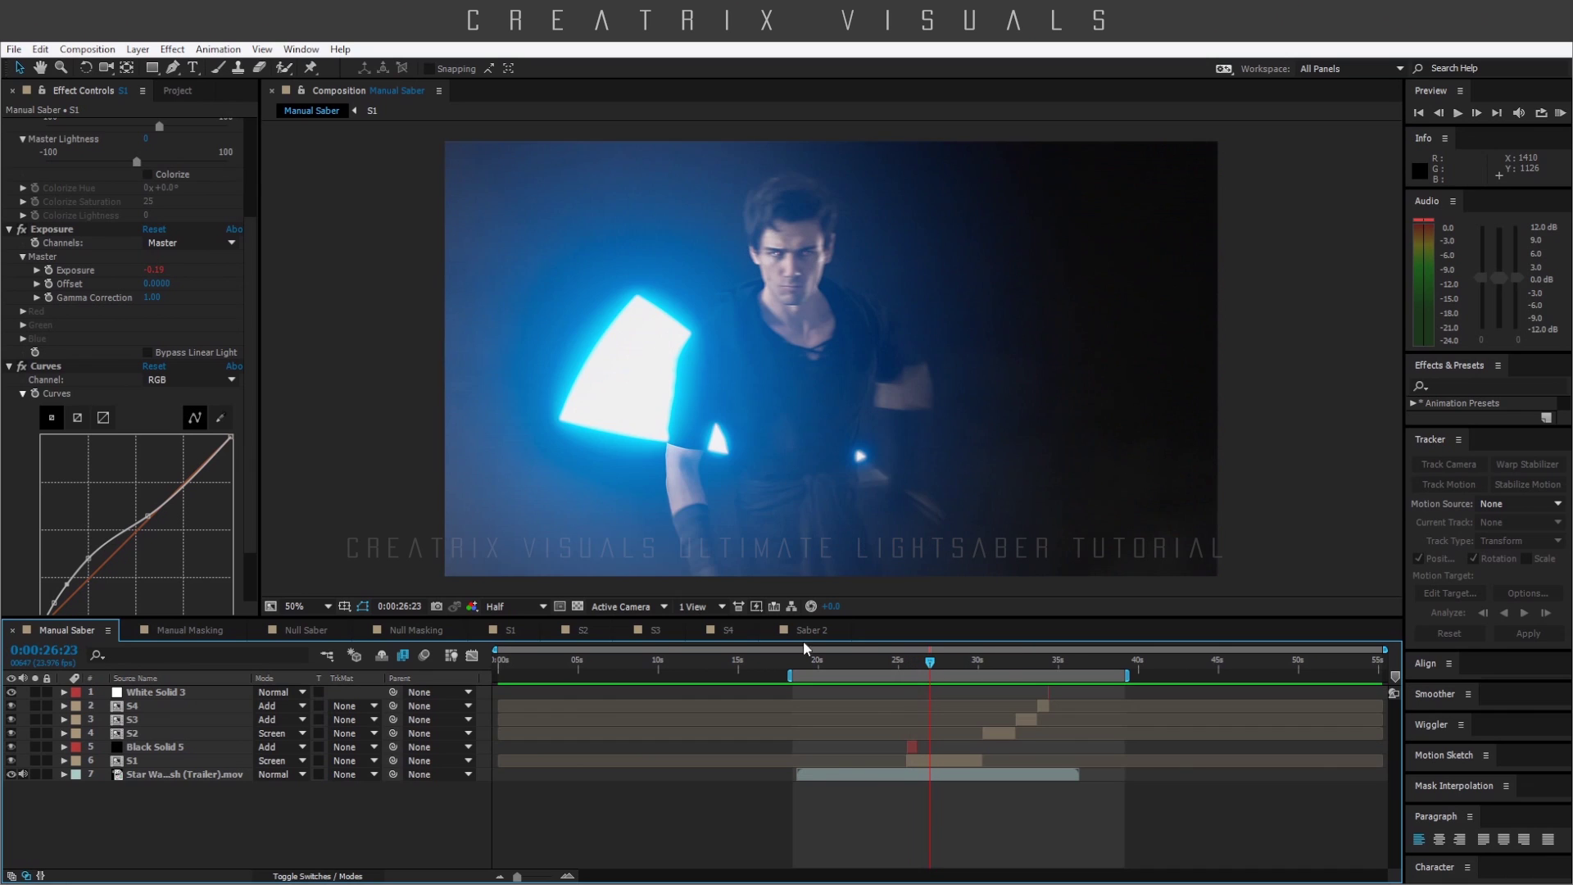
# - Review the plain white masked solid in the Manual Masking composition for comparison, and return to Manual Saber
pyautogui.click(187, 630)
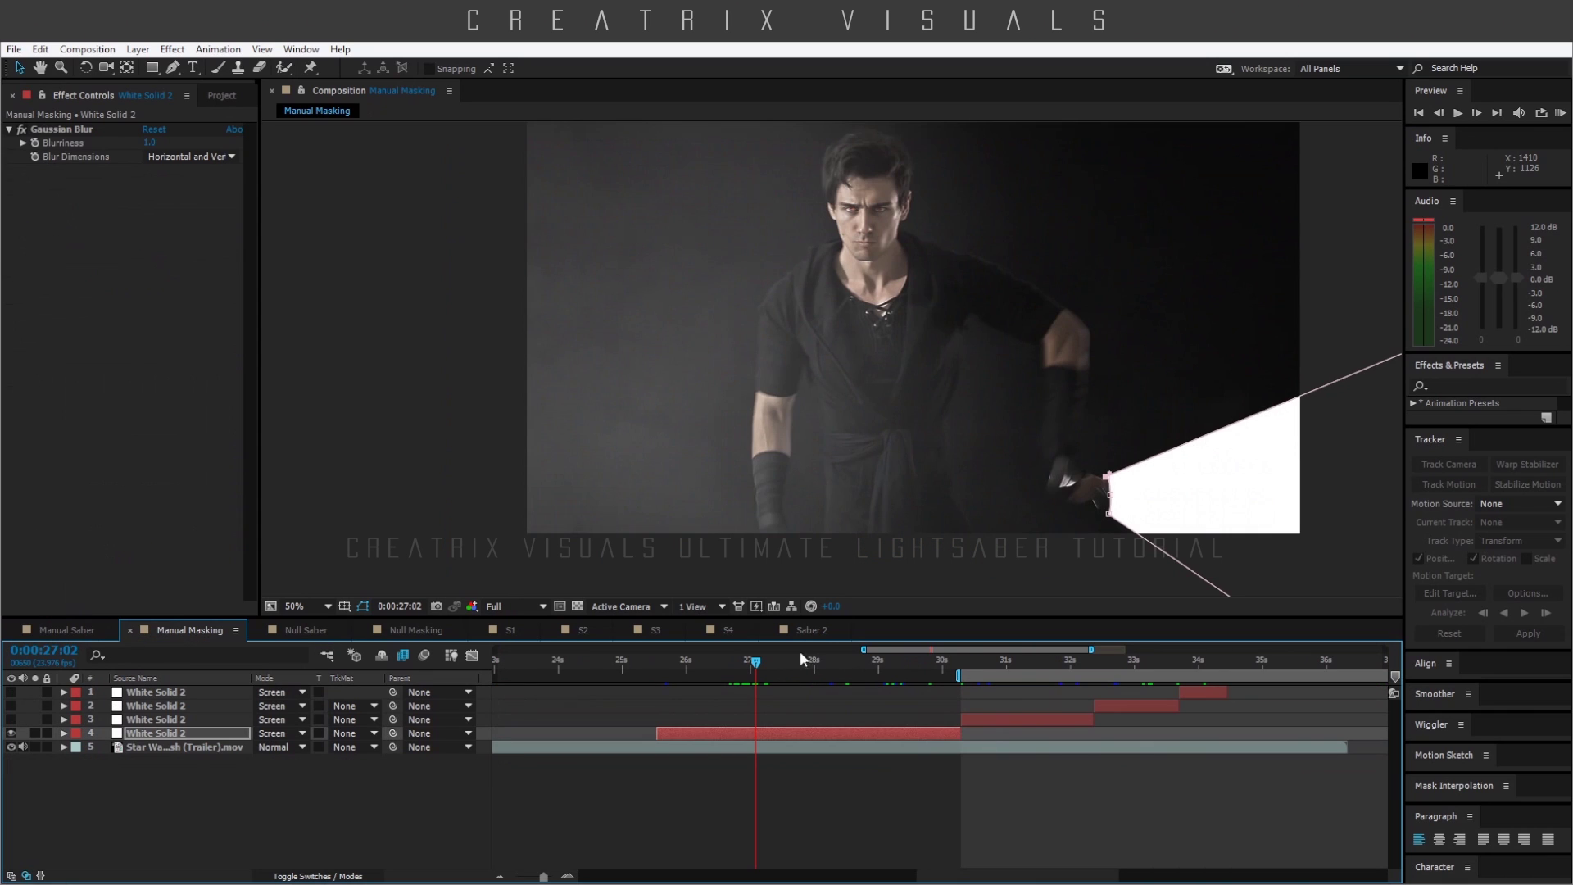
pyautogui.moveTo(755, 664); pyautogui.dragTo(824, 666)
pyautogui.click(61, 630)
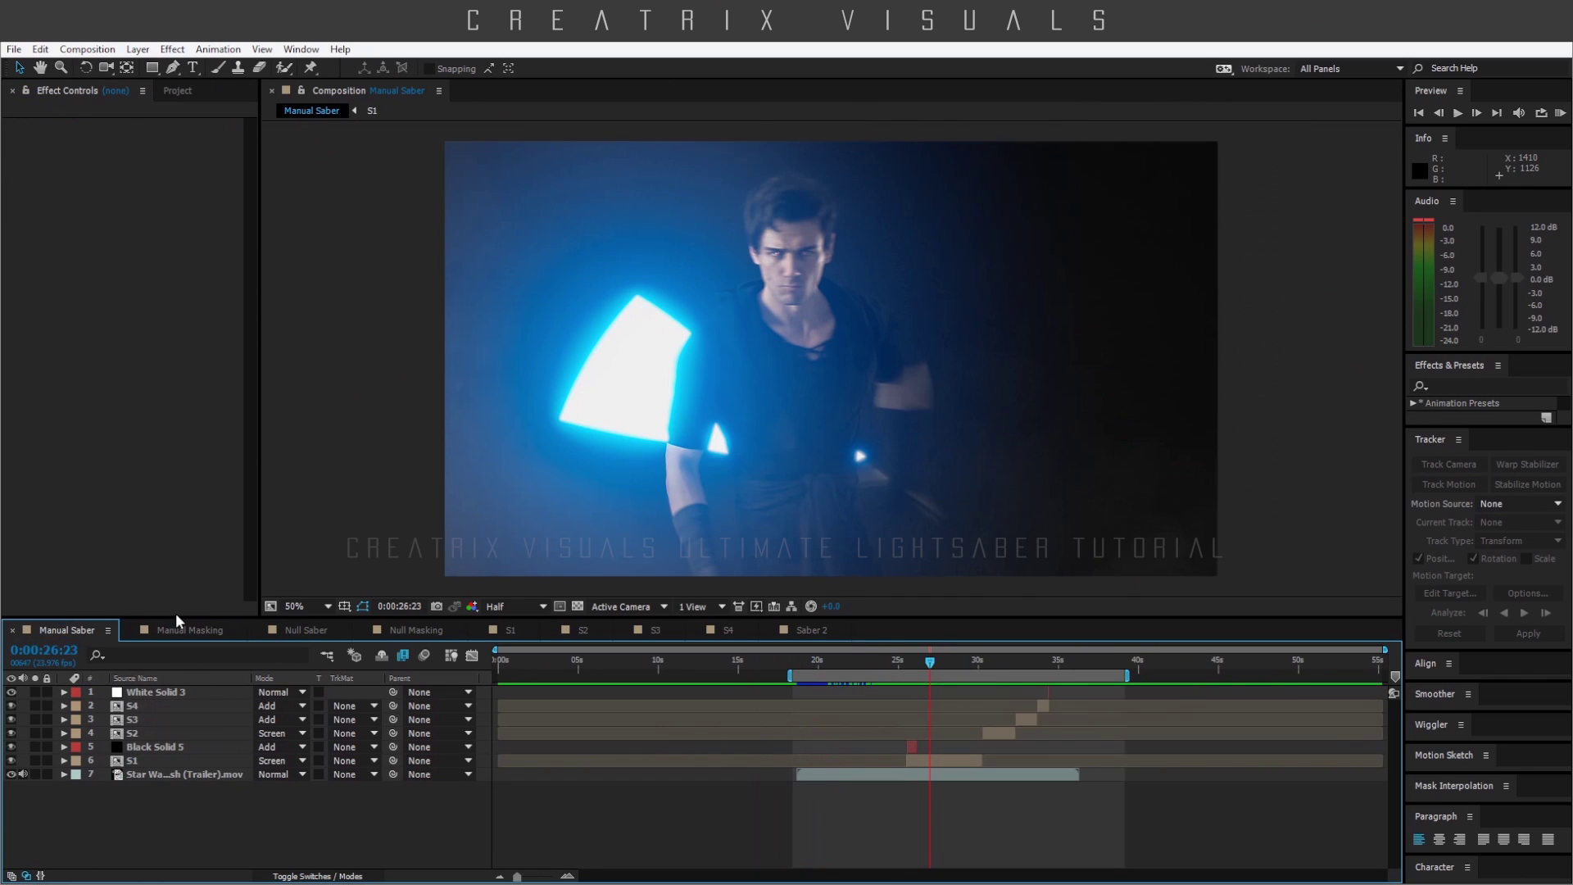
# - Review the green saber in the Null Saber composition at 0:00:00:19 and 0:00:01:08, and return to Manual Saber
pyautogui.click(319, 632)
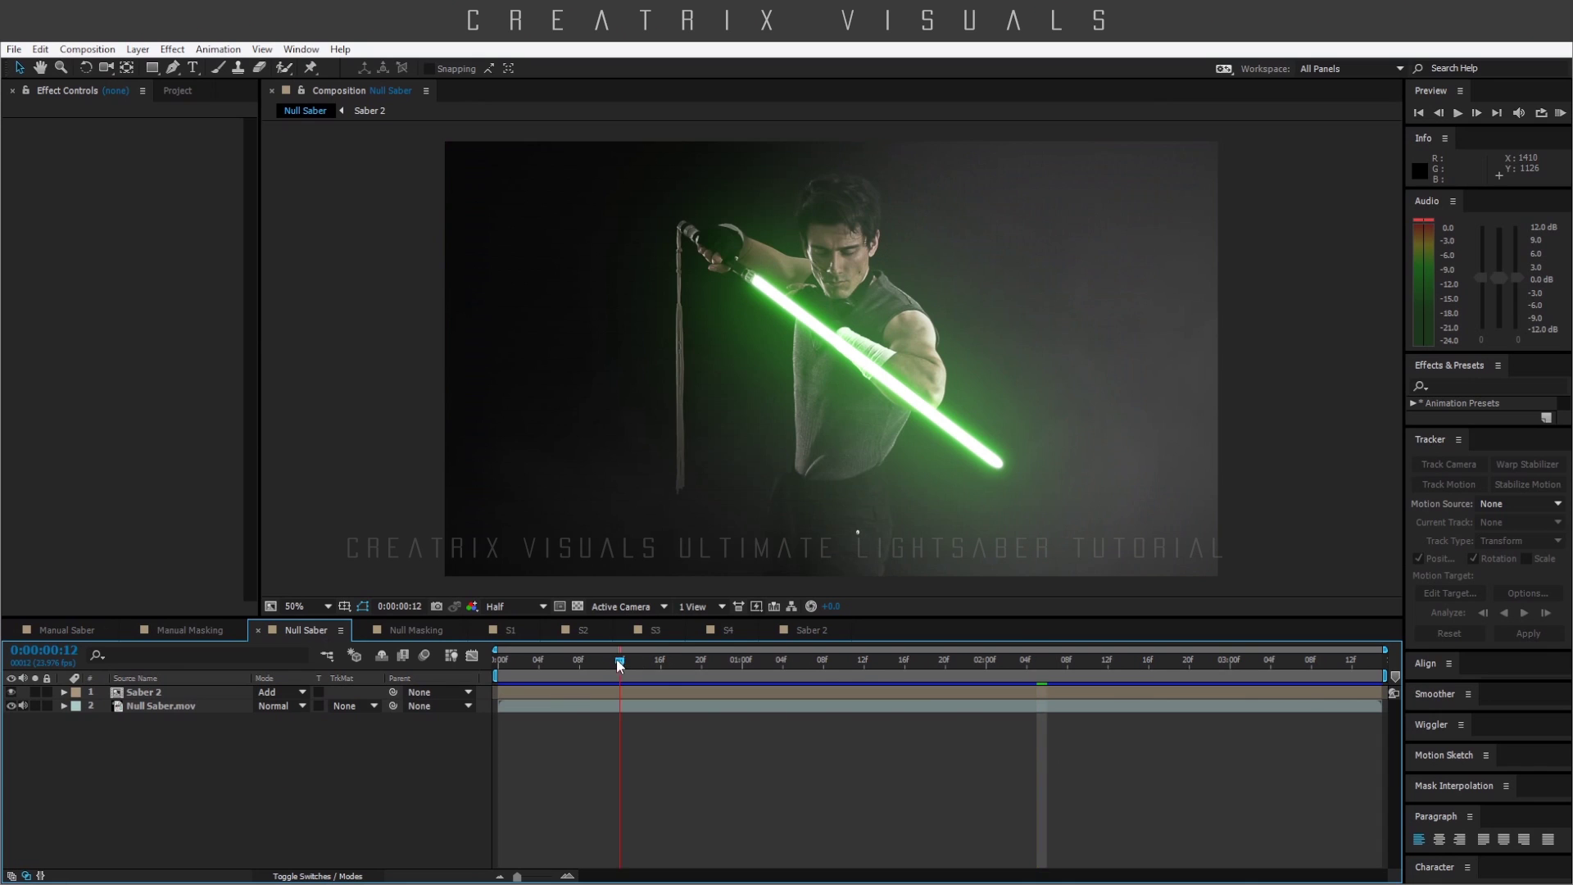
pyautogui.click(620, 660)
pyautogui.moveTo(661, 670); pyautogui.dragTo(694, 668)
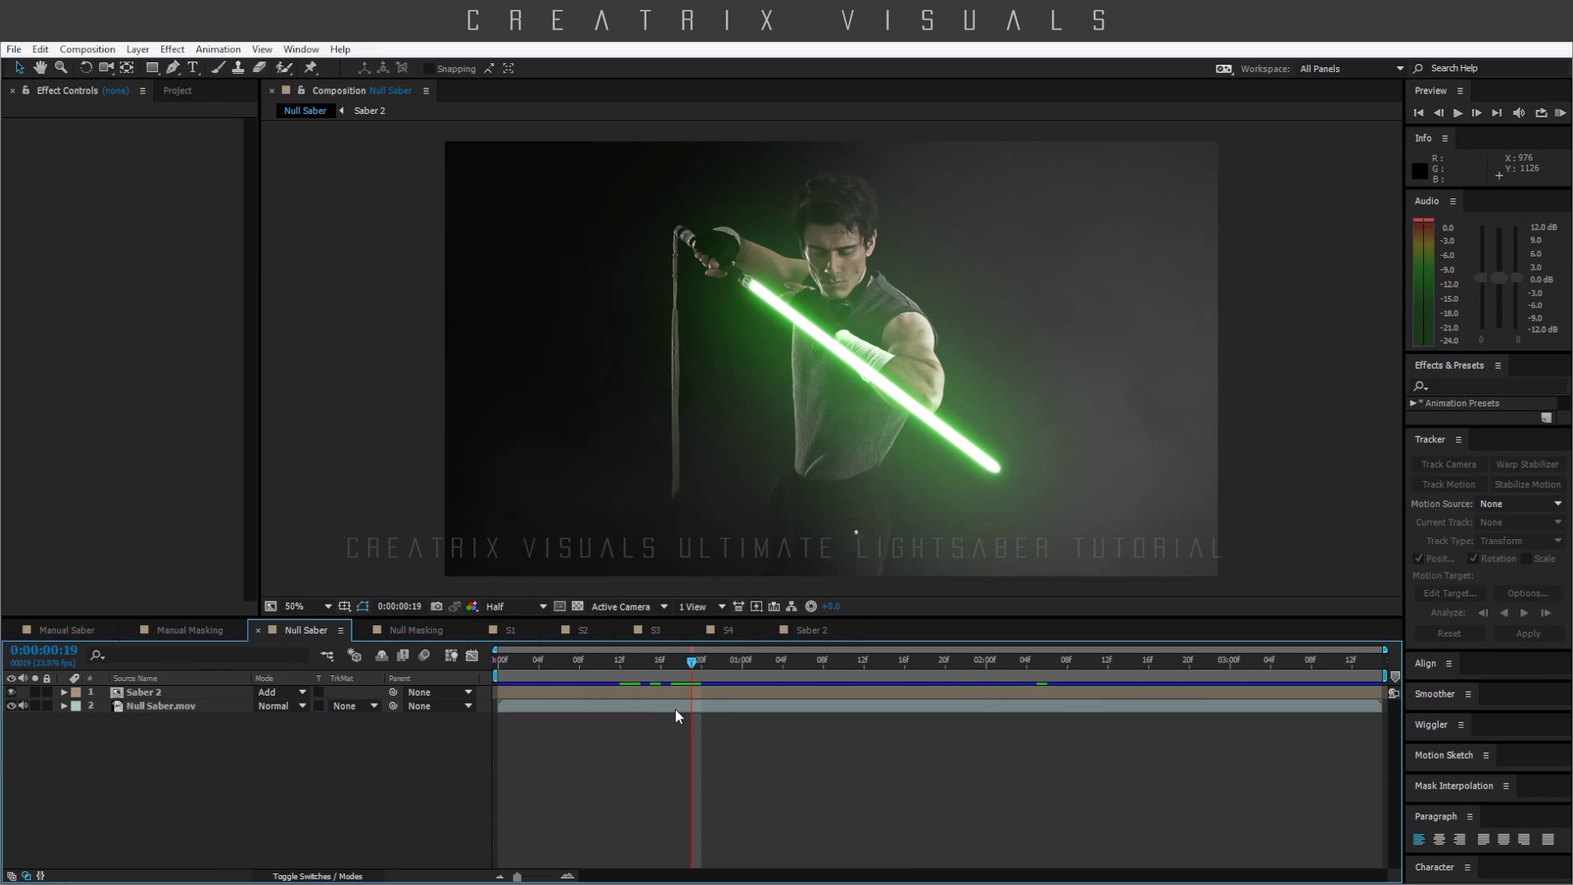
pyautogui.moveTo(692, 668); pyautogui.dragTo(828, 676)
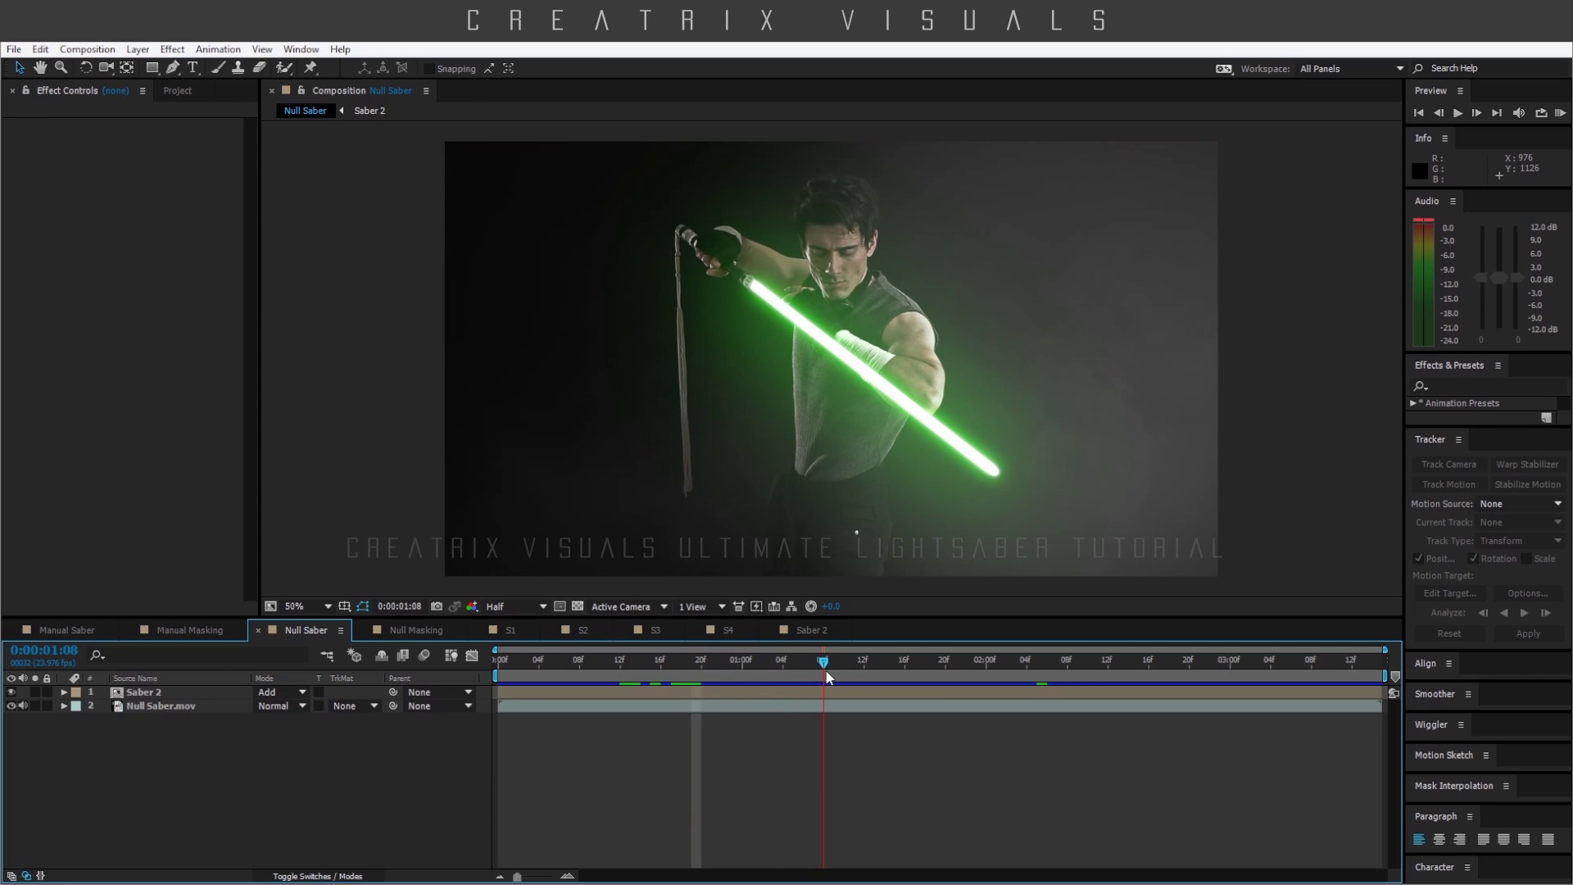
pyautogui.click(61, 630)
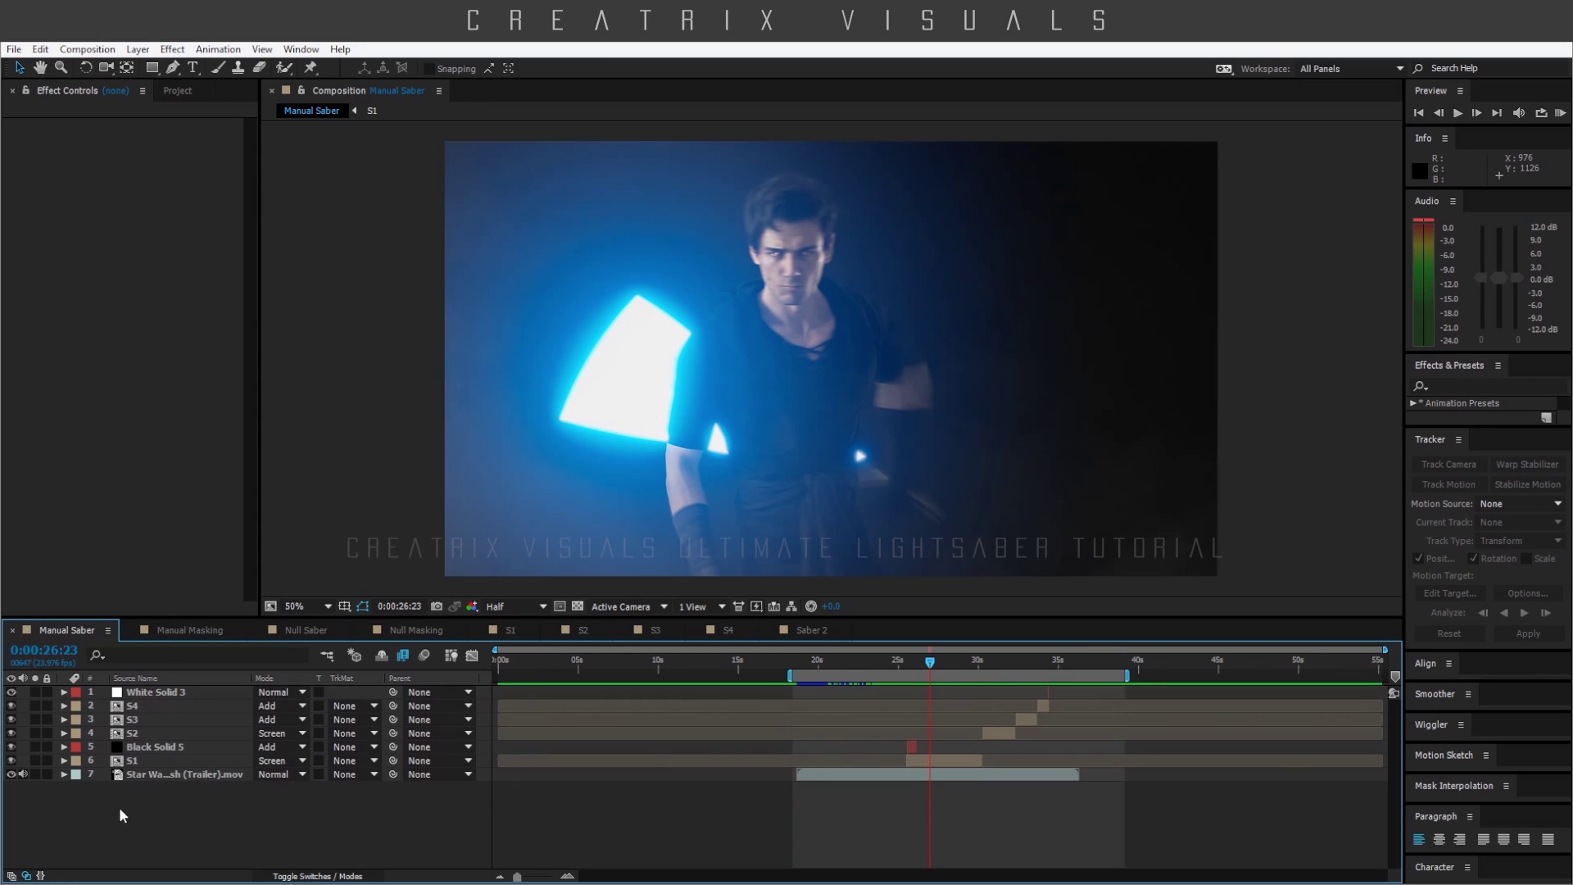